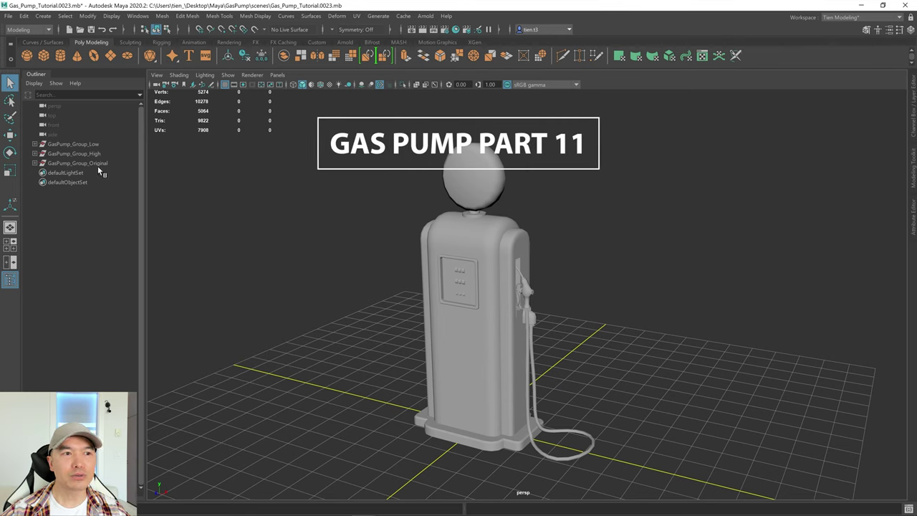
Hide the GasPump_Group_Low and GasPump_Group_Original groups
{"action": "left_click", "coordinate": [77, 144]}
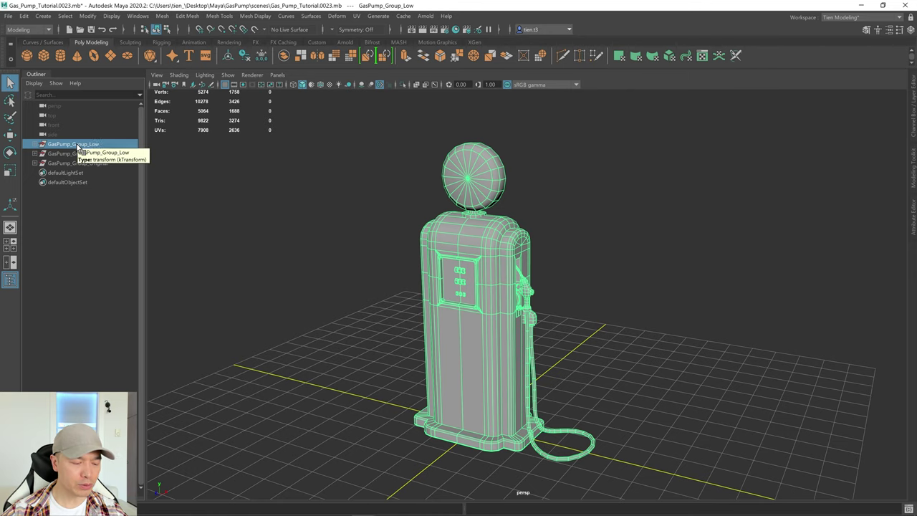
{"action": "key", "text": "h"}
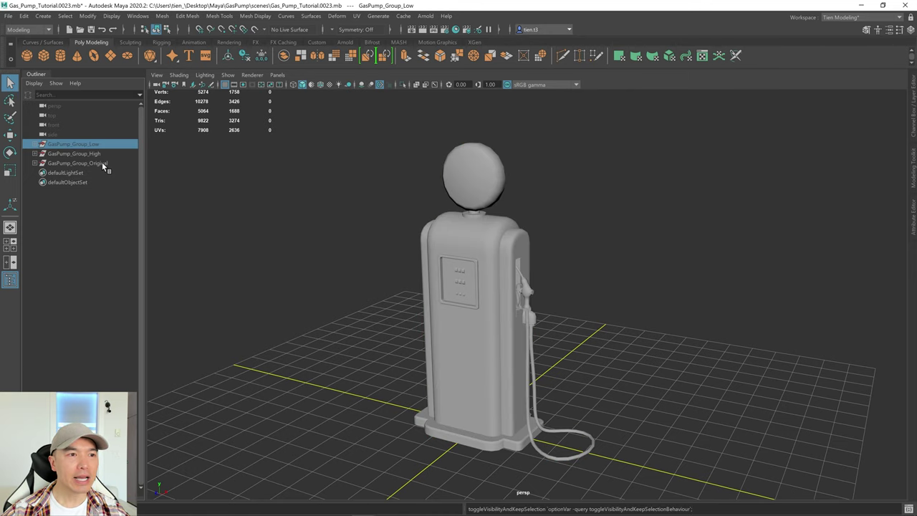
{"action": "left_click", "coordinate": [101, 162]}
{"action": "key", "text": "h"}
{"action": "scroll", "coordinate": [645, 305], "scroll_direction": "up", "scroll_amount": 3}
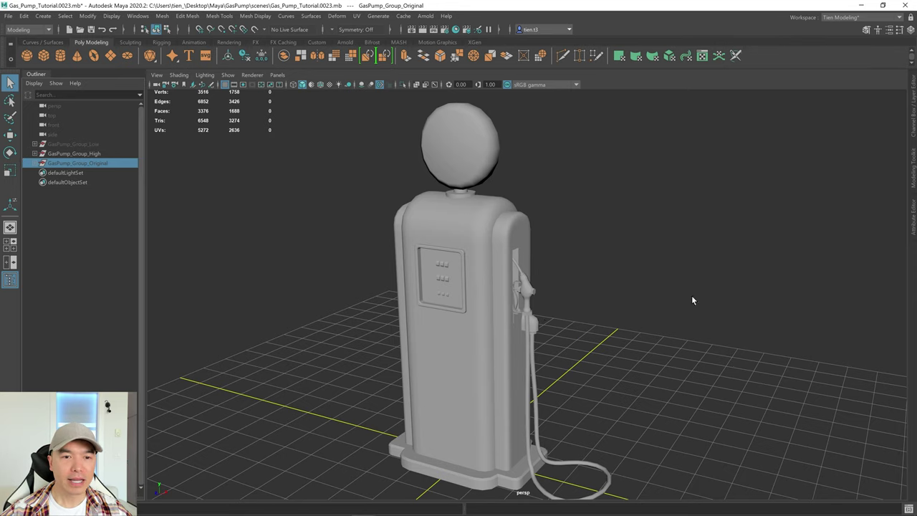
{"action": "left_click_drag", "start_coordinate": [586, 342], "coordinate": [581, 320], "text": "alt"}
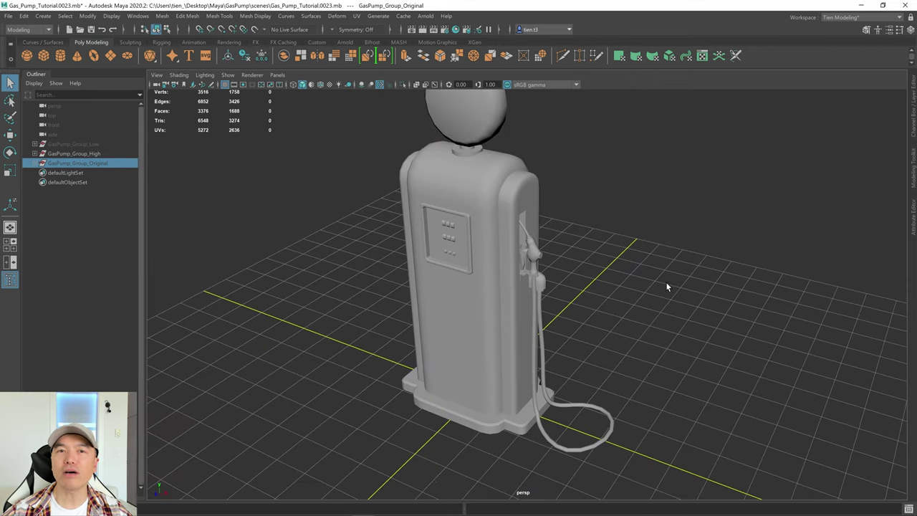
{"action": "scroll", "coordinate": [490, 289], "scroll_direction": "down", "scroll_amount": 2}
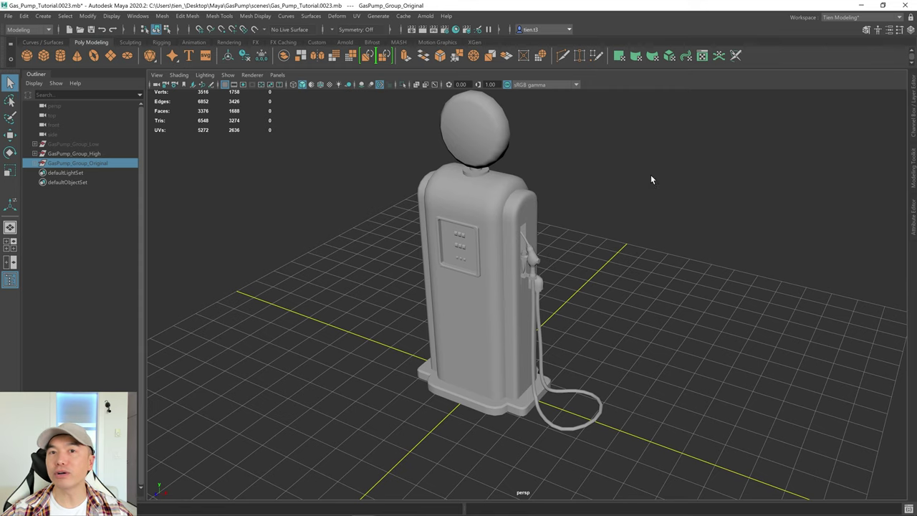
{"action": "scroll", "coordinate": [512, 291], "scroll_direction": "up", "scroll_amount": 2}
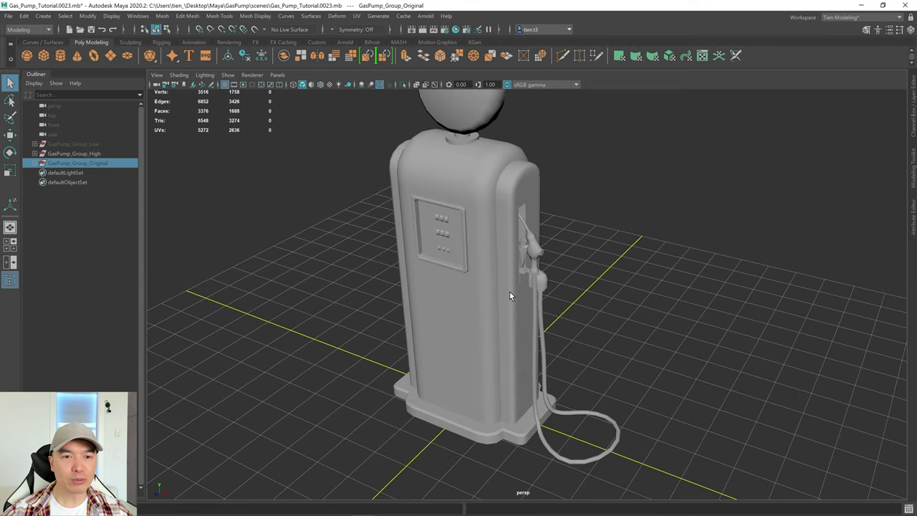
{"action": "left_click_drag", "start_coordinate": [513, 299], "coordinate": [484, 190], "text": "alt"}
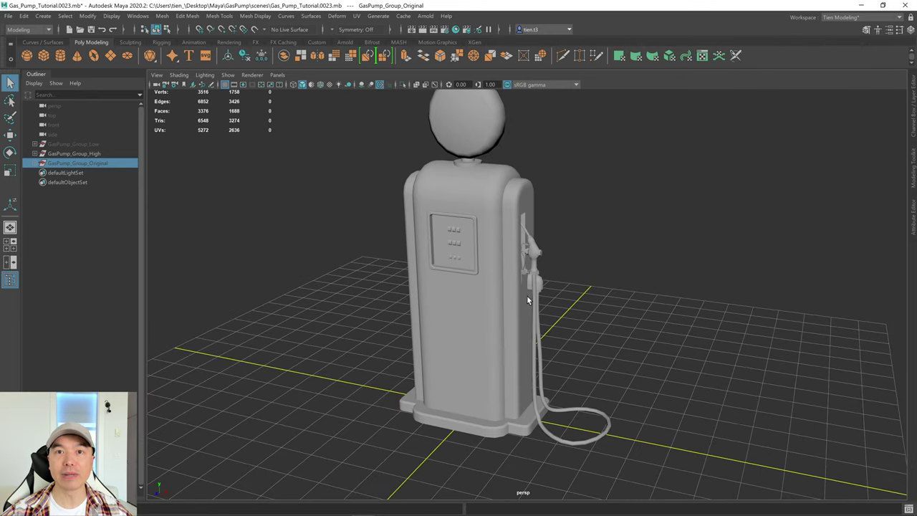
{"action": "left_click_drag", "start_coordinate": [527, 301], "coordinate": [495, 277], "text": "alt"}
Select the full ring of vertical edges around the base of the high-poly cabinet in edge mode
{"action": "middle_click_drag", "start_coordinate": [496, 276], "coordinate": [555, 165], "text": "alt"}
{"action": "right_click_drag", "start_coordinate": [556, 165], "coordinate": [632, 300], "text": "alt"}
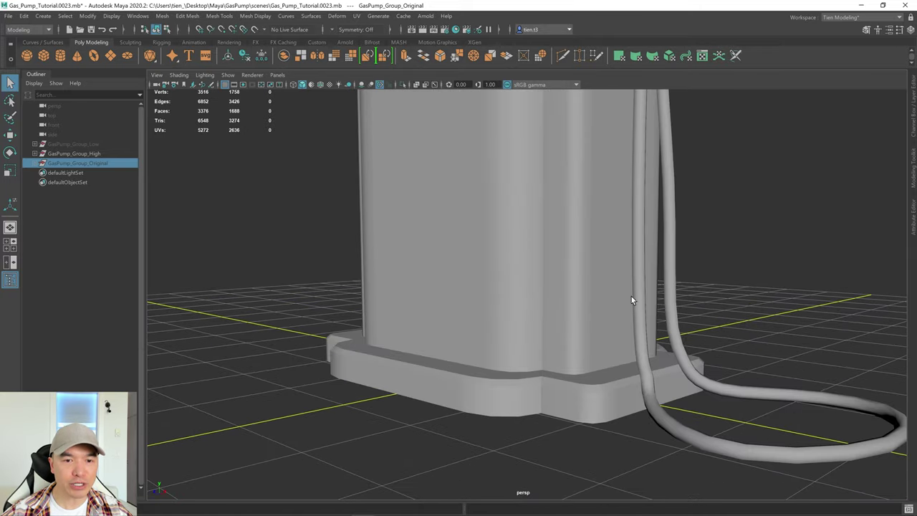
{"action": "left_click_drag", "start_coordinate": [631, 299], "coordinate": [434, 323], "text": "alt"}
{"action": "left_click", "coordinate": [434, 326]}
{"action": "right_click_drag", "start_coordinate": [409, 253], "coordinate": [413, 217]}
{"action": "left_click", "coordinate": [412, 330]}
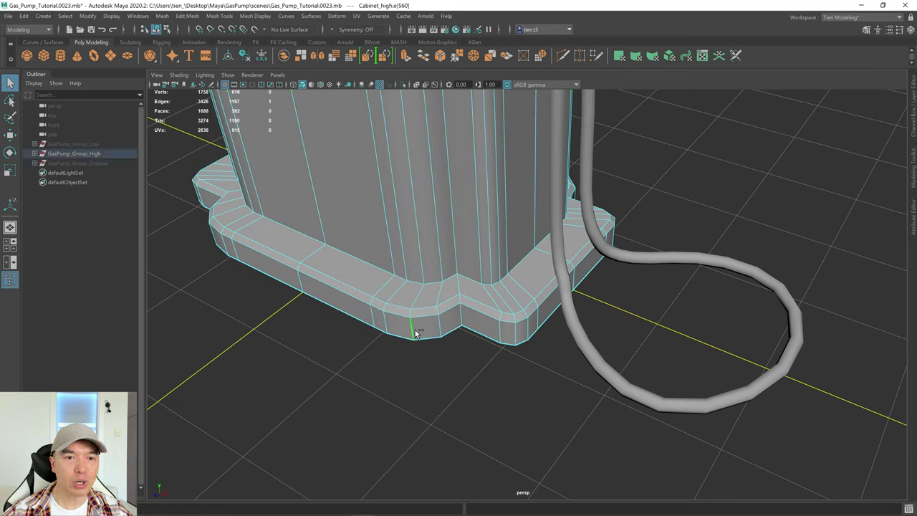
{"action": "double_click", "coordinate": [438, 326], "text": "shift"}
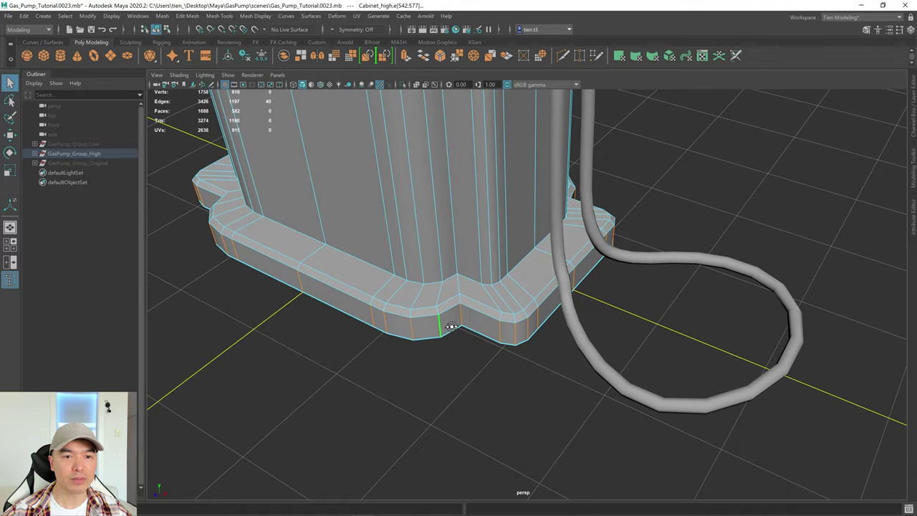
Remove the vertical edges at the base's inner corners from the selection and soften the remaining ring edges
{"action": "left_click_drag", "start_coordinate": [447, 322], "coordinate": [372, 326], "text": "alt"}
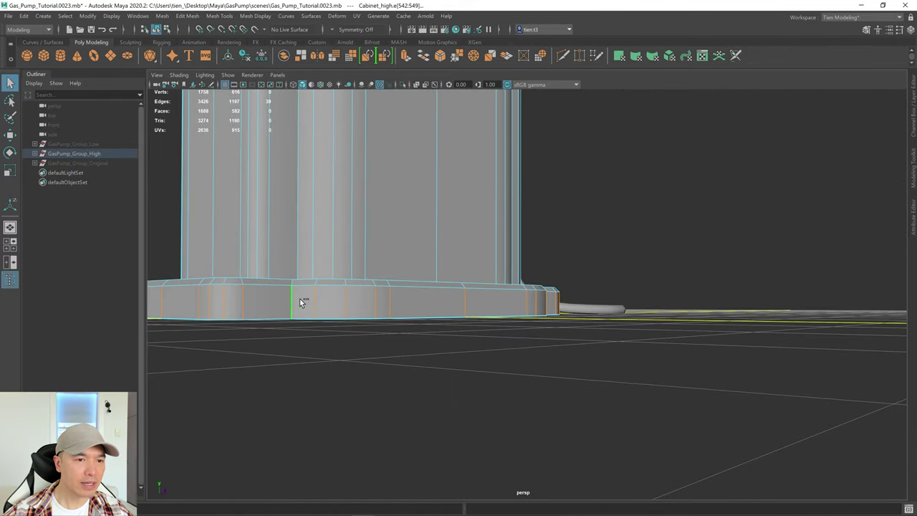
{"action": "left_click_drag", "start_coordinate": [291, 306], "coordinate": [432, 362], "text": "alt"}
{"action": "left_click", "coordinate": [410, 326], "text": "ctrl"}
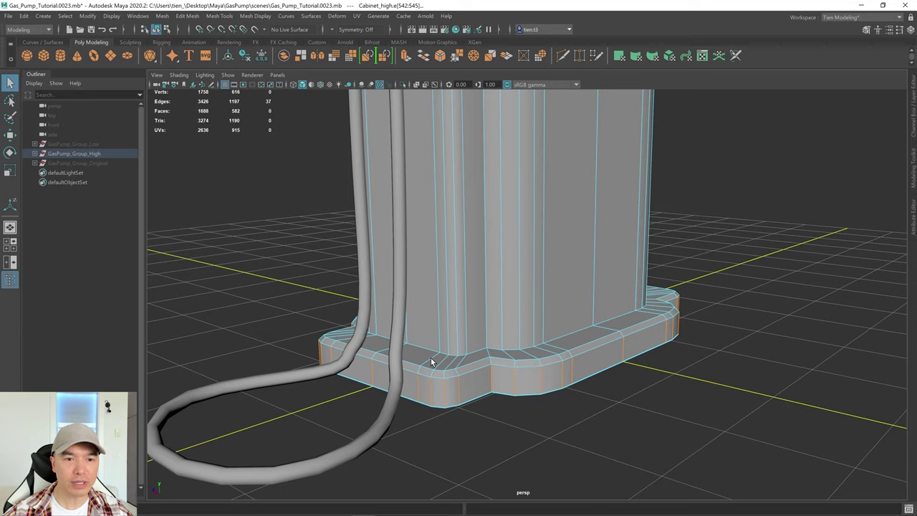
{"action": "left_click", "coordinate": [479, 385], "text": "ctrl"}
{"action": "mouse_move", "coordinate": [477, 383]}
{"action": "left_mouse_down", "text": "alt"}
{"action": "mouse_move", "coordinate": [409, 380]}
{"action": "mouse_move", "coordinate": [490, 393]}
{"action": "left_mouse_up", "text": "alt"}
{"action": "middle_click_drag", "start_coordinate": [489, 392], "coordinate": [389, 418], "text": "alt"}
{"action": "right_click_drag", "start_coordinate": [389, 417], "coordinate": [366, 430], "text": "alt"}
{"action": "middle_click_drag", "start_coordinate": [418, 388], "coordinate": [360, 420], "text": "alt"}
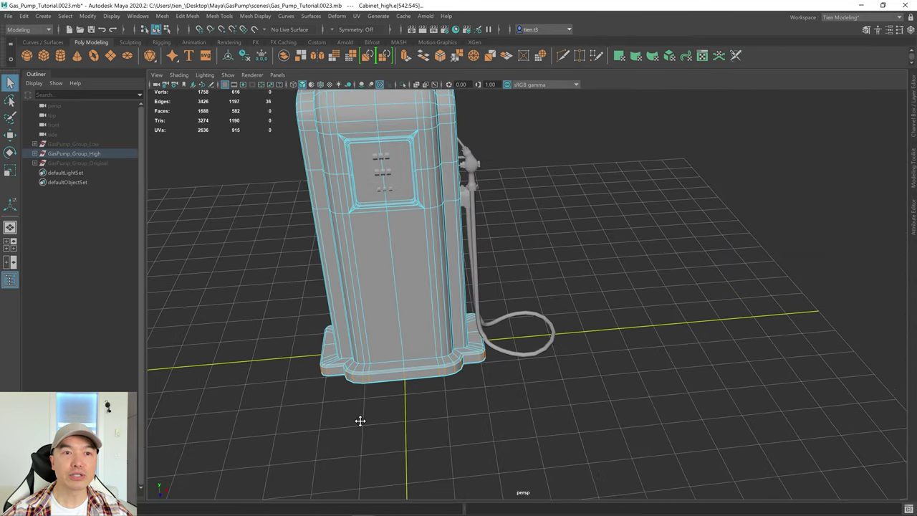
{"action": "left_click_drag", "start_coordinate": [399, 406], "coordinate": [352, 401], "text": "alt"}
{"action": "right_click", "coordinate": [582, 315], "text": "shift"}
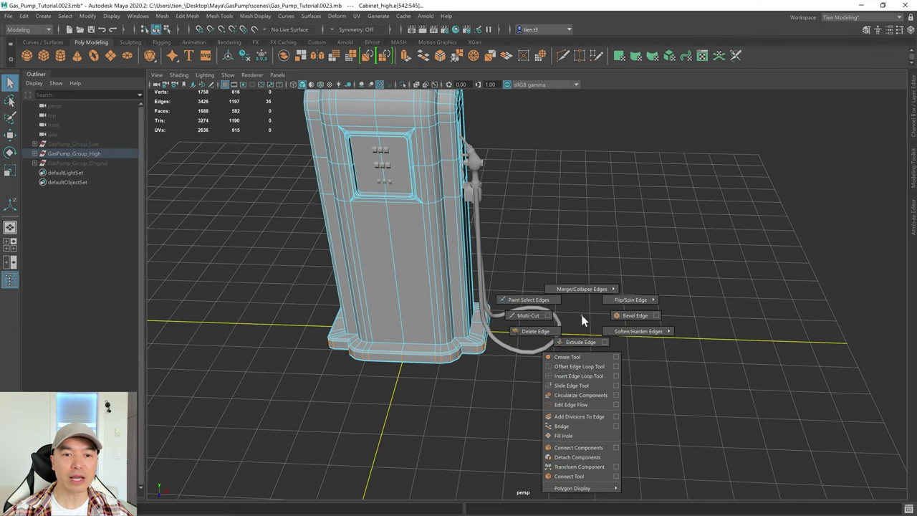
{"action": "right_click_drag", "start_coordinate": [581, 314], "coordinate": [684, 289], "text": "shift"}
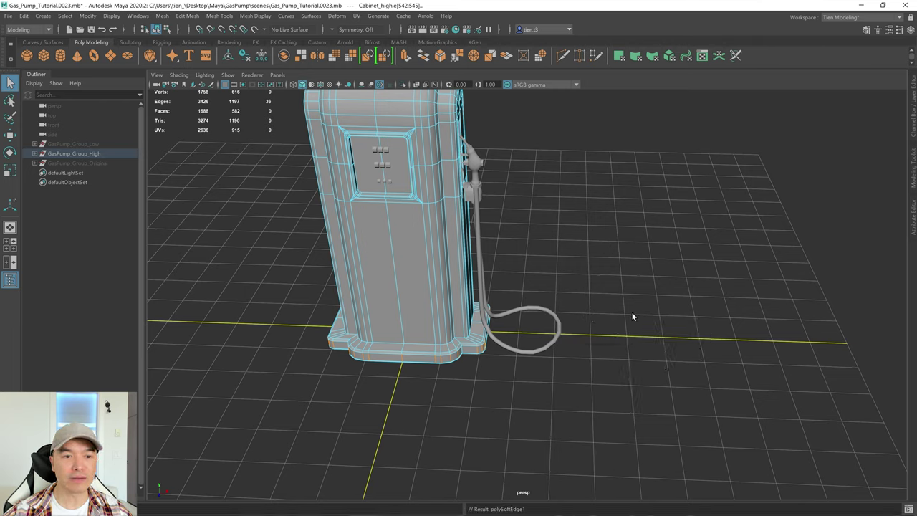
Select the ring of short edges around the inner wall of the cabinet's recessed display frame and soften them
{"action": "left_click_drag", "start_coordinate": [481, 313], "coordinate": [460, 303], "text": "alt"}
{"action": "scroll", "coordinate": [509, 308], "scroll_direction": "down", "scroll_amount": 3}
{"action": "scroll", "coordinate": [454, 246], "scroll_direction": "up", "scroll_amount": 3}
{"action": "middle_click_drag", "start_coordinate": [453, 246], "coordinate": [516, 321], "text": "alt"}
{"action": "scroll", "coordinate": [506, 326], "scroll_direction": "up", "scroll_amount": 5}
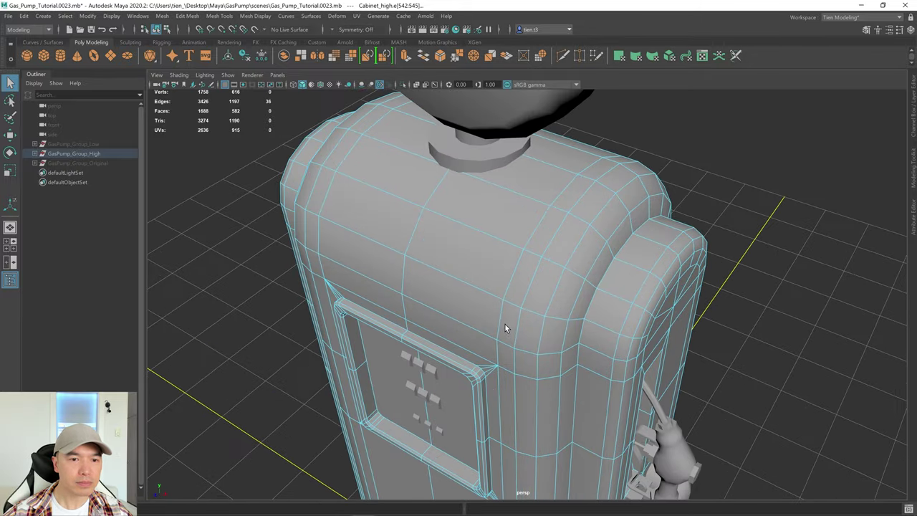
{"action": "left_click_drag", "start_coordinate": [504, 328], "coordinate": [503, 220], "text": "alt"}
{"action": "scroll", "coordinate": [501, 215], "scroll_direction": "up", "scroll_amount": 6}
{"action": "middle_click_drag", "start_coordinate": [492, 196], "coordinate": [507, 307], "text": "alt"}
{"action": "left_click_drag", "start_coordinate": [507, 307], "coordinate": [405, 305], "text": "alt"}
{"action": "scroll", "coordinate": [512, 303], "scroll_direction": "down", "scroll_amount": 2}
{"action": "left_click", "coordinate": [349, 289]}
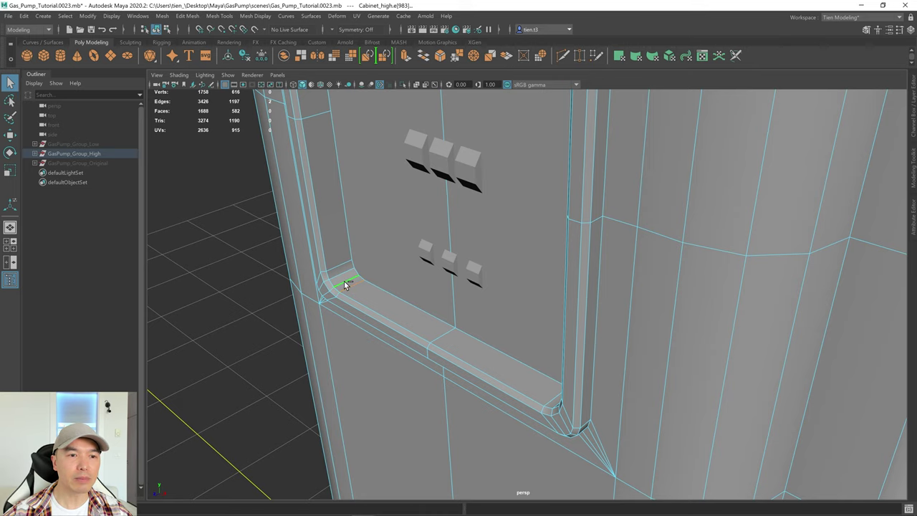
{"action": "double_click", "coordinate": [344, 285]}
{"action": "left_click_drag", "start_coordinate": [345, 285], "coordinate": [444, 293], "text": "alt"}
{"action": "left_click_drag", "start_coordinate": [644, 302], "coordinate": [523, 336], "text": "alt"}
{"action": "middle_click_drag", "start_coordinate": [629, 320], "coordinate": [562, 342], "text": "alt"}
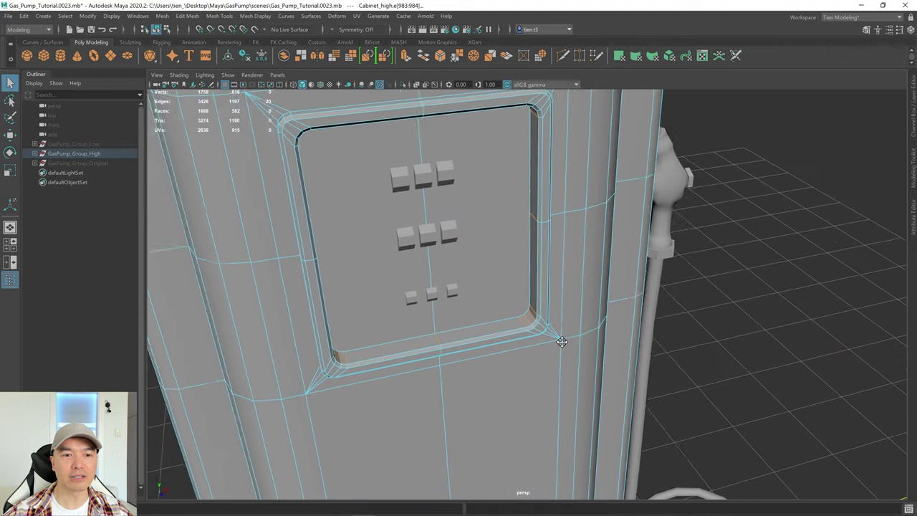
{"action": "left_click_drag", "start_coordinate": [562, 342], "coordinate": [667, 284], "text": "alt"}
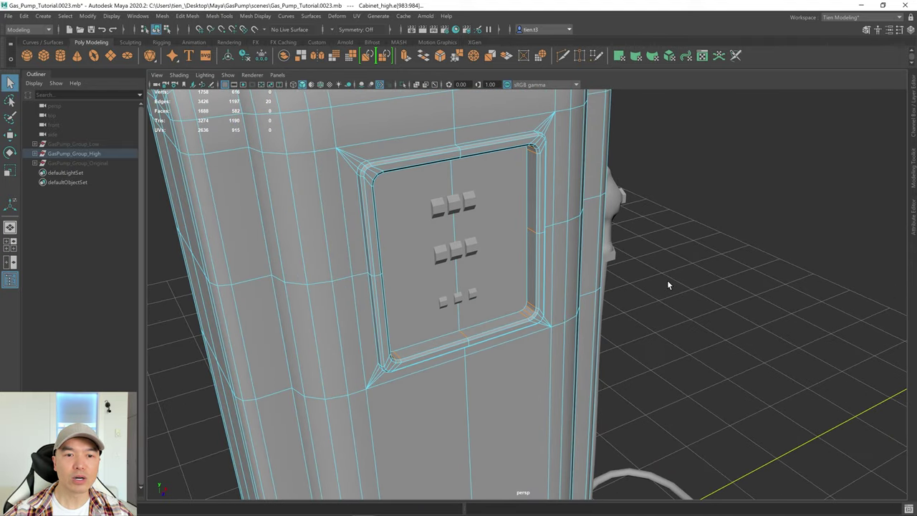
{"action": "right_click_drag", "start_coordinate": [670, 279], "coordinate": [780, 277], "text": "shift"}
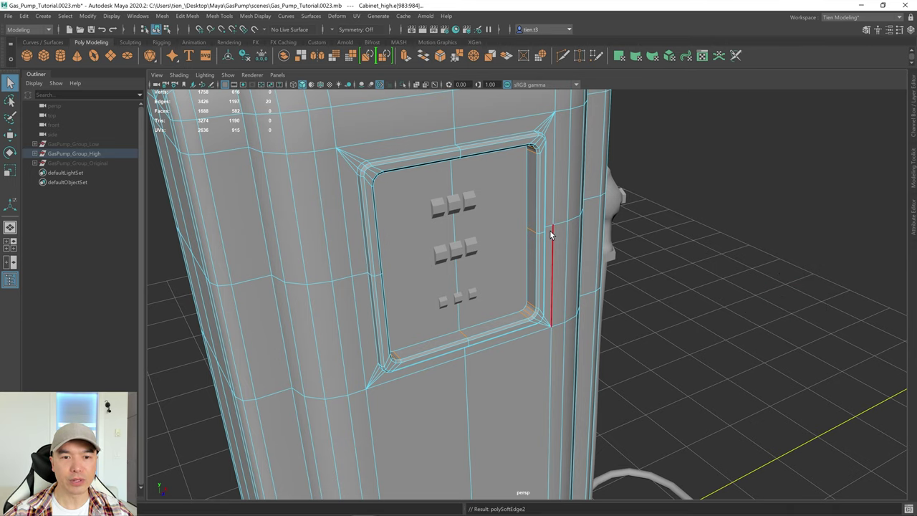
Select the ring of short edges around the outer side of the display frame and soften them
{"action": "left_click_drag", "start_coordinate": [501, 332], "coordinate": [485, 292], "text": "alt"}
{"action": "scroll", "coordinate": [511, 328], "scroll_direction": "up", "scroll_amount": 3}
{"action": "scroll", "coordinate": [486, 293], "scroll_direction": "up", "scroll_amount": 2}
{"action": "middle_click_drag", "start_coordinate": [486, 293], "coordinate": [468, 209], "text": "alt"}
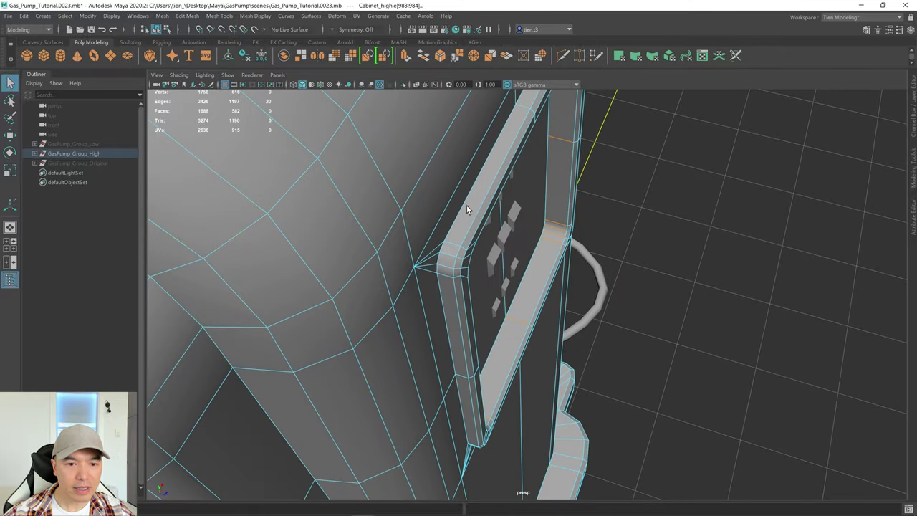
{"action": "left_click", "coordinate": [448, 278]}
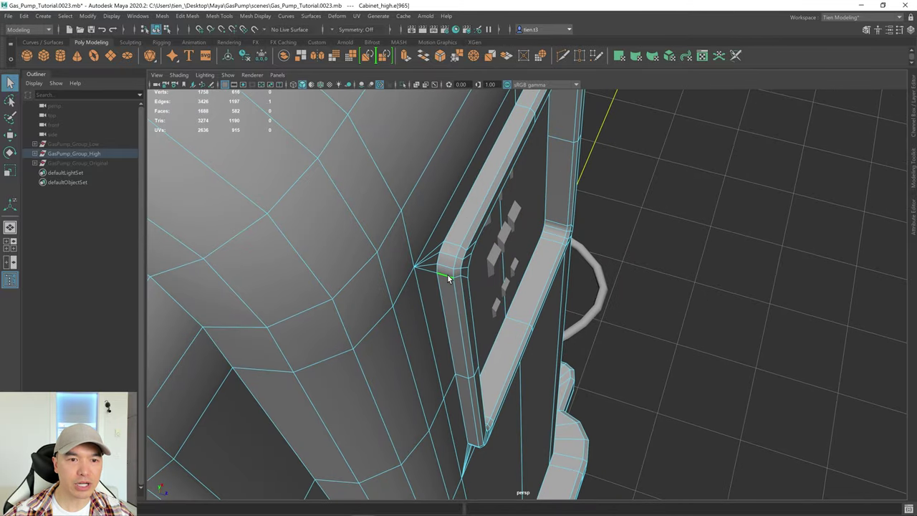
{"action": "double_click", "coordinate": [450, 271]}
{"action": "left_click_drag", "start_coordinate": [586, 286], "coordinate": [622, 274], "text": "alt"}
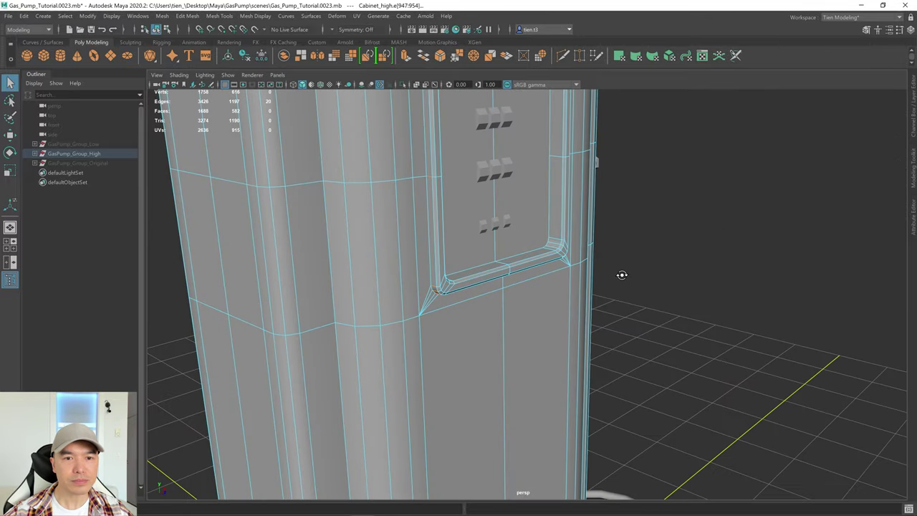
{"action": "right_click", "coordinate": [679, 230], "text": "shift"}
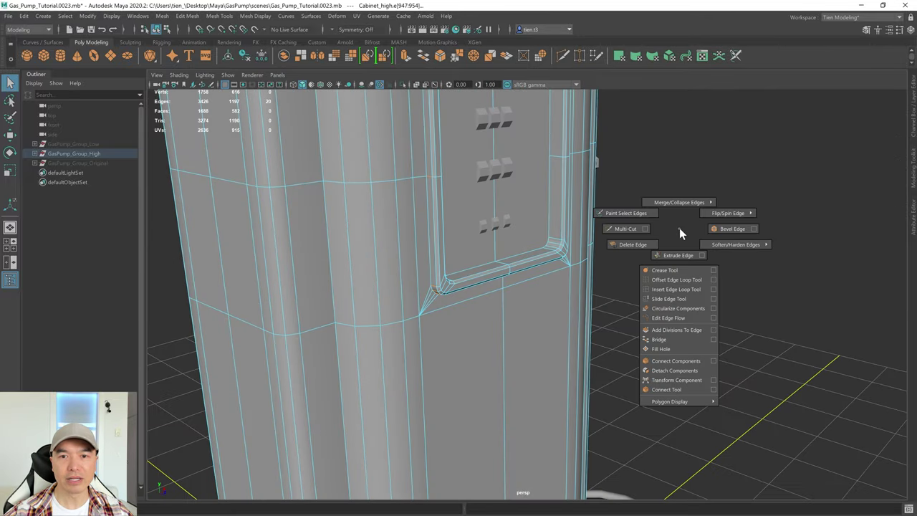
{"action": "right_click_drag", "start_coordinate": [679, 227], "coordinate": [818, 211], "text": "shift"}
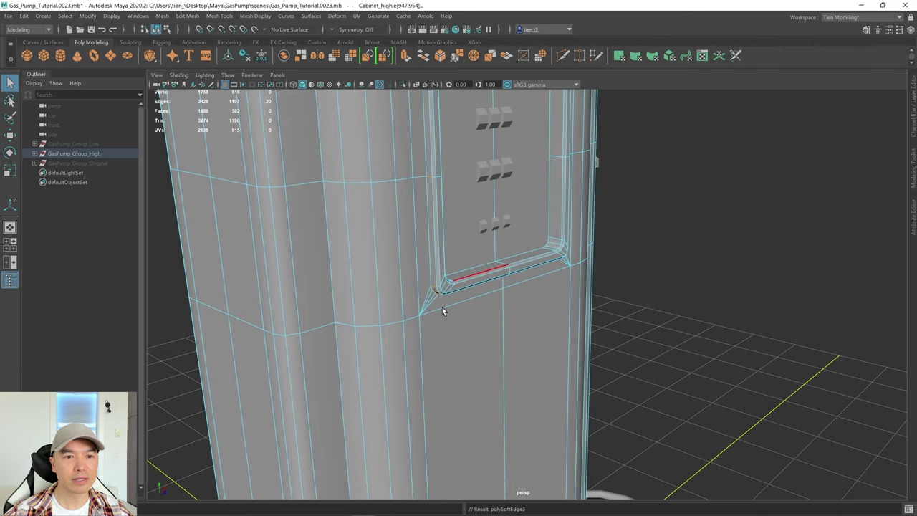
Return the cabinet to object mode, clear the selection and examine its shading from several sides
{"action": "left_click", "coordinate": [501, 315]}
{"action": "left_click", "coordinate": [549, 215]}
{"action": "right_click_drag", "start_coordinate": [549, 215], "coordinate": [614, 178]}
{"action": "left_click", "coordinate": [789, 218]}
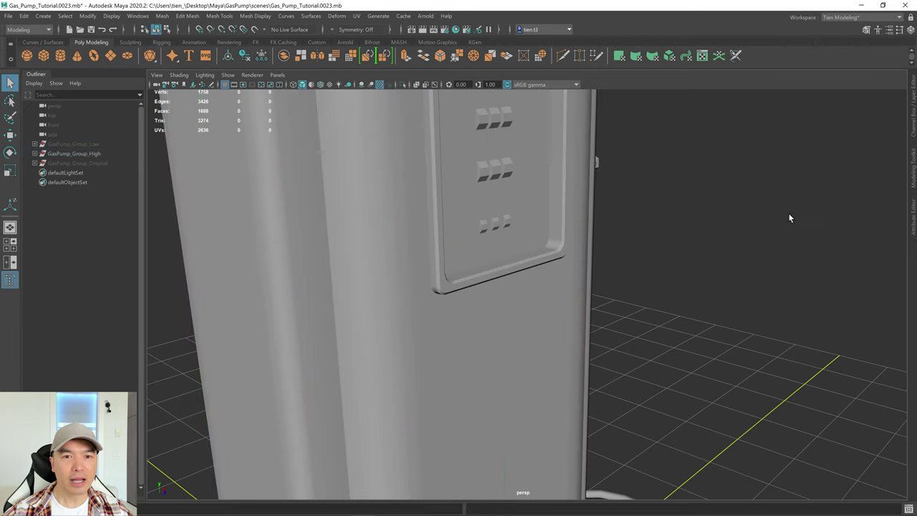
{"action": "scroll", "coordinate": [764, 268], "scroll_direction": "down", "scroll_amount": 5}
{"action": "left_click_drag", "start_coordinate": [763, 268], "coordinate": [405, 191], "text": "alt"}
{"action": "scroll", "coordinate": [427, 246], "scroll_direction": "up", "scroll_amount": 4}
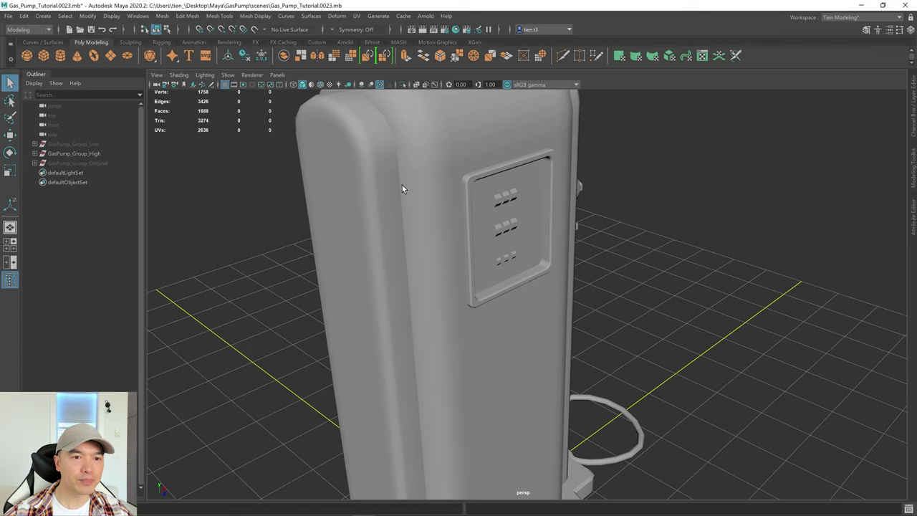
{"action": "left_click_drag", "start_coordinate": [430, 300], "coordinate": [607, 305], "text": "alt"}
{"action": "scroll", "coordinate": [602, 299], "scroll_direction": "down", "scroll_amount": 3}
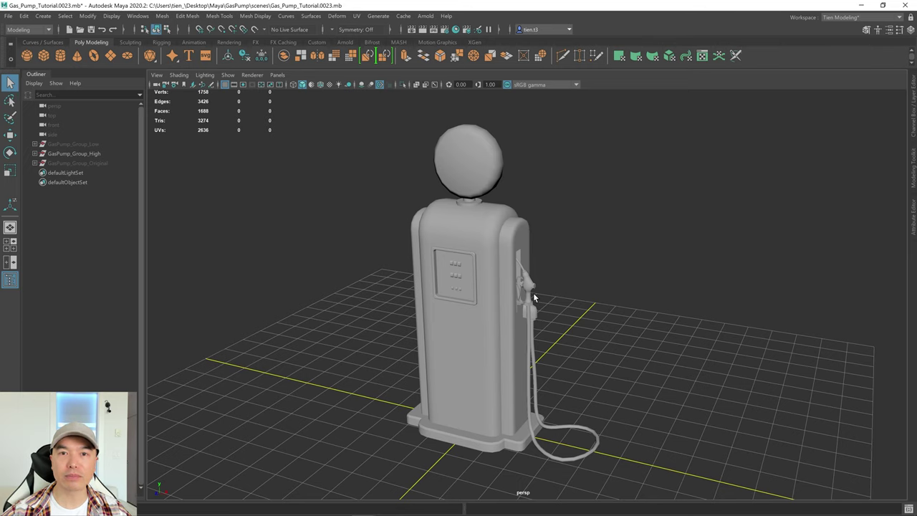
Isolate the high-poly fuel nozzle's main body and frame it in the view
{"action": "scroll", "coordinate": [544, 301], "scroll_direction": "up", "scroll_amount": 4}
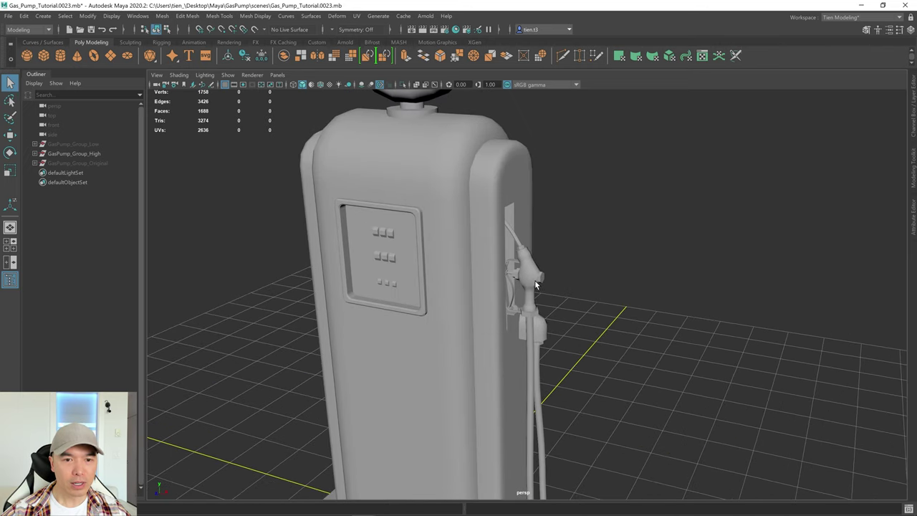
{"action": "left_click", "coordinate": [536, 288]}
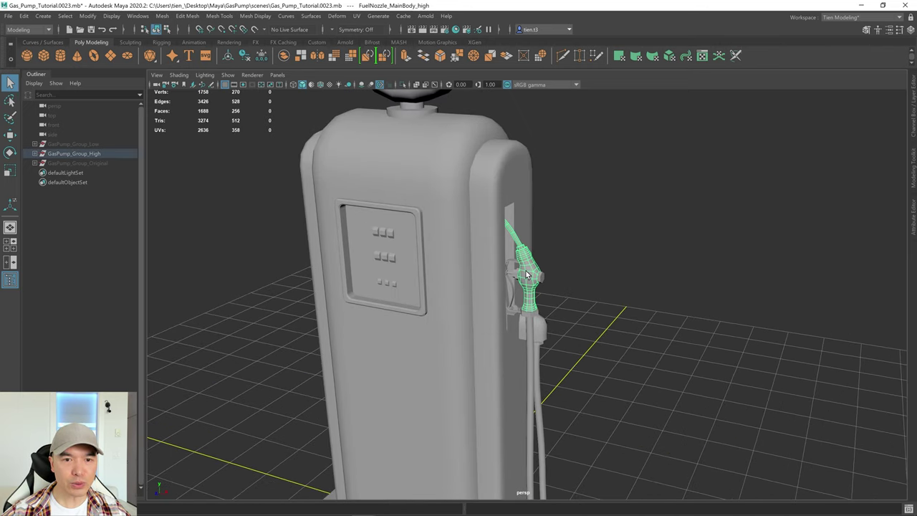
{"action": "left_click", "coordinate": [402, 84]}
{"action": "key", "text": "f"}
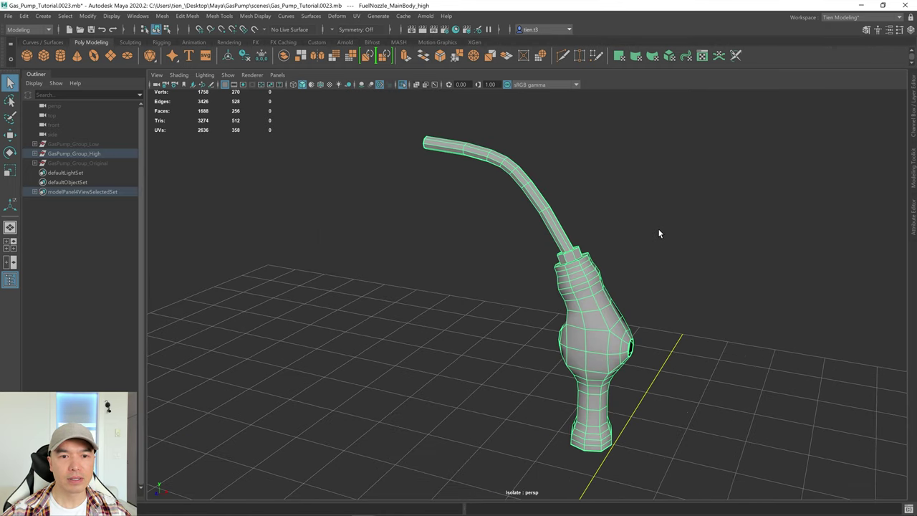
Preview the fuel nozzle's main body with smooth mesh display, and return it to the unsmoothed display
{"action": "middle_click_drag", "start_coordinate": [688, 240], "coordinate": [576, 214], "text": "alt"}
{"action": "scroll", "coordinate": [574, 214], "scroll_direction": "up", "scroll_amount": 3}
{"action": "left_click_drag", "start_coordinate": [571, 217], "coordinate": [480, 286], "text": "alt"}
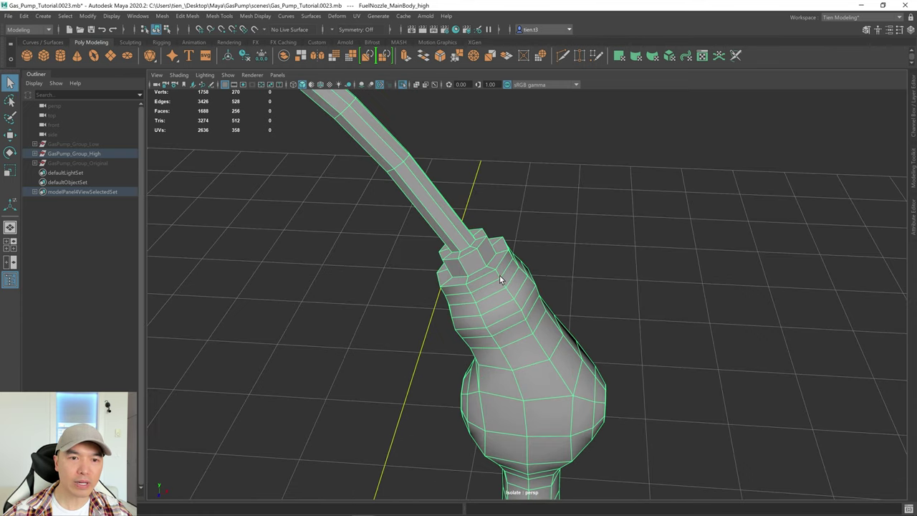
{"action": "key", "text": "3"}
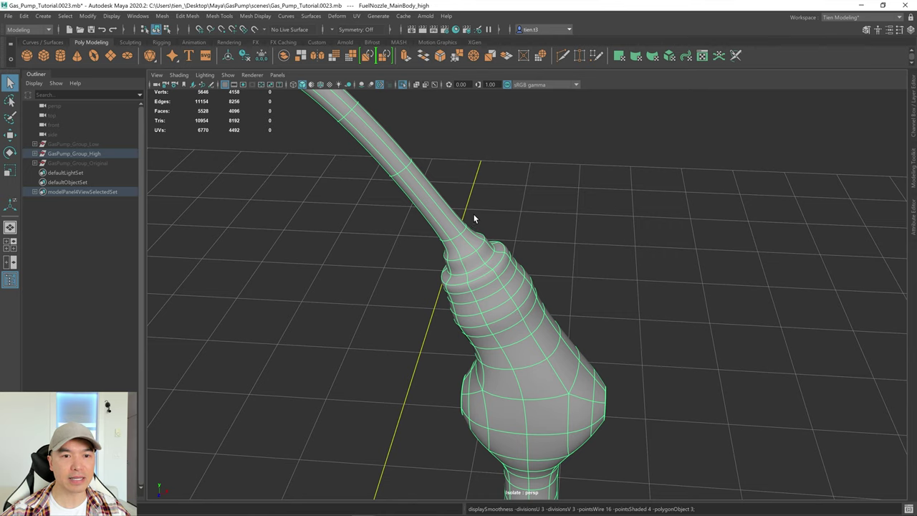
{"action": "scroll", "coordinate": [473, 219], "scroll_direction": "down", "scroll_amount": 5}
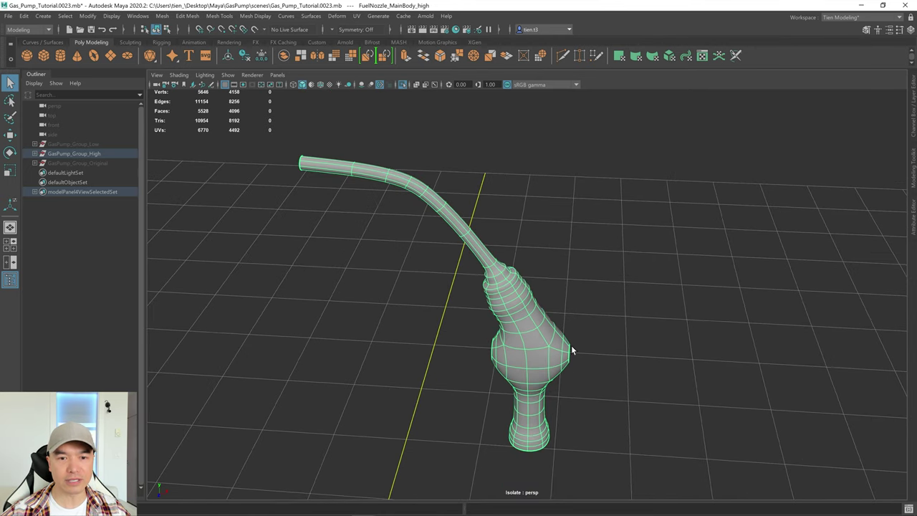
{"action": "key", "text": "1"}
{"action": "scroll", "coordinate": [529, 289], "scroll_direction": "up", "scroll_amount": 10}
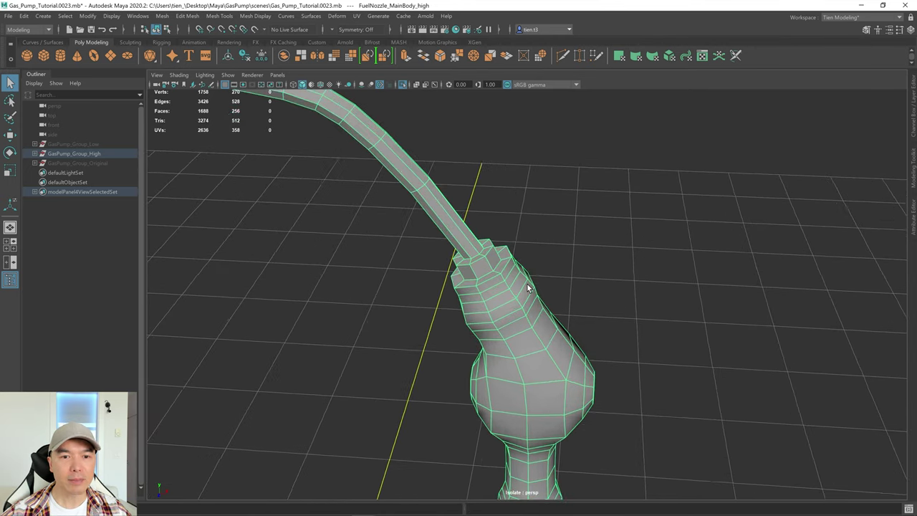
Select the outline edges of the stepped collar and hexagonal nut where the spout meets the nozzle body, including the nut's vertical corner edges
{"action": "left_click_drag", "start_coordinate": [465, 274], "coordinate": [470, 278], "text": "alt"}
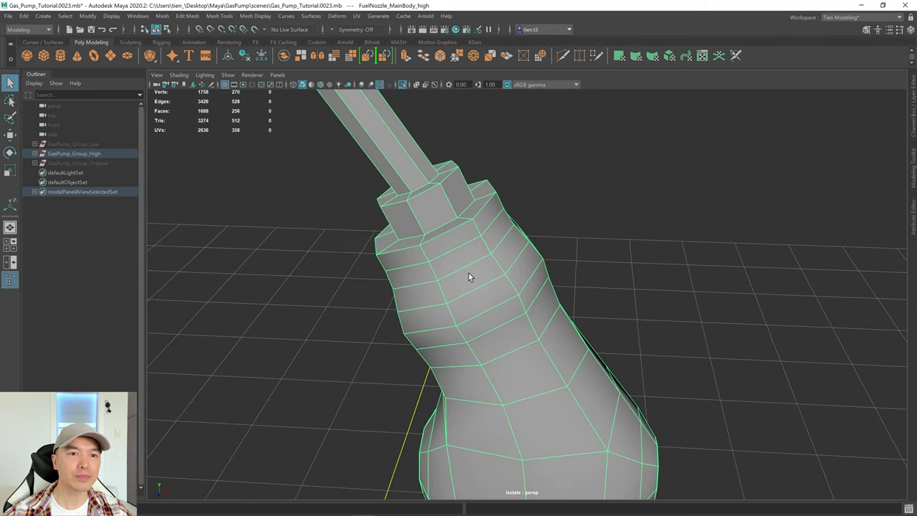
{"action": "right_click_drag", "start_coordinate": [450, 212], "coordinate": [445, 182]}
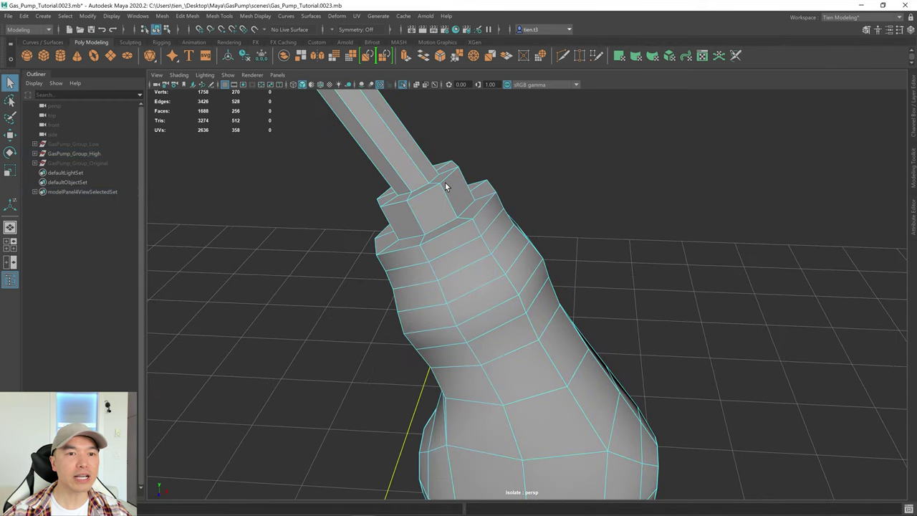
{"action": "double_click", "coordinate": [451, 228]}
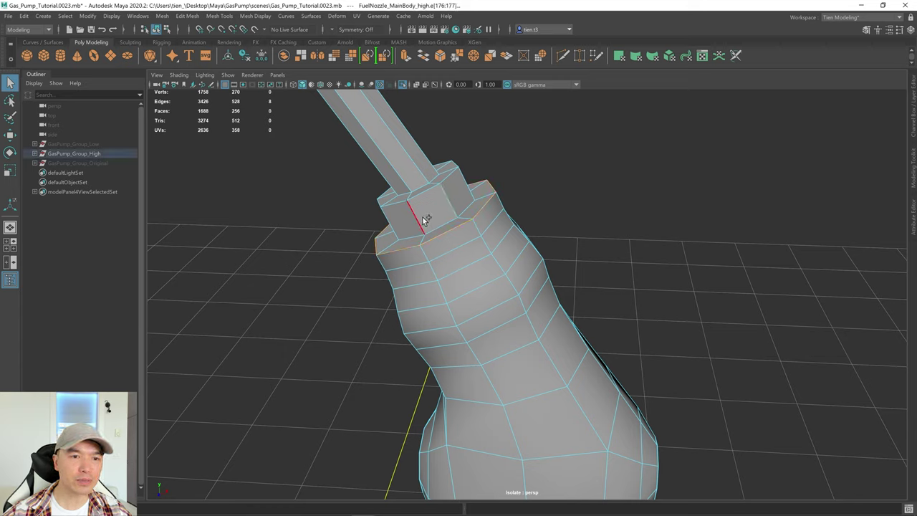
{"action": "double_click", "coordinate": [436, 226], "text": "shift"}
{"action": "double_click", "coordinate": [421, 191], "text": "shift"}
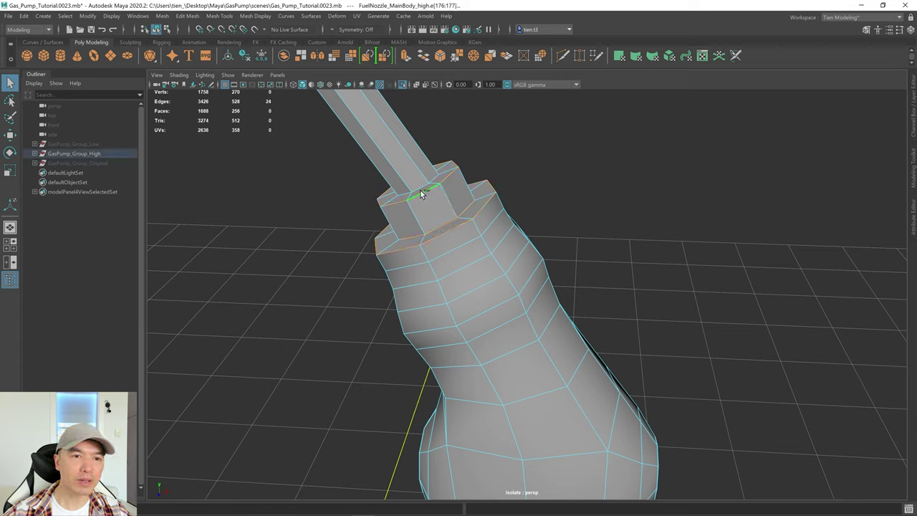
{"action": "left_click_drag", "start_coordinate": [446, 225], "coordinate": [460, 224], "text": "alt"}
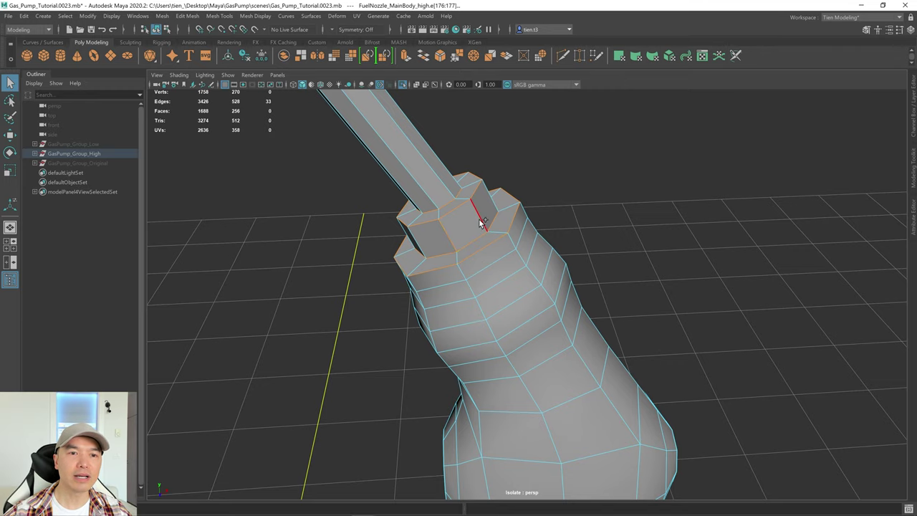
{"action": "left_click_drag", "start_coordinate": [512, 245], "coordinate": [485, 248], "text": "alt"}
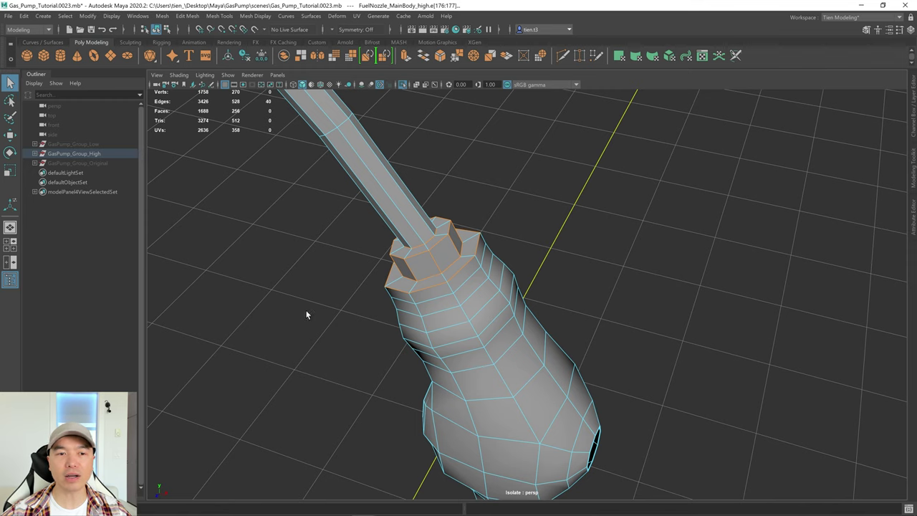
Bevel the selected collar and nut edges with a fraction of 0.5, one segment and chamfer off
{"action": "left_click", "coordinate": [914, 170]}
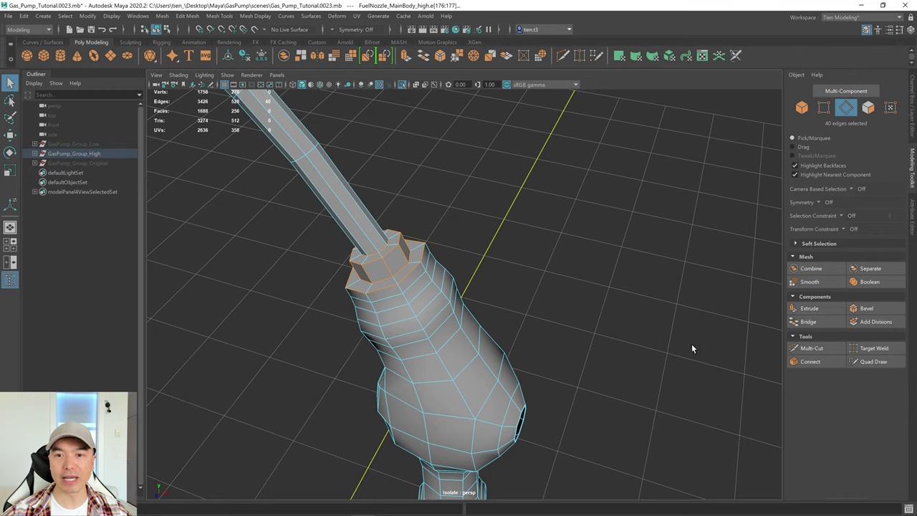
{"action": "left_click", "coordinate": [871, 310]}
{"action": "left_click_drag", "start_coordinate": [607, 291], "coordinate": [460, 290], "text": "alt"}
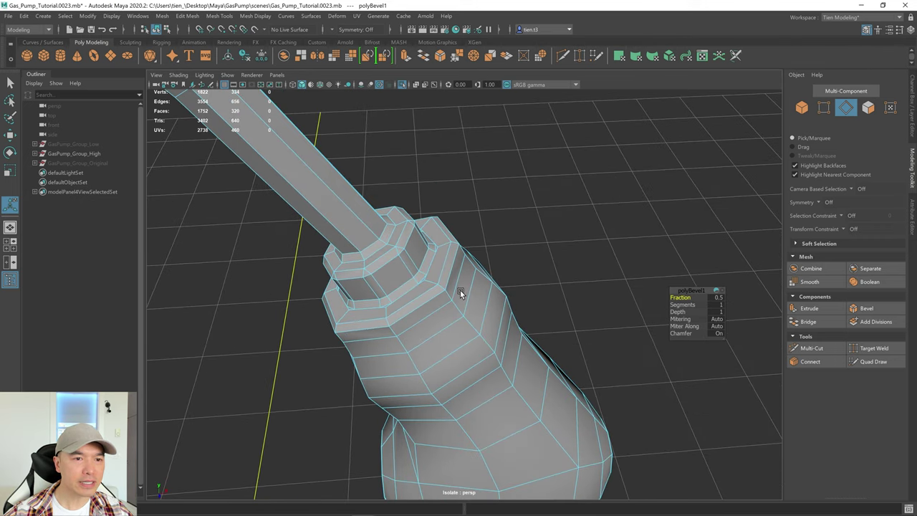
{"action": "left_click", "coordinate": [719, 334]}
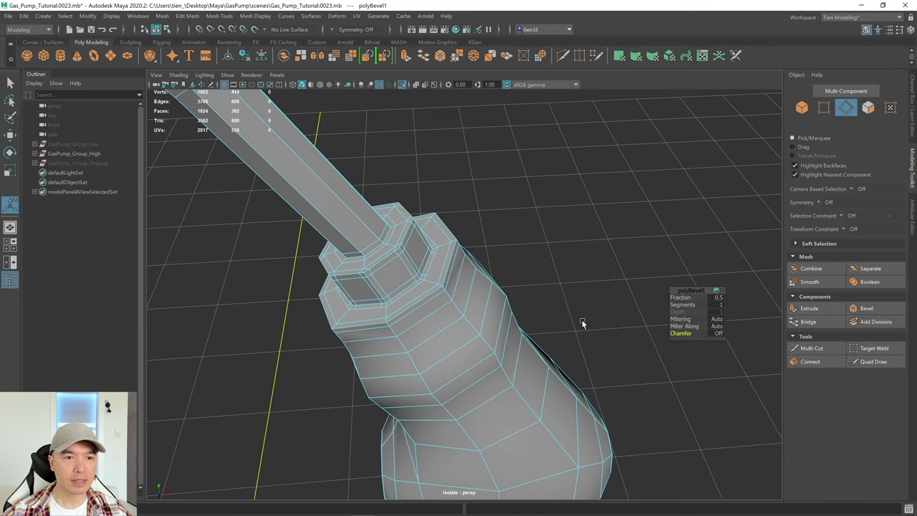
Examine the bevelled collar and nut in smooth mesh preview from several angles, and return to the unsmoothed display
{"action": "key", "text": "3"}
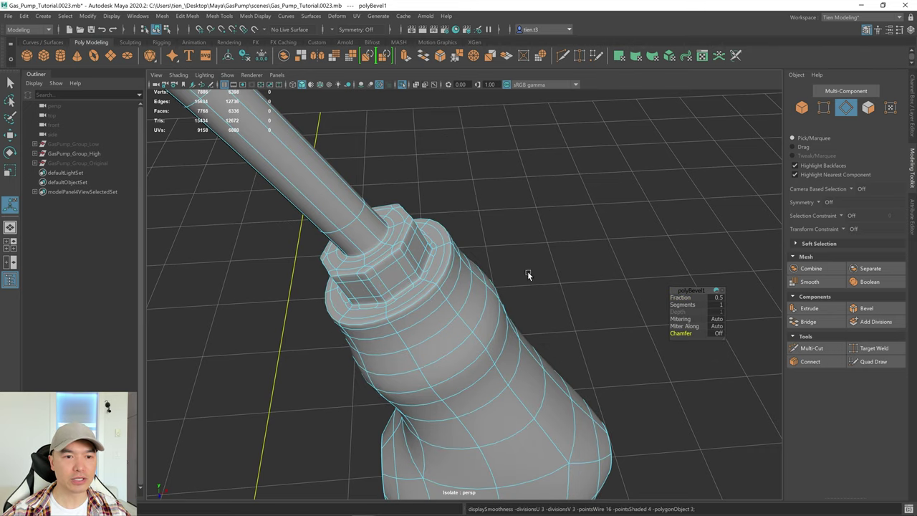
{"action": "left_click_drag", "start_coordinate": [521, 307], "coordinate": [509, 293], "text": "alt"}
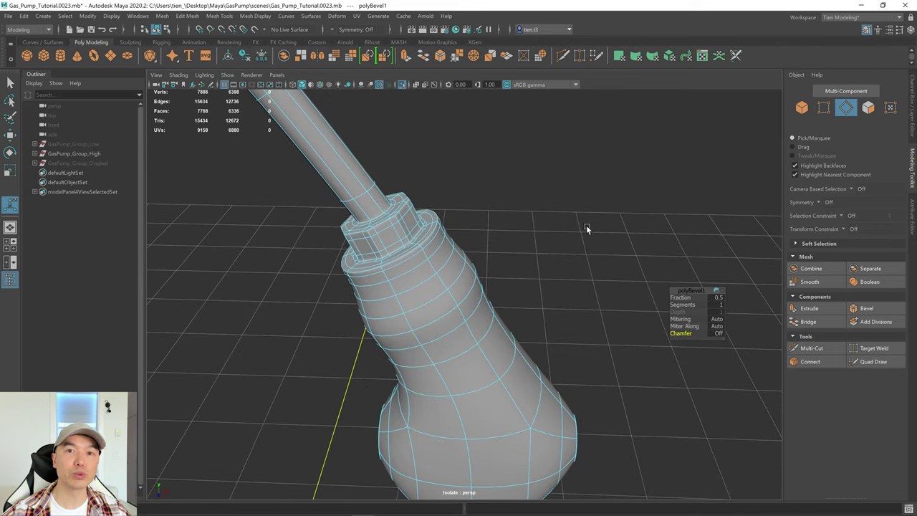
{"action": "key", "text": "1"}
{"action": "left_click_drag", "start_coordinate": [490, 225], "coordinate": [465, 248], "text": "alt"}
{"action": "key", "text": "3"}
{"action": "scroll", "coordinate": [476, 244], "scroll_direction": "up", "scroll_amount": 3}
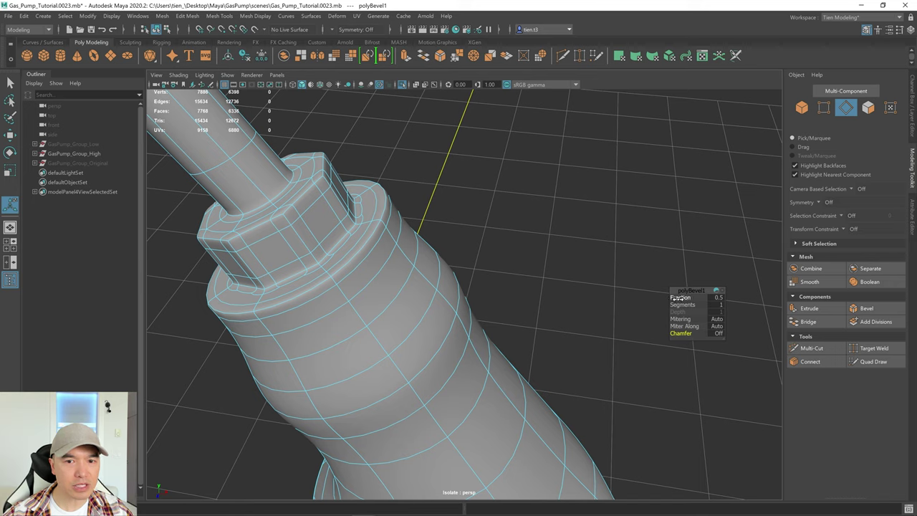
{"action": "mouse_move", "coordinate": [677, 296]}
{"action": "left_mouse_down"}
{"action": "mouse_move", "coordinate": [657, 299]}
{"action": "mouse_move", "coordinate": [678, 293]}
{"action": "left_mouse_up"}
{"action": "scroll", "coordinate": [414, 266], "scroll_direction": "down", "scroll_amount": 5}
{"action": "left_click_drag", "start_coordinate": [414, 266], "coordinate": [446, 260], "text": "alt"}
{"action": "key", "text": "1"}
{"action": "scroll", "coordinate": [439, 241], "scroll_direction": "down", "scroll_amount": 5}
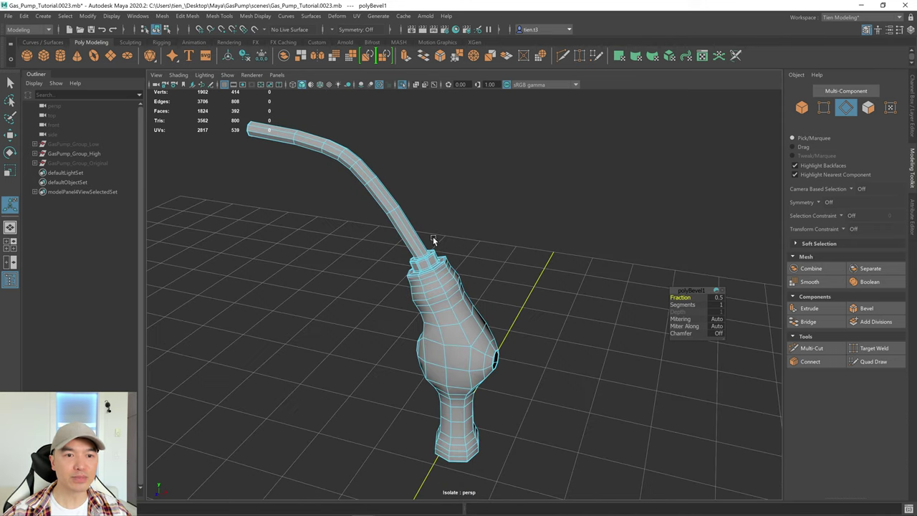
Return the nozzle's main body to object mode, smooth its mesh with 2 divisions, and clear the selection
{"action": "right_click_drag", "start_coordinate": [432, 237], "coordinate": [501, 185]}
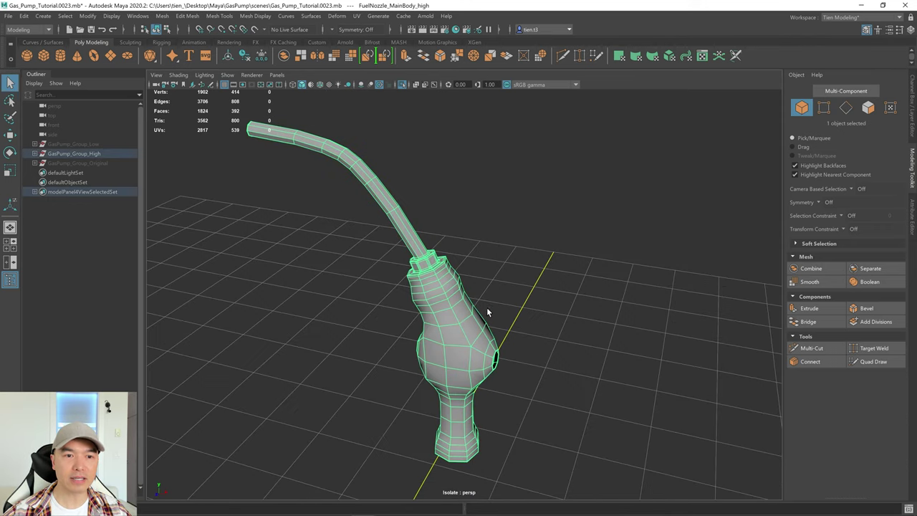
{"action": "left_click", "coordinate": [815, 283]}
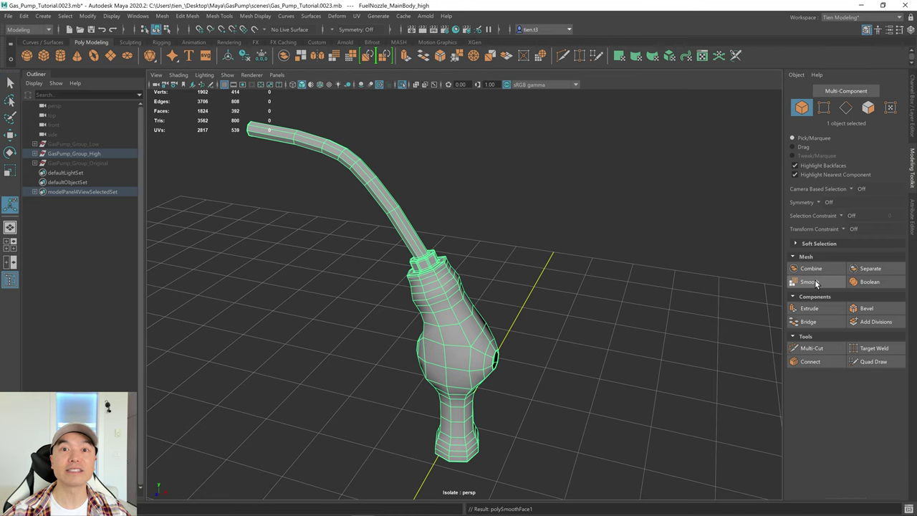
{"action": "scroll", "coordinate": [558, 299], "scroll_direction": "up", "scroll_amount": 3}
{"action": "left_click_drag", "start_coordinate": [560, 299], "coordinate": [561, 302], "text": "alt"}
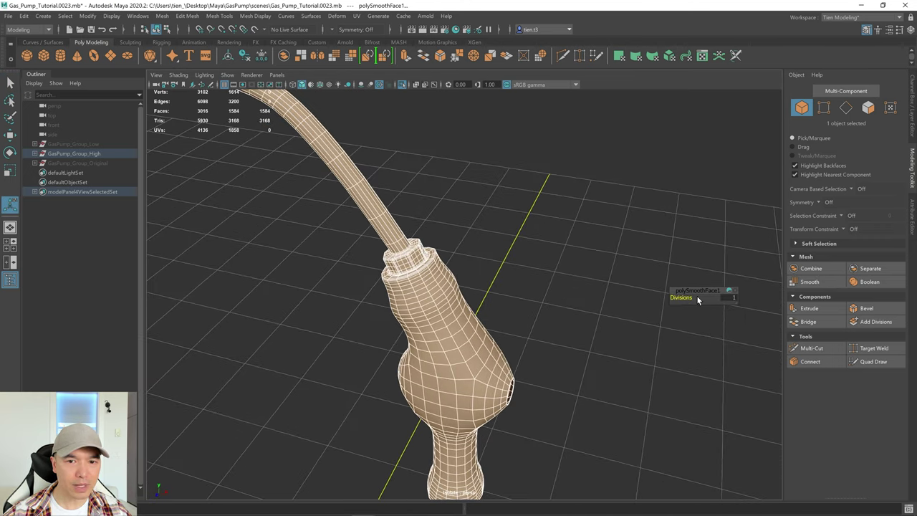
{"action": "left_click_drag", "start_coordinate": [682, 295], "coordinate": [692, 296]}
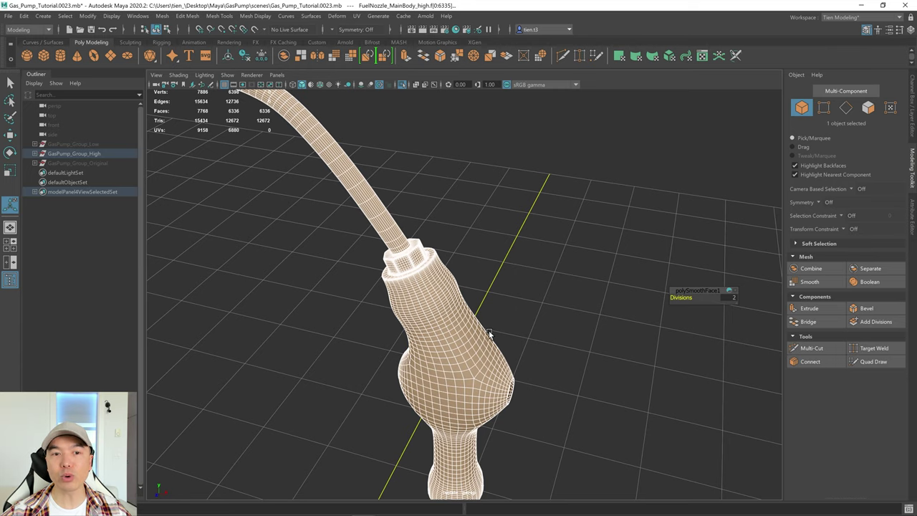
{"action": "left_click", "coordinate": [494, 299]}
{"action": "left_click_drag", "start_coordinate": [494, 299], "coordinate": [499, 272], "text": "alt"}
{"action": "mouse_move", "coordinate": [345, 298]}
{"action": "right_mouse_down", "text": "alt"}
{"action": "mouse_move", "coordinate": [422, 324]}
{"action": "mouse_move", "coordinate": [618, 299]}
{"action": "mouse_move", "coordinate": [343, 297]}
{"action": "right_mouse_up", "text": "alt"}
{"action": "left_click_drag", "start_coordinate": [344, 293], "coordinate": [327, 286], "text": "alt"}
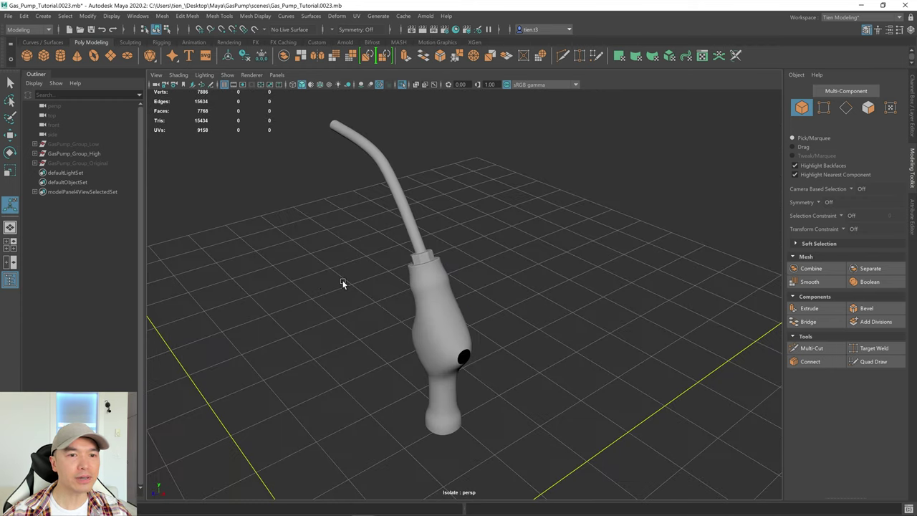
{"action": "scroll", "coordinate": [469, 268], "scroll_direction": "up", "scroll_amount": 10}
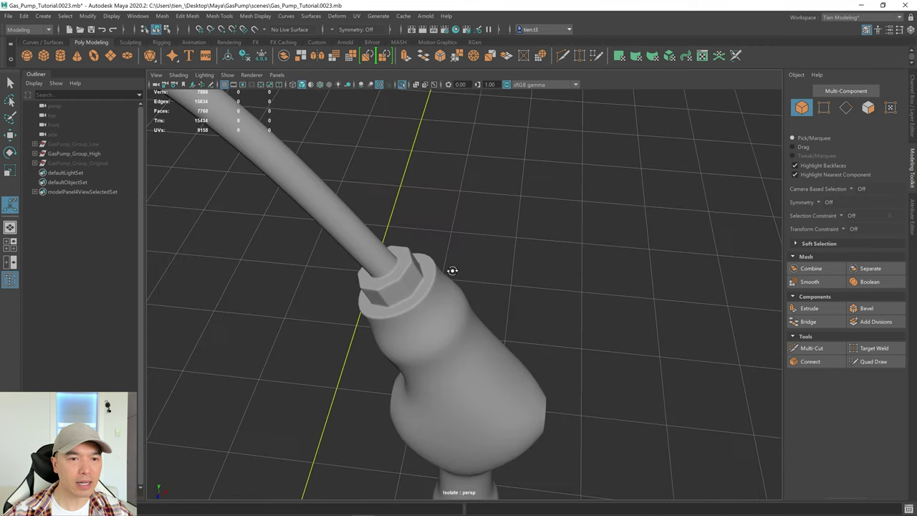
{"action": "scroll", "coordinate": [453, 268], "scroll_direction": "down", "scroll_amount": 10}
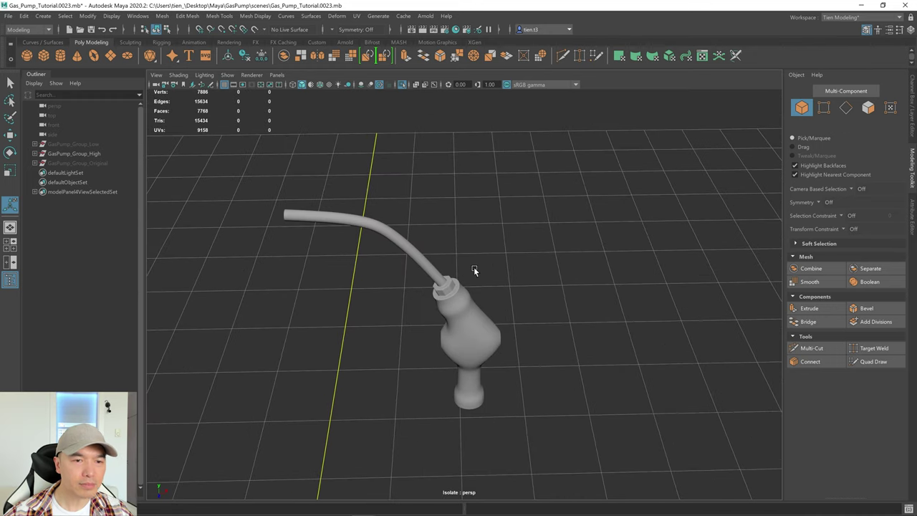
Bring the whole gas pump back into view, and isolate the hexagonal rear cap of the fuel nozzle
{"action": "left_click", "coordinate": [404, 85]}
{"action": "scroll", "coordinate": [502, 293], "scroll_direction": "down", "scroll_amount": 3}
{"action": "middle_click_drag", "start_coordinate": [512, 302], "coordinate": [502, 230], "text": "alt"}
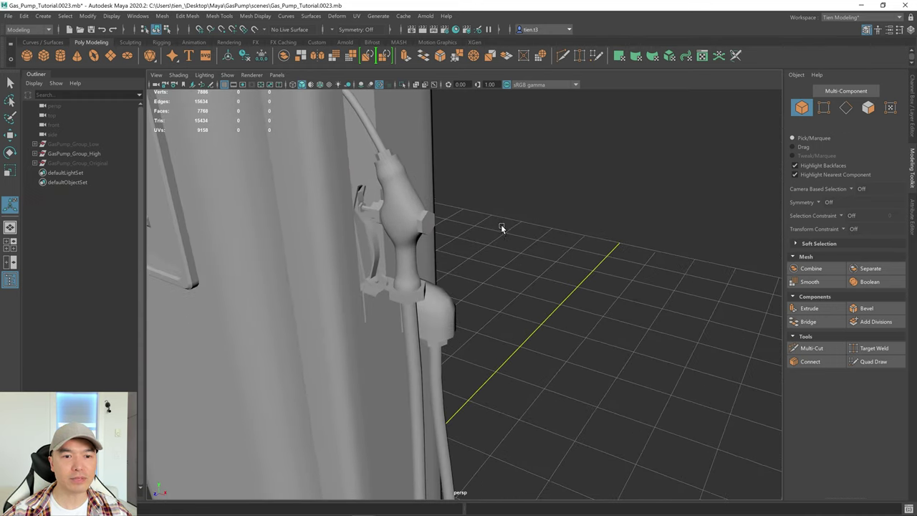
{"action": "scroll", "coordinate": [501, 232], "scroll_direction": "up", "scroll_amount": 6}
{"action": "left_click_drag", "start_coordinate": [384, 185], "coordinate": [386, 226], "text": "alt"}
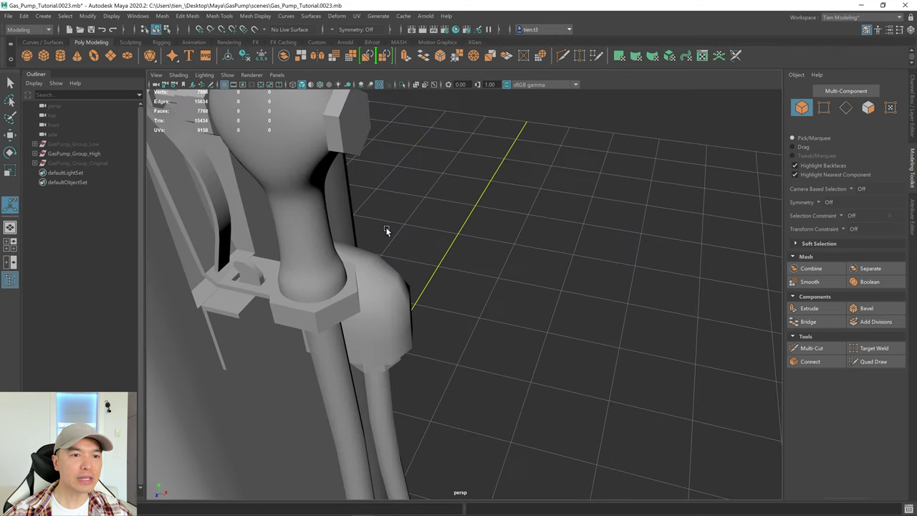
{"action": "left_click", "coordinate": [348, 126]}
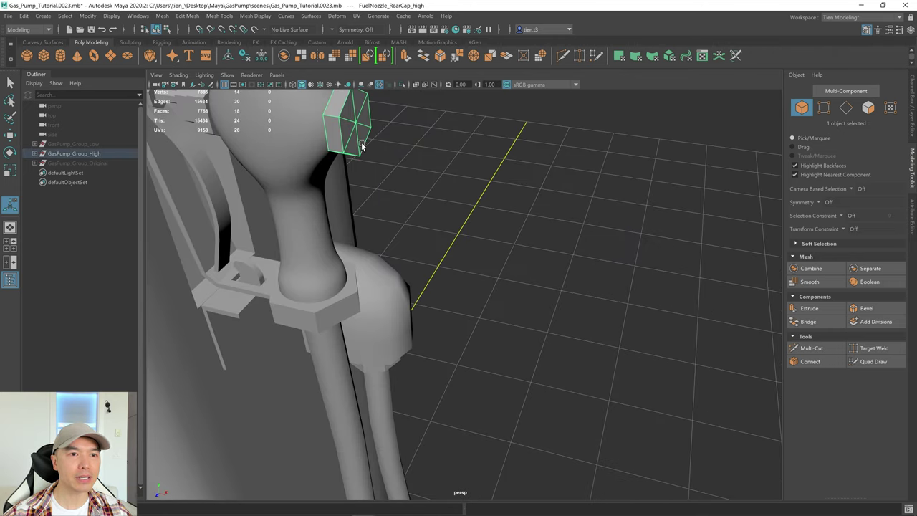
{"action": "left_click", "coordinate": [405, 85]}
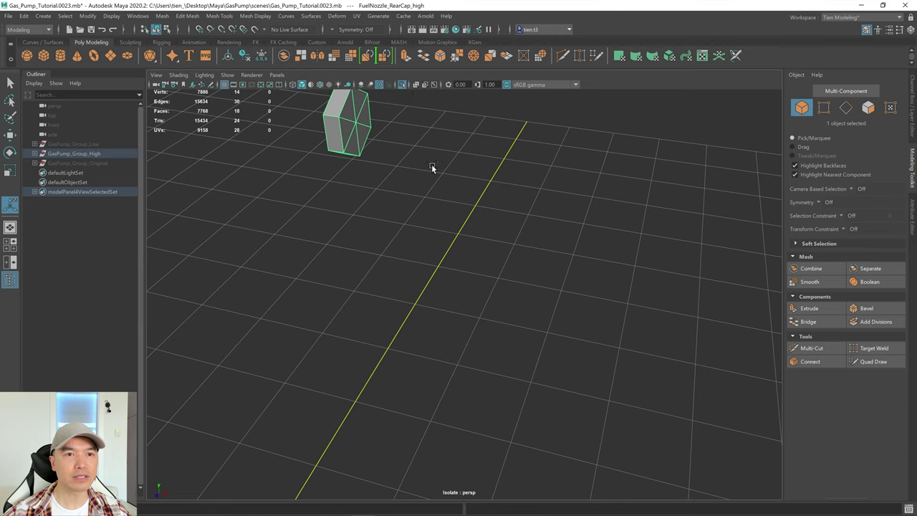
{"action": "middle_click_drag", "start_coordinate": [431, 164], "coordinate": [468, 243], "text": "alt"}
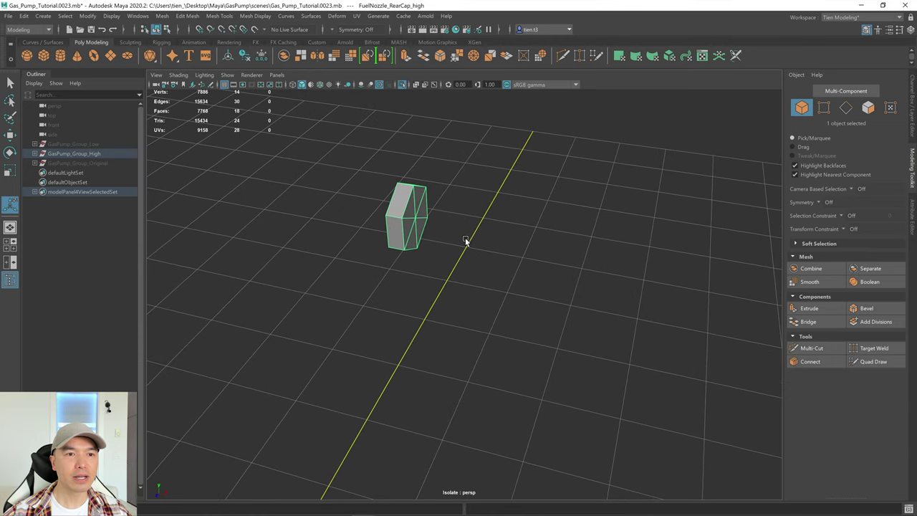
Bevel the rear cap's edges with a fraction of 0.5, one segment and chamfer off
{"action": "right_click_drag", "start_coordinate": [459, 195], "coordinate": [456, 162]}
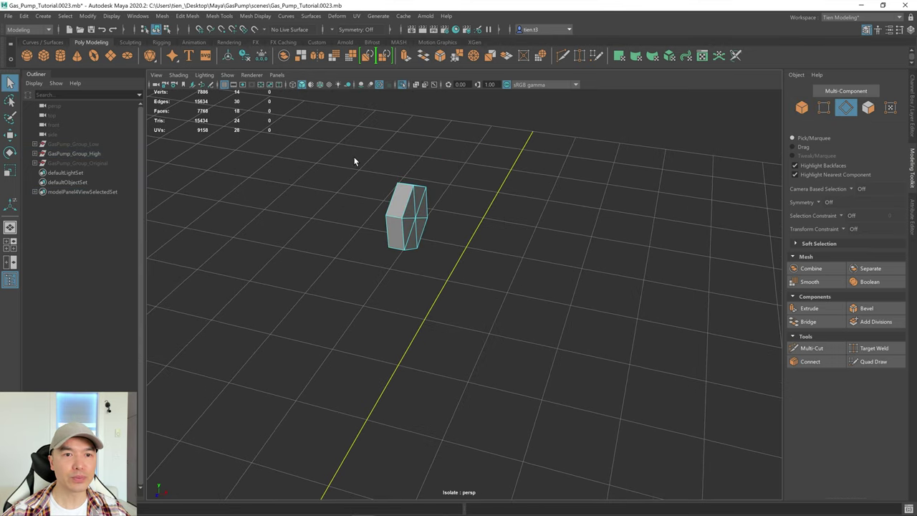
{"action": "left_click", "coordinate": [874, 306]}
{"action": "scroll", "coordinate": [629, 237], "scroll_direction": "up", "scroll_amount": 5}
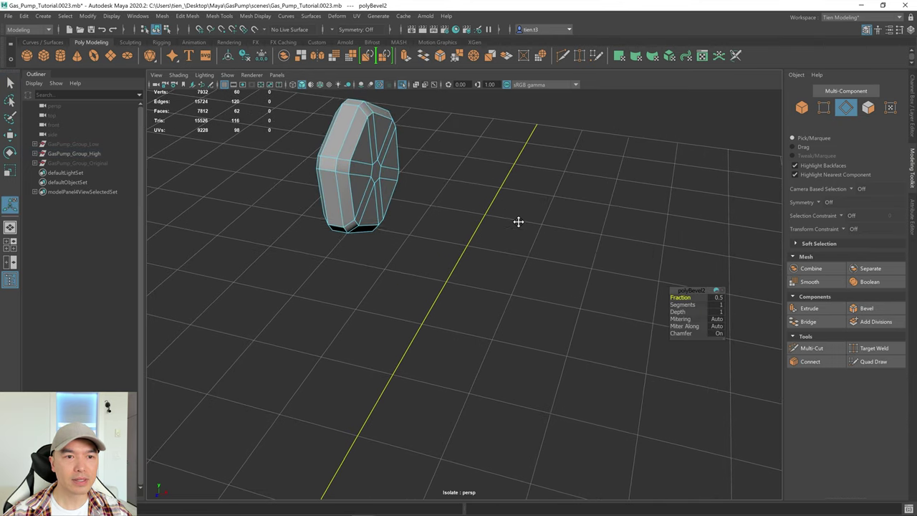
{"action": "left_click_drag", "start_coordinate": [518, 221], "coordinate": [629, 277], "text": "alt"}
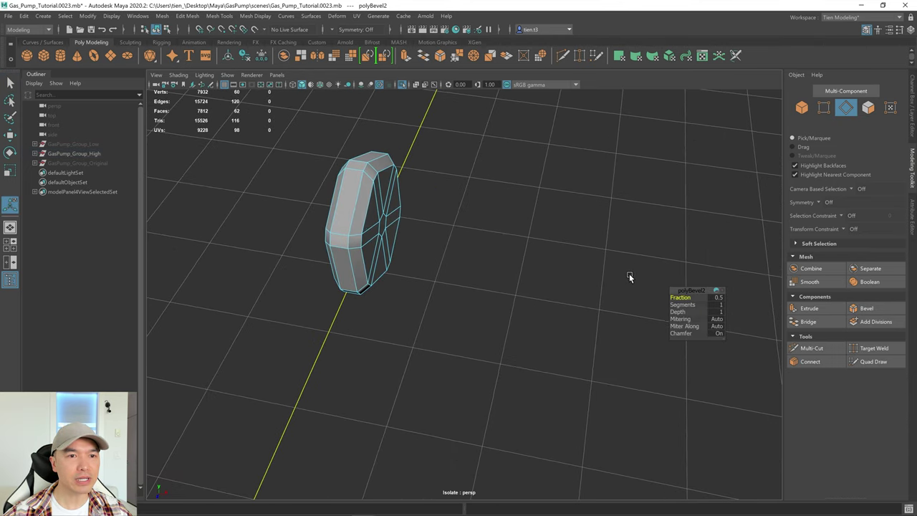
{"action": "left_click", "coordinate": [719, 334]}
{"action": "left_click_drag", "start_coordinate": [564, 298], "coordinate": [503, 265], "text": "alt"}
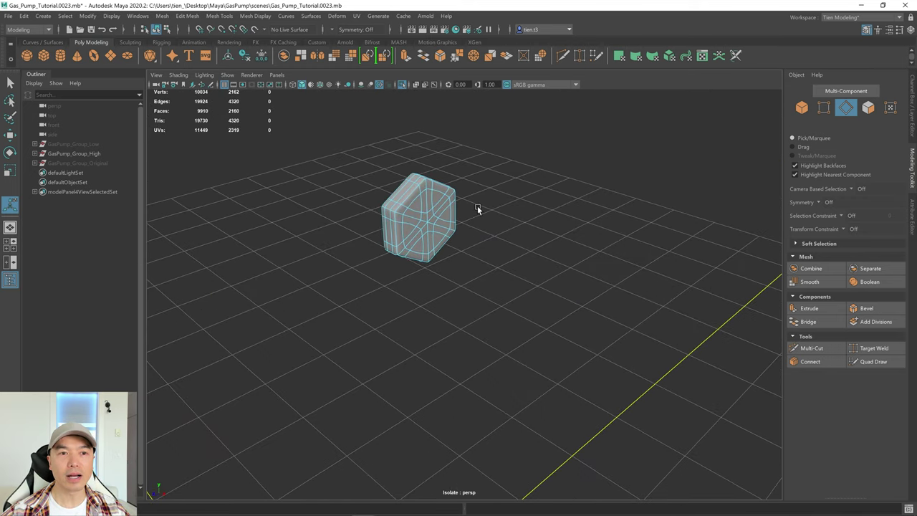
Return the rear cap to object mode and unsmoothed display, smooth its mesh with 1 division, and clear the selection
{"action": "key", "text": "q"}
{"action": "right_click_drag", "start_coordinate": [442, 194], "coordinate": [495, 159]}
{"action": "left_click", "coordinate": [526, 175]}
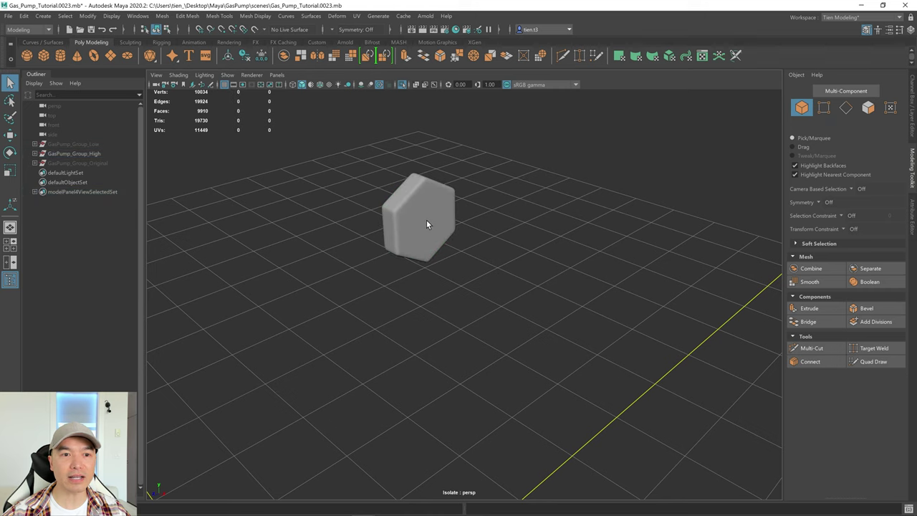
{"action": "left_click", "coordinate": [426, 222]}
{"action": "left_click", "coordinate": [505, 238]}
{"action": "left_click", "coordinate": [422, 226]}
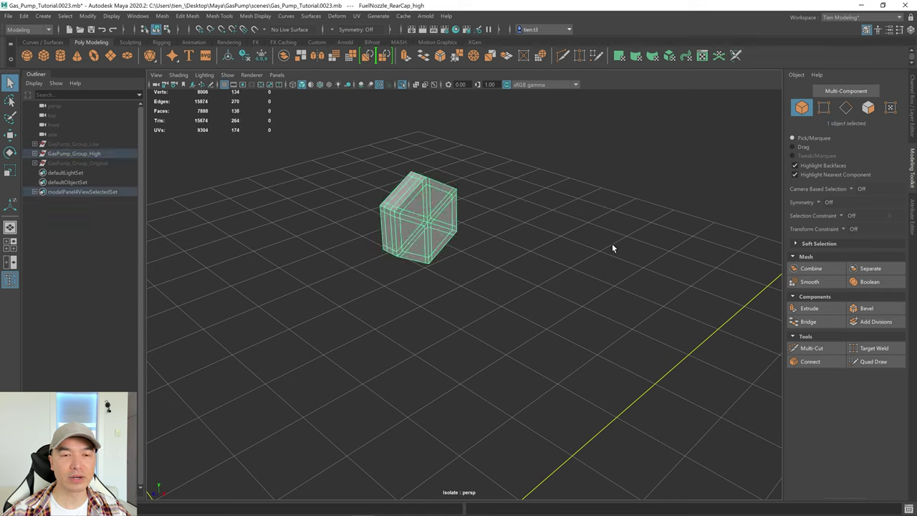
{"action": "left_click", "coordinate": [810, 282]}
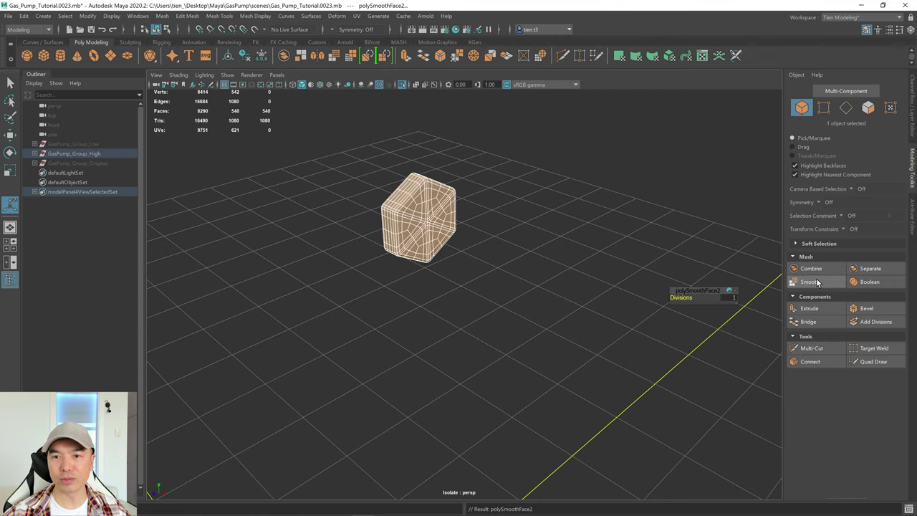
{"action": "left_click", "coordinate": [572, 237]}
{"action": "left_click_drag", "start_coordinate": [540, 237], "coordinate": [516, 258], "text": "alt"}
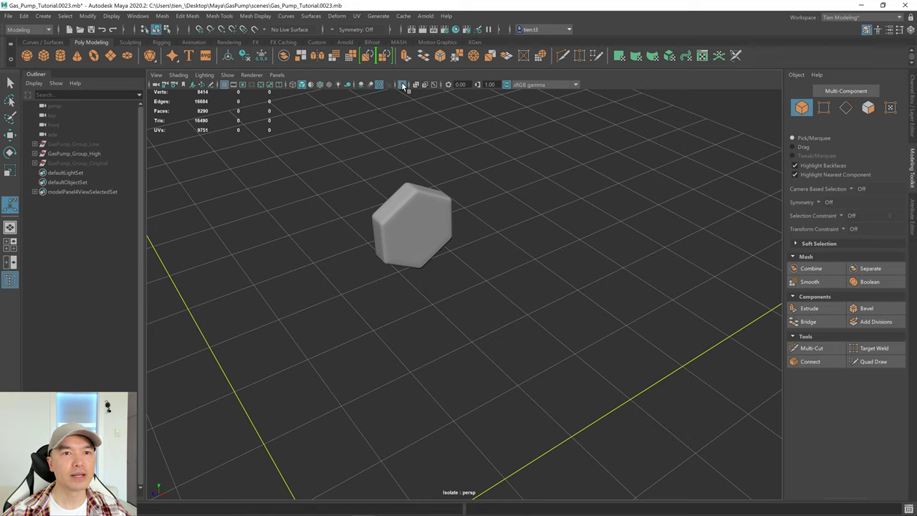
Bring the whole gas pump back into view, and isolate the hexagonal bottom cap of the fuel nozzle
{"action": "left_click", "coordinate": [403, 85]}
{"action": "left_click_drag", "start_coordinate": [500, 227], "coordinate": [551, 208], "text": "alt"}
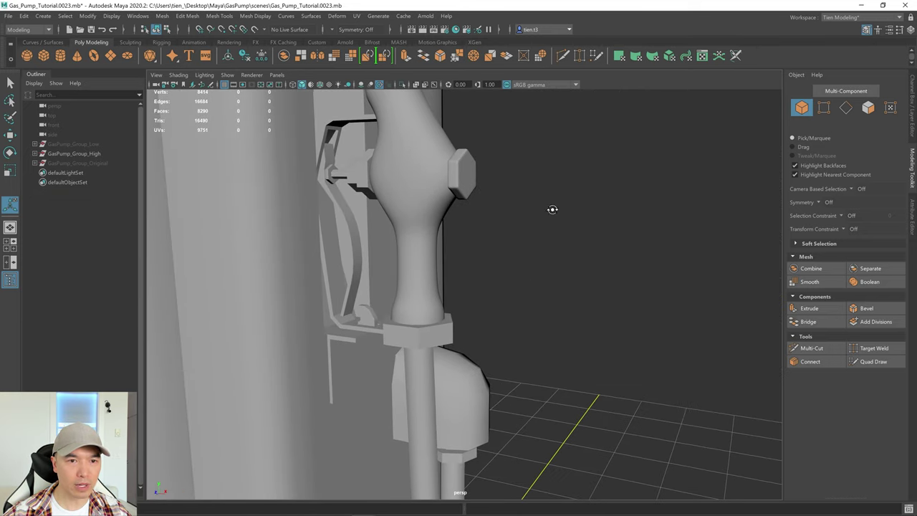
{"action": "left_click", "coordinate": [431, 347]}
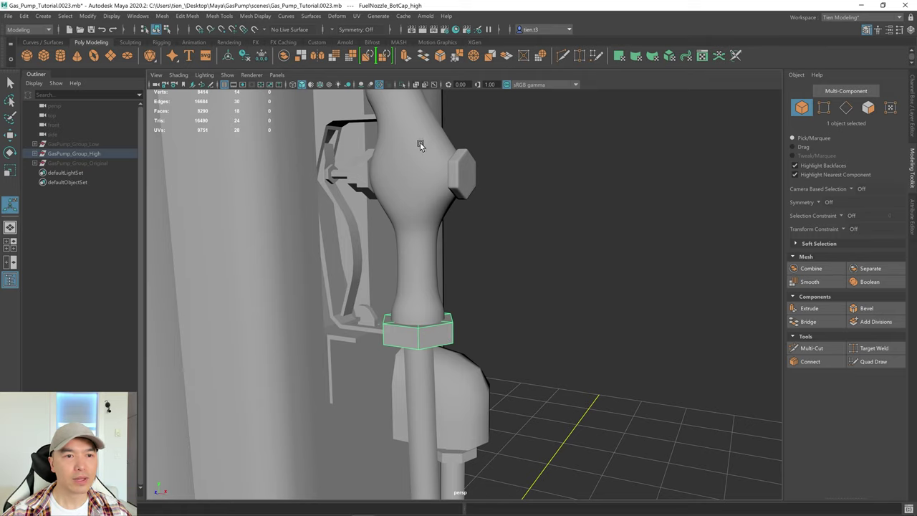
{"action": "left_click", "coordinate": [403, 84]}
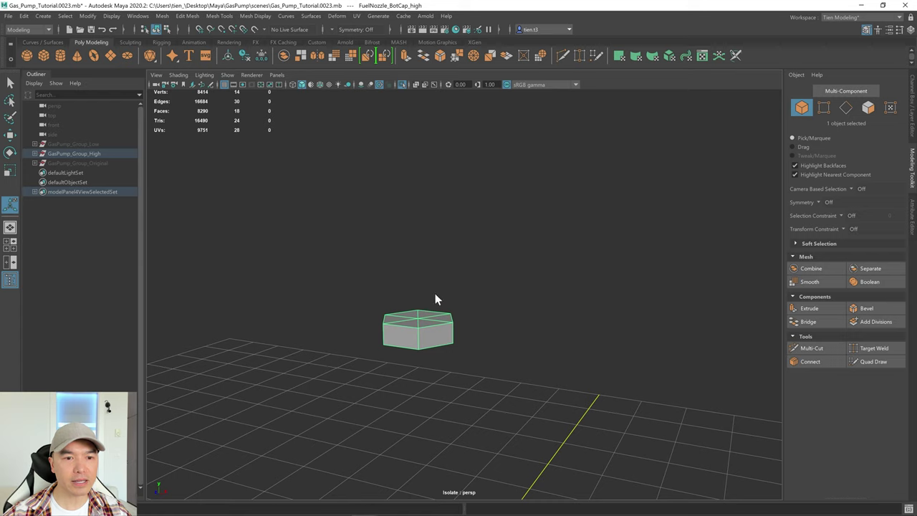
Bevel all the bottom cap's edges with a fraction of about 0.31, one segment and chamfer off, with smooth preview on
{"action": "right_click_drag", "start_coordinate": [435, 295], "coordinate": [433, 222]}
{"action": "left_click_drag", "start_coordinate": [332, 215], "coordinate": [577, 389]}
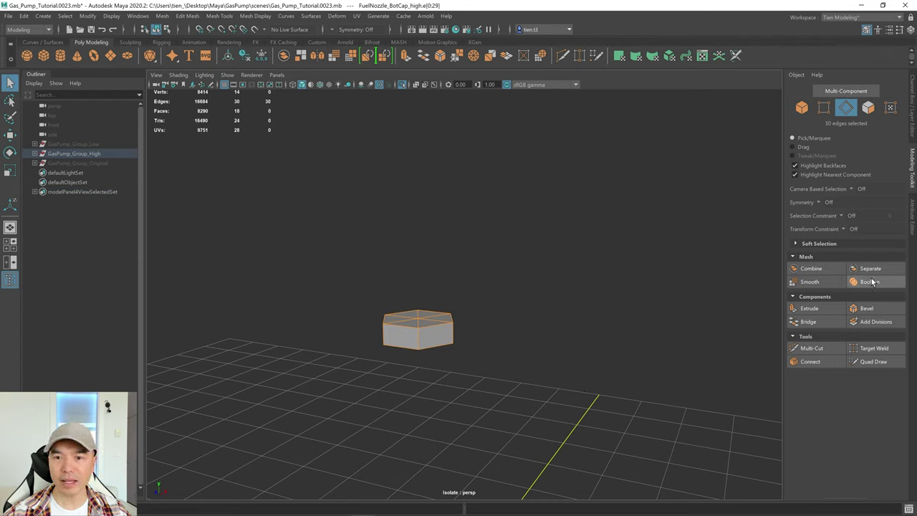
{"action": "left_click", "coordinate": [867, 308]}
{"action": "right_click_drag", "start_coordinate": [645, 280], "coordinate": [732, 346], "text": "alt"}
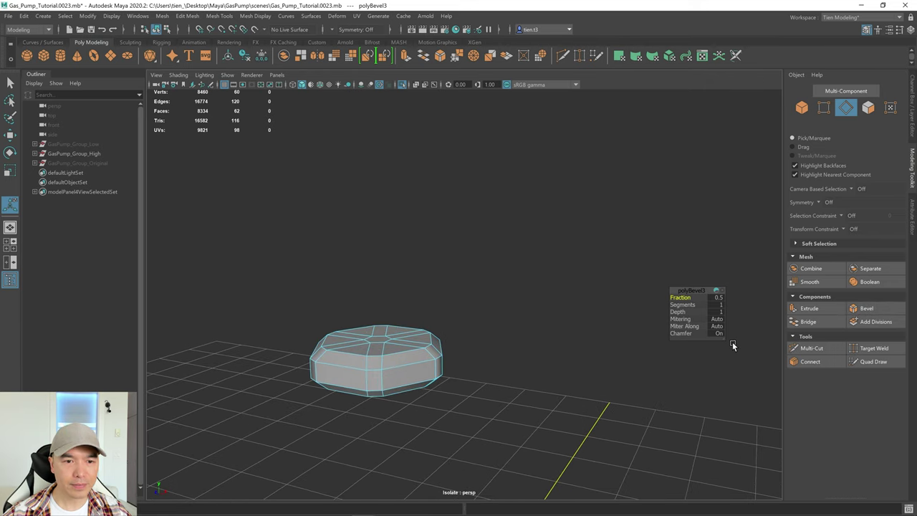
{"action": "left_click", "coordinate": [720, 335]}
{"action": "left_click_drag", "start_coordinate": [500, 320], "coordinate": [503, 277], "text": "alt"}
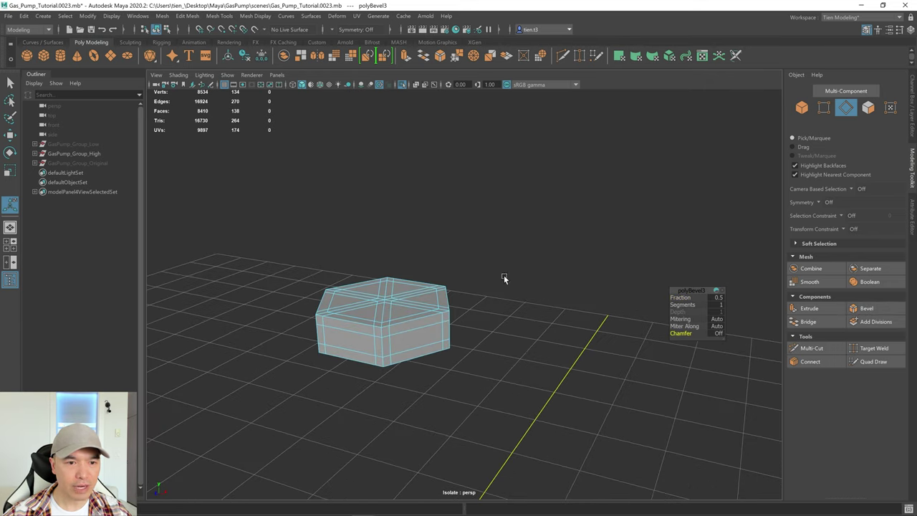
{"action": "left_click_drag", "start_coordinate": [684, 297], "coordinate": [592, 313]}
{"action": "key", "text": "3"}
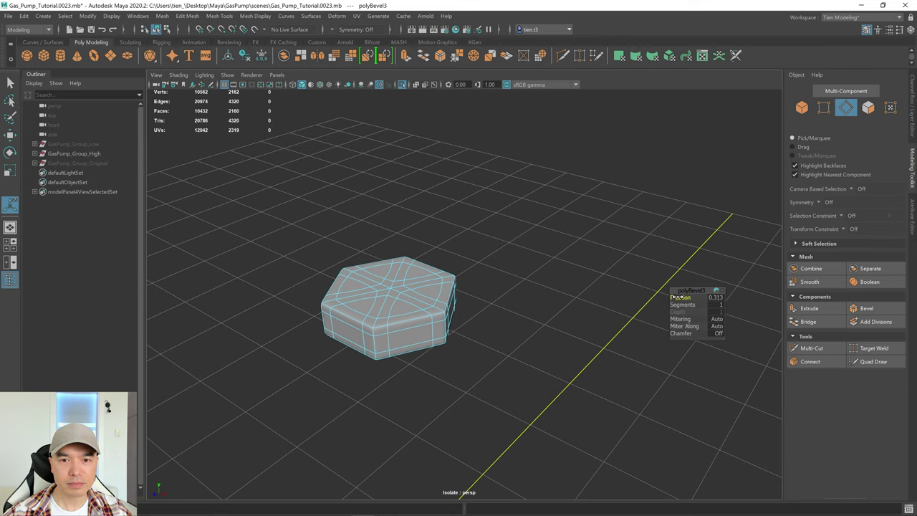
{"action": "left_click_drag", "start_coordinate": [676, 296], "coordinate": [439, 286], "text": "alt"}
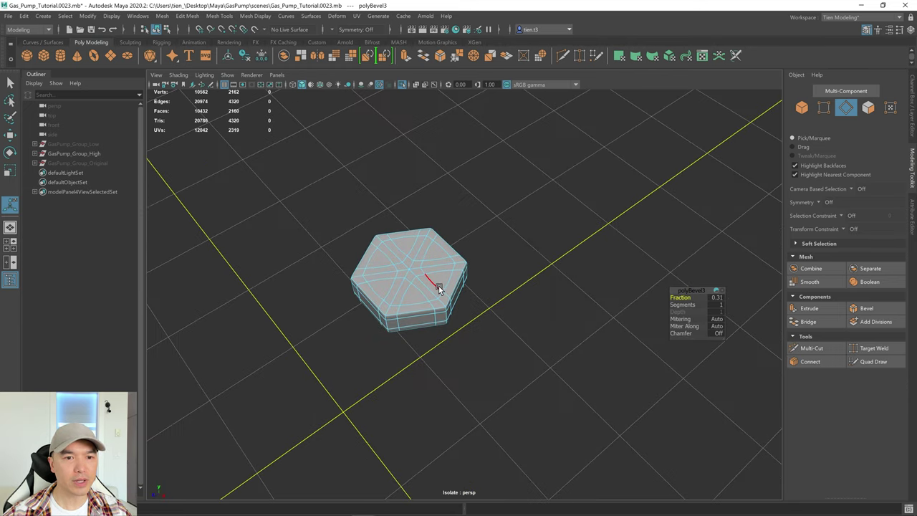
Return the bottom cap to object mode, and tighten its existing bevel to a fraction of about 0.153
{"action": "key", "text": "q"}
{"action": "right_click_drag", "start_coordinate": [430, 249], "coordinate": [513, 179]}
{"action": "left_click", "coordinate": [513, 180]}
{"action": "left_click_drag", "start_coordinate": [500, 312], "coordinate": [508, 270], "text": "alt"}
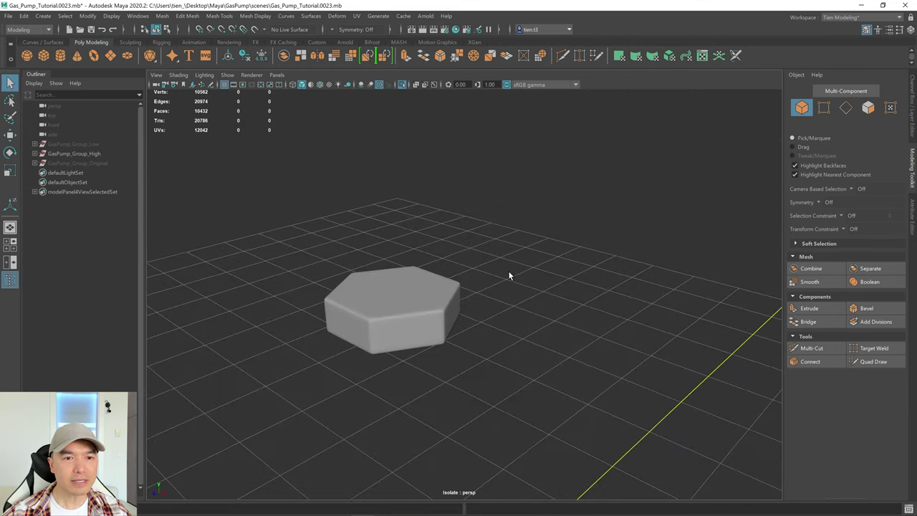
{"action": "scroll", "coordinate": [482, 309], "scroll_direction": "up", "scroll_amount": 2}
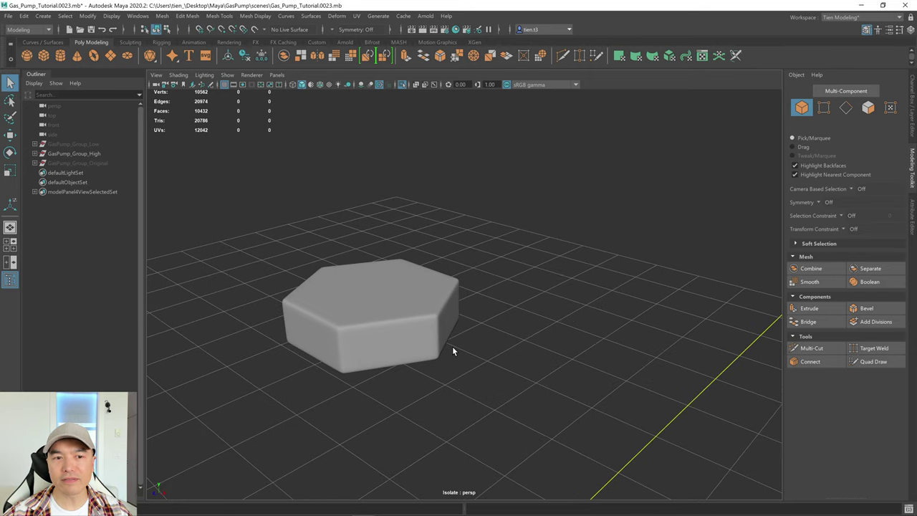
{"action": "left_click_drag", "start_coordinate": [475, 321], "coordinate": [433, 329], "text": "alt"}
{"action": "left_click", "coordinate": [416, 323]}
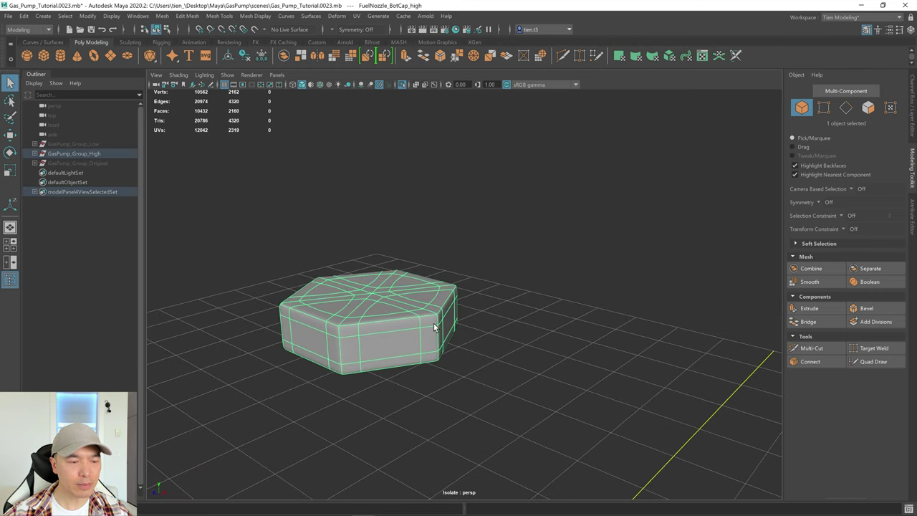
{"action": "key", "text": "ctrl+b"}
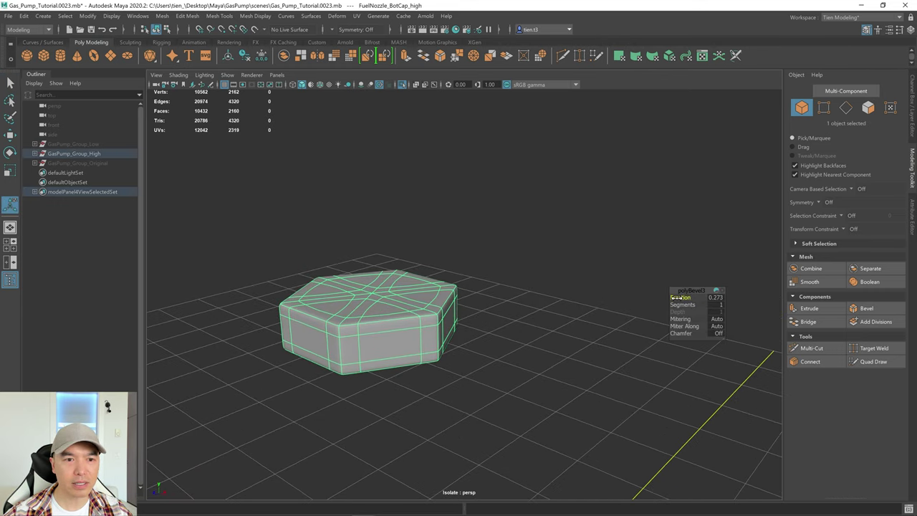
{"action": "left_click_drag", "start_coordinate": [677, 298], "coordinate": [654, 297]}
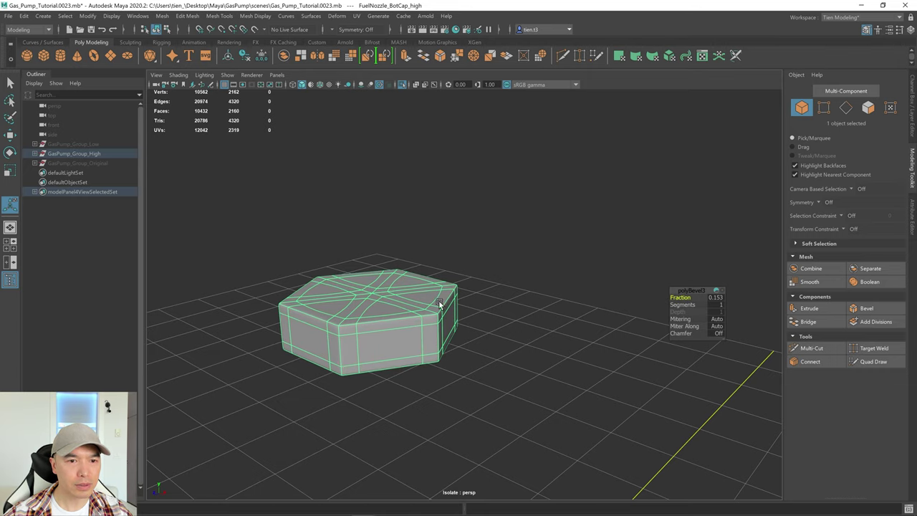
Restore the whole gas pump, return the bottom cap to unsmoothed display, smooth its mesh, and clear the selection
{"action": "left_click", "coordinate": [403, 84]}
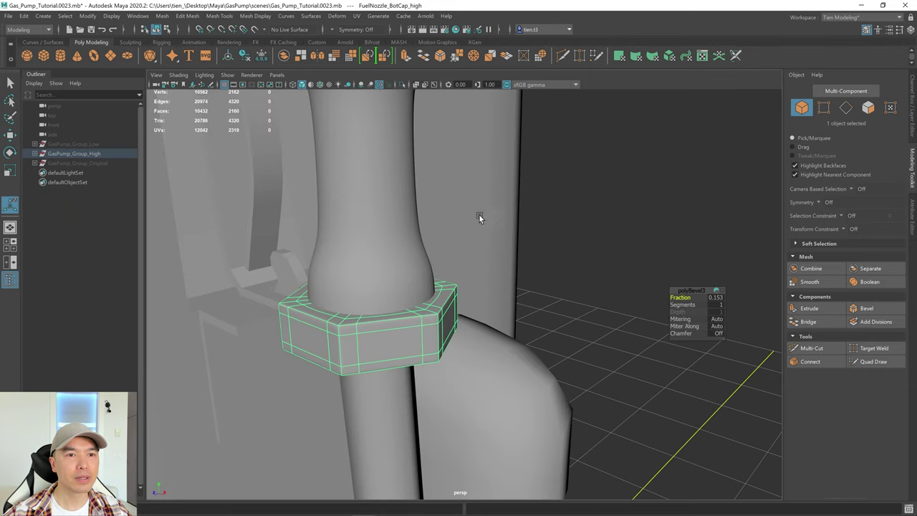
{"action": "key", "text": "q"}
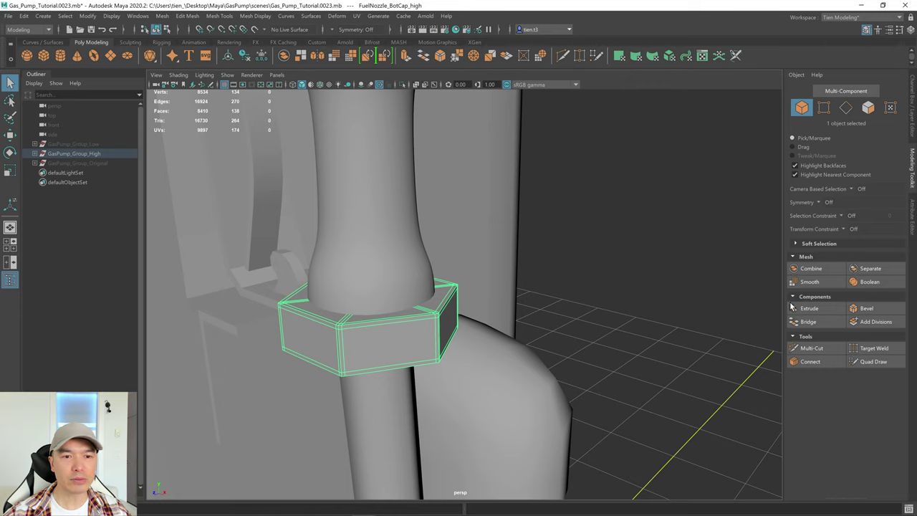
{"action": "left_click", "coordinate": [809, 282]}
{"action": "left_click", "coordinate": [600, 318]}
Smooth the looping fuel hose's mesh with a raised number of divisions, and clear the selection
{"action": "left_click_drag", "start_coordinate": [599, 318], "coordinate": [418, 245], "text": "alt"}
{"action": "scroll", "coordinate": [635, 350], "scroll_direction": "down", "scroll_amount": 1}
{"action": "middle_click_drag", "start_coordinate": [635, 351], "coordinate": [571, 174], "text": "alt"}
{"action": "scroll", "coordinate": [594, 229], "scroll_direction": "down", "scroll_amount": 4}
{"action": "middle_click_drag", "start_coordinate": [608, 282], "coordinate": [562, 210], "text": "alt"}
{"action": "left_click_drag", "start_coordinate": [562, 211], "coordinate": [618, 227], "text": "alt"}
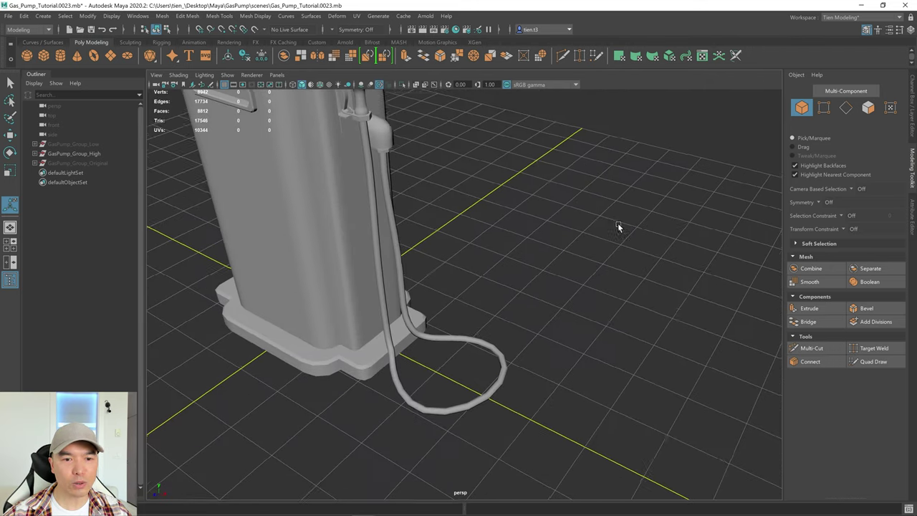
{"action": "left_click", "coordinate": [493, 407]}
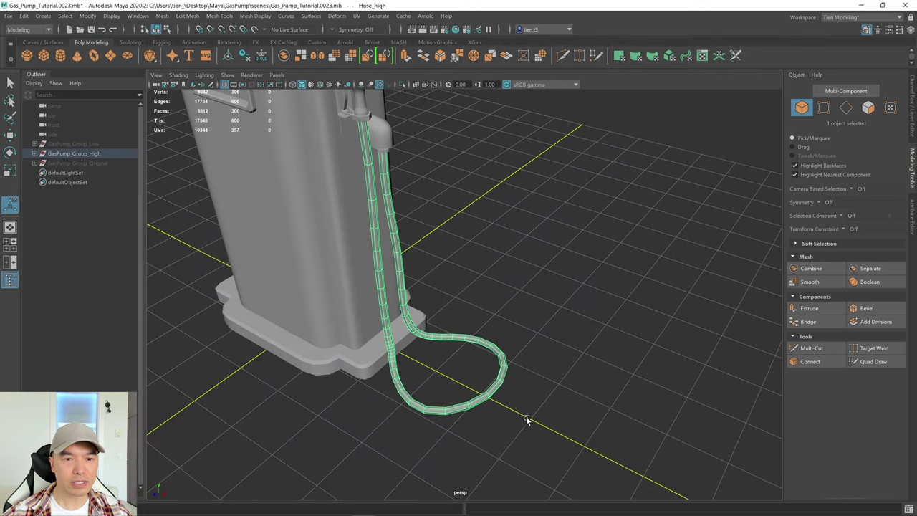
{"action": "left_click", "coordinate": [809, 282]}
{"action": "left_click_drag", "start_coordinate": [680, 299], "coordinate": [692, 298]}
{"action": "left_click", "coordinate": [545, 273]}
{"action": "scroll", "coordinate": [543, 291], "scroll_direction": "up", "scroll_amount": 3}
{"action": "left_click_drag", "start_coordinate": [543, 292], "coordinate": [573, 231], "text": "alt"}
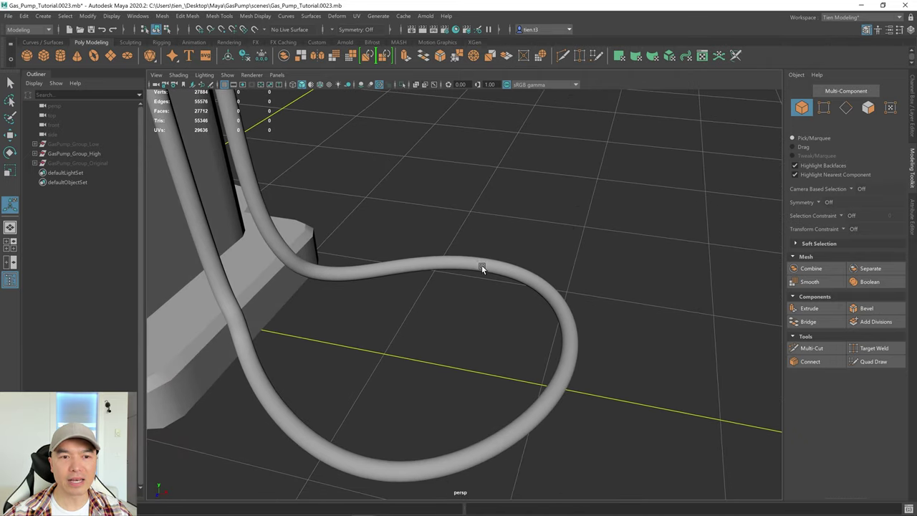
Isolate the domed top hose connector, and briefly preview its smoothed shape before returning to unsmoothed display
{"action": "scroll", "coordinate": [450, 260], "scroll_direction": "down", "scroll_amount": 10}
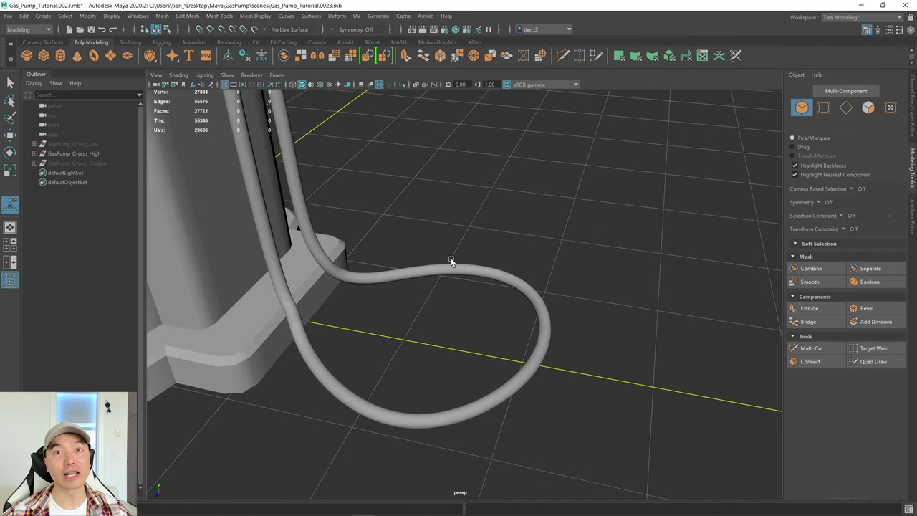
{"action": "left_click_drag", "start_coordinate": [456, 328], "coordinate": [409, 272], "text": "alt"}
{"action": "left_click", "coordinate": [400, 205]}
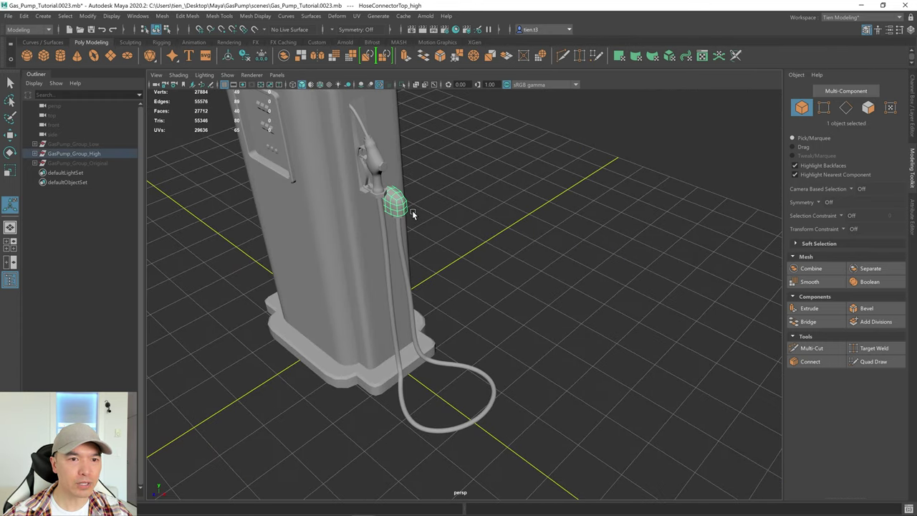
{"action": "key", "text": "f"}
{"action": "left_click_drag", "start_coordinate": [416, 200], "coordinate": [571, 231], "text": "alt"}
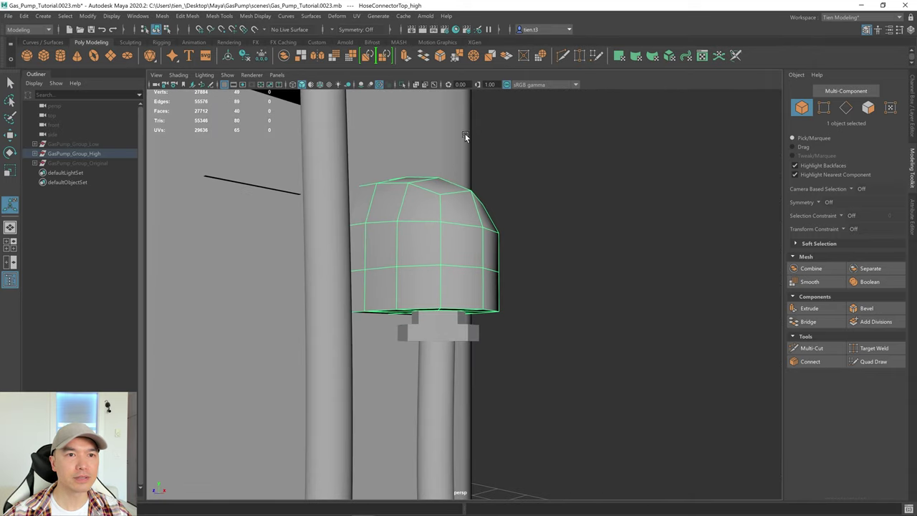
{"action": "left_click", "coordinate": [402, 85]}
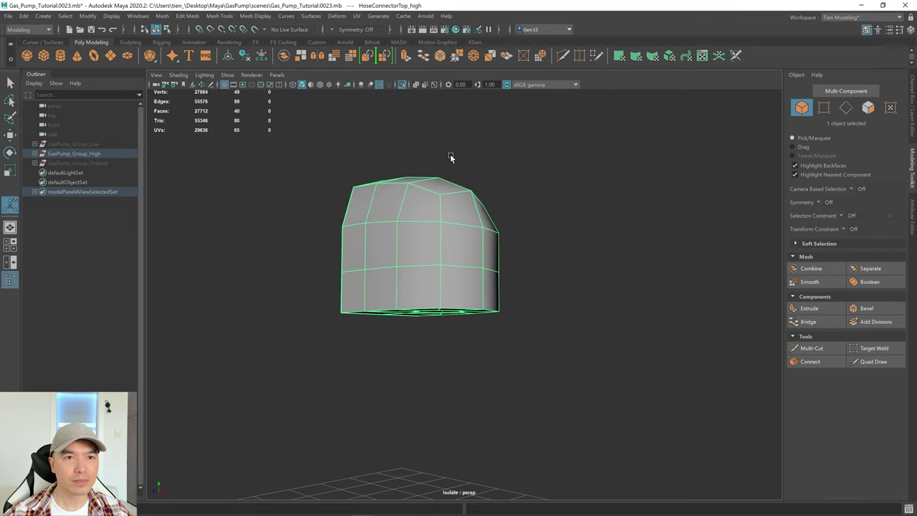
{"action": "left_click_drag", "start_coordinate": [450, 158], "coordinate": [522, 258], "text": "alt"}
{"action": "key", "text": "3"}
{"action": "left_click_drag", "start_coordinate": [490, 325], "coordinate": [434, 246], "text": "alt"}
{"action": "key", "text": "1"}
Bevel the outer edges of the top hose connector's underside with one segment, chamfer off and a reduced fraction, checking it in smooth preview
{"action": "right_click_drag", "start_coordinate": [419, 208], "coordinate": [416, 180]}
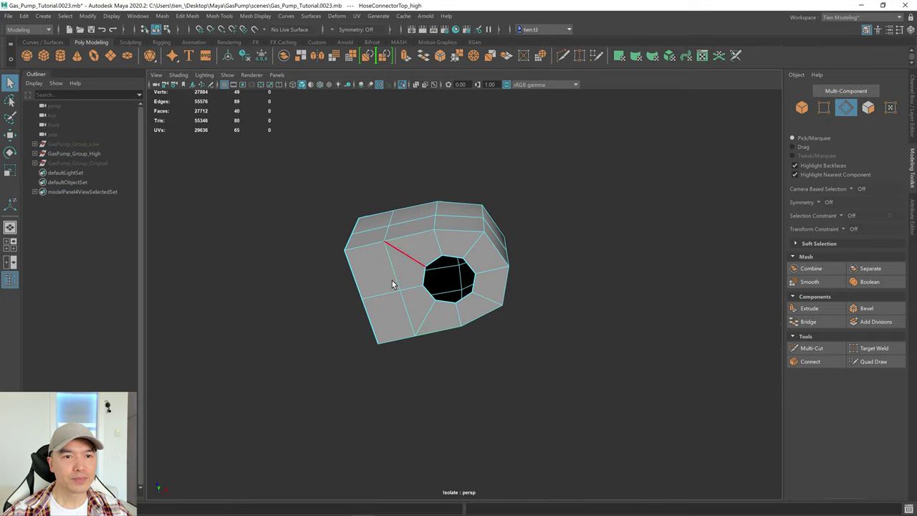
{"action": "double_click", "coordinate": [406, 238]}
{"action": "left_click", "coordinate": [356, 245], "text": "shift"}
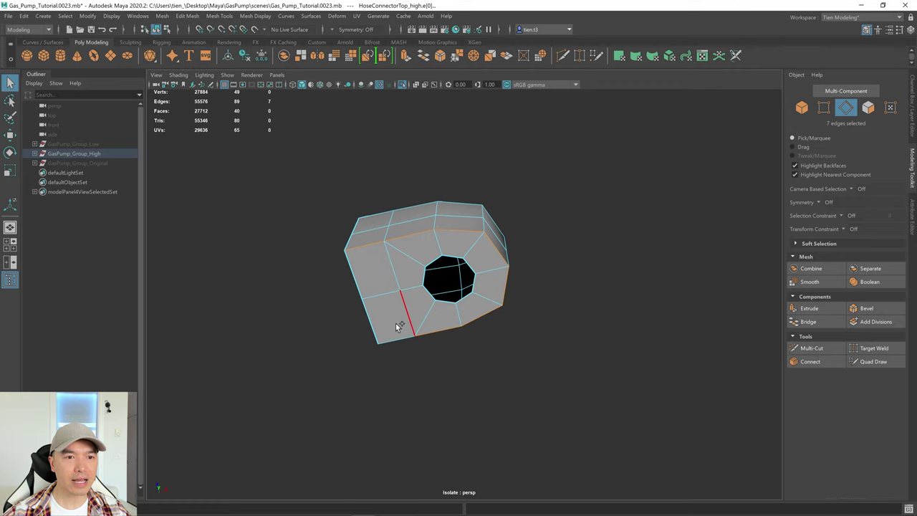
{"action": "left_click_drag", "start_coordinate": [408, 336], "coordinate": [409, 350], "text": "alt"}
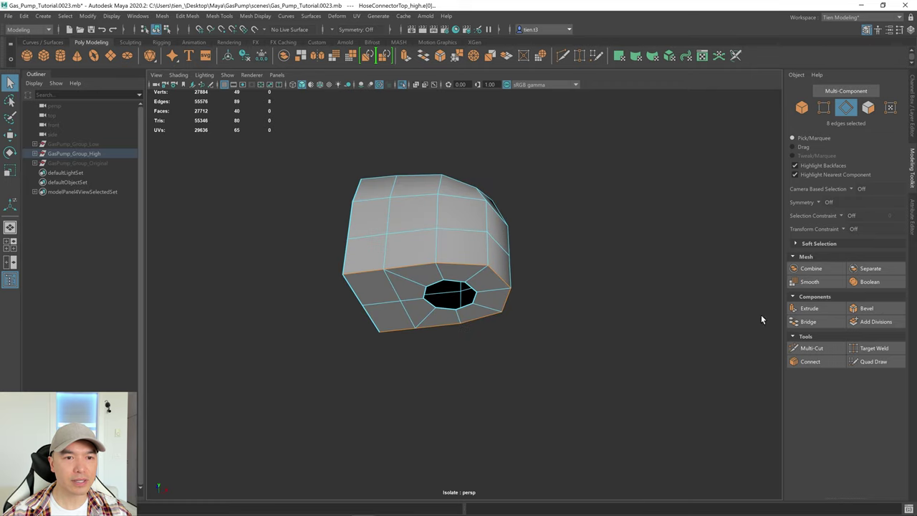
{"action": "left_click", "coordinate": [869, 307]}
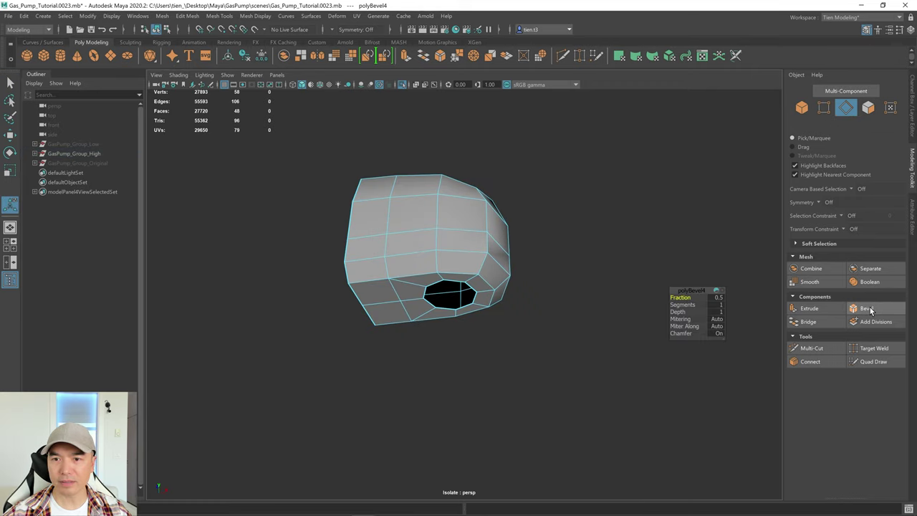
{"action": "left_click", "coordinate": [719, 335]}
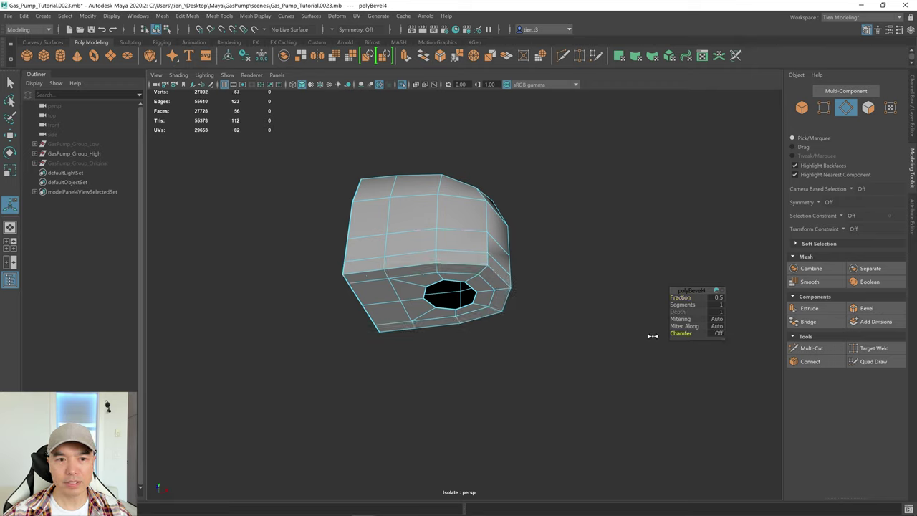
{"action": "key", "text": "3"}
{"action": "left_click_drag", "start_coordinate": [579, 311], "coordinate": [557, 314], "text": "alt"}
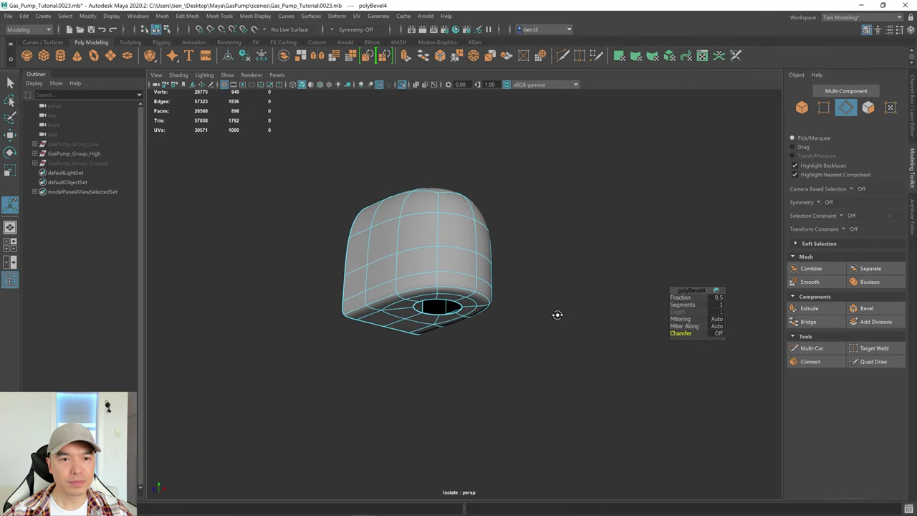
{"action": "left_click_drag", "start_coordinate": [679, 296], "coordinate": [677, 296]}
{"action": "left_click_drag", "start_coordinate": [548, 304], "coordinate": [540, 336], "text": "alt"}
Return the top hose connector to object mode and unsmoothed display, smooth its mesh with 2 divisions, and clear the selection
{"action": "key", "text": "q"}
{"action": "key", "text": "1"}
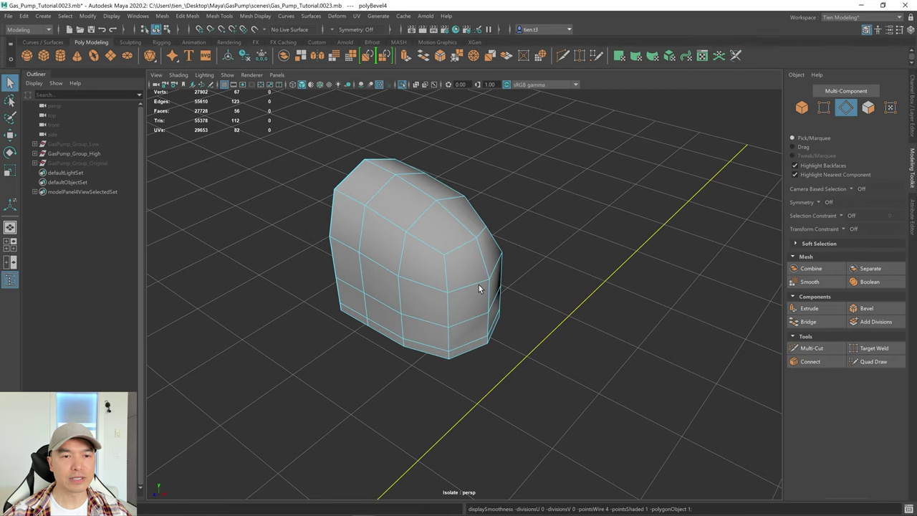
{"action": "right_click_drag", "start_coordinate": [426, 239], "coordinate": [503, 185]}
{"action": "left_click", "coordinate": [556, 220]}
{"action": "left_click", "coordinate": [358, 295]}
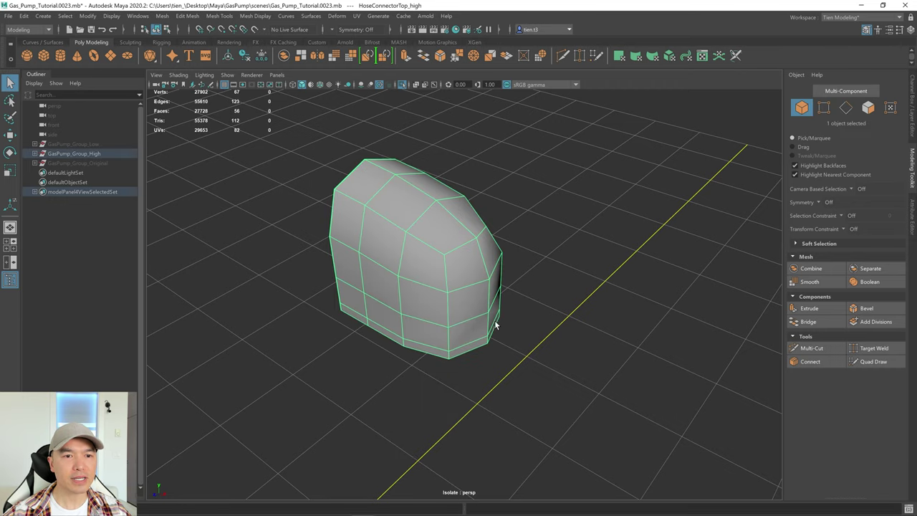
{"action": "left_click_drag", "start_coordinate": [495, 325], "coordinate": [467, 317], "text": "alt"}
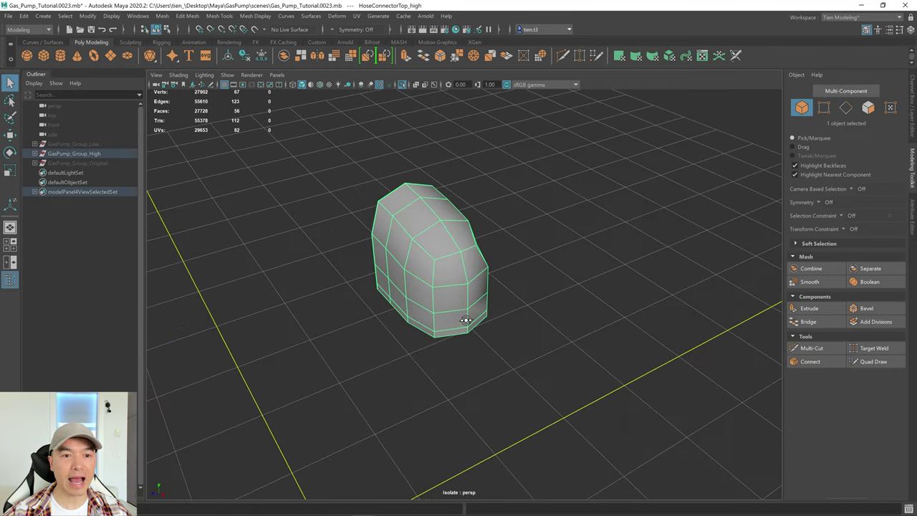
{"action": "left_click", "coordinate": [820, 281]}
{"action": "left_click_drag", "start_coordinate": [759, 294], "coordinate": [592, 293], "text": "alt"}
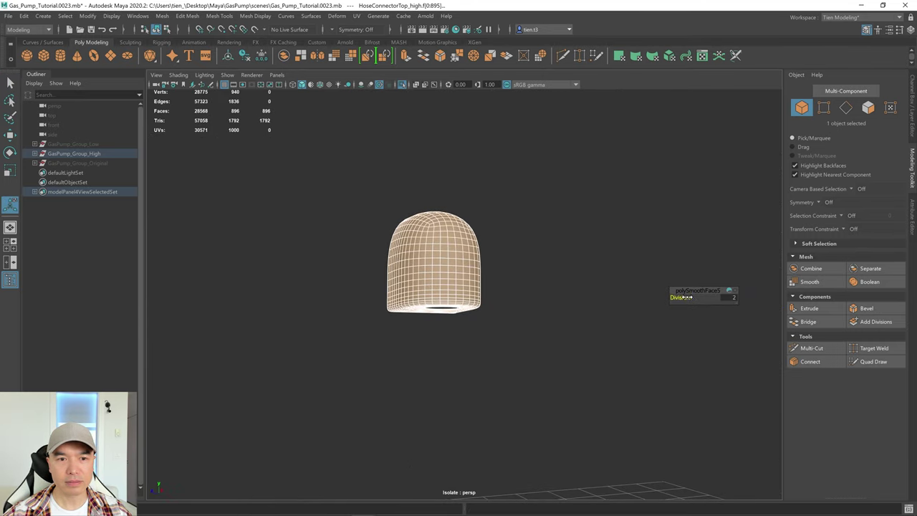
{"action": "left_click", "coordinate": [543, 294]}
{"action": "mouse_move", "coordinate": [547, 295]}
{"action": "left_mouse_down", "text": "alt"}
{"action": "mouse_move", "coordinate": [549, 277]}
{"action": "mouse_move", "coordinate": [579, 307]}
{"action": "mouse_move", "coordinate": [554, 326]}
{"action": "mouse_move", "coordinate": [543, 305]}
{"action": "mouse_move", "coordinate": [567, 287]}
{"action": "mouse_move", "coordinate": [556, 291]}
{"action": "left_mouse_up", "text": "alt"}
Bring the whole gas pump back into view, and isolate the stepped lower hose connector beneath the dome
{"action": "left_click", "coordinate": [404, 85]}
{"action": "scroll", "coordinate": [556, 292], "scroll_direction": "up", "scroll_amount": 2}
{"action": "left_click", "coordinate": [443, 339]}
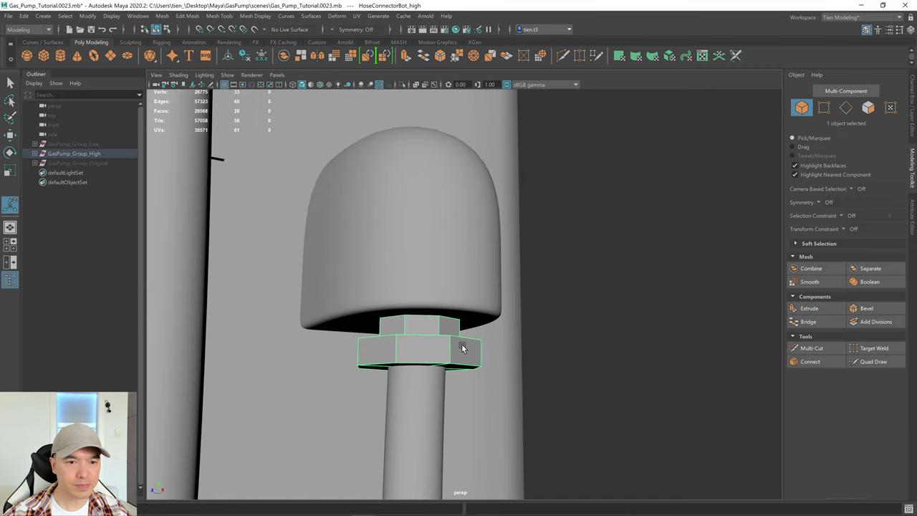
{"action": "left_click_drag", "start_coordinate": [443, 339], "coordinate": [462, 344], "text": "alt"}
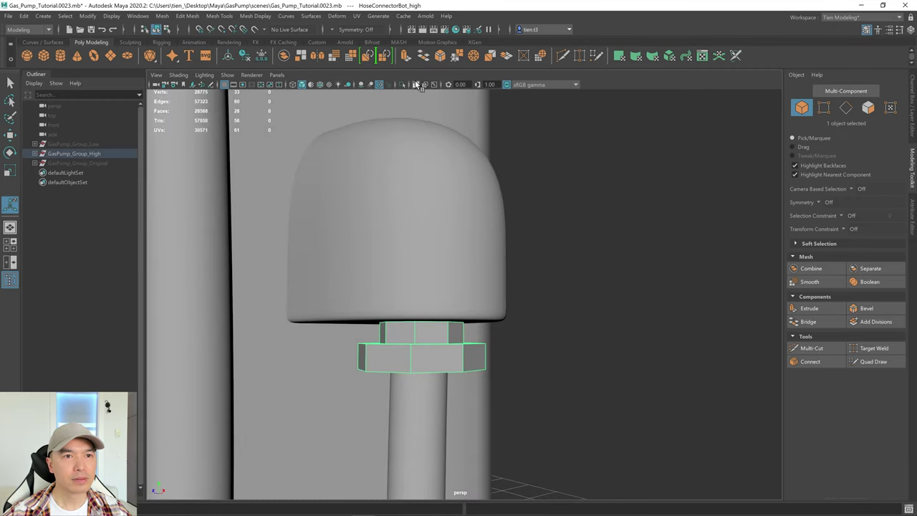
{"action": "left_click", "coordinate": [402, 84]}
{"action": "left_click_drag", "start_coordinate": [547, 363], "coordinate": [444, 271], "text": "alt"}
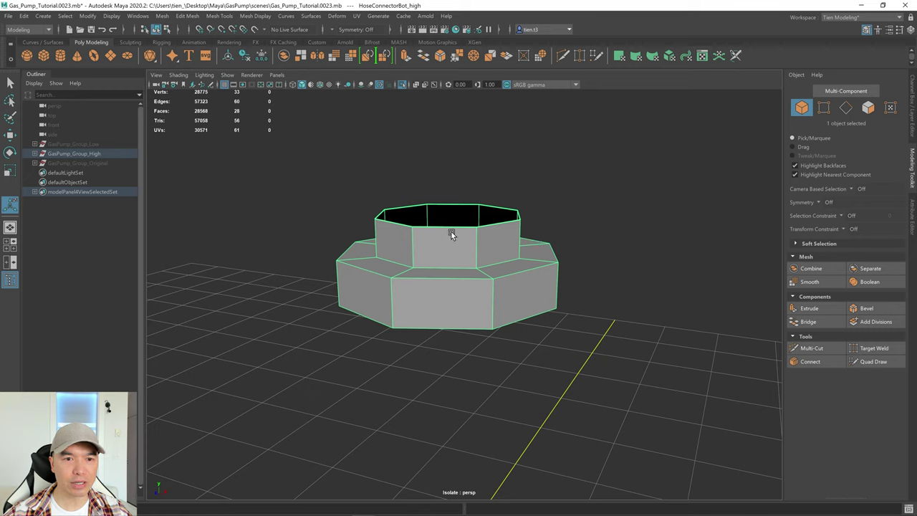
Try bevelling all edges of the lower hose connector with one segment, chamfer off and fraction 0.37, checking it in smooth preview
{"action": "right_click_drag", "start_coordinate": [450, 231], "coordinate": [438, 198]}
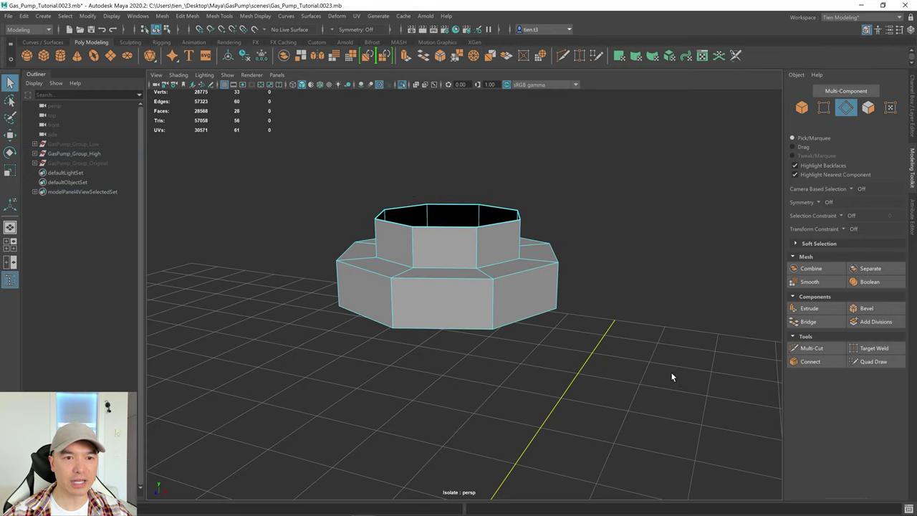
{"action": "key", "text": "ctrl+shift+a"}
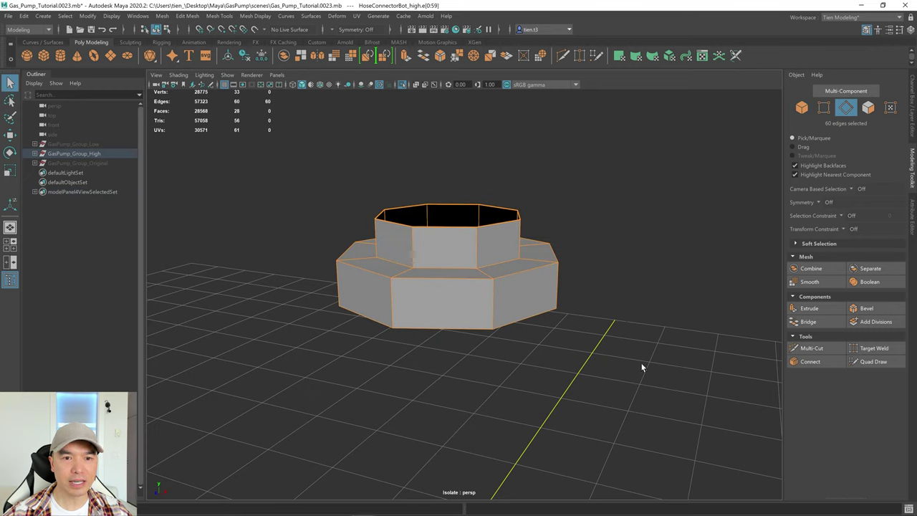
{"action": "left_click", "coordinate": [867, 309]}
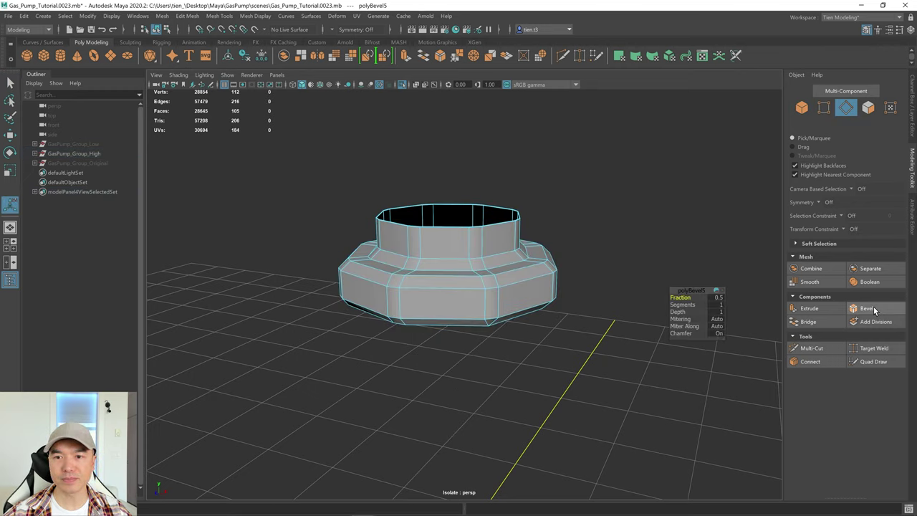
{"action": "left_click", "coordinate": [720, 333]}
{"action": "key", "text": "3"}
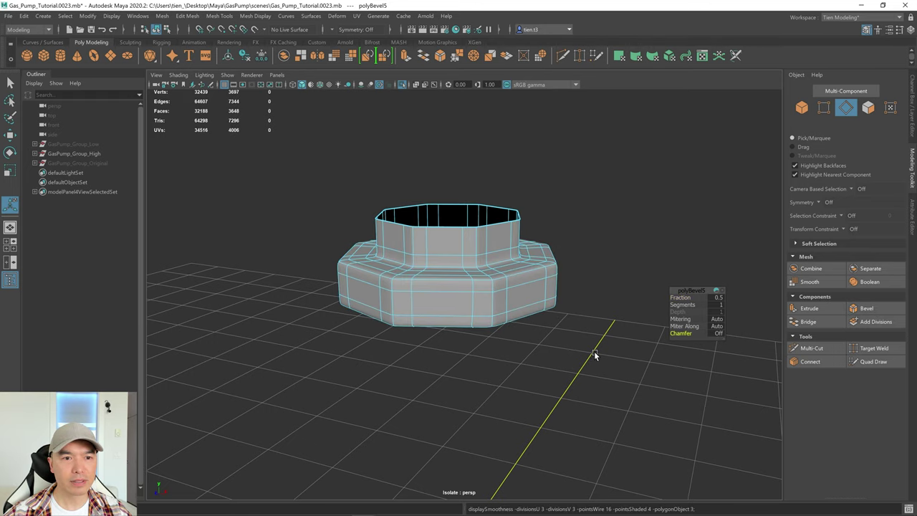
{"action": "left_click_drag", "start_coordinate": [594, 351], "coordinate": [621, 346], "text": "alt"}
{"action": "mouse_move", "coordinate": [681, 295]}
{"action": "left_mouse_down"}
{"action": "mouse_move", "coordinate": [662, 302]}
{"action": "mouse_move", "coordinate": [677, 294]}
{"action": "left_mouse_up"}
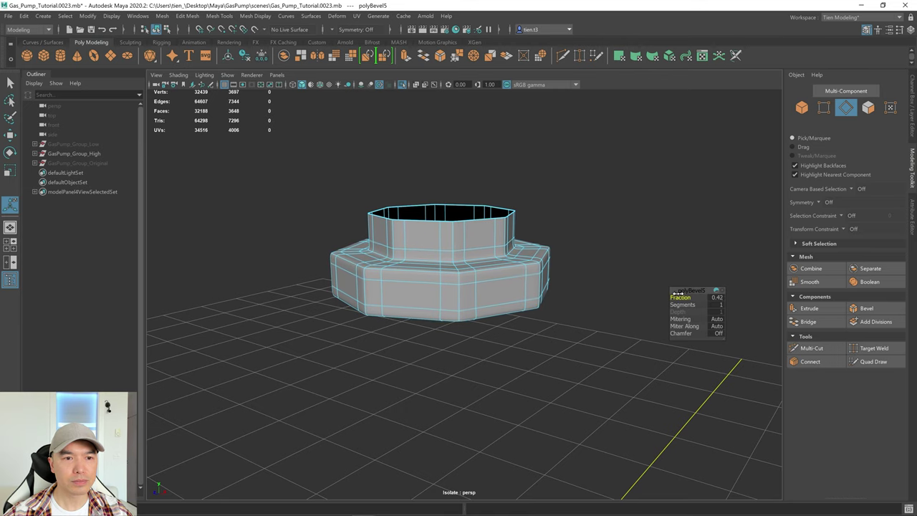
{"action": "left_click_drag", "start_coordinate": [540, 334], "coordinate": [518, 345], "text": "alt"}
{"action": "key", "text": "q"}
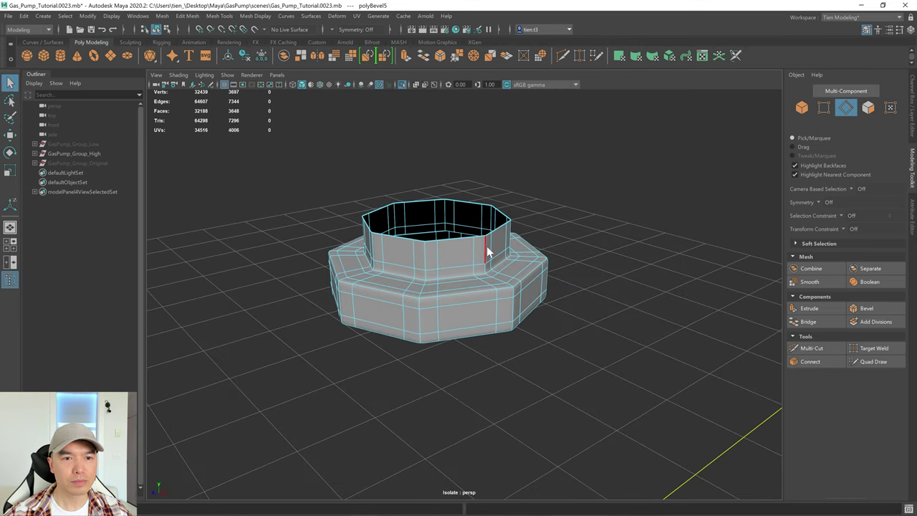
{"action": "right_click_drag", "start_coordinate": [486, 246], "coordinate": [535, 205]}
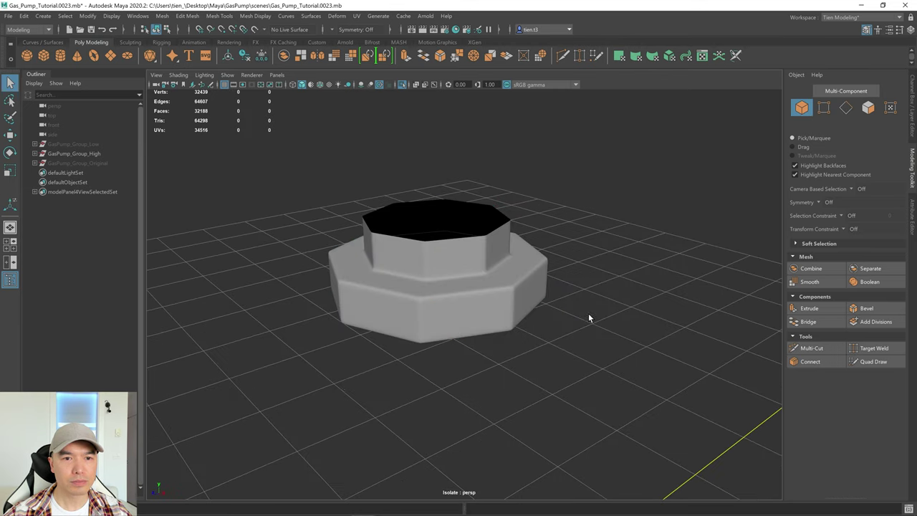
Return the lower hose connector to unsmoothed display, smooth its mesh with 1 division, and bring the whole gas pump back into view
{"action": "left_click", "coordinate": [505, 298]}
{"action": "scroll", "coordinate": [589, 354], "scroll_direction": "down", "scroll_amount": 3}
{"action": "left_click", "coordinate": [534, 352]}
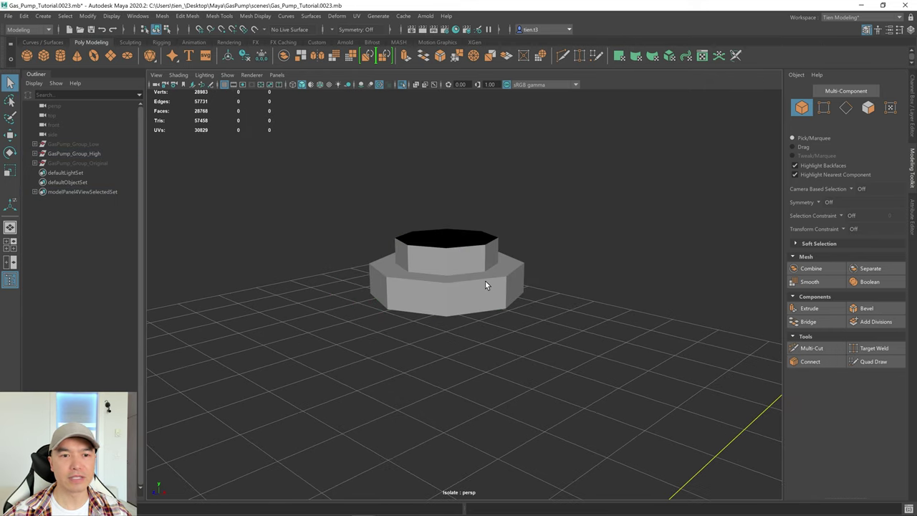
{"action": "left_click", "coordinate": [483, 281]}
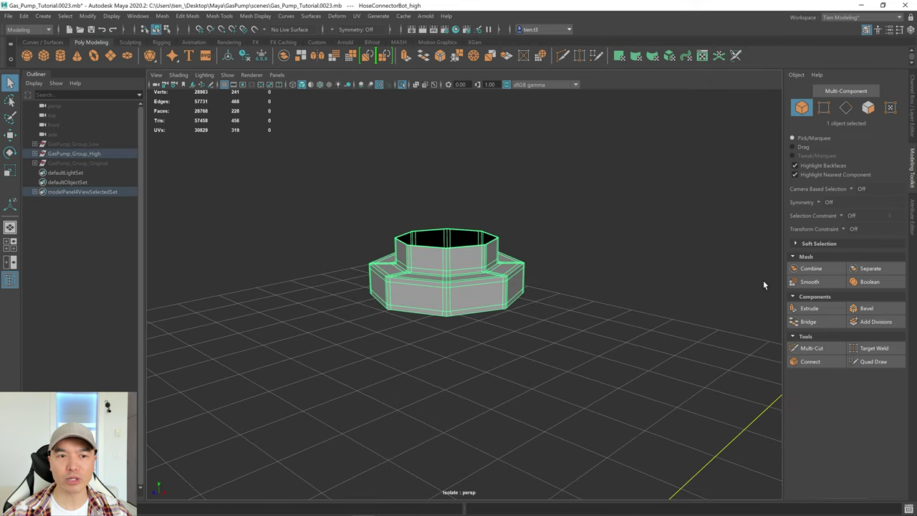
{"action": "left_click", "coordinate": [811, 282]}
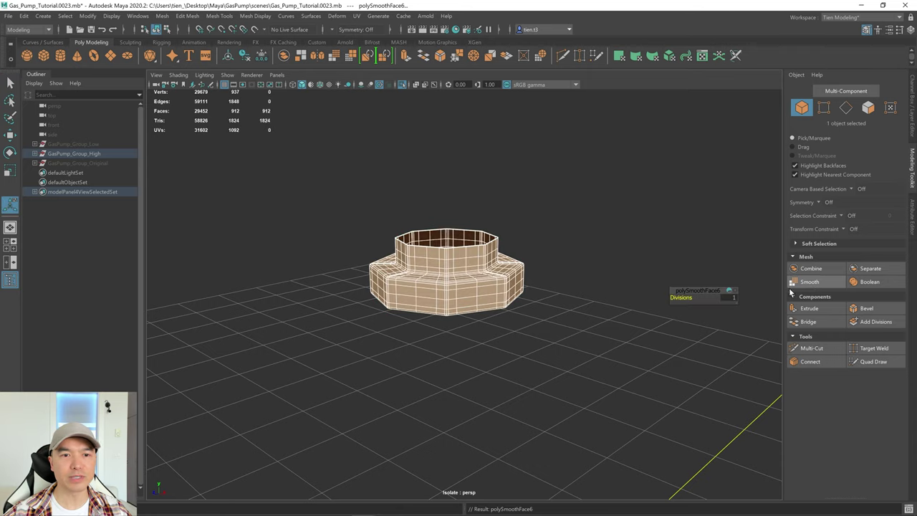
{"action": "left_click", "coordinate": [547, 301]}
{"action": "left_click_drag", "start_coordinate": [547, 305], "coordinate": [566, 293], "text": "alt"}
{"action": "left_click", "coordinate": [399, 84]}
{"action": "left_click", "coordinate": [487, 271]}
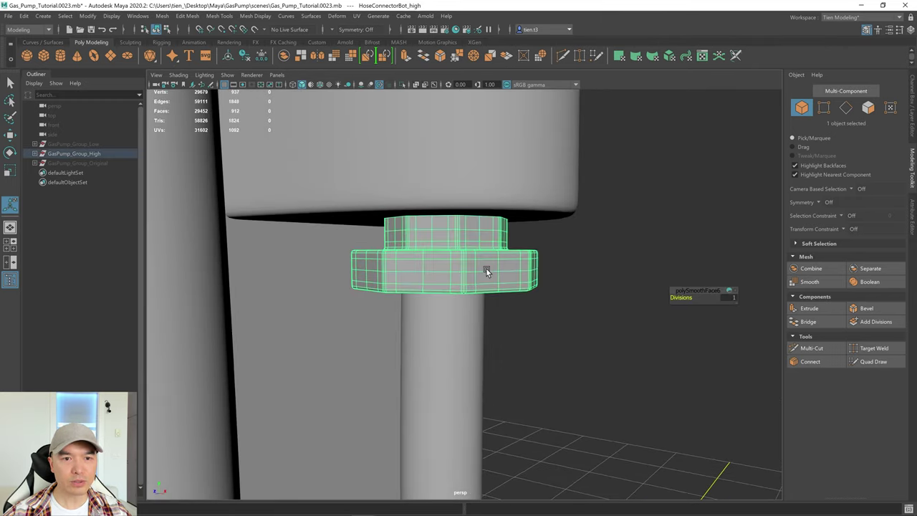
Undo the mesh smoothing and the all-edge bevel on the lower hose connector
{"action": "key", "text": "ctrl+z"}
{"action": "key", "text": "ctrl+z"}
{"action": "key", "text": "ctrl+z"}
{"action": "key", "text": "ctrl+z"}
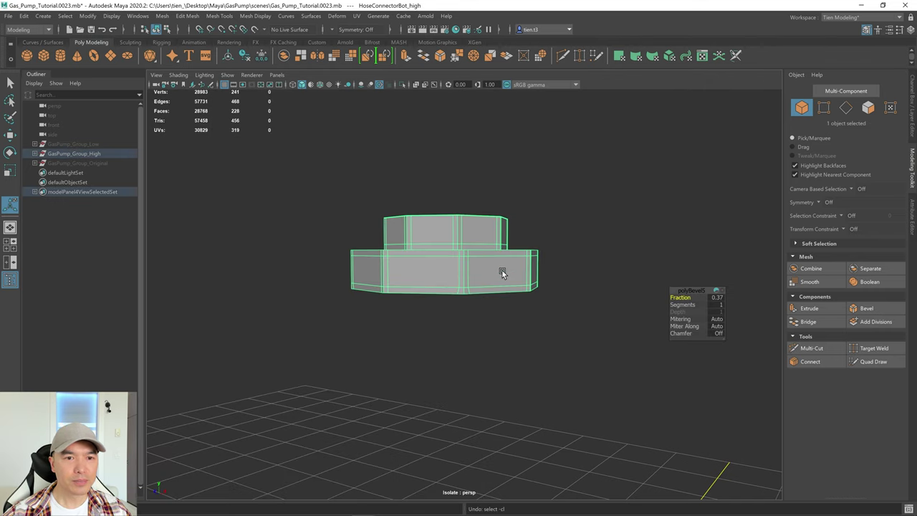
{"action": "left_click_drag", "start_coordinate": [502, 270], "coordinate": [531, 301], "text": "alt"}
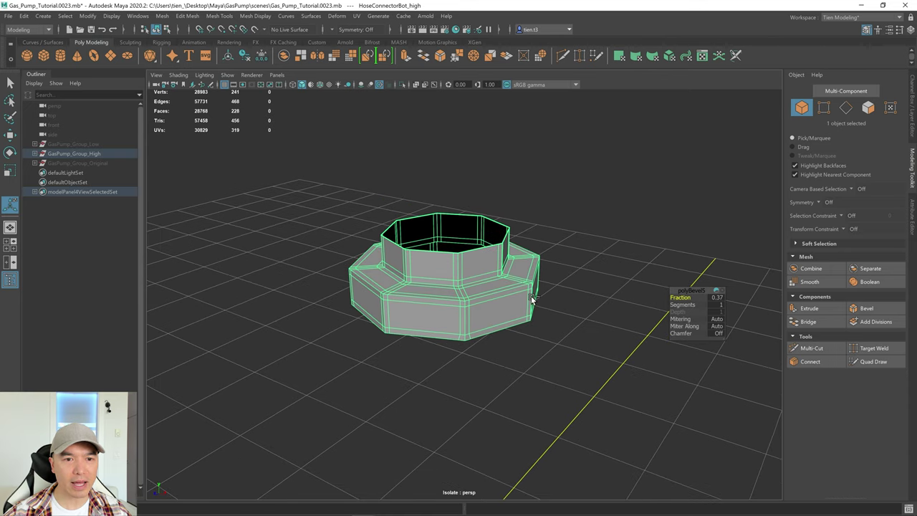
{"action": "key", "text": "ctrl+z"}
{"action": "key", "text": "ctrl+z"}
{"action": "key", "text": "ctrl+z"}
{"action": "key", "text": "ctrl+z"}
{"action": "key", "text": "ctrl+z"}
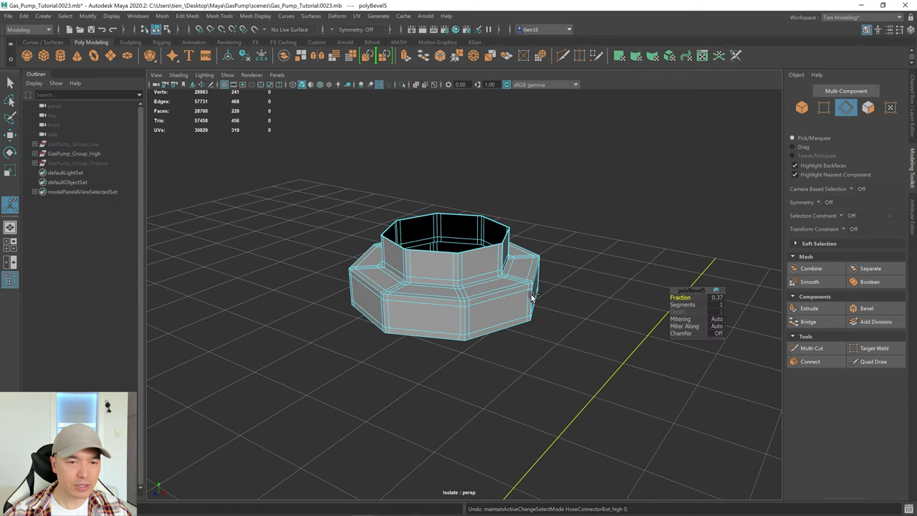
{"action": "key", "text": "ctrl+z"}
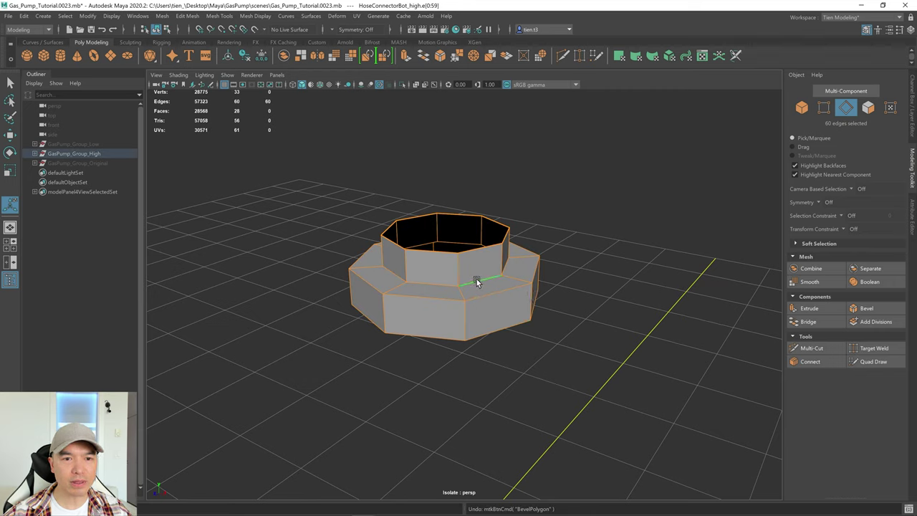
Bevel the rim, vertical and base edges of the connector's narrow upper collar with chamfer off and fraction 0.114, briefly checking the smooth preview
{"action": "key", "text": "q"}
{"action": "right_click_drag", "start_coordinate": [477, 278], "coordinate": [466, 259]}
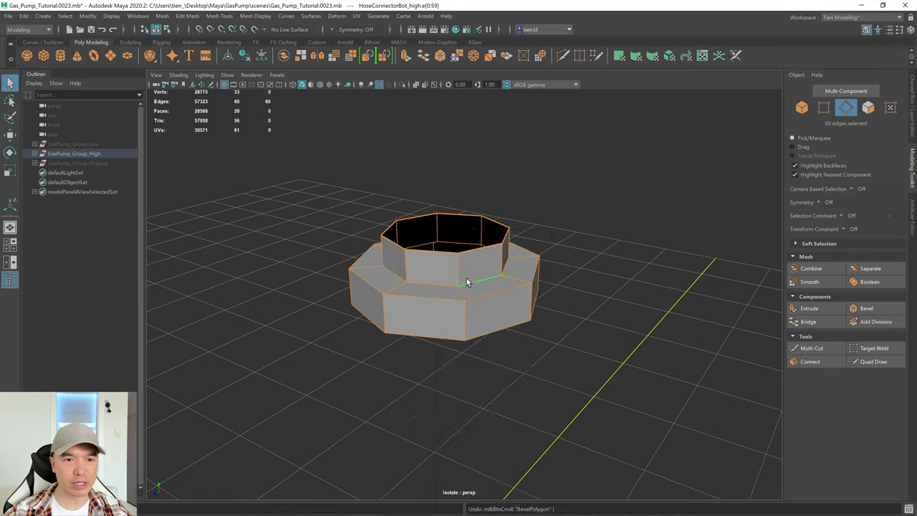
{"action": "double_click", "coordinate": [467, 284]}
{"action": "left_click_drag", "start_coordinate": [473, 288], "coordinate": [546, 270], "text": "alt"}
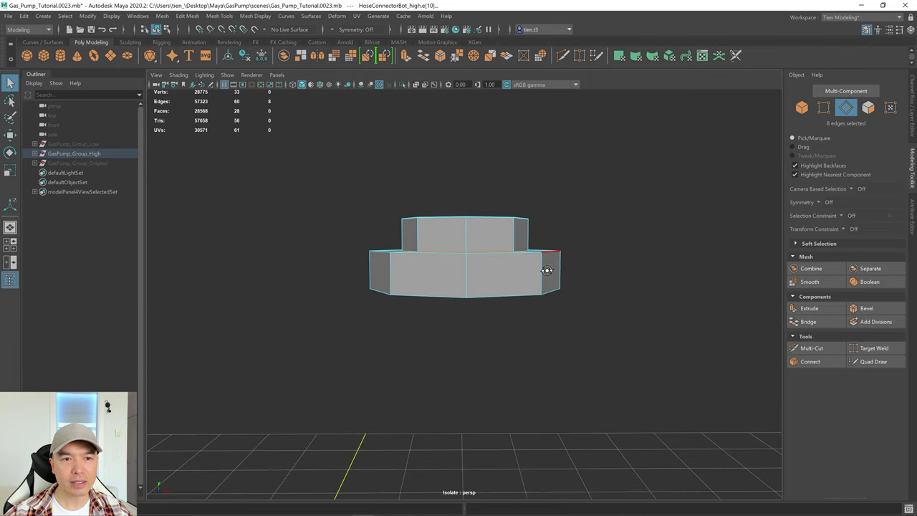
{"action": "left_click_drag", "start_coordinate": [347, 159], "coordinate": [554, 231]}
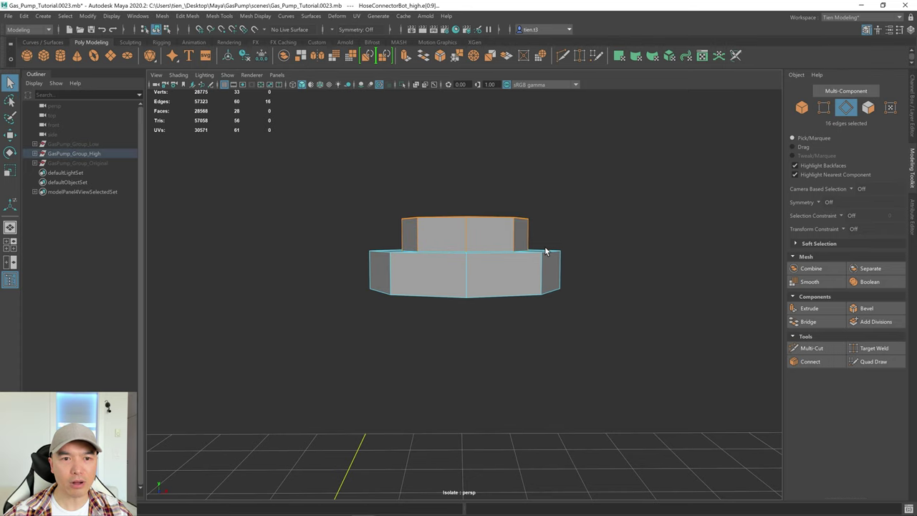
{"action": "left_click_drag", "start_coordinate": [494, 278], "coordinate": [480, 276], "text": "alt"}
{"action": "double_click", "coordinate": [474, 273], "text": "shift"}
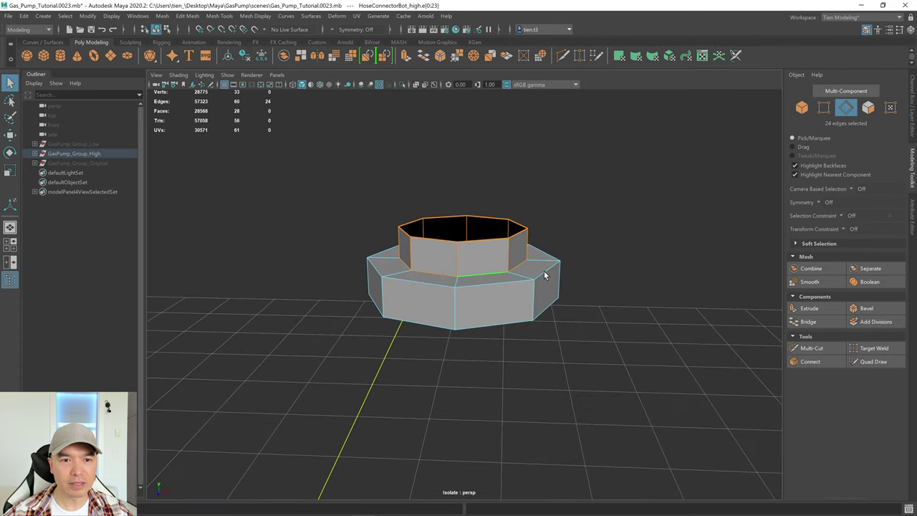
{"action": "scroll", "coordinate": [550, 270], "scroll_direction": "up", "scroll_amount": 6}
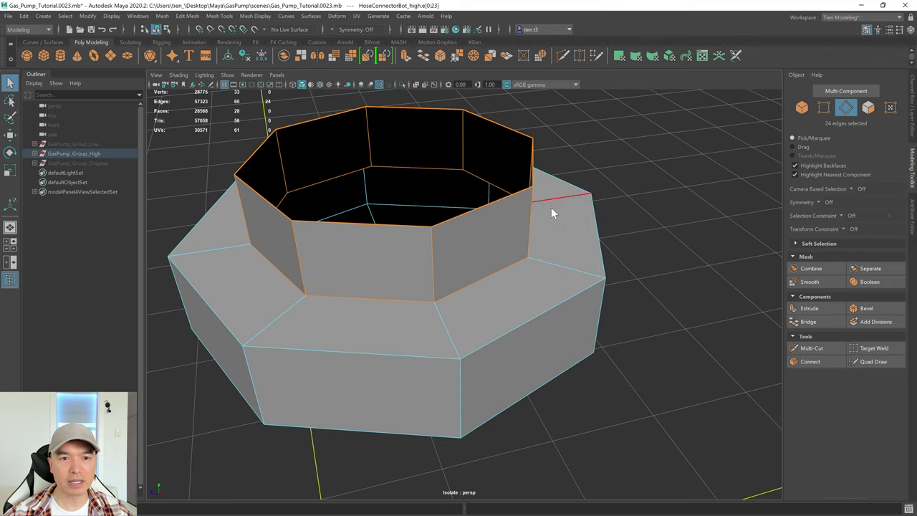
{"action": "right_click_drag", "start_coordinate": [551, 207], "coordinate": [600, 210], "text": "shift"}
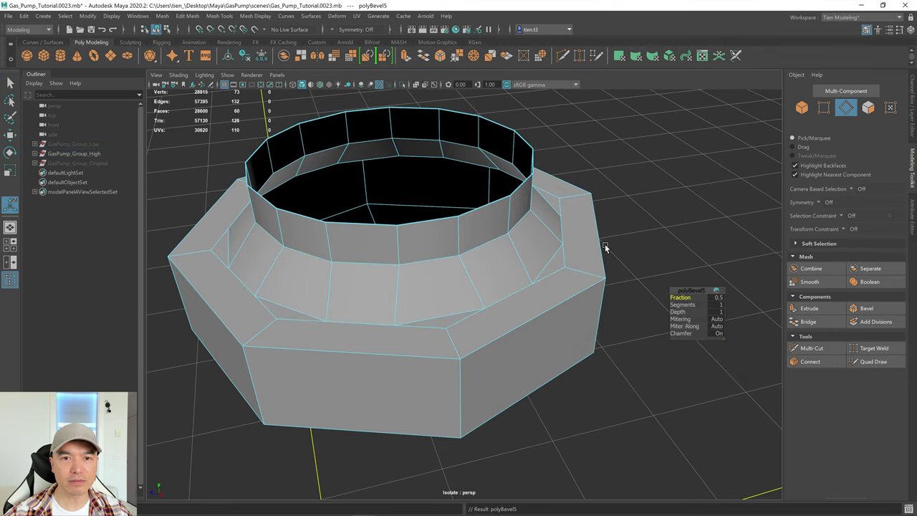
{"action": "left_click", "coordinate": [717, 334]}
{"action": "left_click_drag", "start_coordinate": [679, 296], "coordinate": [591, 341]}
{"action": "key", "text": "3"}
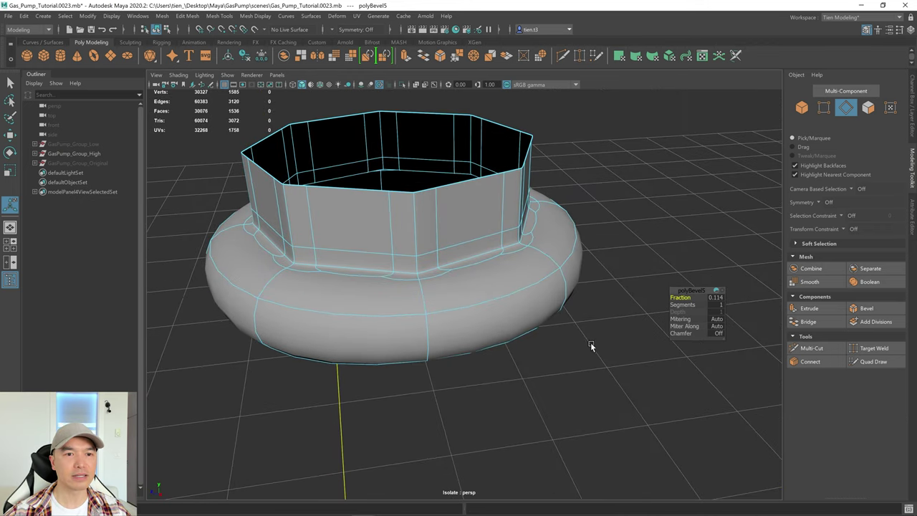
{"action": "key", "text": "1"}
{"action": "scroll", "coordinate": [552, 333], "scroll_direction": "down", "scroll_amount": 5}
Bevel the upper, lower and vertical outer edges of the connector's wide base with chamfer off and fraction 0.483, and turn on smooth preview
{"action": "key", "text": "q"}
{"action": "right_click_drag", "start_coordinate": [504, 250], "coordinate": [503, 283]}
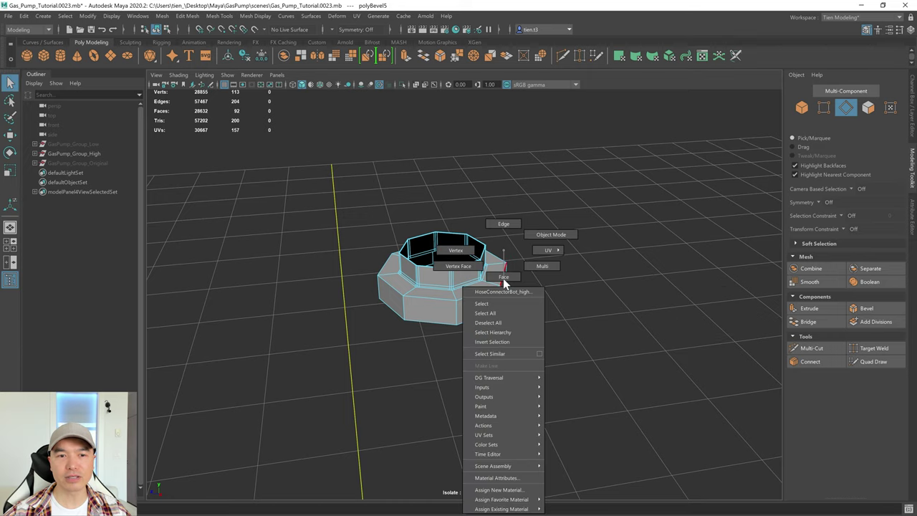
{"action": "right_click_drag", "start_coordinate": [507, 224], "coordinate": [508, 224]}
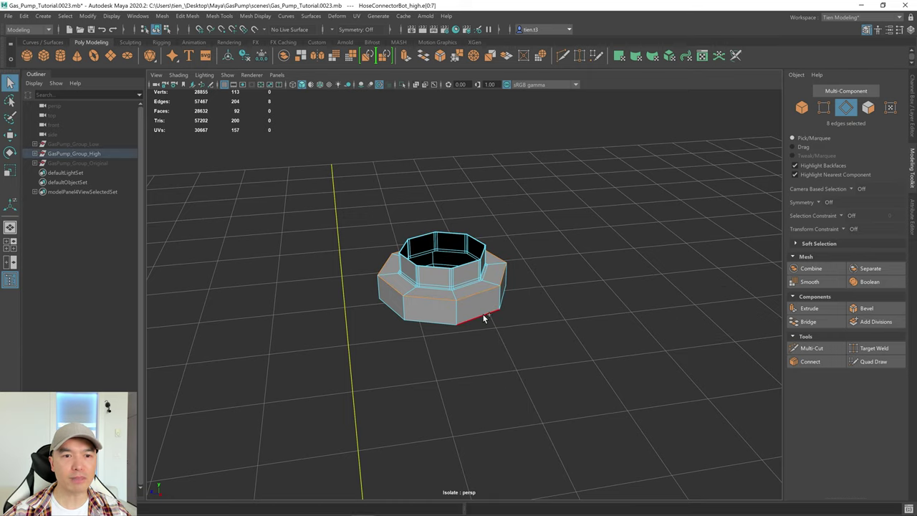
{"action": "double_click", "coordinate": [481, 316]}
{"action": "left_click_drag", "start_coordinate": [522, 323], "coordinate": [560, 264], "text": "alt"}
{"action": "left_click", "coordinate": [451, 232], "text": "shift"}
{"action": "left_click", "coordinate": [397, 259], "text": "shift"}
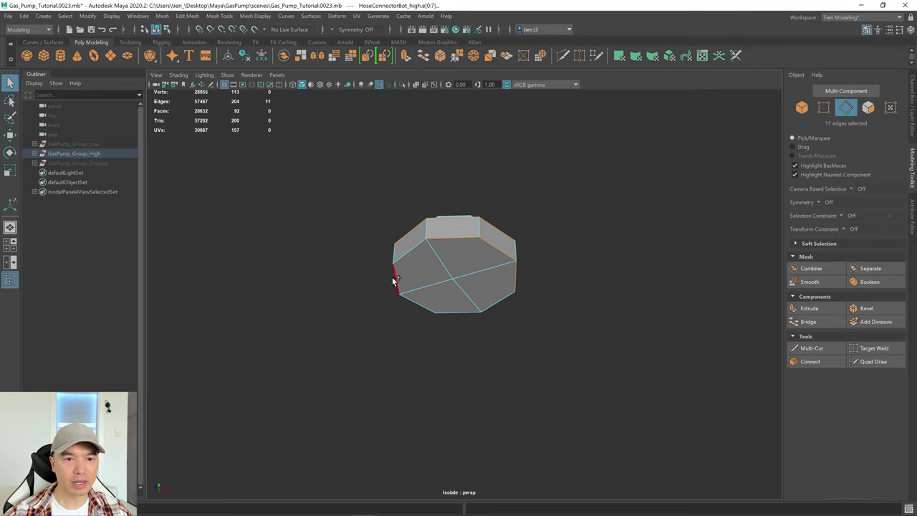
{"action": "left_click", "coordinate": [415, 305], "text": "shift"}
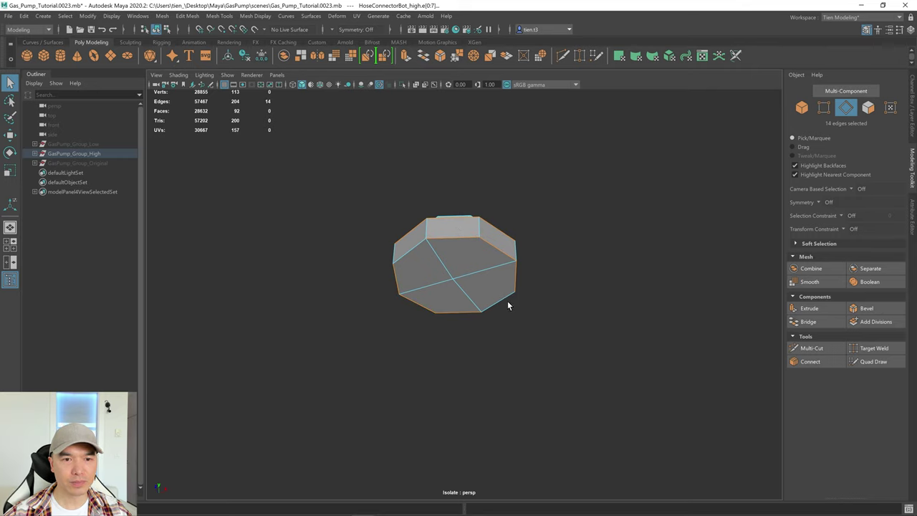
{"action": "left_click", "coordinate": [420, 254], "text": "shift"}
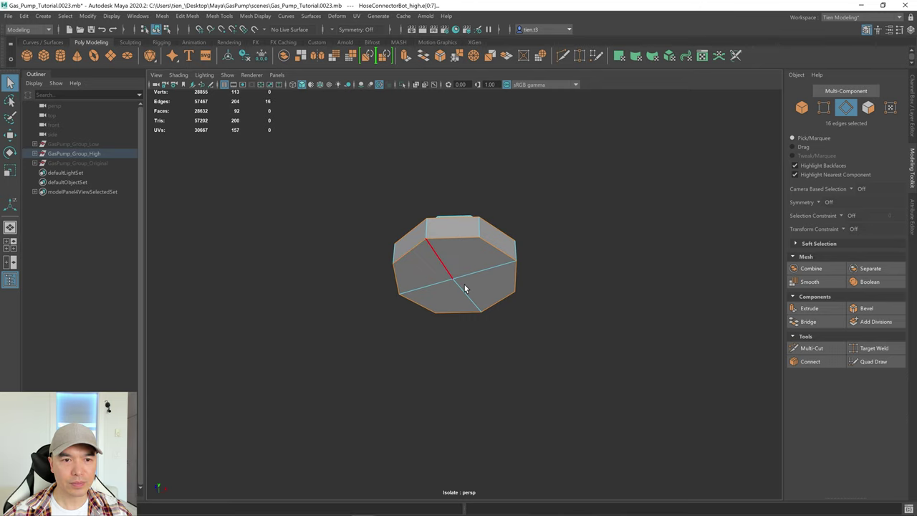
{"action": "left_click_drag", "start_coordinate": [465, 286], "coordinate": [462, 308], "text": "alt"}
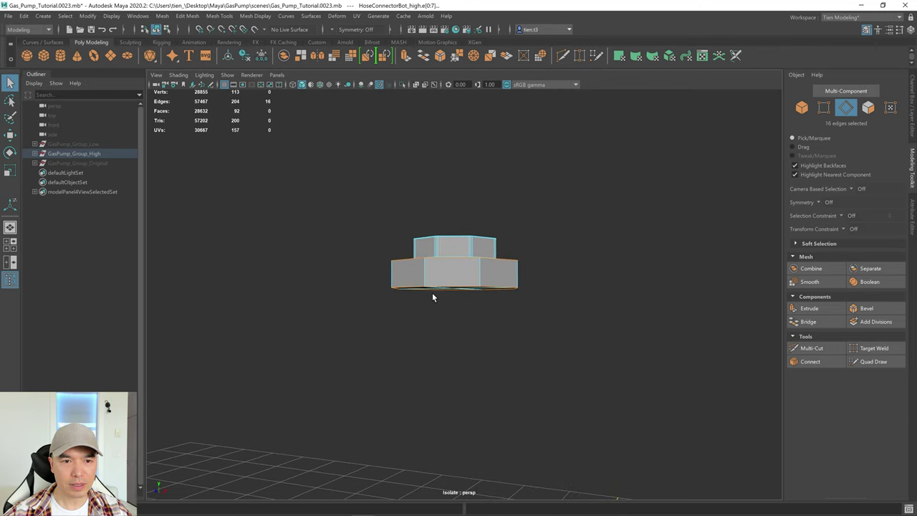
{"action": "double_click", "coordinate": [541, 282], "text": "shift"}
{"action": "left_click_drag", "start_coordinate": [539, 286], "coordinate": [519, 300], "text": "alt"}
{"action": "scroll", "coordinate": [518, 295], "scroll_direction": "up", "scroll_amount": 8}
{"action": "scroll", "coordinate": [536, 292], "scroll_direction": "down", "scroll_amount": 6}
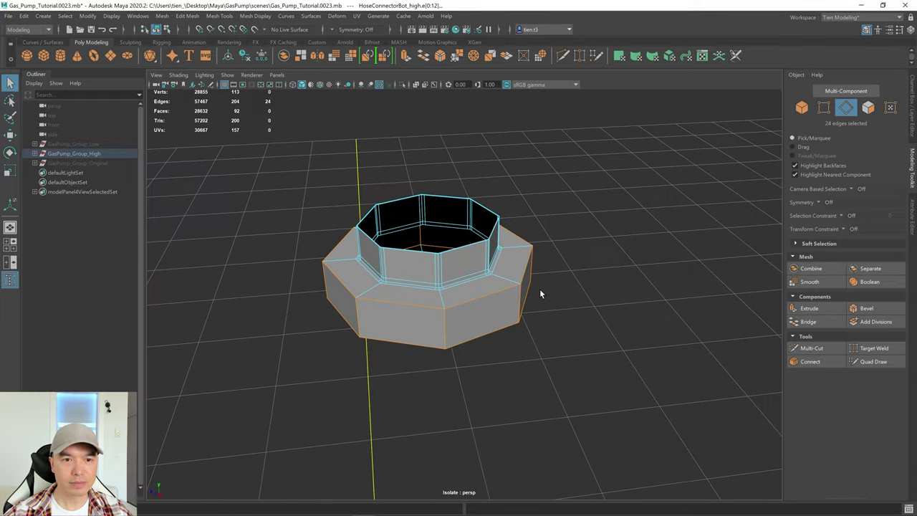
{"action": "right_click", "coordinate": [563, 258], "text": "shift"}
{"action": "left_click", "coordinate": [591, 262]}
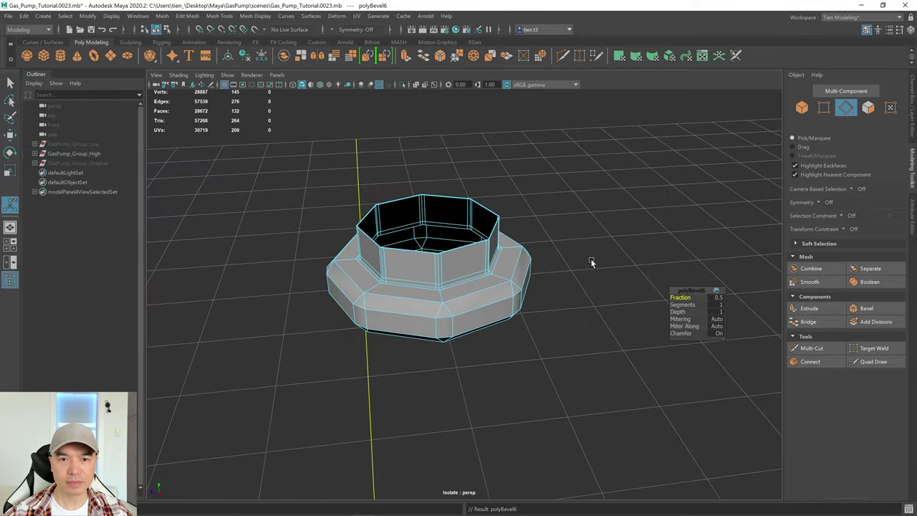
{"action": "left_click", "coordinate": [719, 334]}
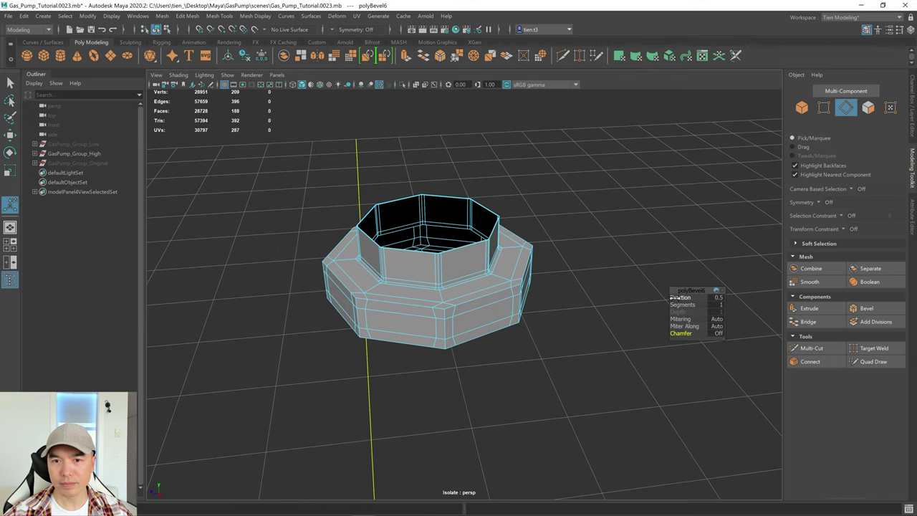
{"action": "left_click_drag", "start_coordinate": [673, 298], "coordinate": [669, 297]}
{"action": "key", "text": "3"}
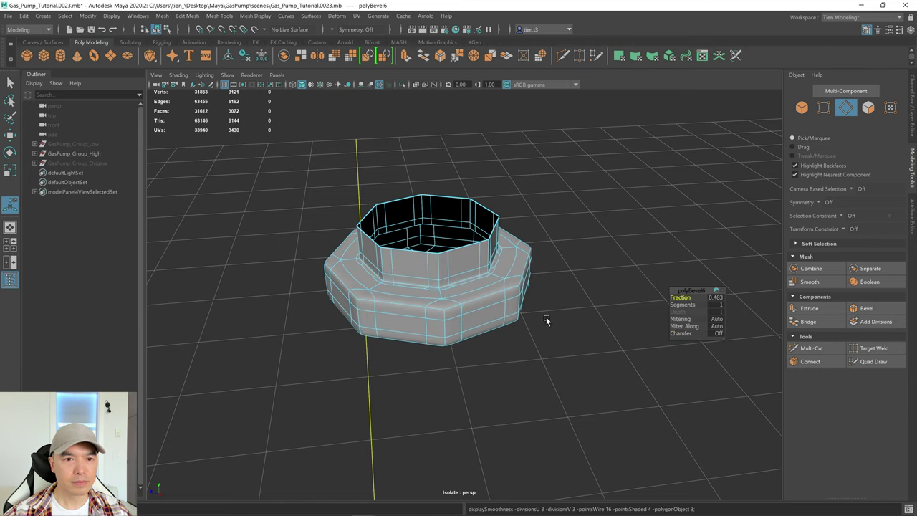
Reduce the wide base's bevel fraction further in smooth preview, and return the lower hose connector to object mode
{"action": "mouse_move", "coordinate": [546, 320]}
{"action": "left_mouse_down", "text": "alt"}
{"action": "mouse_move", "coordinate": [528, 307]}
{"action": "mouse_move", "coordinate": [536, 306]}
{"action": "left_mouse_up", "text": "alt"}
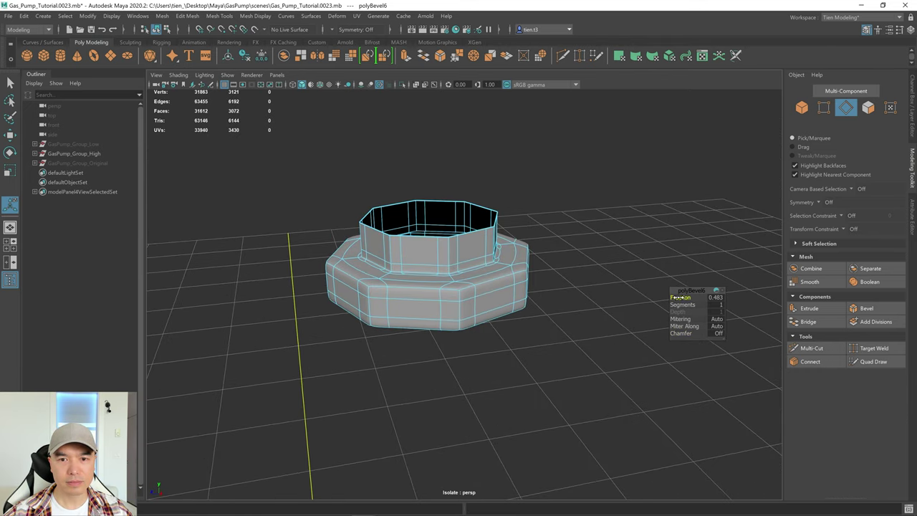
{"action": "left_click_drag", "start_coordinate": [680, 297], "coordinate": [663, 300]}
{"action": "right_click_drag", "start_coordinate": [664, 300], "coordinate": [555, 301], "text": "alt"}
{"action": "left_click_drag", "start_coordinate": [555, 301], "coordinate": [544, 280], "text": "alt"}
{"action": "key", "text": "q"}
{"action": "right_click_drag", "start_coordinate": [488, 238], "coordinate": [543, 206]}
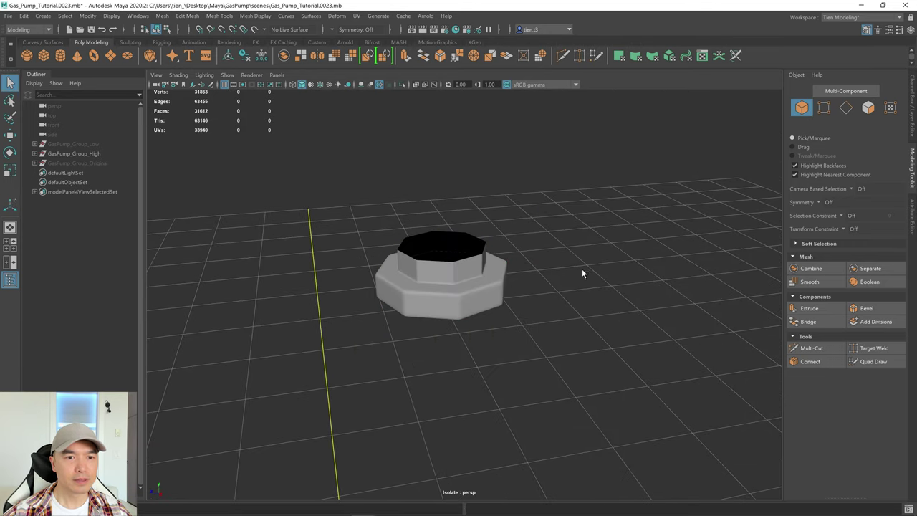
{"action": "left_click_drag", "start_coordinate": [582, 273], "coordinate": [544, 280], "text": "alt"}
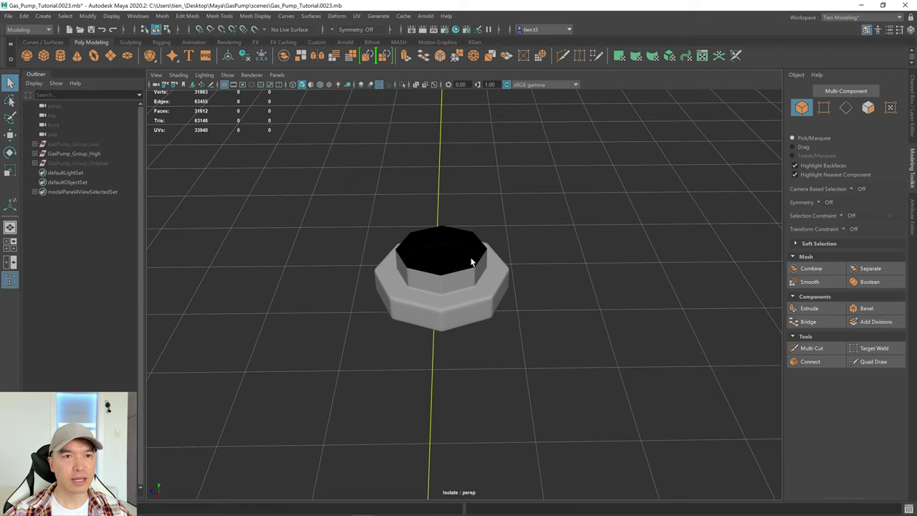
Turn off the lower hose connector's smooth preview, smooth its mesh with one division, and return to object mode
{"action": "left_click", "coordinate": [471, 267]}
{"action": "left_click", "coordinate": [547, 288]}
{"action": "left_click", "coordinate": [485, 285]}
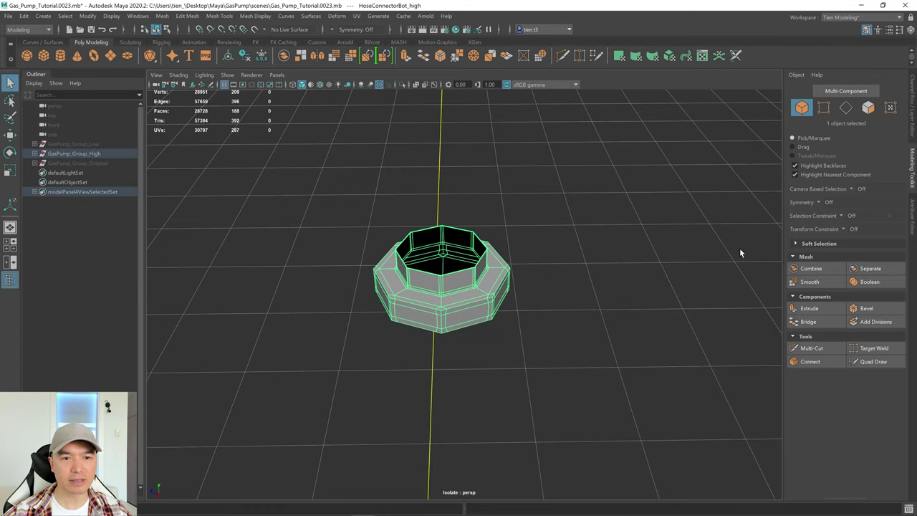
{"action": "left_click", "coordinate": [831, 282]}
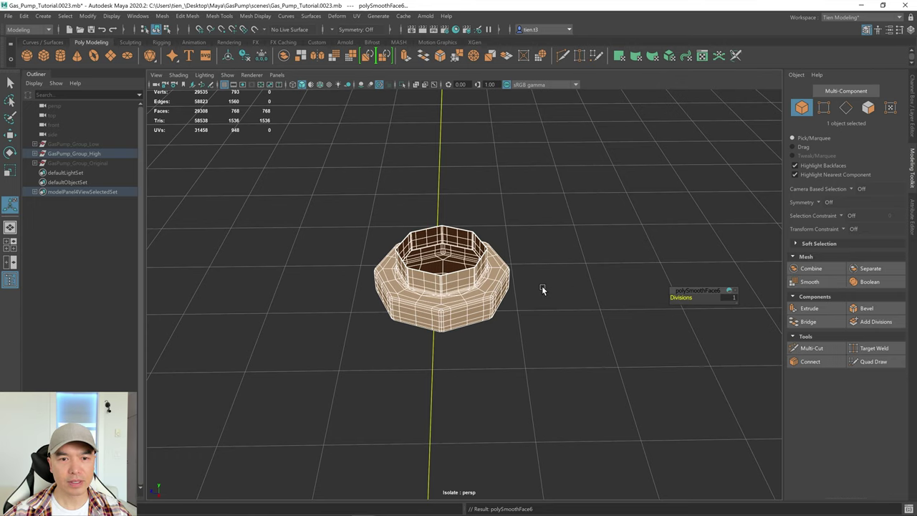
{"action": "left_click_drag", "start_coordinate": [542, 290], "coordinate": [510, 311], "text": "alt"}
{"action": "scroll", "coordinate": [524, 305], "scroll_direction": "up", "scroll_amount": 8}
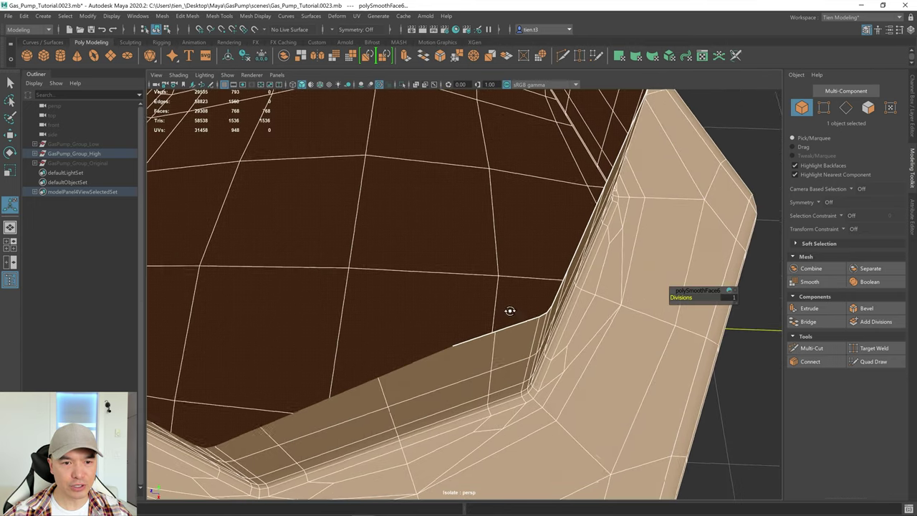
{"action": "key", "text": "f"}
{"action": "key", "text": "q"}
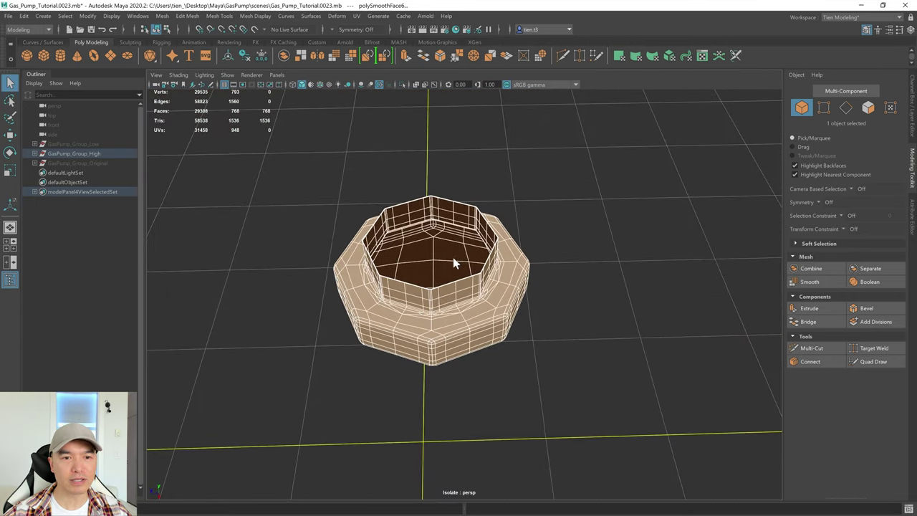
{"action": "right_click_drag", "start_coordinate": [452, 257], "coordinate": [513, 209]}
{"action": "left_click", "coordinate": [592, 240]}
{"action": "mouse_move", "coordinate": [584, 281]}
{"action": "left_mouse_down", "text": "alt"}
{"action": "mouse_move", "coordinate": [578, 265]}
{"action": "mouse_move", "coordinate": [533, 265]}
{"action": "mouse_move", "coordinate": [590, 259]}
{"action": "mouse_move", "coordinate": [601, 279]}
{"action": "left_mouse_up", "text": "alt"}
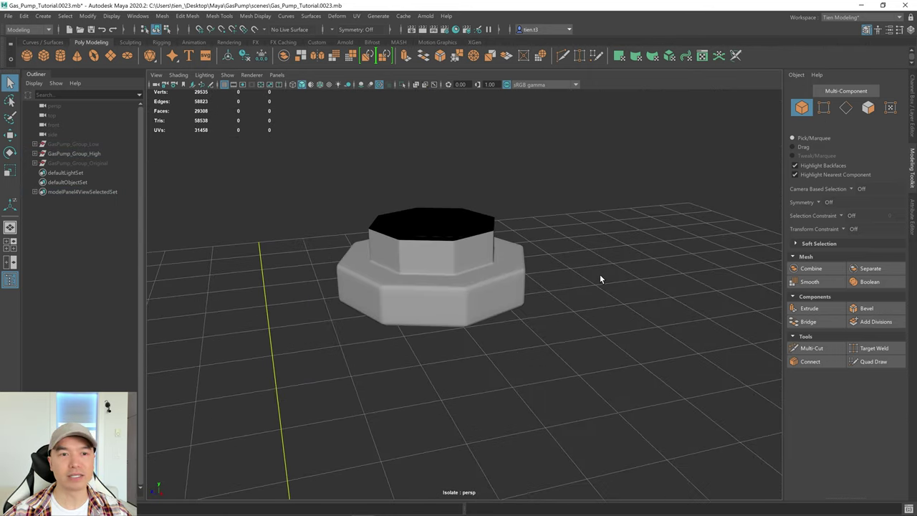
Show the whole pump again and isolate the sign base beneath the round sign
{"action": "left_click", "coordinate": [402, 84]}
{"action": "scroll", "coordinate": [521, 233], "scroll_direction": "down", "scroll_amount": 8}
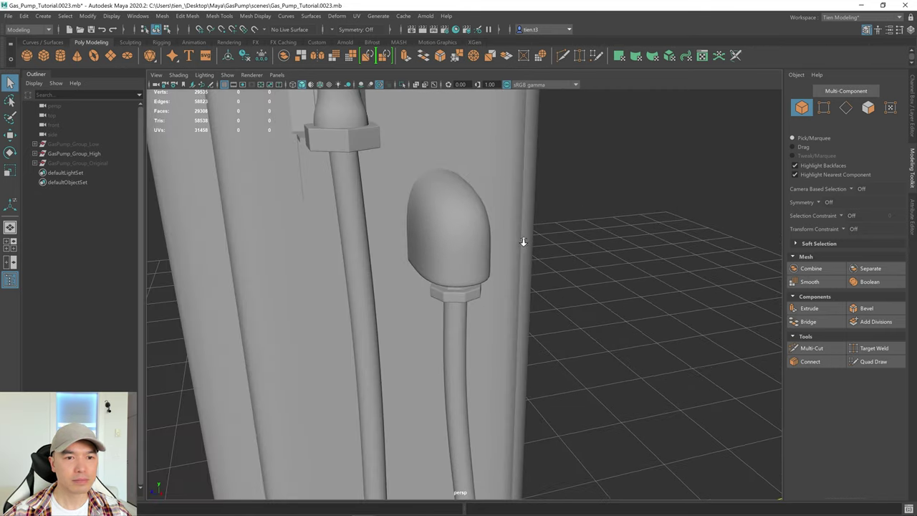
{"action": "left_click_drag", "start_coordinate": [545, 276], "coordinate": [528, 262], "text": "alt"}
{"action": "scroll", "coordinate": [524, 263], "scroll_direction": "down", "scroll_amount": 4}
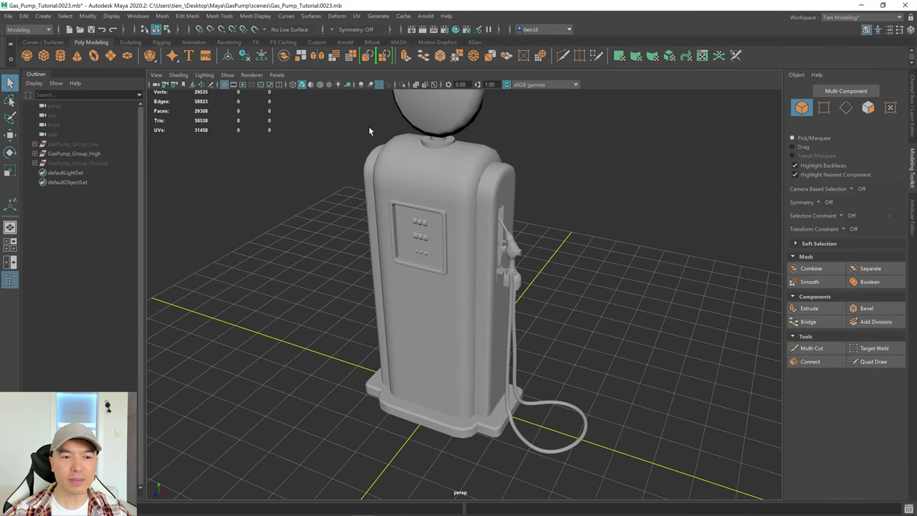
{"action": "left_click", "coordinate": [440, 141]}
{"action": "key", "text": "f"}
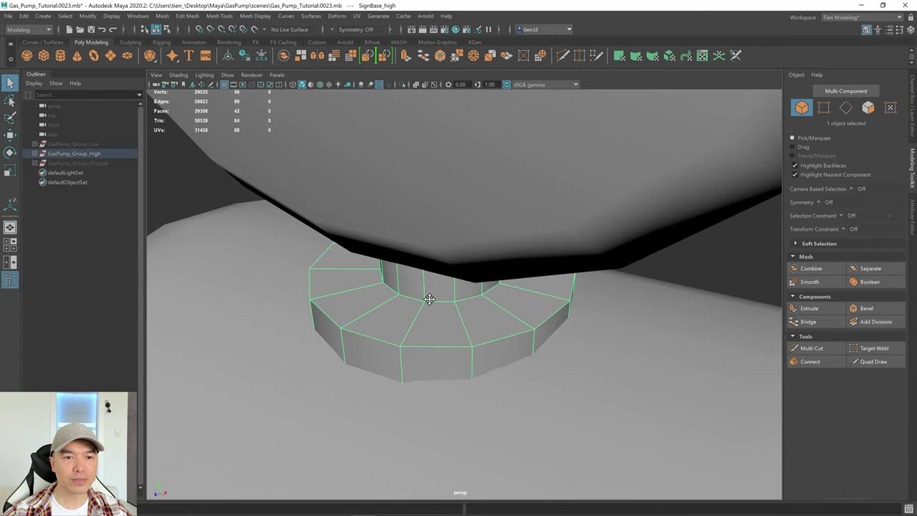
{"action": "left_click", "coordinate": [401, 85]}
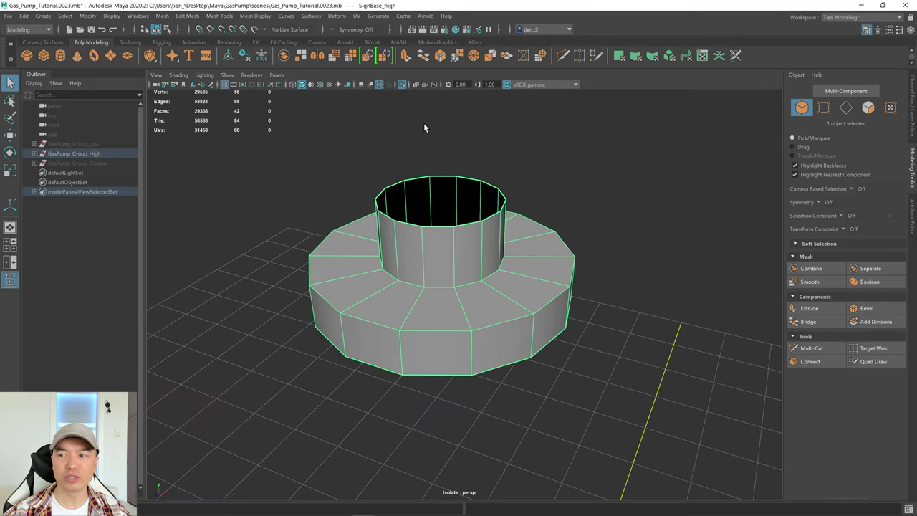
Bevel the edge loop where the sign base's neck meets its flange, with chamfer off and fraction 0.116, checking it in smooth preview
{"action": "scroll", "coordinate": [555, 291], "scroll_direction": "up", "scroll_amount": 3}
{"action": "left_click_drag", "start_coordinate": [550, 328], "coordinate": [546, 289], "text": "alt"}
{"action": "right_click_drag", "start_coordinate": [427, 245], "coordinate": [417, 189]}
{"action": "left_click_drag", "start_coordinate": [423, 269], "coordinate": [467, 304], "text": "alt"}
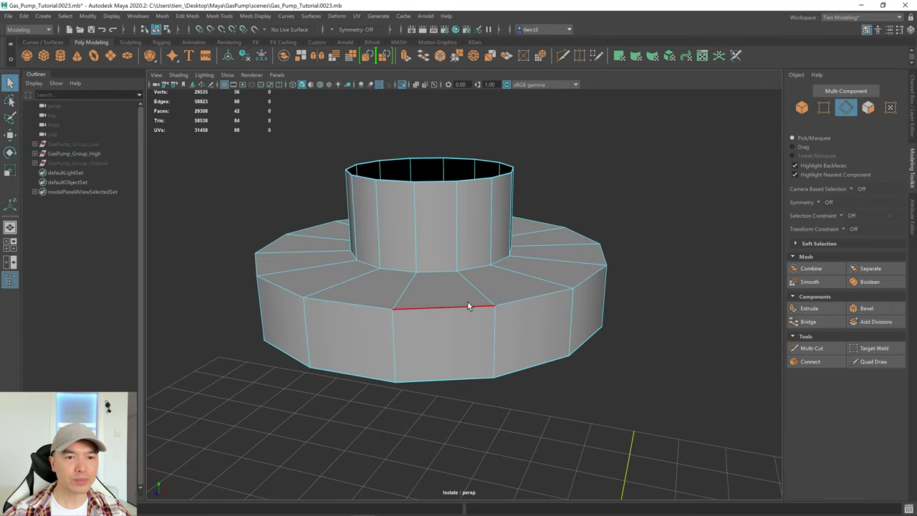
{"action": "double_click", "coordinate": [440, 269]}
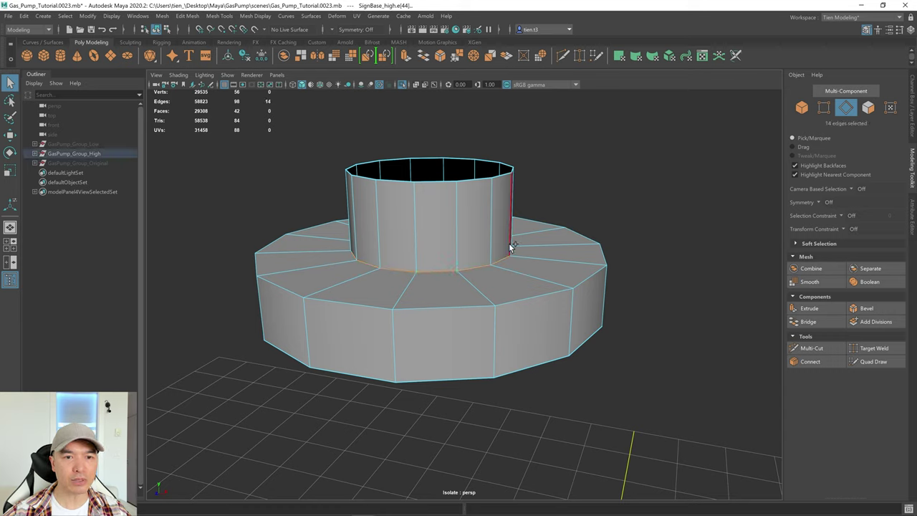
{"action": "right_click_drag", "start_coordinate": [512, 246], "coordinate": [509, 241]}
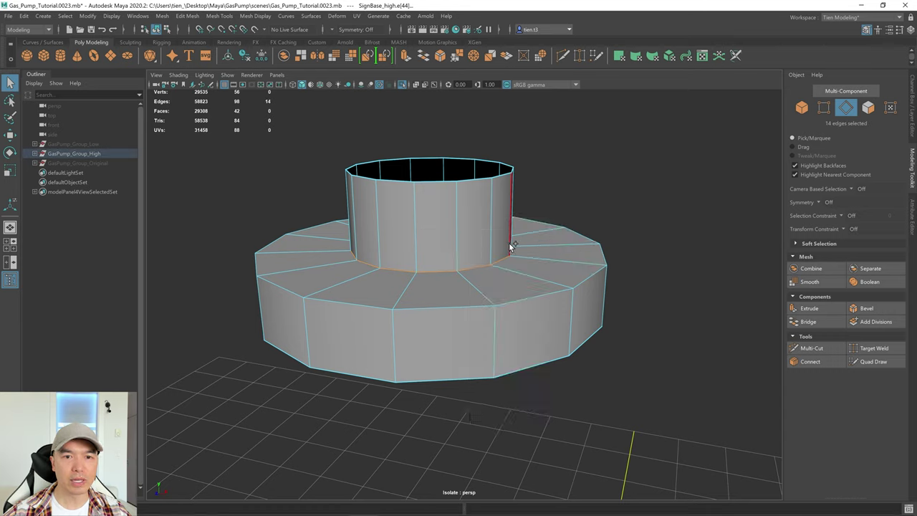
{"action": "left_click", "coordinate": [867, 309]}
{"action": "left_click", "coordinate": [720, 334]}
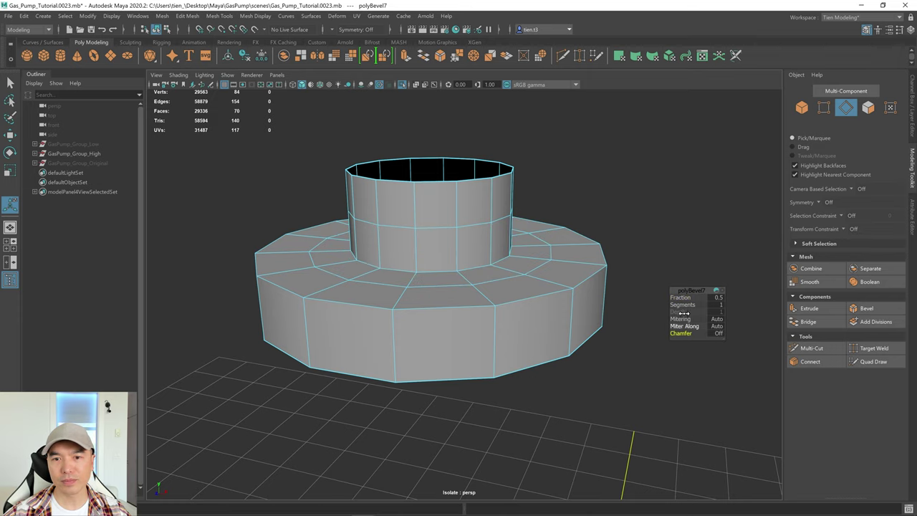
{"action": "left_click_drag", "start_coordinate": [681, 298], "coordinate": [598, 301]}
{"action": "key", "text": "3"}
{"action": "left_click_drag", "start_coordinate": [686, 296], "coordinate": [696, 288]}
{"action": "key", "text": "1"}
{"action": "scroll", "coordinate": [586, 296], "scroll_direction": "down", "scroll_amount": 2}
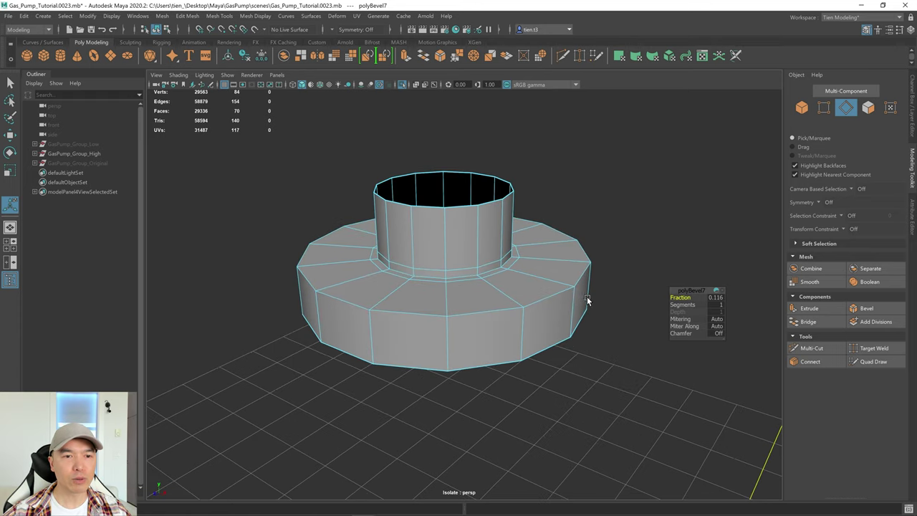
Bevel the sign base flange's upper outer edge loop with chamfer off and fraction 0.403, and turn on smooth preview
{"action": "key", "text": "q"}
{"action": "double_click", "coordinate": [555, 294]}
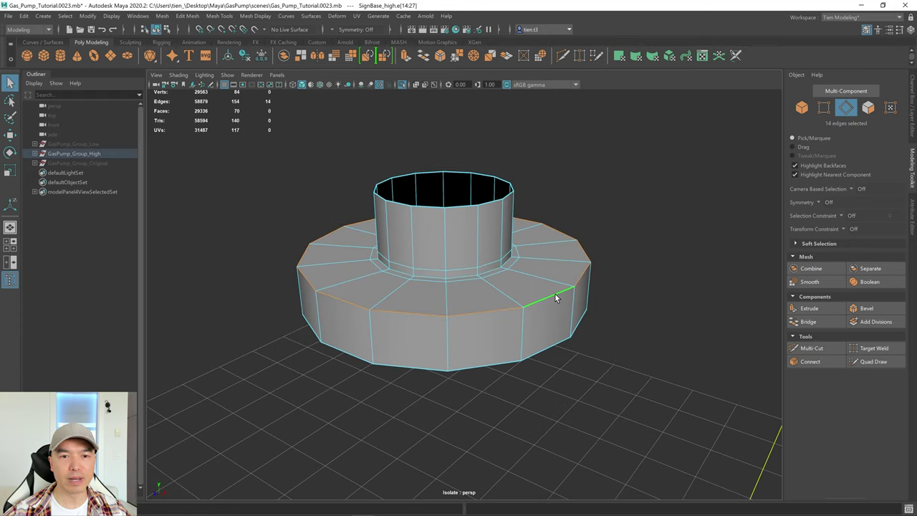
{"action": "right_click", "coordinate": [560, 230], "text": "shift"}
{"action": "left_click", "coordinate": [608, 228]}
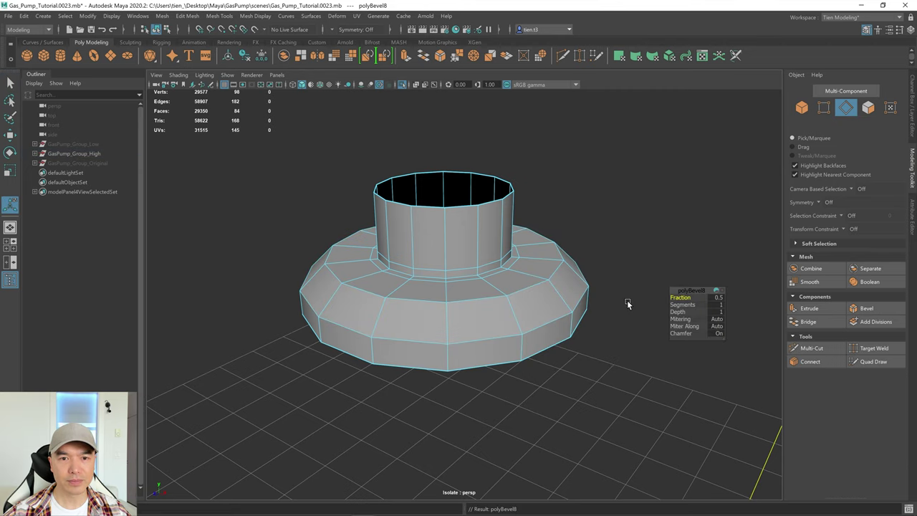
{"action": "left_click", "coordinate": [719, 333]}
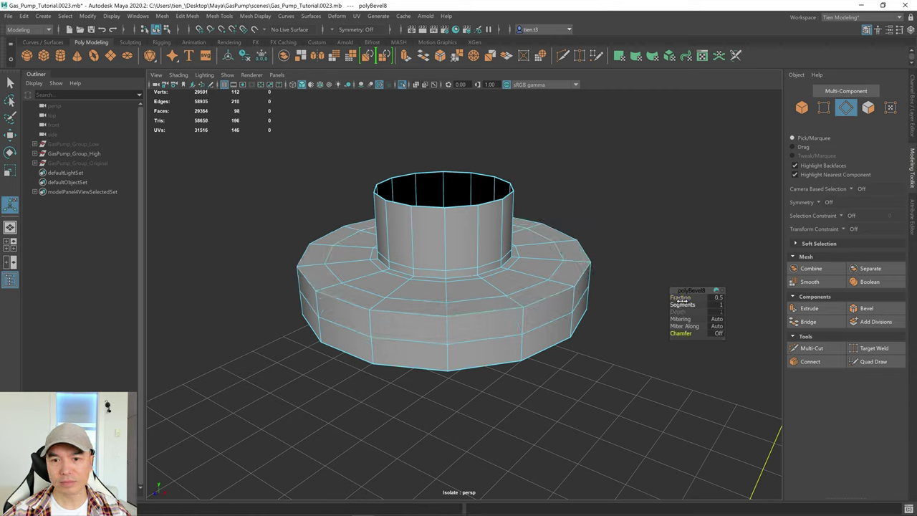
{"action": "mouse_move", "coordinate": [666, 297]}
{"action": "left_mouse_down"}
{"action": "mouse_move", "coordinate": [639, 298]}
{"action": "mouse_move", "coordinate": [684, 297]}
{"action": "mouse_move", "coordinate": [661, 297]}
{"action": "left_mouse_up"}
{"action": "key", "text": "3"}
{"action": "scroll", "coordinate": [530, 322], "scroll_direction": "down", "scroll_amount": 2}
{"action": "mouse_move", "coordinate": [531, 323]}
{"action": "left_mouse_down", "text": "alt"}
{"action": "mouse_move", "coordinate": [487, 307]}
{"action": "mouse_move", "coordinate": [516, 318]}
{"action": "mouse_move", "coordinate": [529, 309]}
{"action": "left_mouse_up", "text": "alt"}
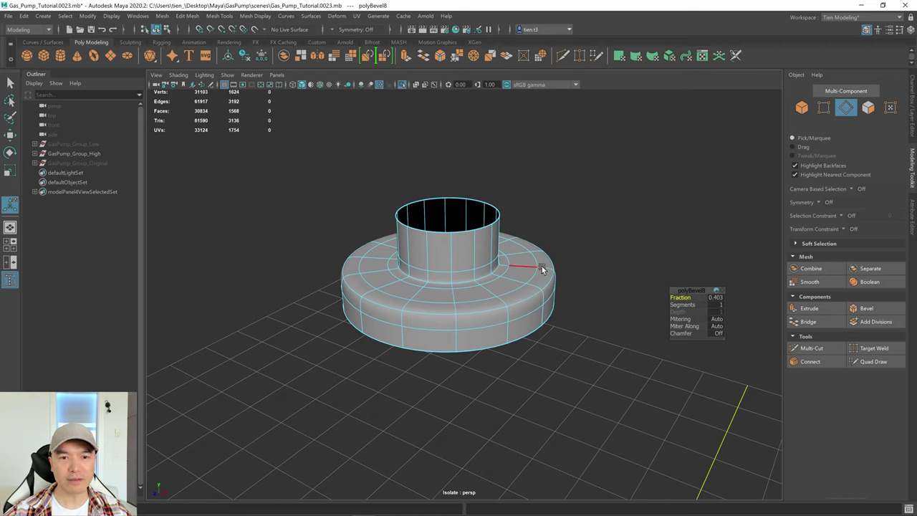
{"action": "key", "text": "q"}
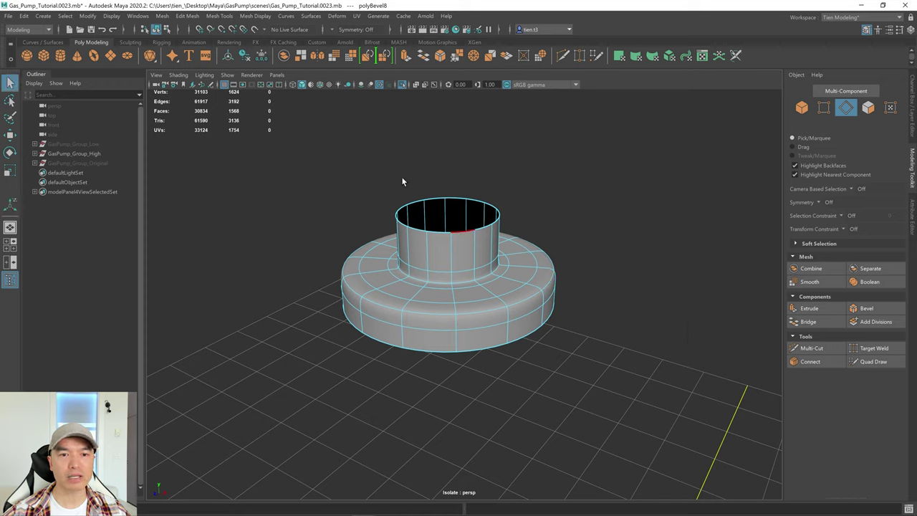
Return the sign base to object mode, turn off its smooth preview, and smooth the mesh with two divisions
{"action": "right_click_drag", "start_coordinate": [485, 207], "coordinate": [515, 183]}
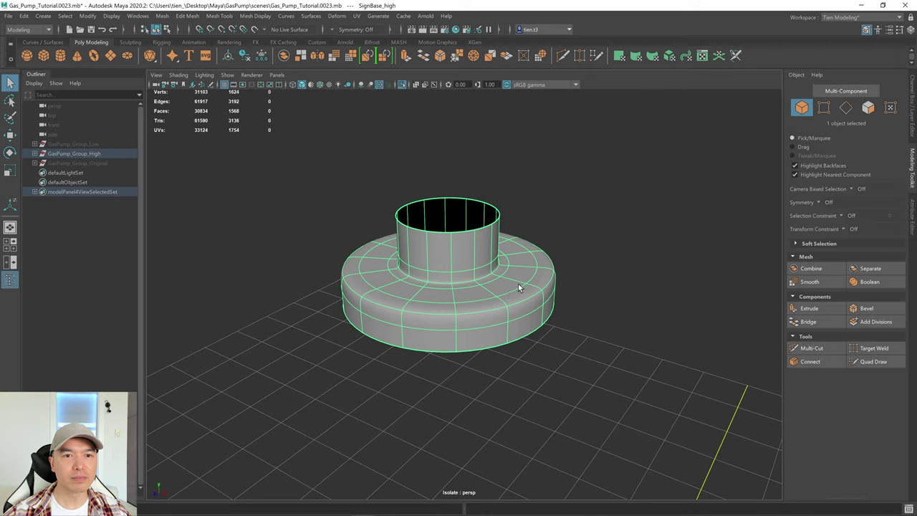
{"action": "key", "text": "1"}
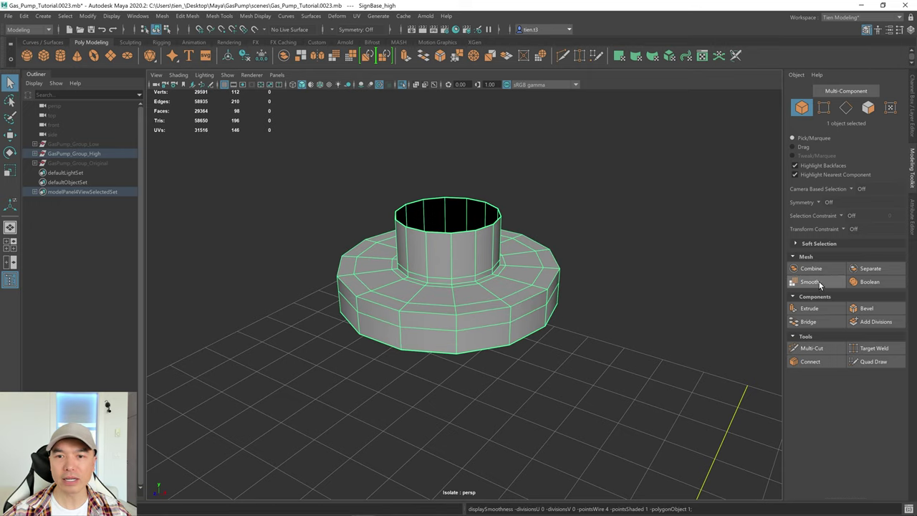
{"action": "left_click", "coordinate": [809, 281]}
{"action": "left_click_drag", "start_coordinate": [627, 333], "coordinate": [502, 307], "text": "alt"}
{"action": "left_click", "coordinate": [622, 323]}
{"action": "left_click", "coordinate": [502, 307]}
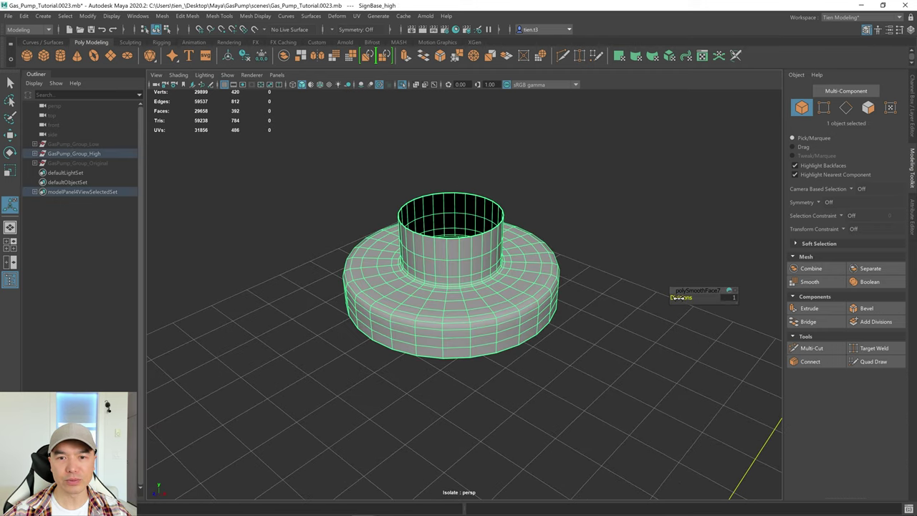
{"action": "left_click_drag", "start_coordinate": [678, 298], "coordinate": [684, 297]}
{"action": "left_click", "coordinate": [592, 321]}
{"action": "left_click_drag", "start_coordinate": [592, 321], "coordinate": [603, 316], "text": "alt"}
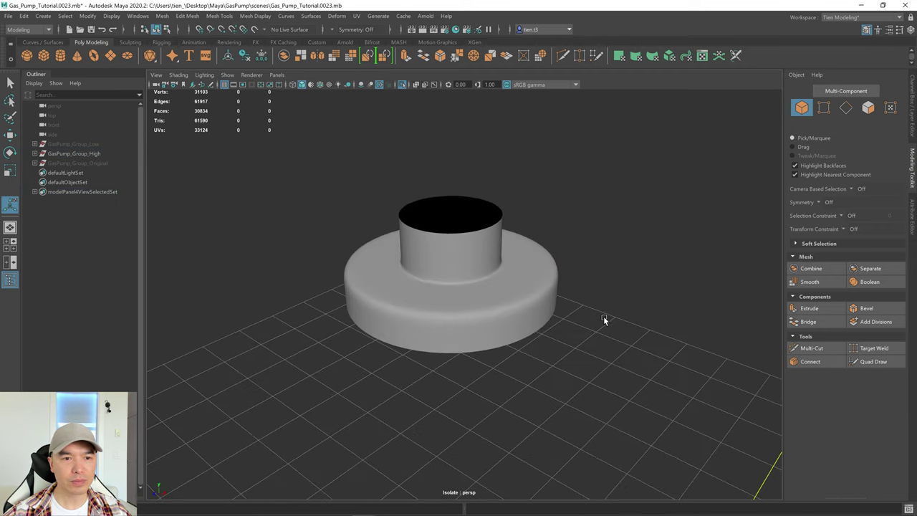
Show the whole pump again and examine the nozzle, hose, cabinet and display recess up close
{"action": "left_click", "coordinate": [402, 84]}
{"action": "key", "text": "a"}
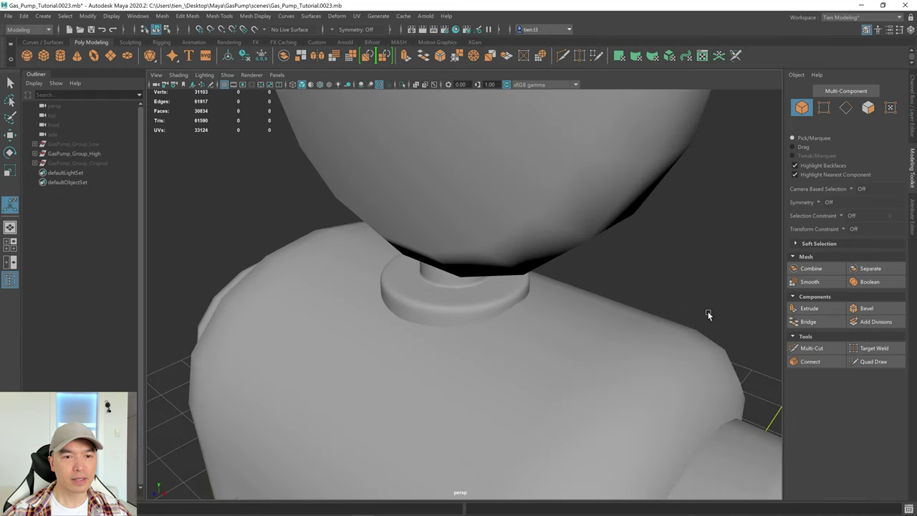
{"action": "scroll", "coordinate": [704, 316], "scroll_direction": "down", "scroll_amount": 4}
{"action": "middle_click_drag", "start_coordinate": [642, 310], "coordinate": [597, 221], "text": "alt"}
{"action": "scroll", "coordinate": [598, 222], "scroll_direction": "up", "scroll_amount": 6}
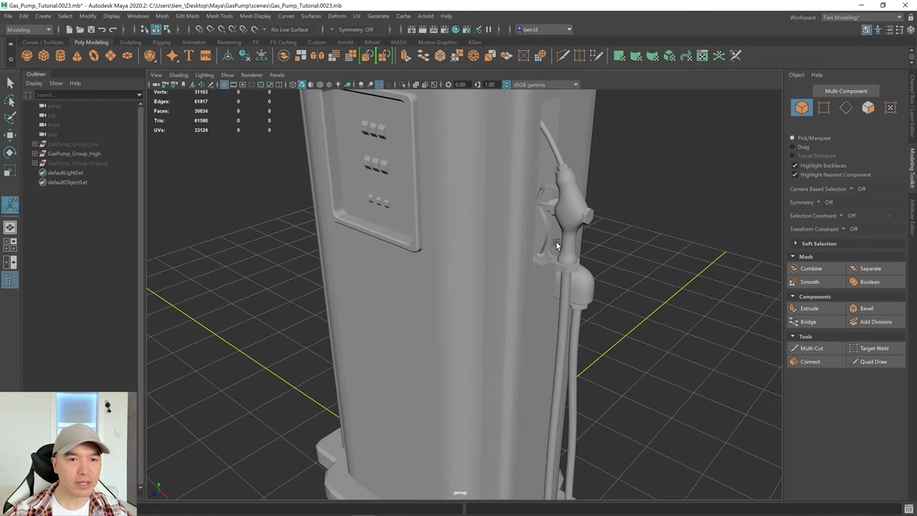
{"action": "left_click_drag", "start_coordinate": [526, 246], "coordinate": [547, 250], "text": "alt"}
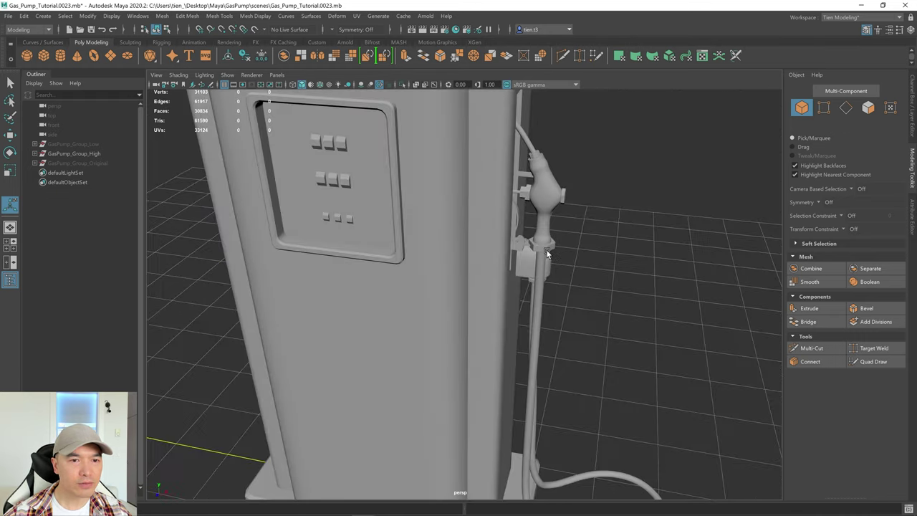
{"action": "scroll", "coordinate": [552, 252], "scroll_direction": "down", "scroll_amount": 4}
{"action": "middle_click_drag", "start_coordinate": [574, 258], "coordinate": [609, 146], "text": "alt"}
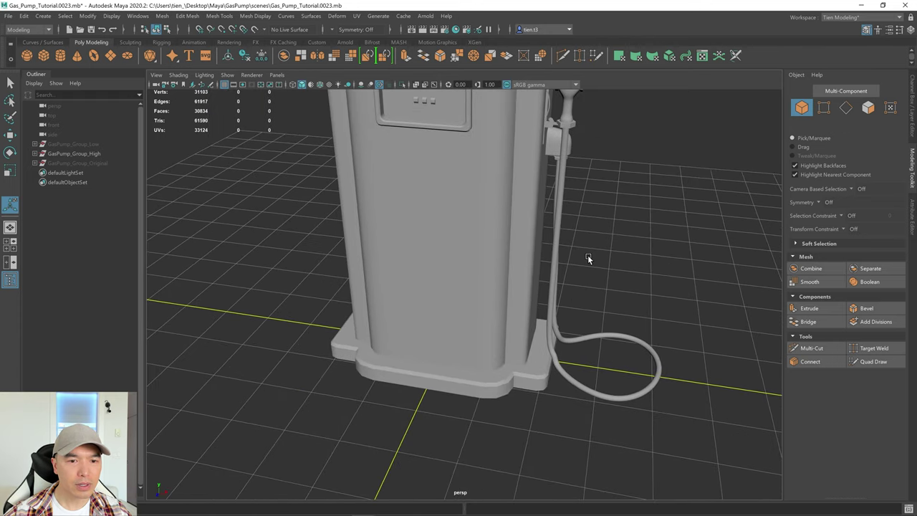
{"action": "scroll", "coordinate": [587, 255], "scroll_direction": "up", "scroll_amount": 5}
{"action": "mouse_move", "coordinate": [556, 277]}
{"action": "middle_mouse_down", "text": "alt"}
{"action": "mouse_move", "coordinate": [558, 306]}
{"action": "mouse_move", "coordinate": [526, 285]}
{"action": "mouse_move", "coordinate": [527, 344]}
{"action": "middle_mouse_up", "text": "alt"}
{"action": "middle_click_drag", "start_coordinate": [497, 162], "coordinate": [504, 392], "text": "alt"}
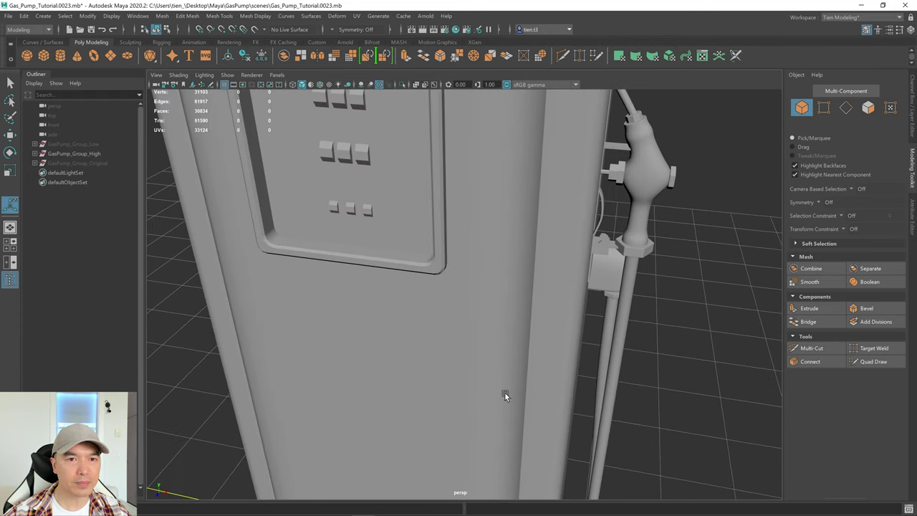
{"action": "middle_click_drag", "start_coordinate": [500, 272], "coordinate": [500, 380], "text": "alt"}
{"action": "scroll", "coordinate": [484, 246], "scroll_direction": "up", "scroll_amount": 5}
{"action": "middle_click_drag", "start_coordinate": [441, 166], "coordinate": [457, 300], "text": "alt"}
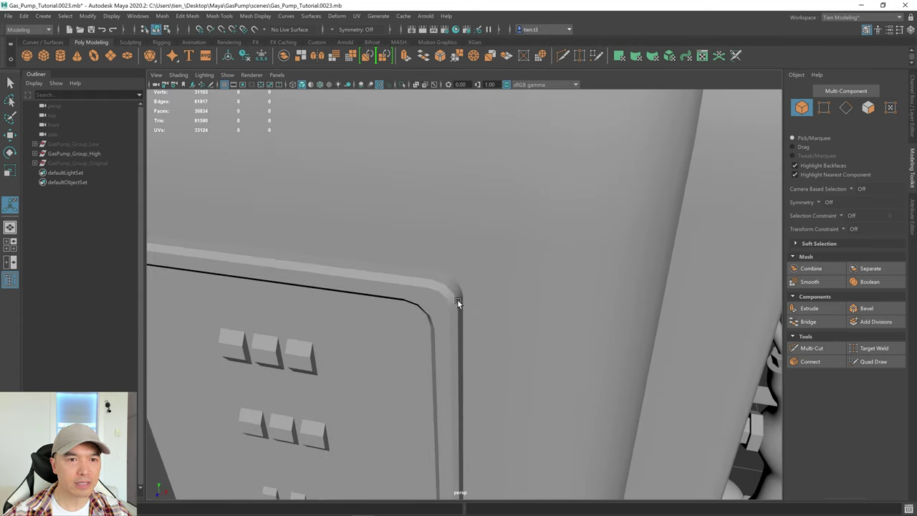
Bevel the edge loops around the cabinet's display frame with a fraction of 0.27, and return the cabinet to object mode
{"action": "scroll", "coordinate": [425, 293], "scroll_direction": "up", "scroll_amount": 3}
{"action": "left_click", "coordinate": [423, 292]}
{"action": "left_click_drag", "start_coordinate": [423, 292], "coordinate": [452, 269], "text": "alt"}
{"action": "left_click_drag", "start_coordinate": [399, 201], "coordinate": [430, 220], "text": "alt"}
{"action": "right_click_drag", "start_coordinate": [368, 168], "coordinate": [393, 165]}
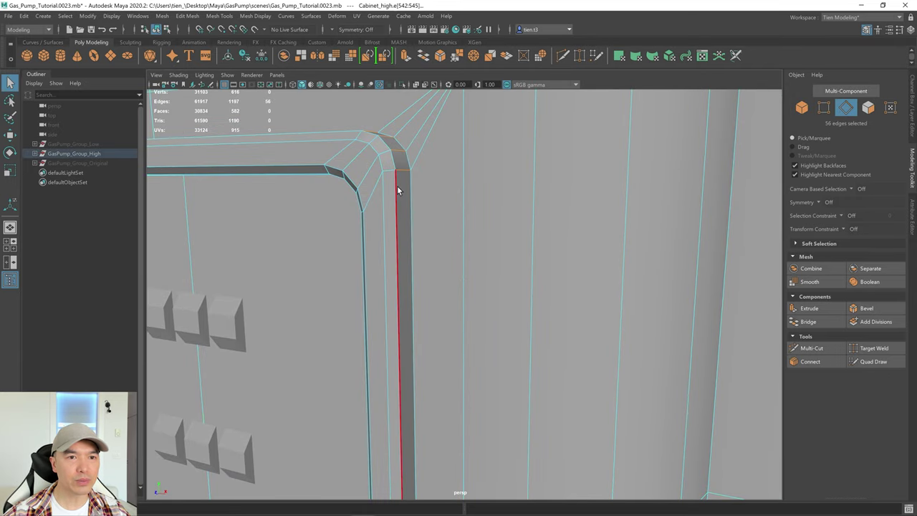
{"action": "double_click", "coordinate": [397, 186]}
{"action": "double_click", "coordinate": [384, 198], "text": "shift"}
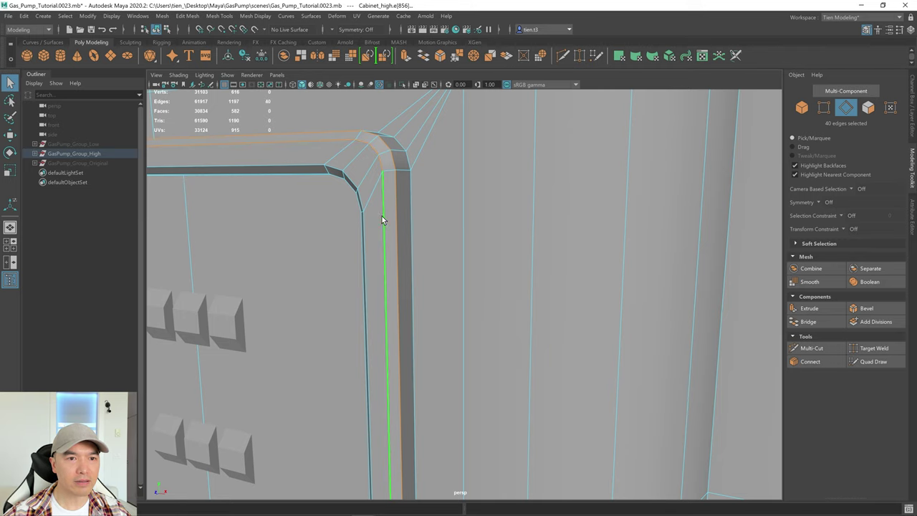
{"action": "left_click_drag", "start_coordinate": [382, 215], "coordinate": [463, 225], "text": "alt"}
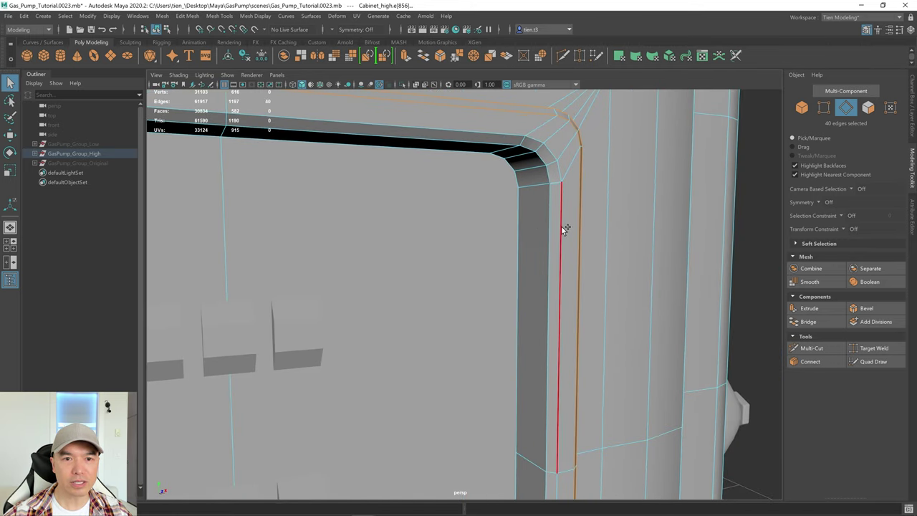
{"action": "double_click", "coordinate": [561, 226], "text": "shift"}
{"action": "double_click", "coordinate": [550, 229], "text": "shift"}
{"action": "left_click_drag", "start_coordinate": [550, 228], "coordinate": [563, 199], "text": "alt"}
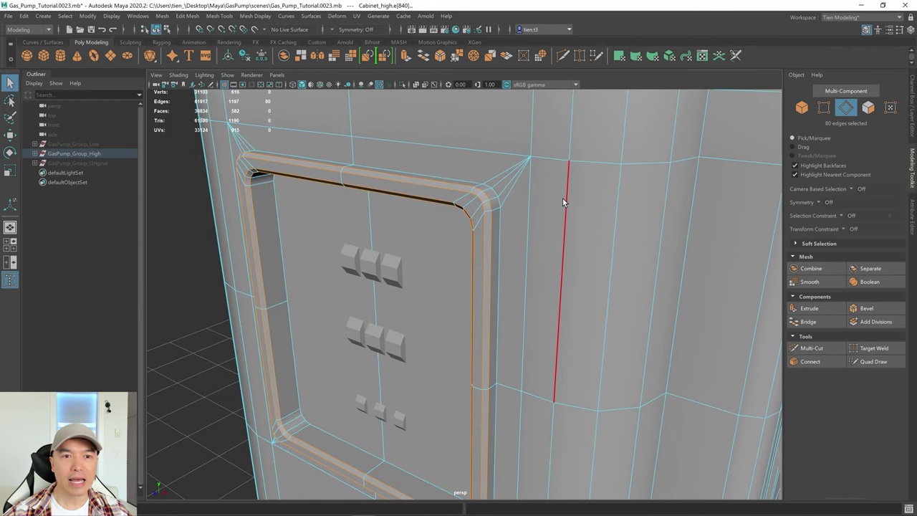
{"action": "left_click", "coordinate": [882, 308]}
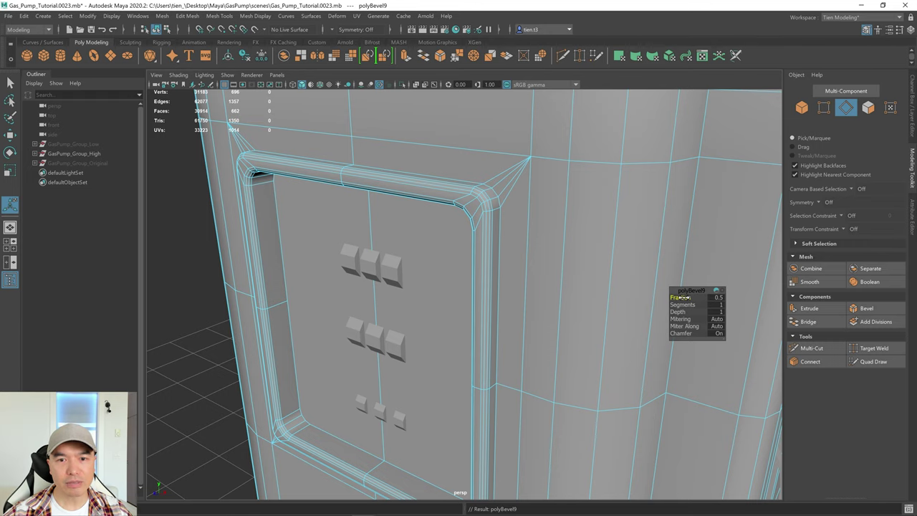
{"action": "left_click_drag", "start_coordinate": [682, 296], "coordinate": [677, 296]}
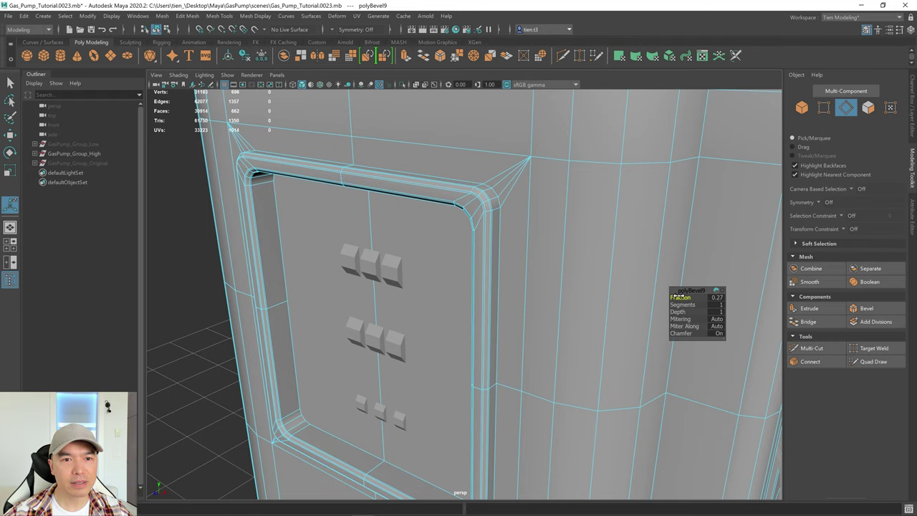
{"action": "scroll", "coordinate": [599, 260], "scroll_direction": "up", "scroll_amount": 2}
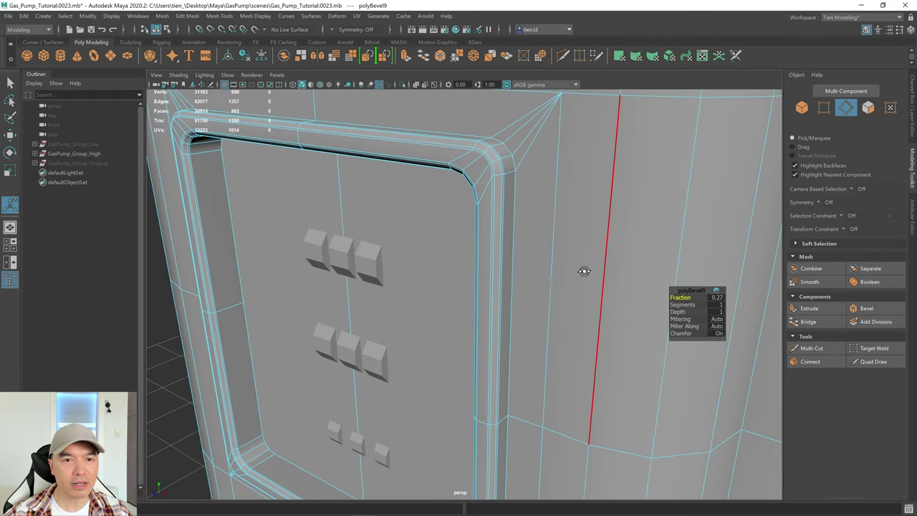
{"action": "left_click_drag", "start_coordinate": [583, 270], "coordinate": [581, 275], "text": "alt"}
{"action": "key", "text": "q"}
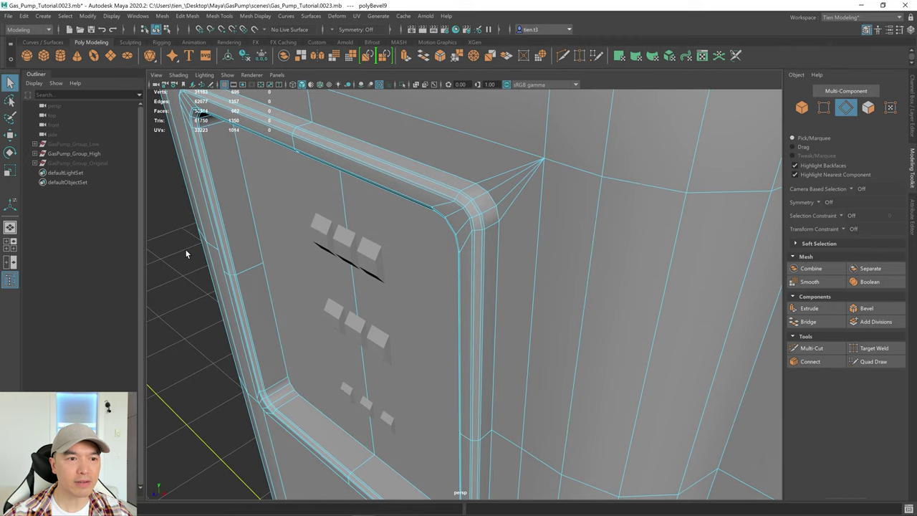
{"action": "right_click_drag", "start_coordinate": [185, 249], "coordinate": [232, 229]}
{"action": "left_click", "coordinate": [176, 264]}
Bevel both edge loops of the sloped rim on the cabinet's base with a fraction of 0.24, and return to object mode
{"action": "left_click_drag", "start_coordinate": [176, 264], "coordinate": [553, 136], "text": "alt"}
{"action": "middle_click_drag", "start_coordinate": [553, 136], "coordinate": [526, 135], "text": "alt"}
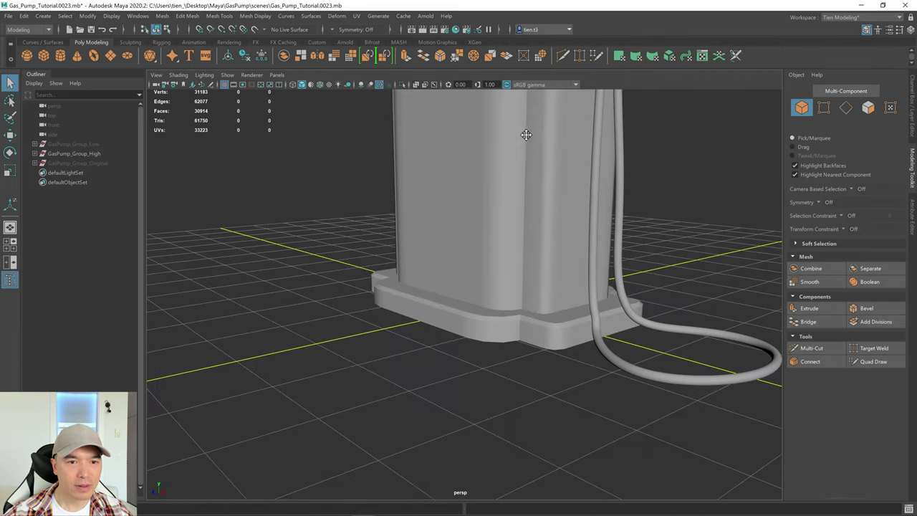
{"action": "scroll", "coordinate": [468, 196], "scroll_direction": "up", "scroll_amount": 6}
{"action": "left_click_drag", "start_coordinate": [466, 199], "coordinate": [471, 221], "text": "alt"}
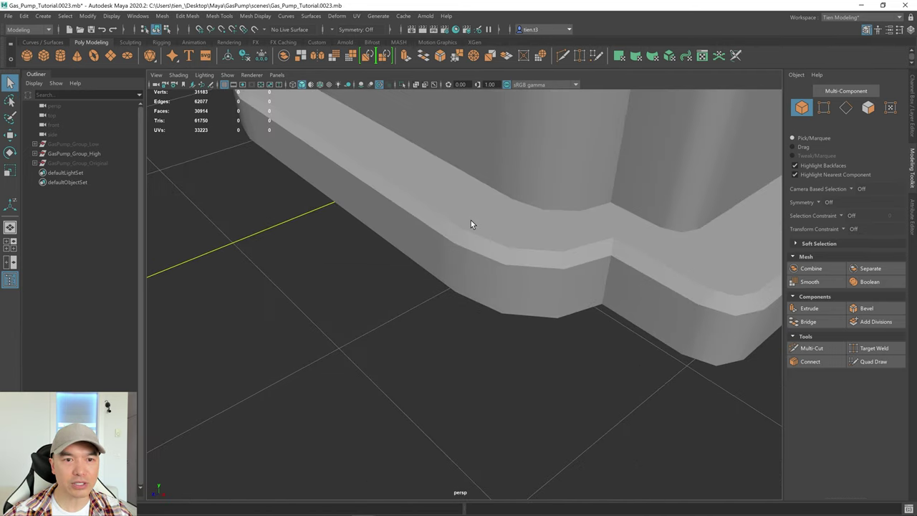
{"action": "left_click", "coordinate": [470, 220]}
{"action": "right_click_drag", "start_coordinate": [450, 192], "coordinate": [447, 147]}
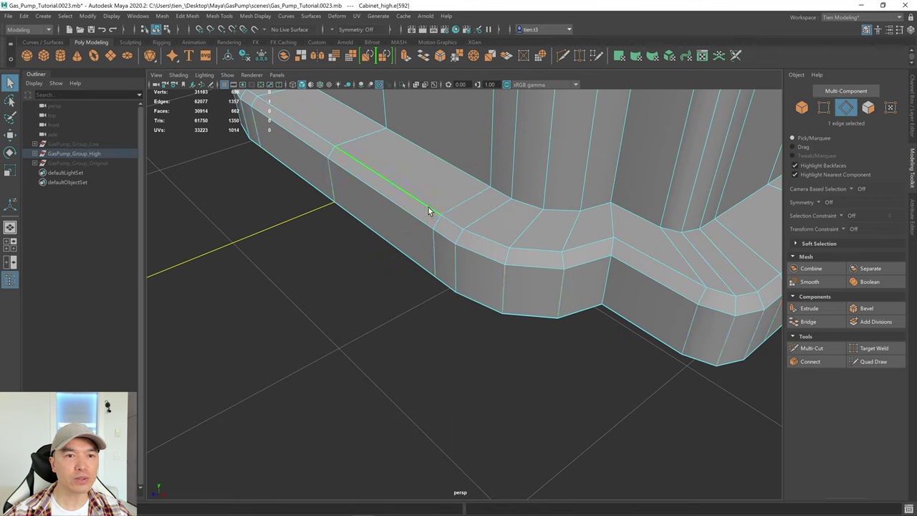
{"action": "double_click", "coordinate": [428, 207]}
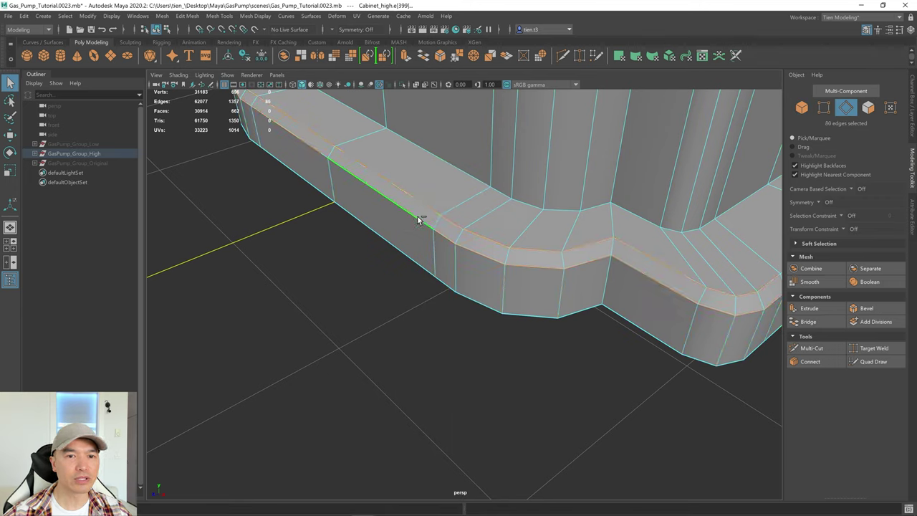
{"action": "left_click", "coordinate": [866, 308]}
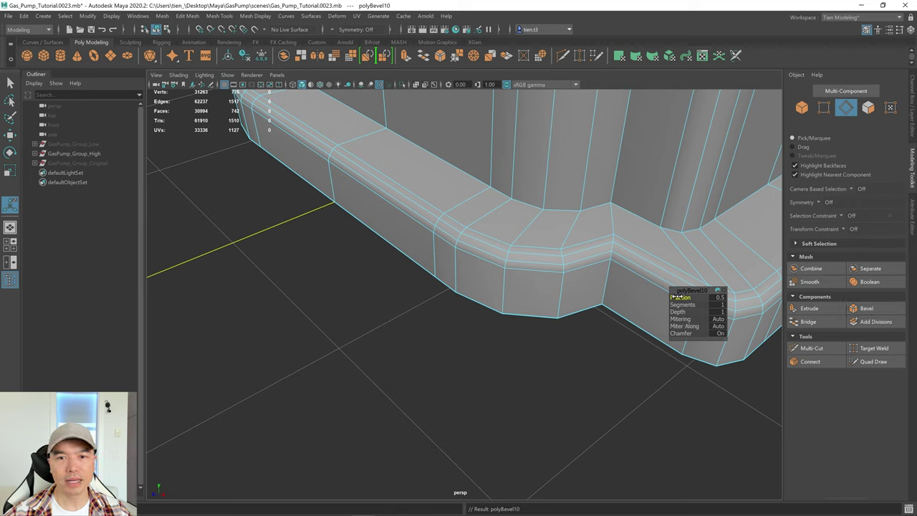
{"action": "left_click_drag", "start_coordinate": [674, 296], "coordinate": [671, 297]}
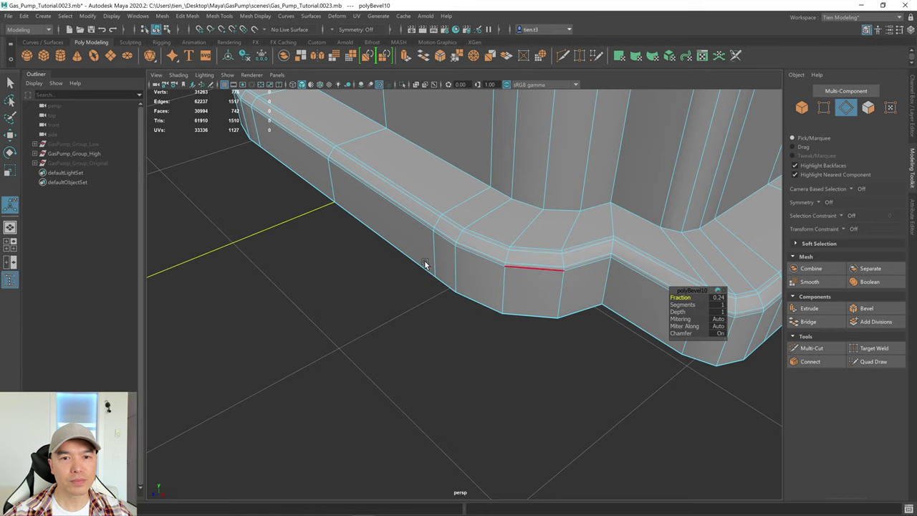
{"action": "key", "text": "q"}
{"action": "right_click_drag", "start_coordinate": [378, 190], "coordinate": [420, 177]}
{"action": "left_click_drag", "start_coordinate": [330, 244], "coordinate": [358, 250], "text": "alt"}
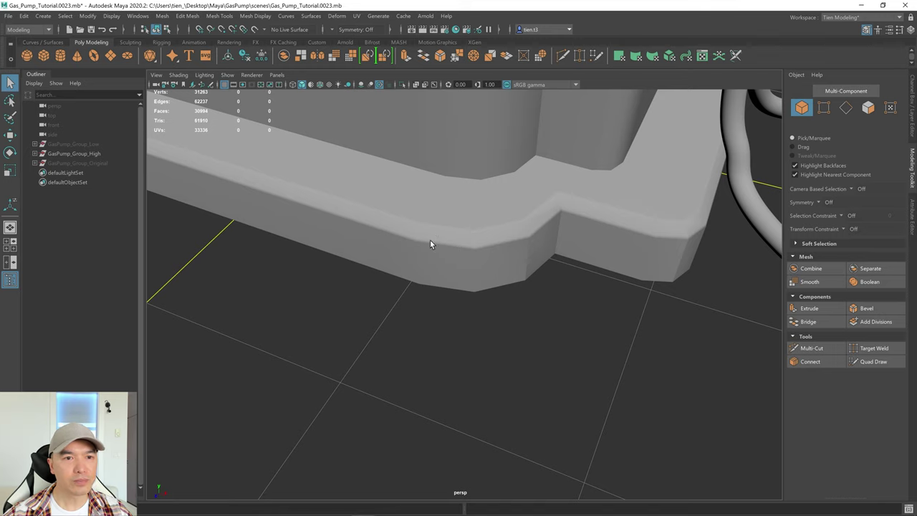
Examine the whole pump, checking the cabinet, base, nozzle and display from several distances
{"action": "scroll", "coordinate": [454, 235], "scroll_direction": "down", "scroll_amount": 10}
{"action": "middle_click_drag", "start_coordinate": [457, 232], "coordinate": [448, 329], "text": "alt"}
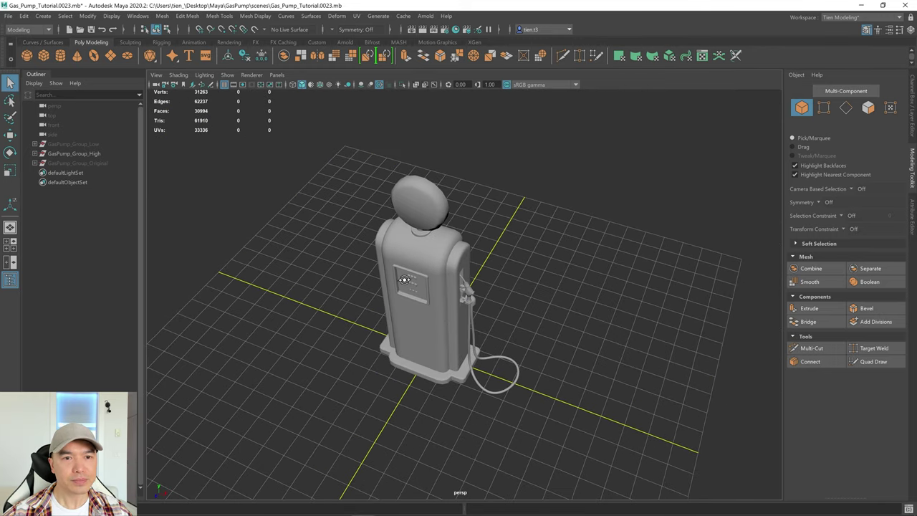
{"action": "scroll", "coordinate": [406, 280], "scroll_direction": "up", "scroll_amount": 6}
{"action": "left_click_drag", "start_coordinate": [406, 308], "coordinate": [522, 290], "text": "alt"}
{"action": "scroll", "coordinate": [395, 271], "scroll_direction": "up", "scroll_amount": 5}
{"action": "scroll", "coordinate": [398, 270], "scroll_direction": "up", "scroll_amount": 3}
{"action": "scroll", "coordinate": [400, 266], "scroll_direction": "down", "scroll_amount": 5}
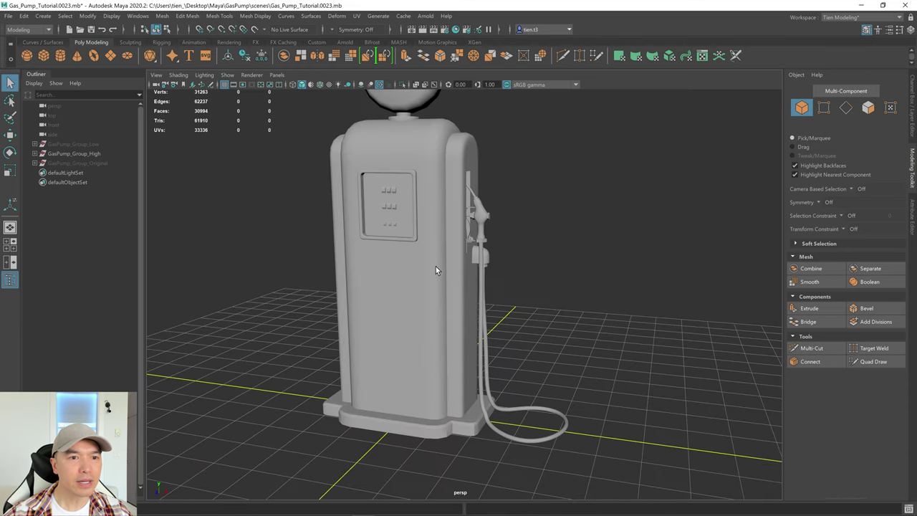
{"action": "scroll", "coordinate": [430, 260], "scroll_direction": "up", "scroll_amount": 3}
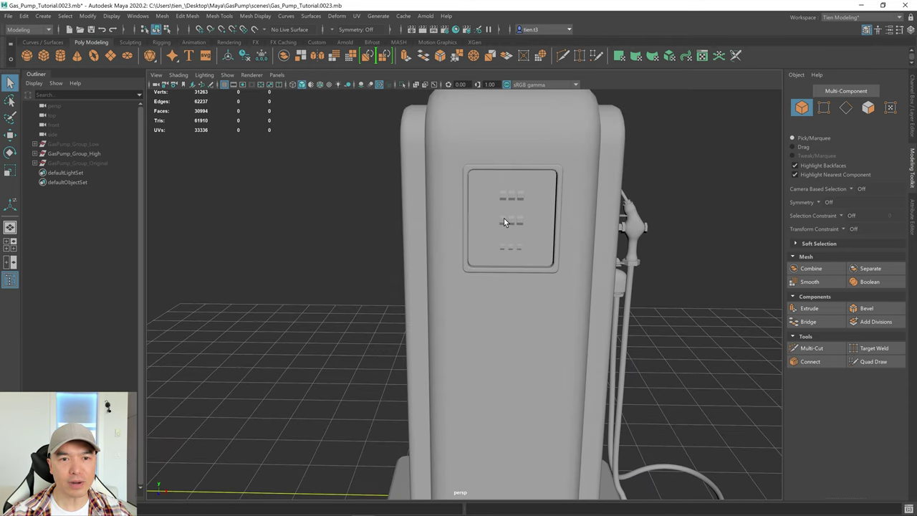
Soften the horizontal edges of all nine fuel gauge digit blocks, selecting them in the front view
{"action": "left_click", "coordinate": [503, 219]}
{"action": "key", "text": "space"}
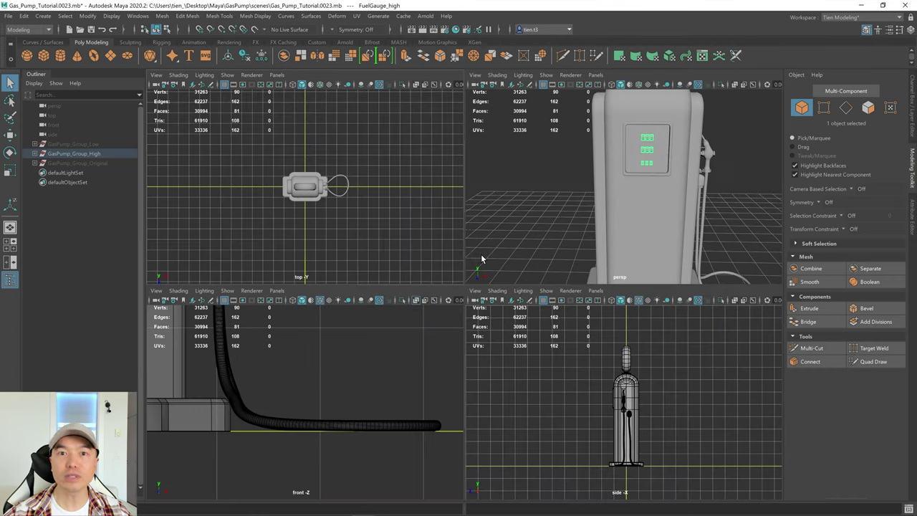
{"action": "key", "text": "space"}
{"action": "key", "text": "f"}
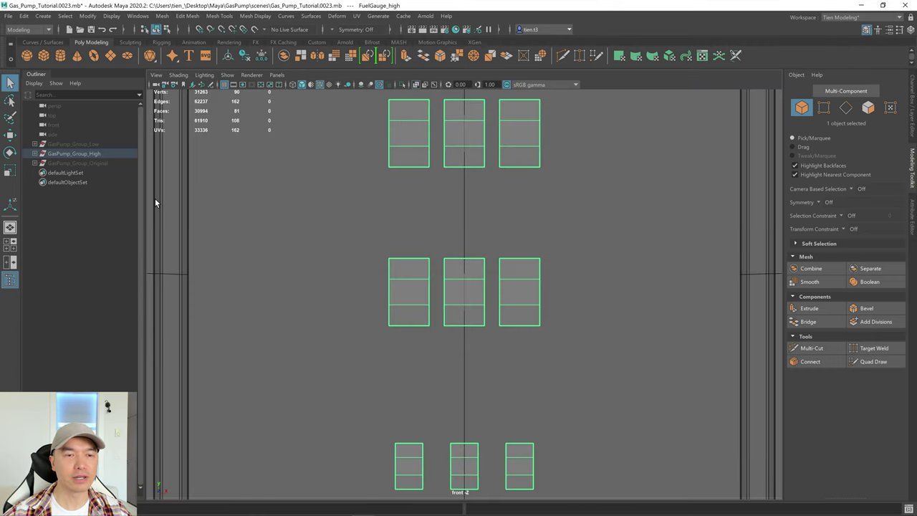
{"action": "right_click_drag", "start_coordinate": [409, 120], "coordinate": [408, 90]}
{"action": "left_click_drag", "start_coordinate": [407, 133], "coordinate": [411, 496]}
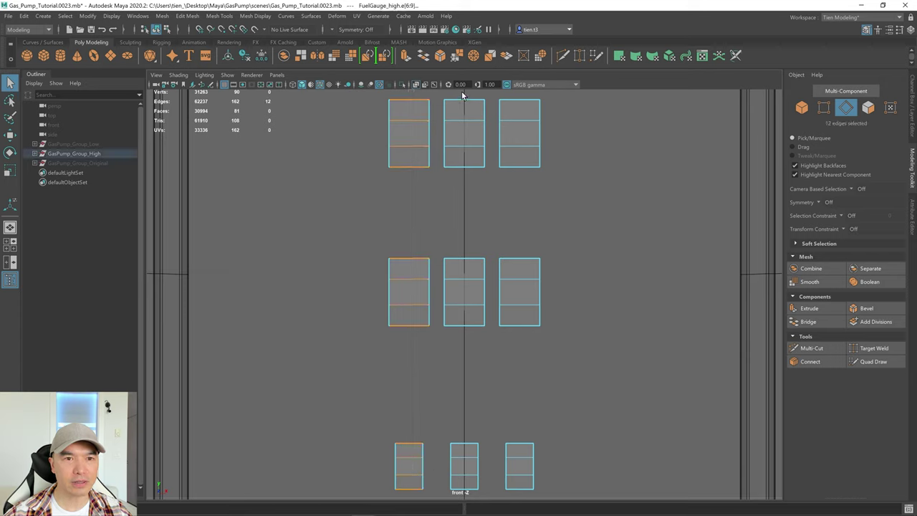
{"action": "left_click_drag", "start_coordinate": [461, 91], "coordinate": [464, 494]}
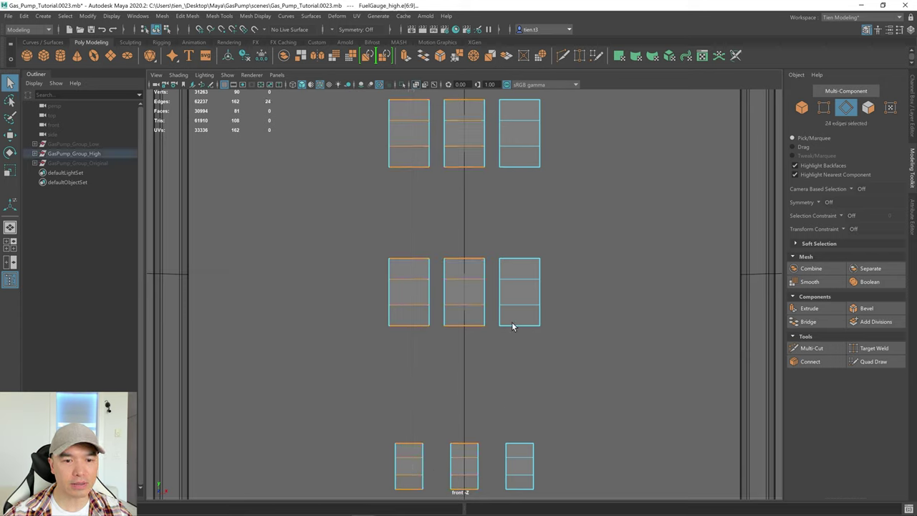
{"action": "left_click_drag", "start_coordinate": [518, 94], "coordinate": [520, 495]}
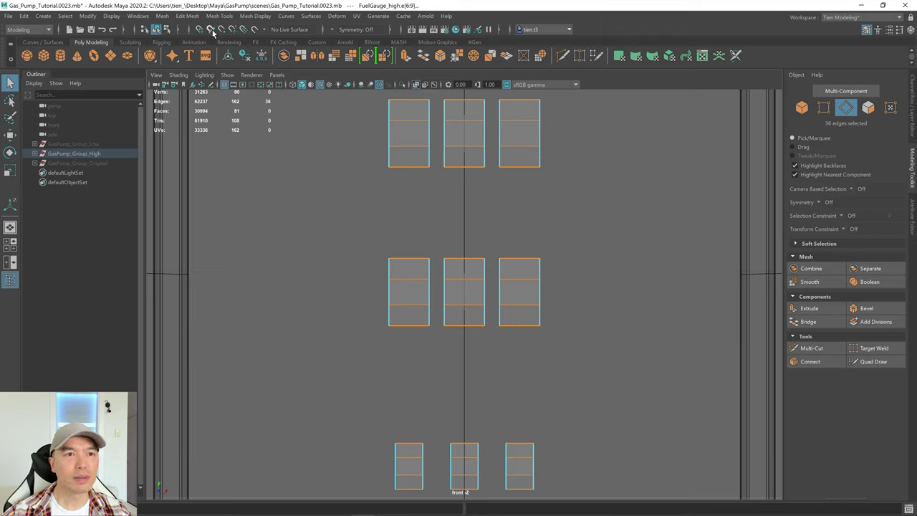
{"action": "left_click", "coordinate": [255, 17]}
{"action": "left_click", "coordinate": [283, 99]}
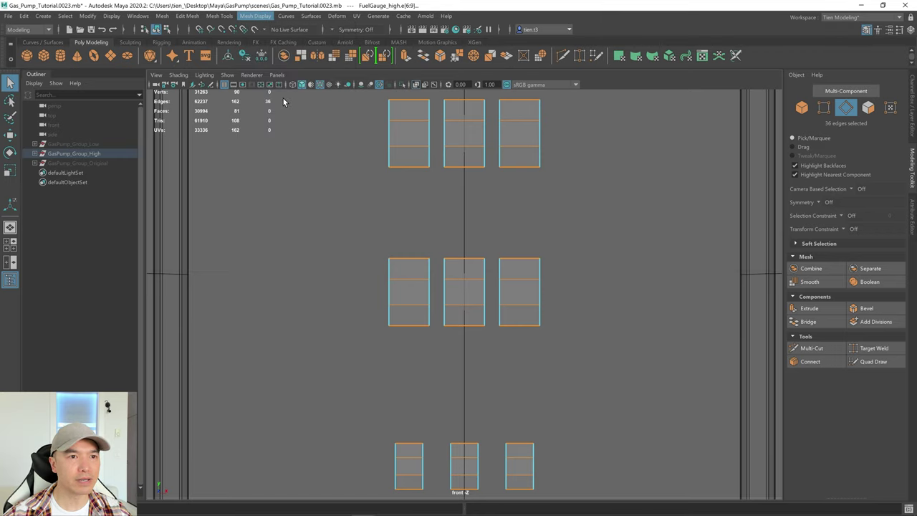
Go back to the perspective view, return the fuel gauge to object mode, deselect it, and check the whole pump
{"action": "scroll", "coordinate": [588, 247], "scroll_direction": "down", "scroll_amount": 10}
{"action": "key", "text": "space"}
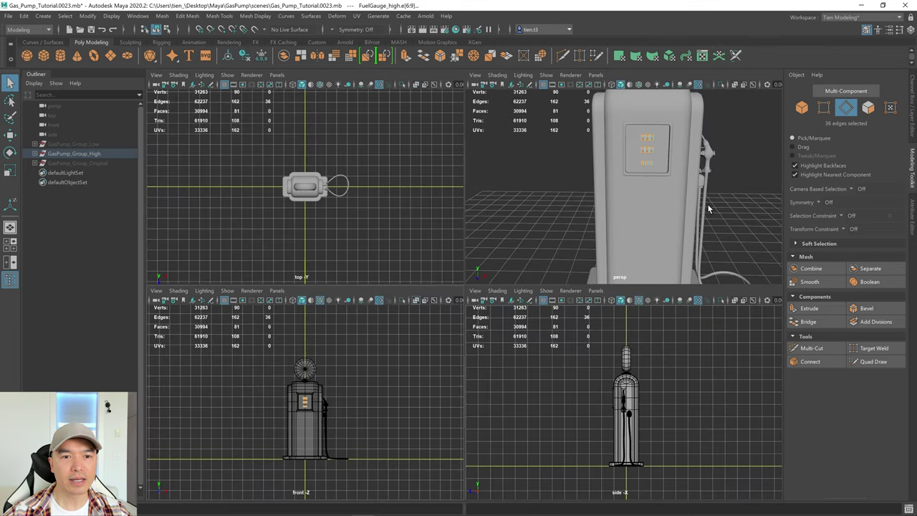
{"action": "key", "text": "space"}
{"action": "scroll", "coordinate": [527, 247], "scroll_direction": "up", "scroll_amount": 3}
{"action": "scroll", "coordinate": [526, 246], "scroll_direction": "down", "scroll_amount": 5}
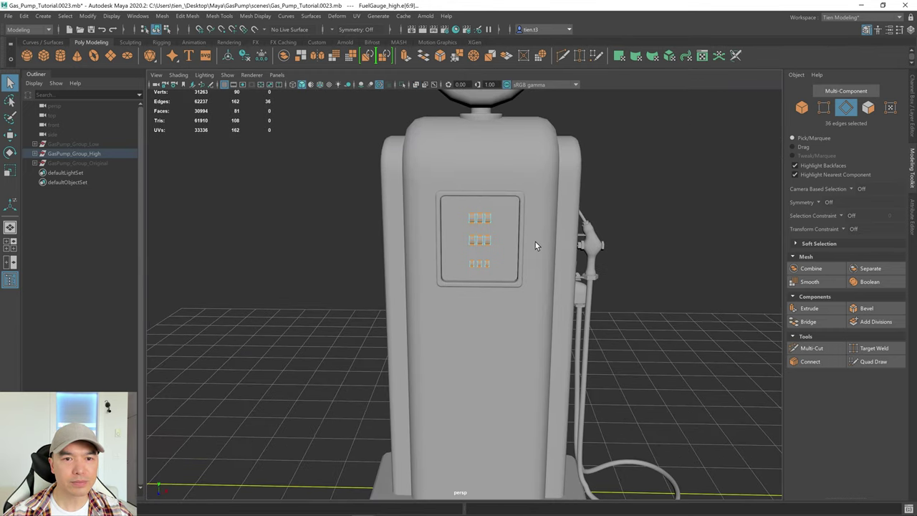
{"action": "right_click_drag", "start_coordinate": [512, 196], "coordinate": [551, 165]}
{"action": "scroll", "coordinate": [645, 187], "scroll_direction": "up", "scroll_amount": 6}
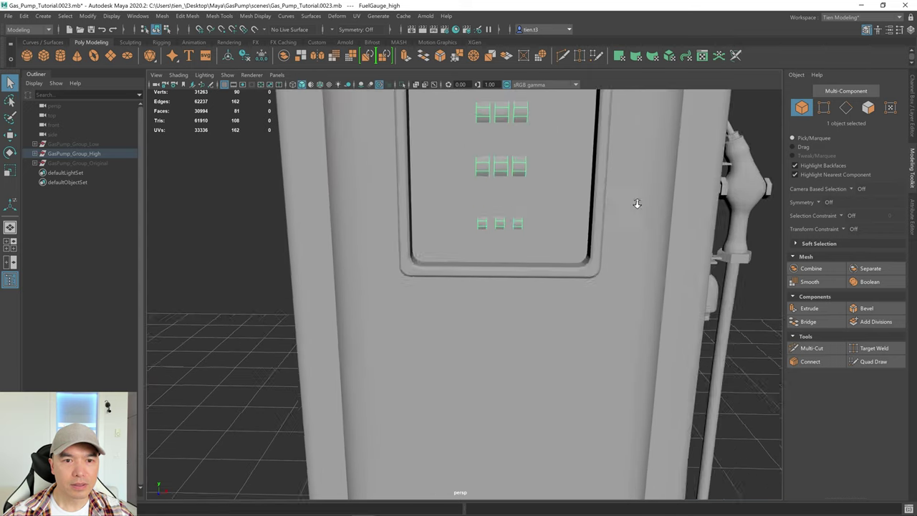
{"action": "left_click", "coordinate": [214, 262]}
{"action": "middle_click_drag", "start_coordinate": [541, 139], "coordinate": [451, 260], "text": "alt"}
{"action": "left_click_drag", "start_coordinate": [451, 260], "coordinate": [426, 255], "text": "alt"}
{"action": "scroll", "coordinate": [425, 255], "scroll_direction": "down", "scroll_amount": 5}
{"action": "scroll", "coordinate": [444, 243], "scroll_direction": "down", "scroll_amount": 4}
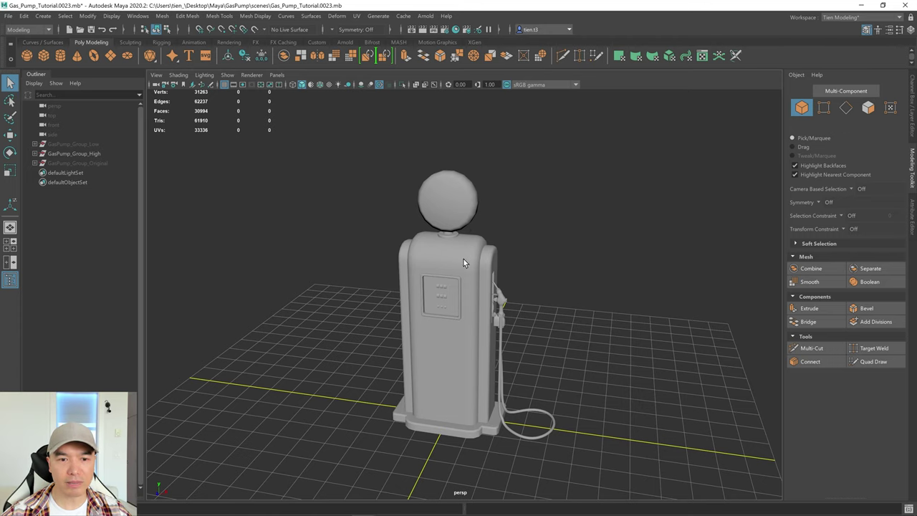
Export GasPump_Group_High as FBX to the QuickExports folder, overwriting GasPump_high.fbx, and clear the selection
{"action": "left_click", "coordinate": [70, 150]}
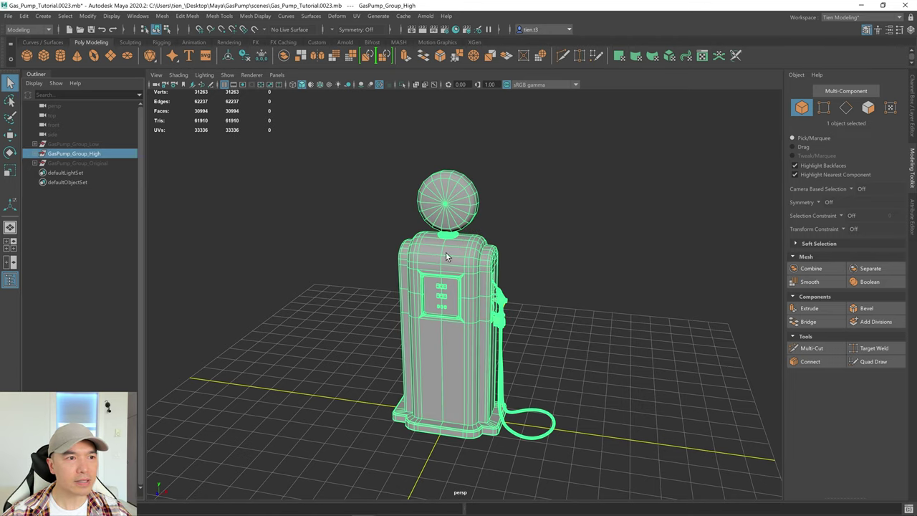
{"action": "scroll", "coordinate": [502, 265], "scroll_direction": "up", "scroll_amount": 3}
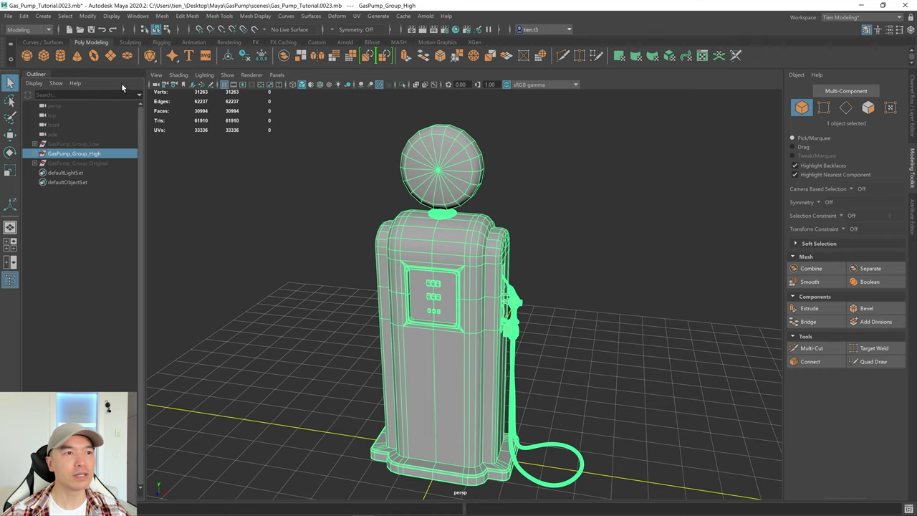
{"action": "left_click", "coordinate": [8, 16]}
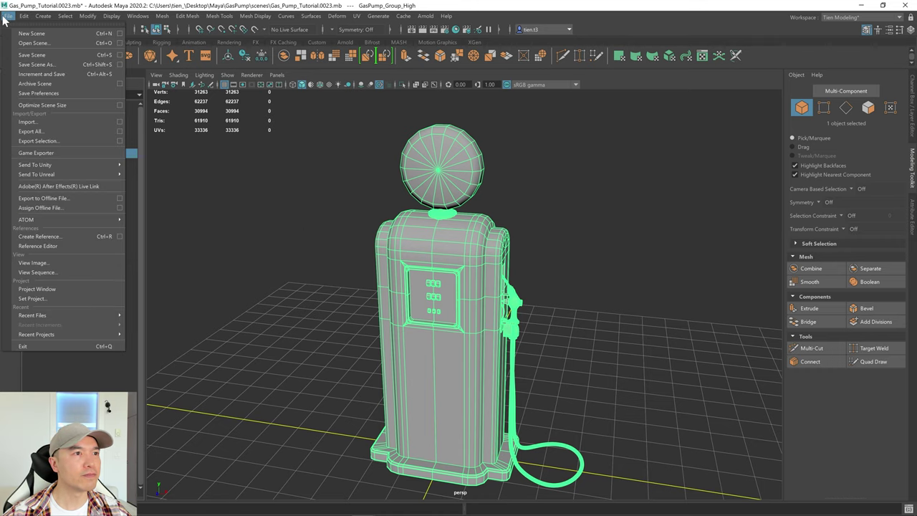
{"action": "left_click", "coordinate": [40, 141]}
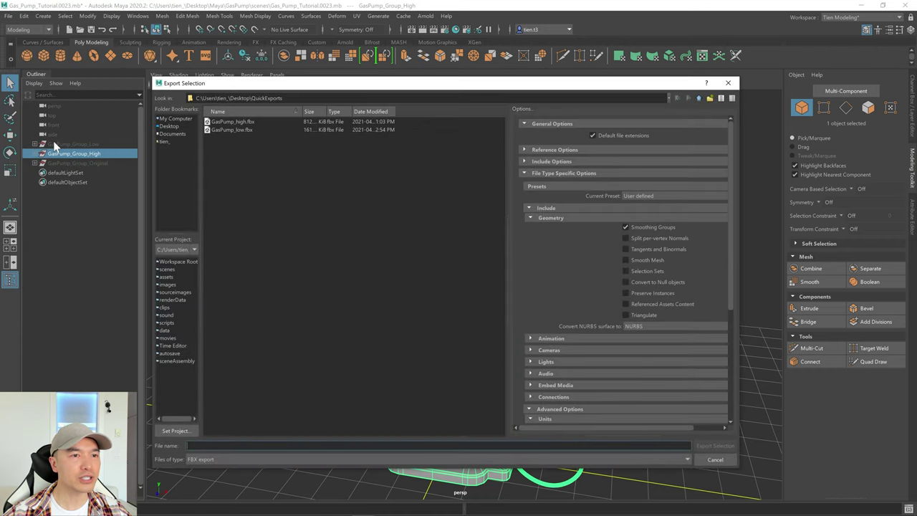
{"action": "left_click", "coordinate": [232, 123]}
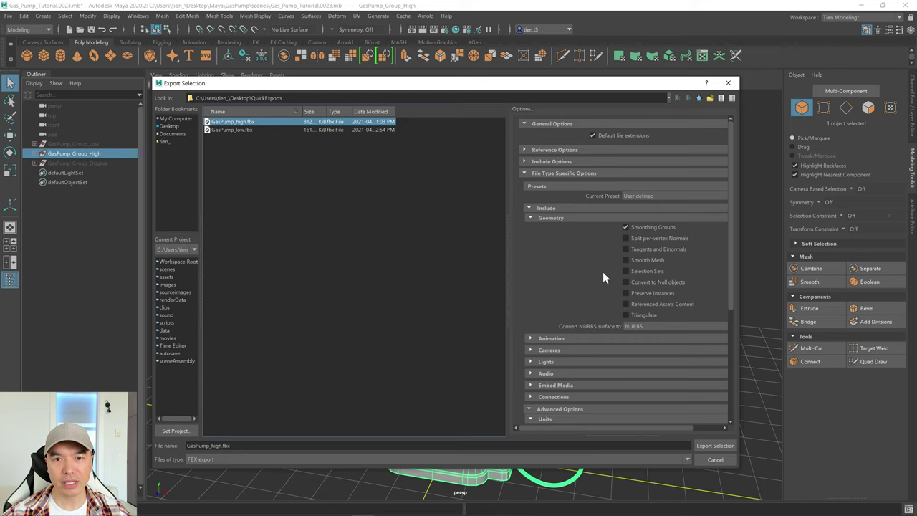
{"action": "left_click", "coordinate": [706, 446]}
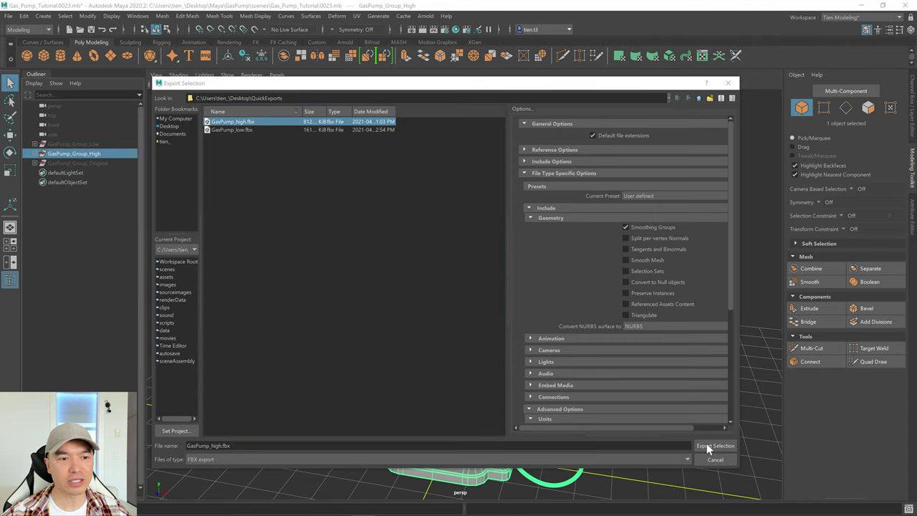
{"action": "left_click", "coordinate": [421, 293]}
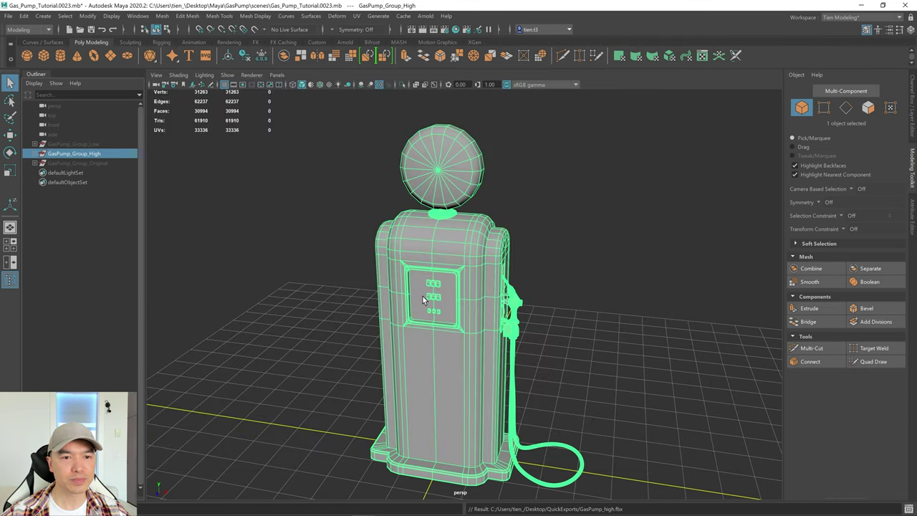
{"action": "left_click", "coordinate": [610, 316]}
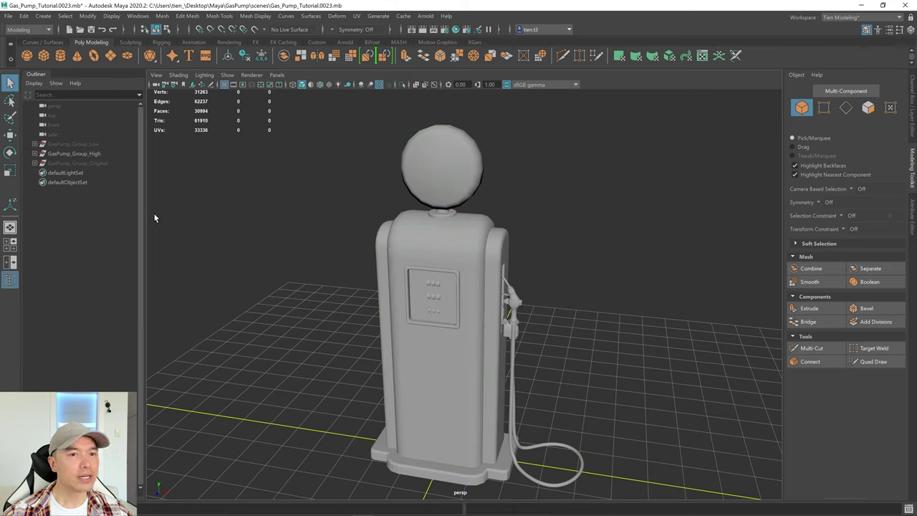
Hide GasPump_Group_High
{"action": "left_click", "coordinate": [91, 153]}
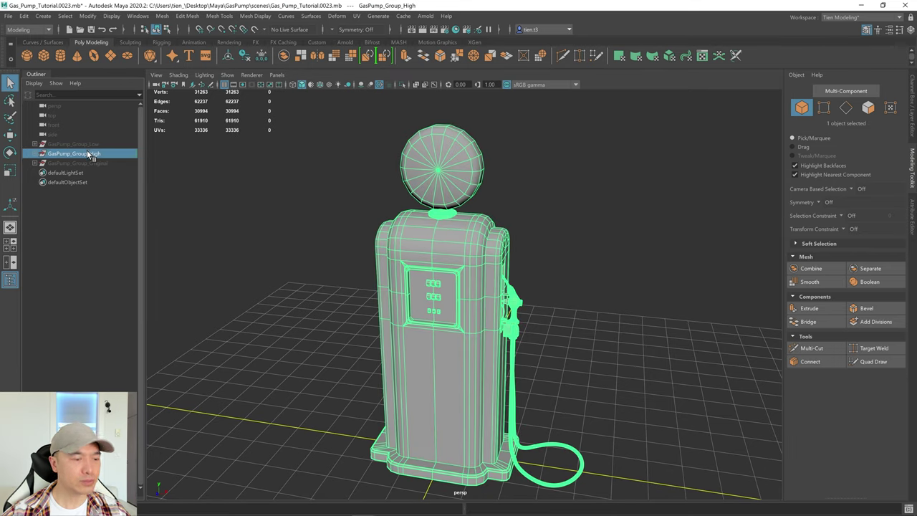
{"action": "key", "text": "ctrl+h"}
{"action": "left_click", "coordinate": [343, 260]}
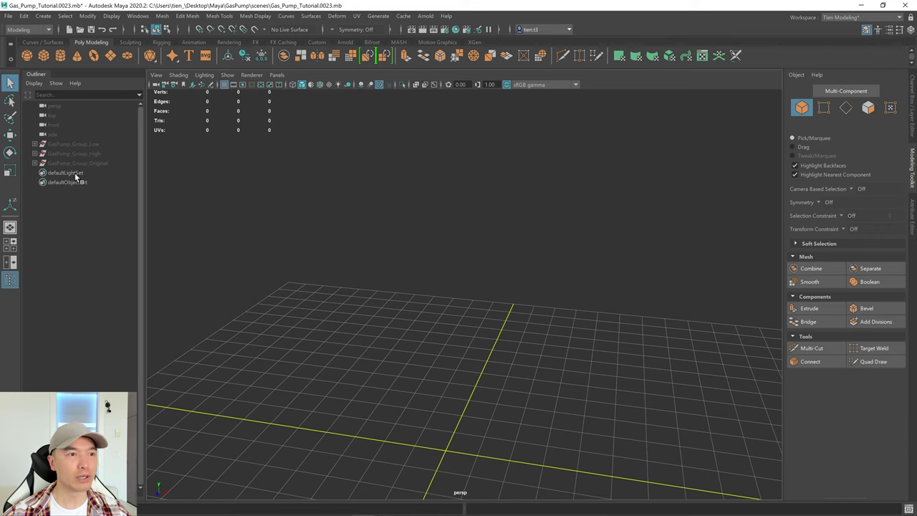
Unhide the GasPump_Group_Low group so the low-poly gas pump shows in the viewport
{"action": "left_click", "coordinate": [88, 144]}
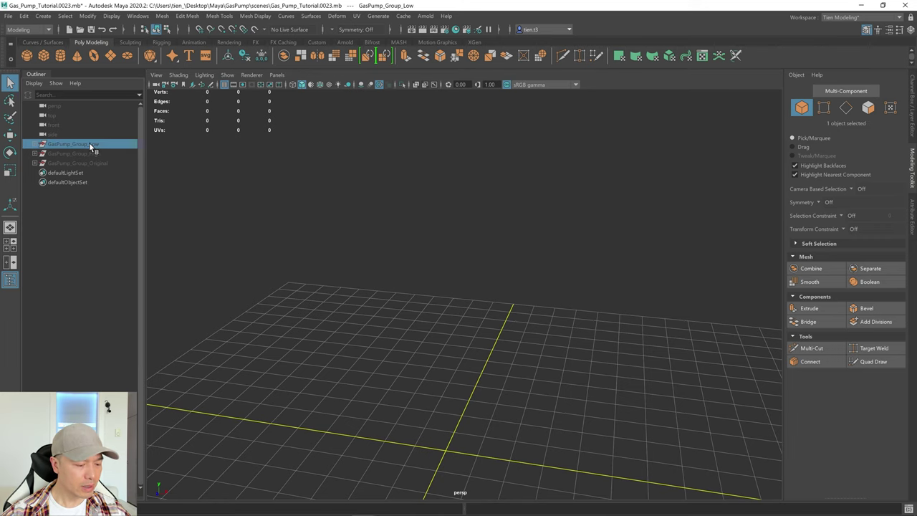
{"action": "key", "text": "shift+h"}
{"action": "left_click_drag", "start_coordinate": [437, 290], "coordinate": [440, 323], "text": "alt"}
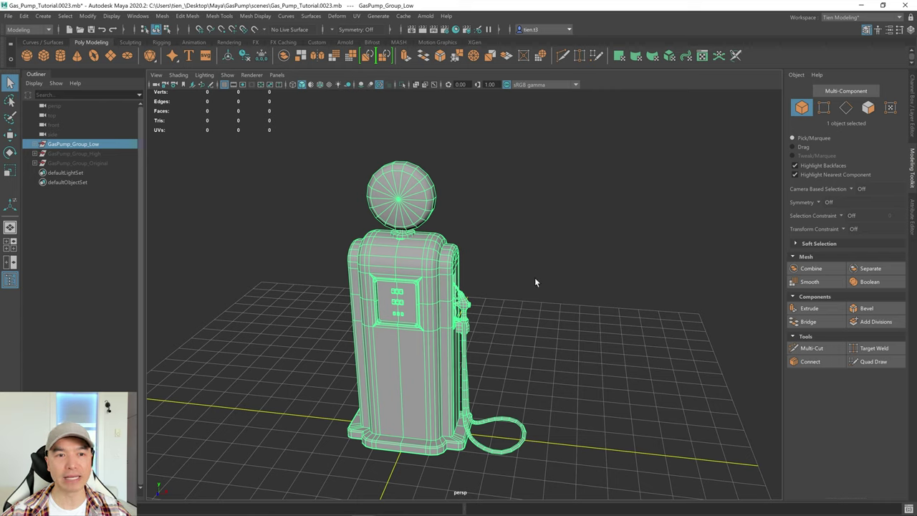
Select all 14 low-poly meshes in GasPump_Group_Low and soften all their edges
{"action": "left_click", "coordinate": [34, 144]}
{"action": "right_click_drag", "start_coordinate": [374, 199], "coordinate": [425, 163]}
{"action": "left_click_drag", "start_coordinate": [297, 151], "coordinate": [567, 508]}
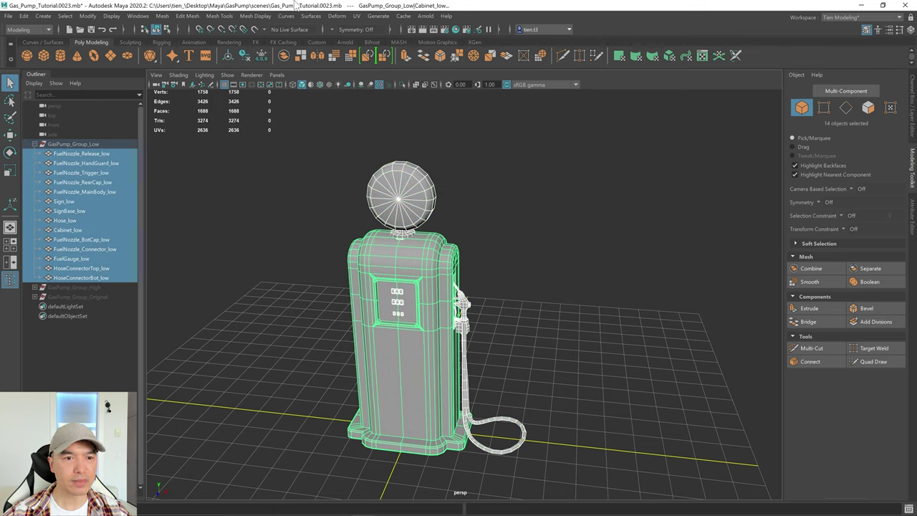
{"action": "left_click", "coordinate": [259, 15]}
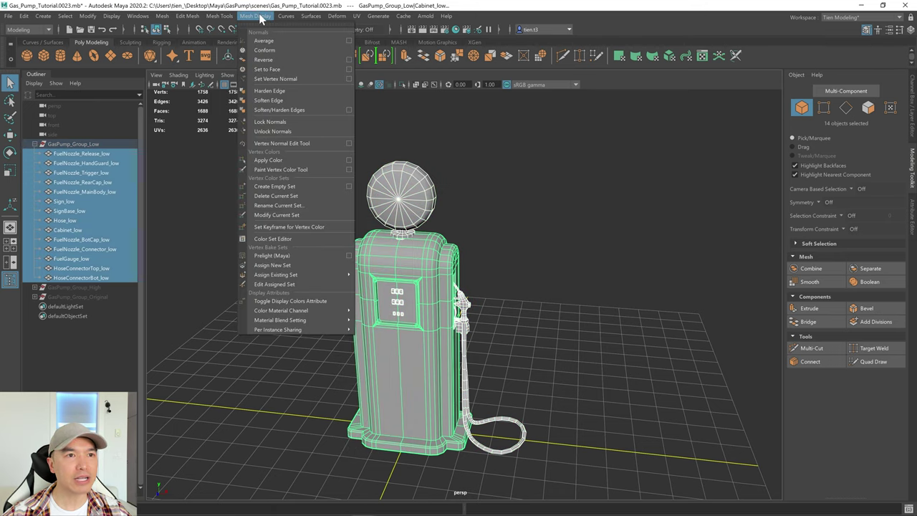
{"action": "left_click", "coordinate": [284, 101]}
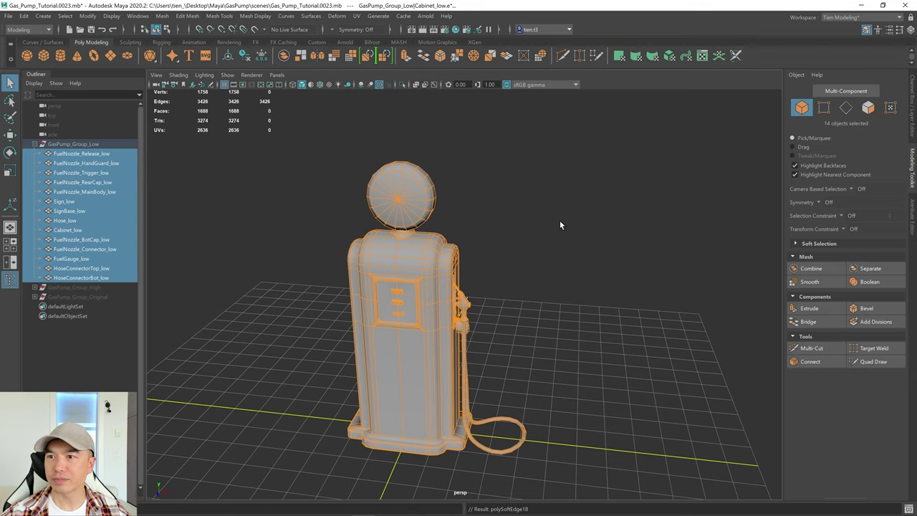
{"action": "left_click", "coordinate": [512, 220]}
Select the outer edge loop of the raised gauge frame on the cabinet front and harden it
{"action": "scroll", "coordinate": [502, 225], "scroll_direction": "up", "scroll_amount": 3}
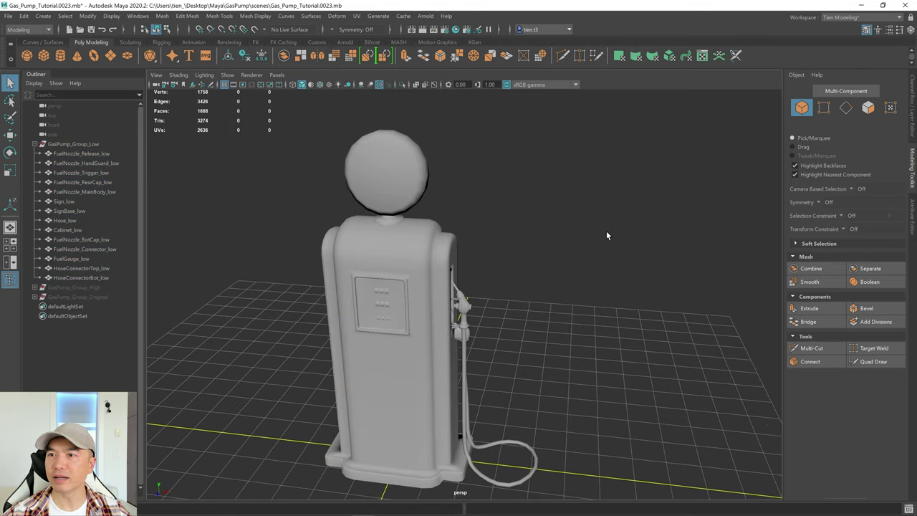
{"action": "scroll", "coordinate": [416, 272], "scroll_direction": "up", "scroll_amount": 5}
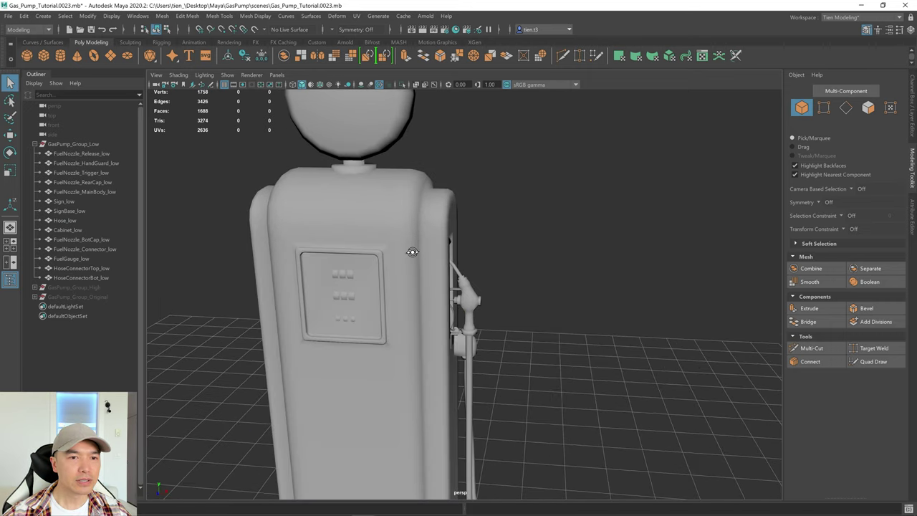
{"action": "mouse_move", "coordinate": [413, 252]}
{"action": "left_mouse_down", "text": "alt"}
{"action": "mouse_move", "coordinate": [442, 225]}
{"action": "mouse_move", "coordinate": [522, 263]}
{"action": "mouse_move", "coordinate": [472, 258]}
{"action": "mouse_move", "coordinate": [543, 262]}
{"action": "mouse_move", "coordinate": [344, 241]}
{"action": "mouse_move", "coordinate": [424, 263]}
{"action": "left_mouse_up", "text": "alt"}
{"action": "scroll", "coordinate": [410, 249], "scroll_direction": "up", "scroll_amount": 3}
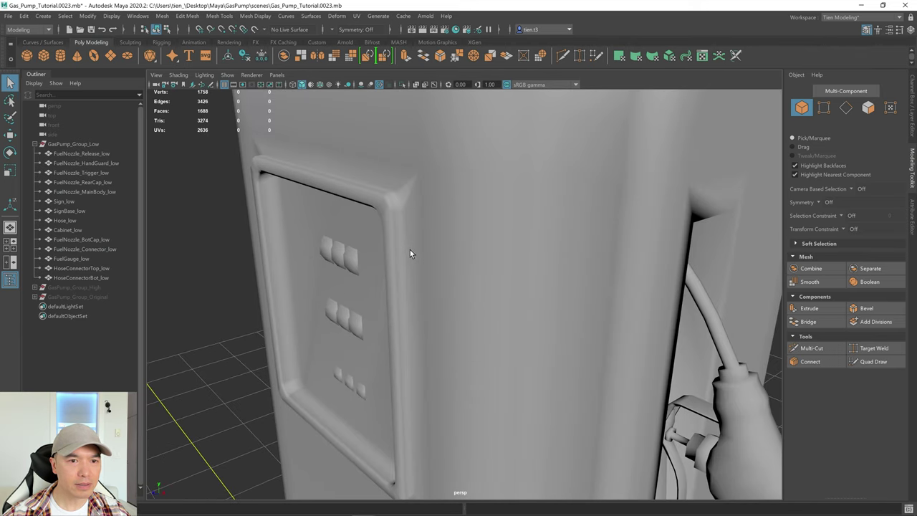
{"action": "left_click", "coordinate": [397, 231]}
{"action": "right_click_drag", "start_coordinate": [394, 195], "coordinate": [392, 170]}
{"action": "double_click", "coordinate": [392, 237]}
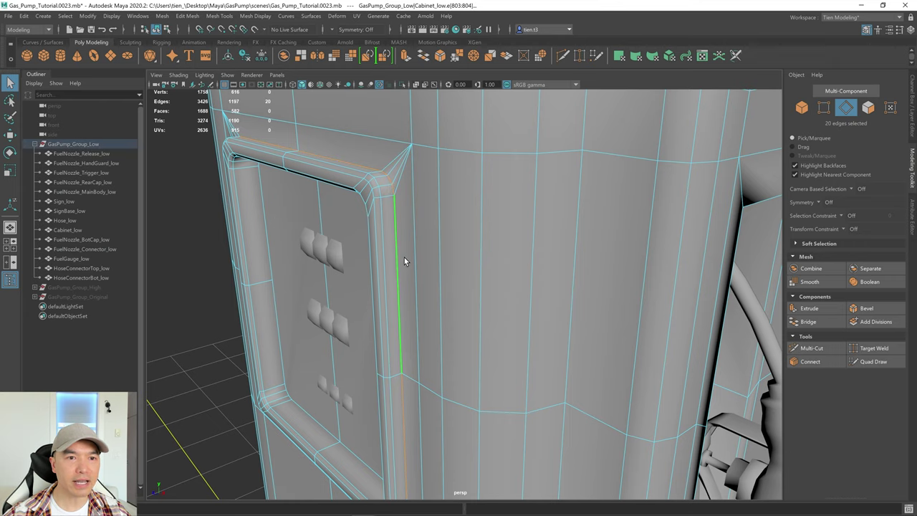
{"action": "scroll", "coordinate": [412, 276], "scroll_direction": "down", "scroll_amount": 2}
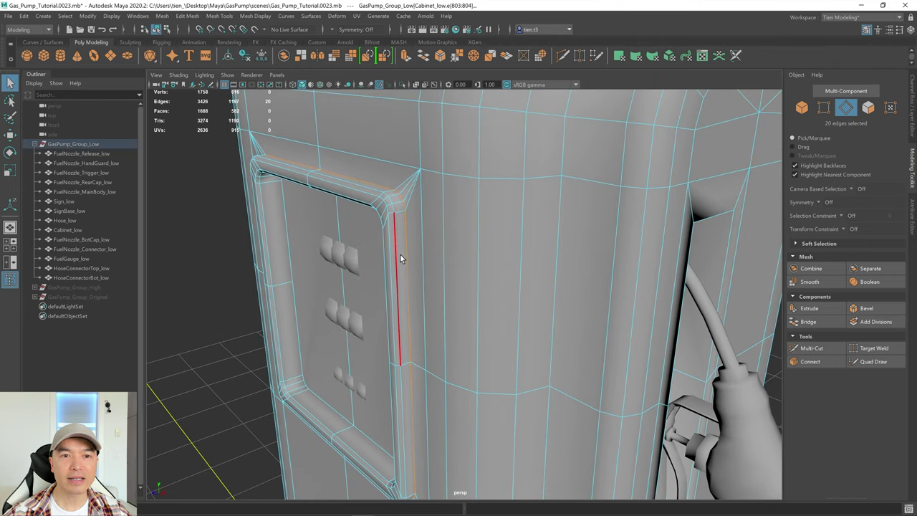
{"action": "right_click", "coordinate": [471, 221], "text": "shift"}
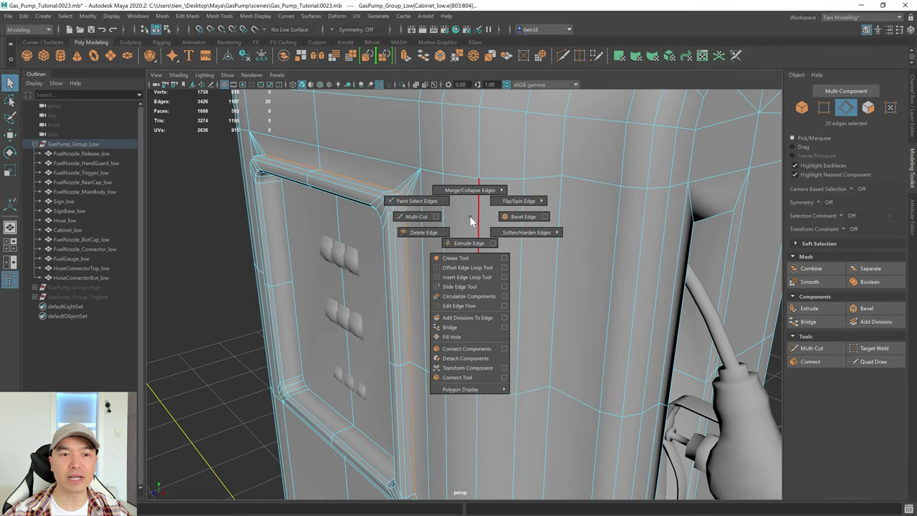
{"action": "right_click_drag", "start_coordinate": [471, 220], "coordinate": [526, 243], "text": "shift"}
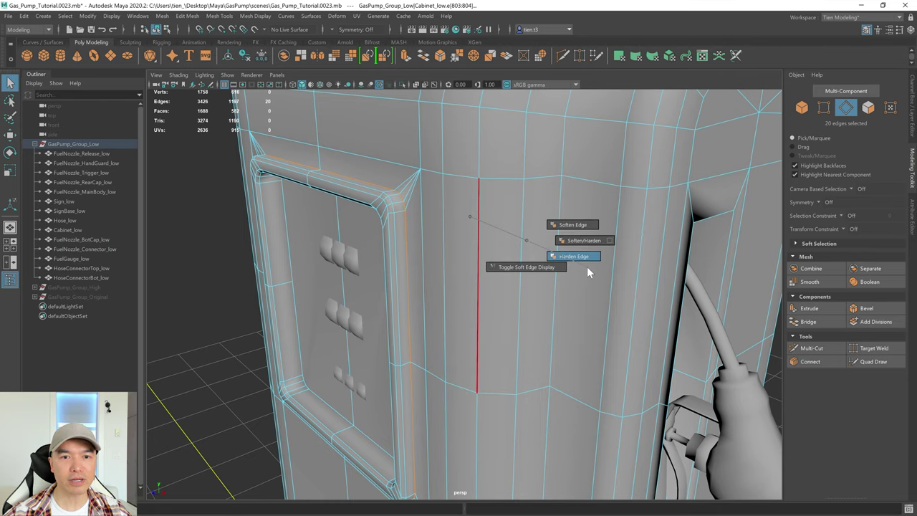
{"action": "right_click_drag", "start_coordinate": [587, 268], "coordinate": [586, 266], "text": "shift"}
Switch to face selection and select the two recessed faces inside the cabinet's gauge frame
{"action": "left_click_drag", "start_coordinate": [422, 280], "coordinate": [467, 280], "text": "alt"}
{"action": "scroll", "coordinate": [467, 280], "scroll_direction": "down", "scroll_amount": 3}
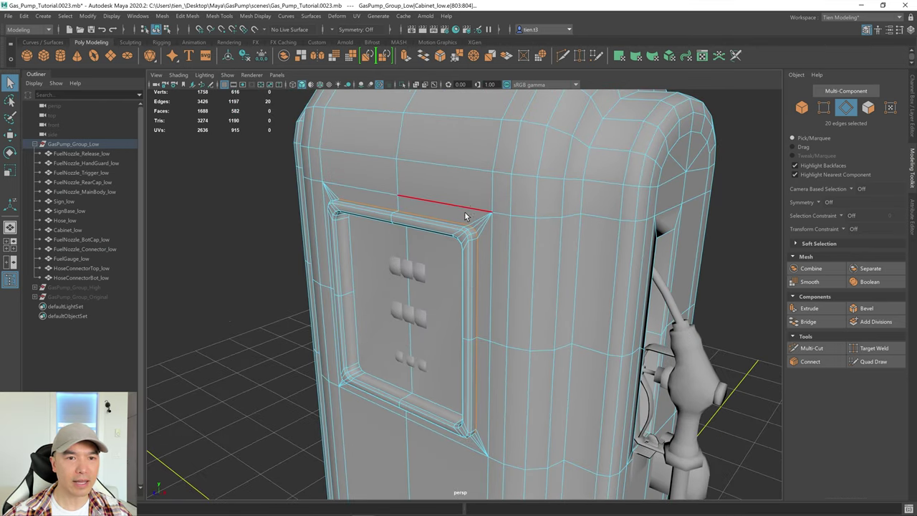
{"action": "left_click_drag", "start_coordinate": [473, 242], "coordinate": [443, 247], "text": "alt"}
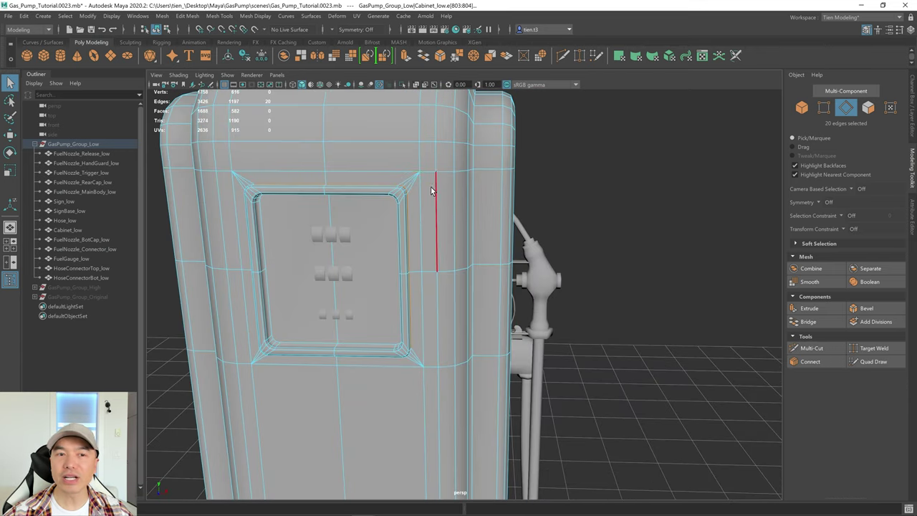
{"action": "scroll", "coordinate": [462, 251], "scroll_direction": "up", "scroll_amount": 3}
{"action": "left_click_drag", "start_coordinate": [380, 252], "coordinate": [430, 272], "text": "alt"}
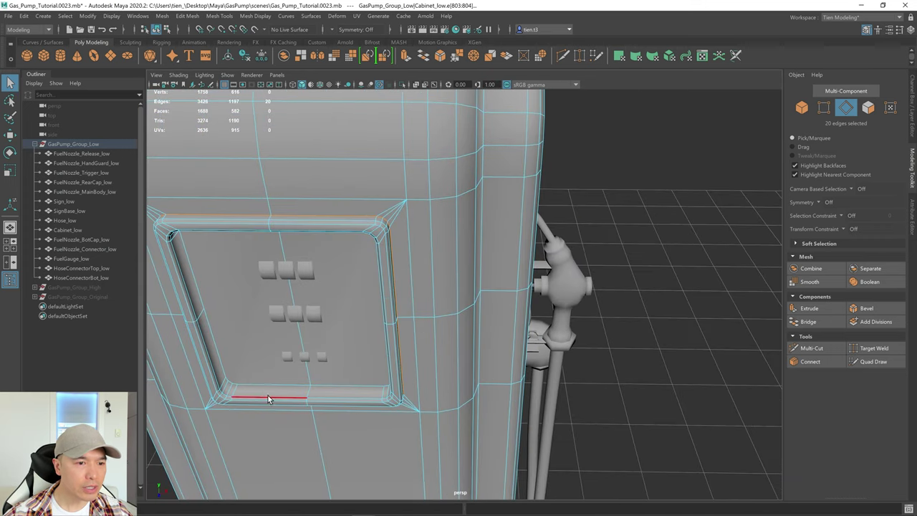
{"action": "left_click", "coordinate": [262, 384]}
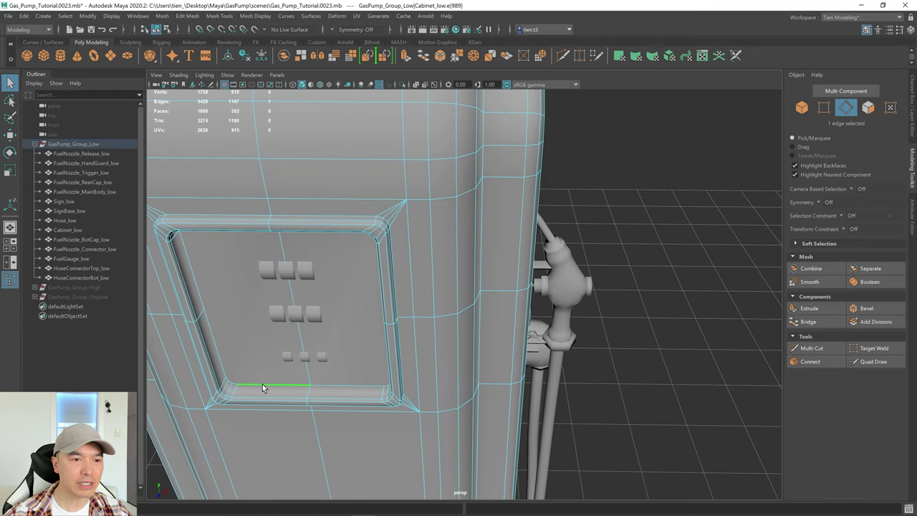
{"action": "mouse_move", "coordinate": [321, 369]}
{"action": "left_mouse_down", "text": "alt"}
{"action": "mouse_move", "coordinate": [352, 385]}
{"action": "mouse_move", "coordinate": [328, 368]}
{"action": "left_mouse_up", "text": "alt"}
{"action": "right_click_drag", "start_coordinate": [280, 190], "coordinate": [282, 224]}
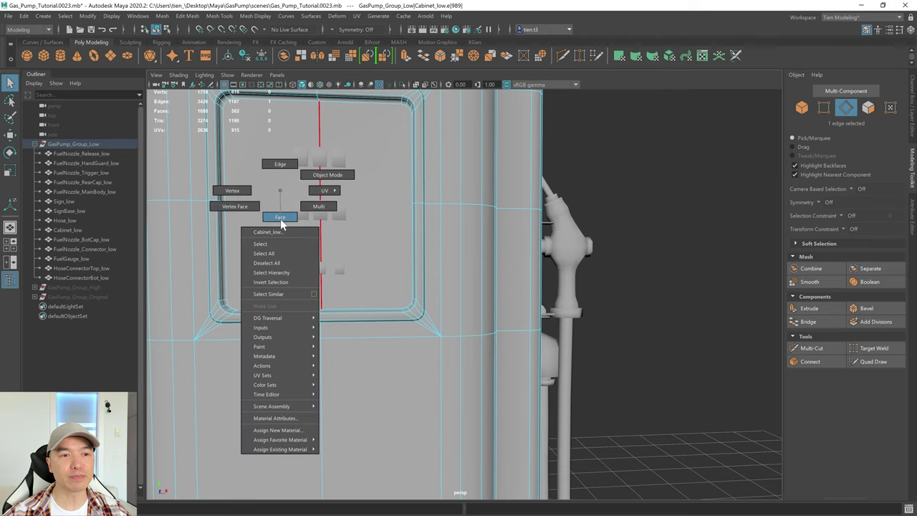
{"action": "left_click", "coordinate": [267, 214]}
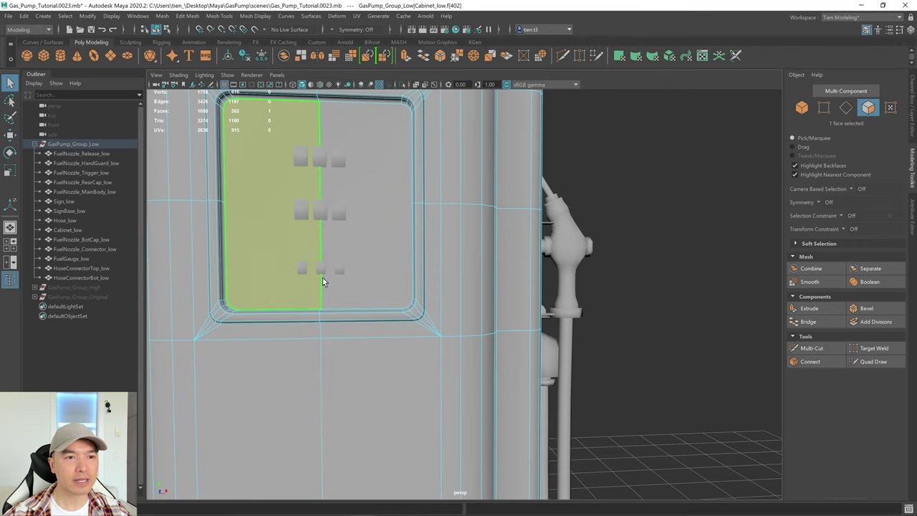
{"action": "left_click", "coordinate": [375, 229], "text": "shift"}
{"action": "scroll", "coordinate": [374, 251], "scroll_direction": "down", "scroll_amount": 3}
{"action": "middle_click_drag", "start_coordinate": [374, 251], "coordinate": [390, 267], "text": "alt"}
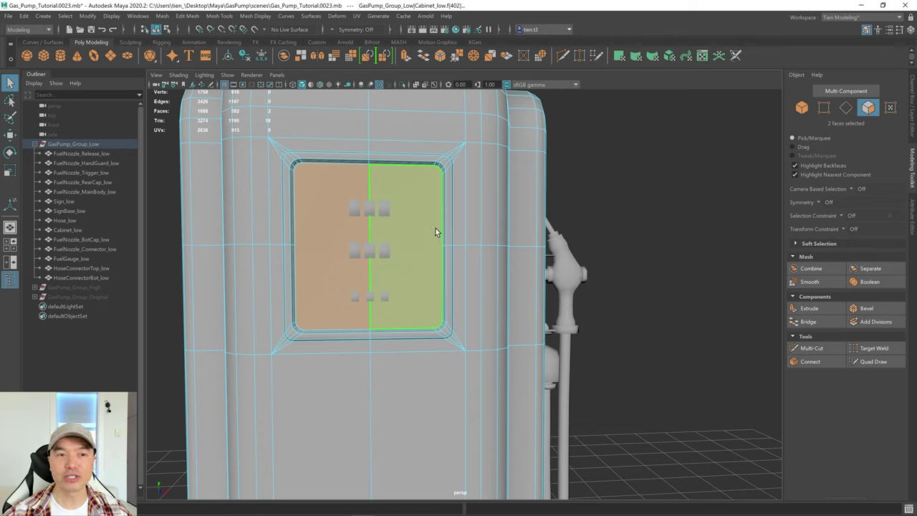
Convert the selected gauge panel faces to their edge perimeter and harden those edges
{"action": "right_click", "coordinate": [406, 207], "text": "ctrl"}
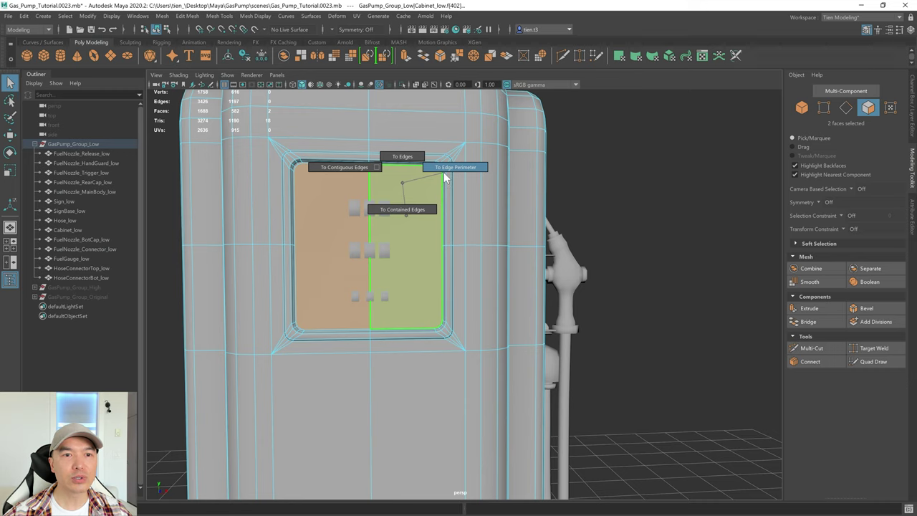
{"action": "left_click", "coordinate": [447, 177]}
{"action": "scroll", "coordinate": [405, 226], "scroll_direction": "up", "scroll_amount": 3}
{"action": "left_click_drag", "start_coordinate": [402, 230], "coordinate": [379, 238], "text": "alt"}
{"action": "middle_click_drag", "start_coordinate": [379, 238], "coordinate": [478, 239], "text": "alt"}
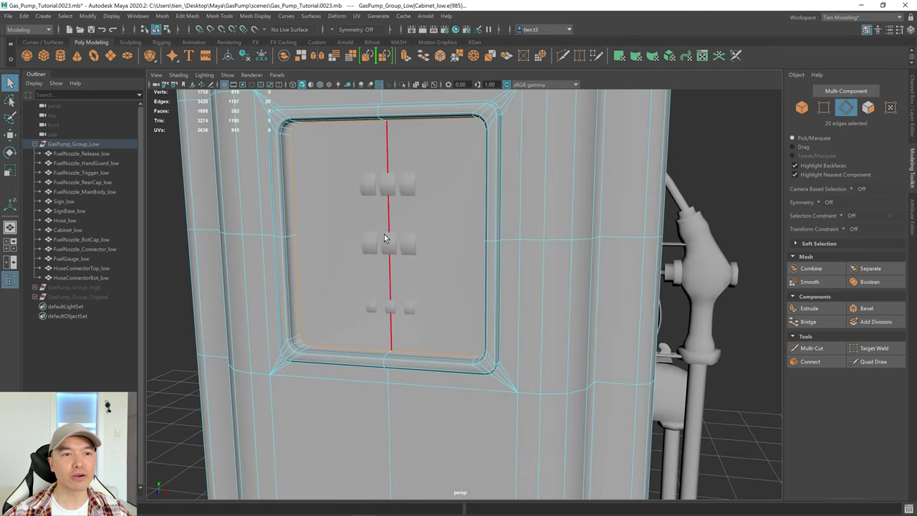
{"action": "right_click_drag", "start_coordinate": [337, 182], "coordinate": [446, 224], "text": "shift"}
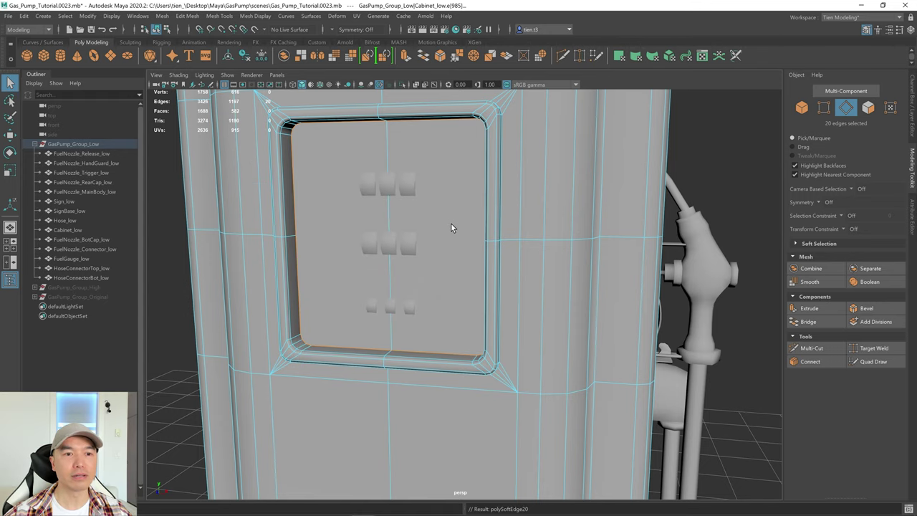
Examine the shading of the gauge frame, cabinet front, base and nozzle side from several angles
{"action": "mouse_move", "coordinate": [450, 223]}
{"action": "left_mouse_down", "text": "alt"}
{"action": "mouse_move", "coordinate": [416, 268]}
{"action": "mouse_move", "coordinate": [439, 269]}
{"action": "mouse_move", "coordinate": [485, 295]}
{"action": "left_mouse_up", "text": "alt"}
{"action": "scroll", "coordinate": [473, 319], "scroll_direction": "up", "scroll_amount": 5}
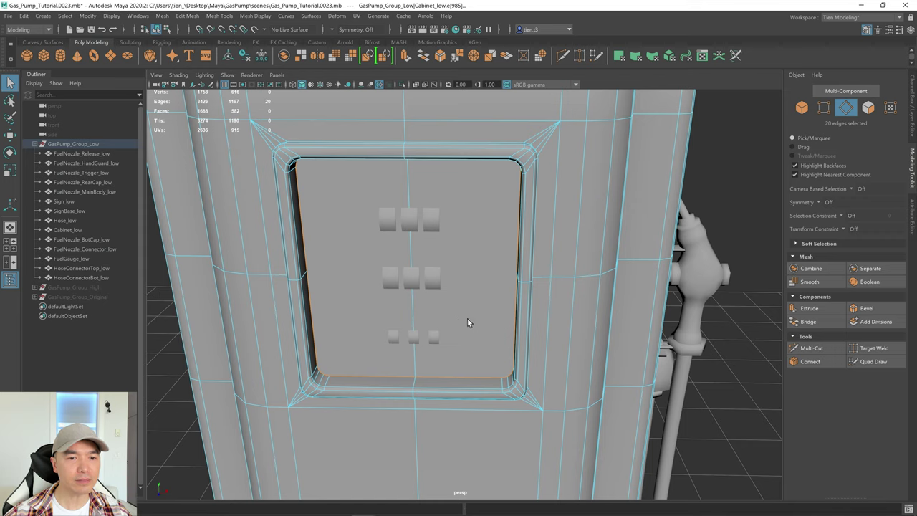
{"action": "mouse_move", "coordinate": [476, 329]}
{"action": "left_mouse_down", "text": "alt"}
{"action": "mouse_move", "coordinate": [463, 334]}
{"action": "mouse_move", "coordinate": [489, 327]}
{"action": "left_mouse_up", "text": "alt"}
{"action": "scroll", "coordinate": [515, 337], "scroll_direction": "down", "scroll_amount": 5}
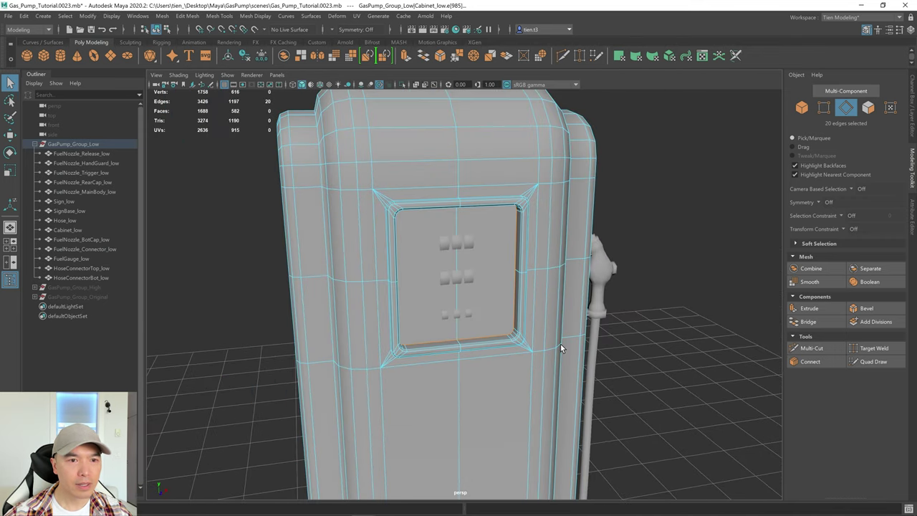
{"action": "scroll", "coordinate": [560, 344], "scroll_direction": "up", "scroll_amount": 4}
{"action": "middle_click_drag", "start_coordinate": [560, 344], "coordinate": [478, 207], "text": "alt"}
{"action": "left_click_drag", "start_coordinate": [479, 207], "coordinate": [488, 271], "text": "alt"}
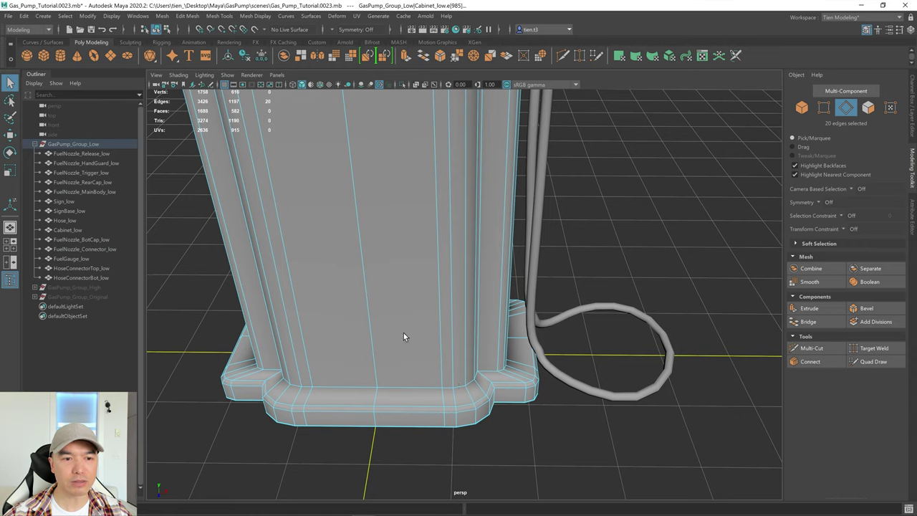
{"action": "left_click_drag", "start_coordinate": [519, 412], "coordinate": [458, 355], "text": "alt"}
{"action": "middle_click_drag", "start_coordinate": [459, 355], "coordinate": [530, 426], "text": "alt"}
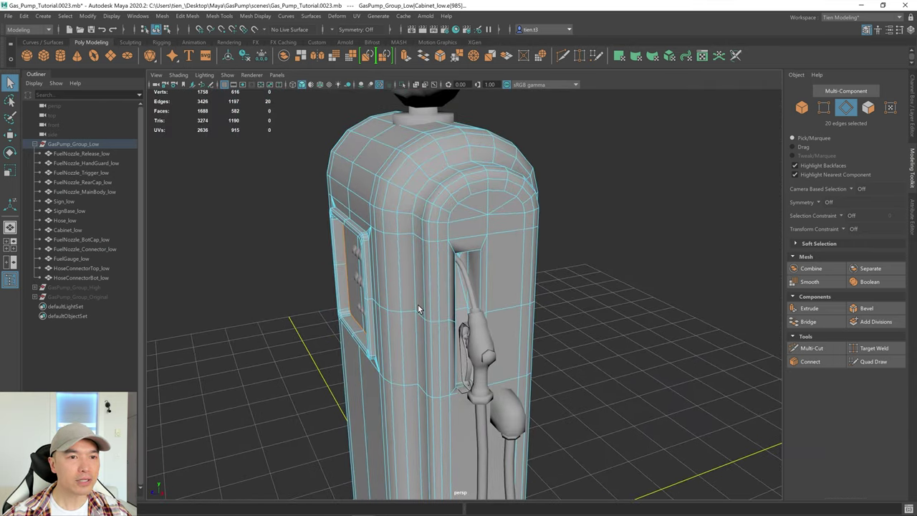
Return to object selection and isolate the Cabinet_low mesh in the viewport
{"action": "mouse_move", "coordinate": [420, 308]}
{"action": "left_mouse_down", "text": "alt"}
{"action": "mouse_move", "coordinate": [413, 334]}
{"action": "mouse_move", "coordinate": [414, 310]}
{"action": "left_mouse_up", "text": "alt"}
{"action": "right_click_drag", "start_coordinate": [428, 218], "coordinate": [460, 192]}
{"action": "left_click", "coordinate": [402, 85]}
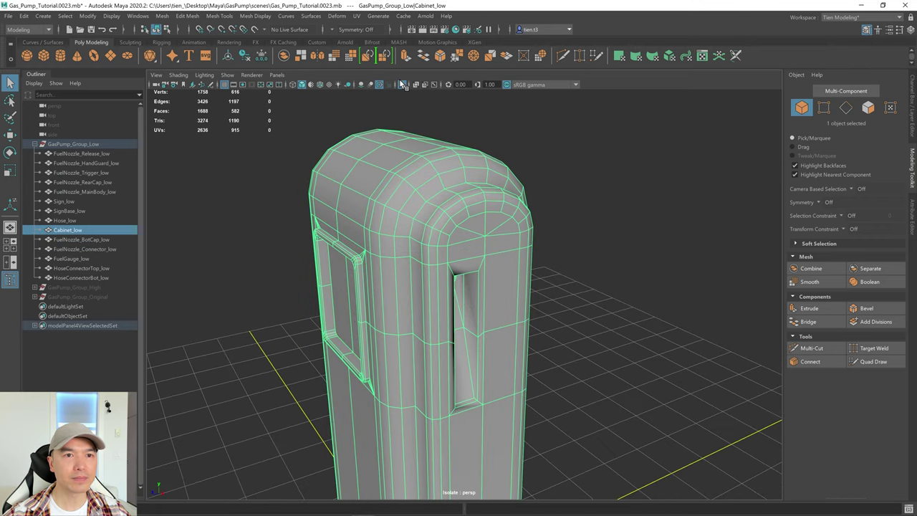
Switch to edge selection and select the edge loops that outline the nozzle recess in the cabinet's side
{"action": "right_click_drag", "start_coordinate": [505, 233], "coordinate": [553, 297], "text": "alt"}
{"action": "middle_click_drag", "start_coordinate": [525, 302], "coordinate": [484, 204], "text": "alt"}
{"action": "left_click_drag", "start_coordinate": [483, 207], "coordinate": [459, 209], "text": "alt"}
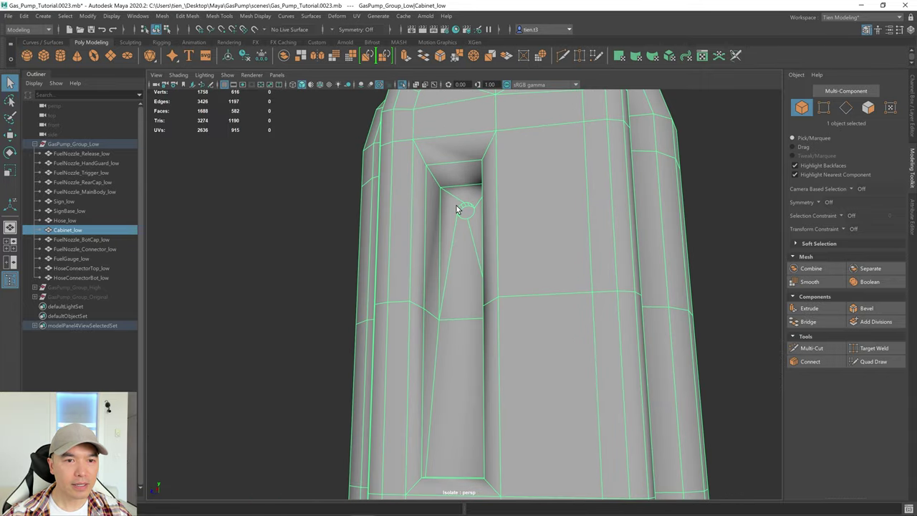
{"action": "middle_click_drag", "start_coordinate": [501, 235], "coordinate": [471, 178], "text": "alt"}
{"action": "left_click_drag", "start_coordinate": [471, 179], "coordinate": [369, 260], "text": "alt"}
{"action": "left_click_drag", "start_coordinate": [467, 132], "coordinate": [462, 232], "text": "alt"}
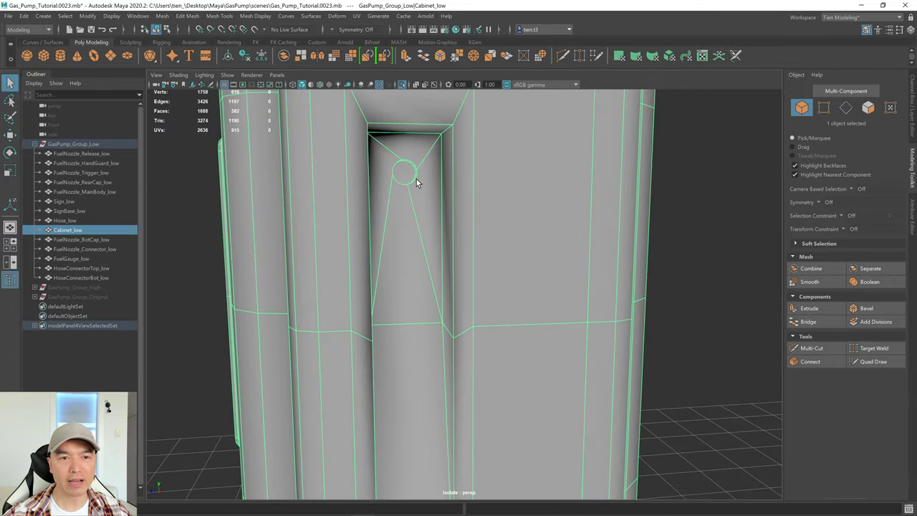
{"action": "left_click_drag", "start_coordinate": [394, 169], "coordinate": [372, 219], "text": "alt"}
{"action": "right_click_drag", "start_coordinate": [372, 199], "coordinate": [371, 172]}
{"action": "double_click", "coordinate": [374, 193]}
{"action": "left_click_drag", "start_coordinate": [373, 205], "coordinate": [444, 301], "text": "alt"}
{"action": "double_click", "coordinate": [393, 204], "text": "shift"}
Add the nozzle recess's inner horizontal crease edge and the side and bottom edges of its lower back face to the edge selection
{"action": "left_click", "coordinate": [435, 307], "text": "shift"}
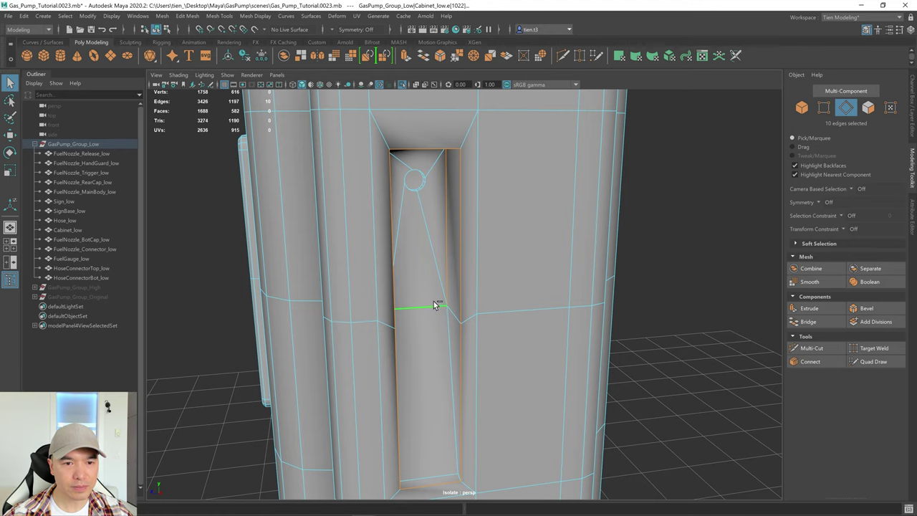
{"action": "left_click", "coordinate": [462, 342]}
{"action": "key", "text": "ctrl+z"}
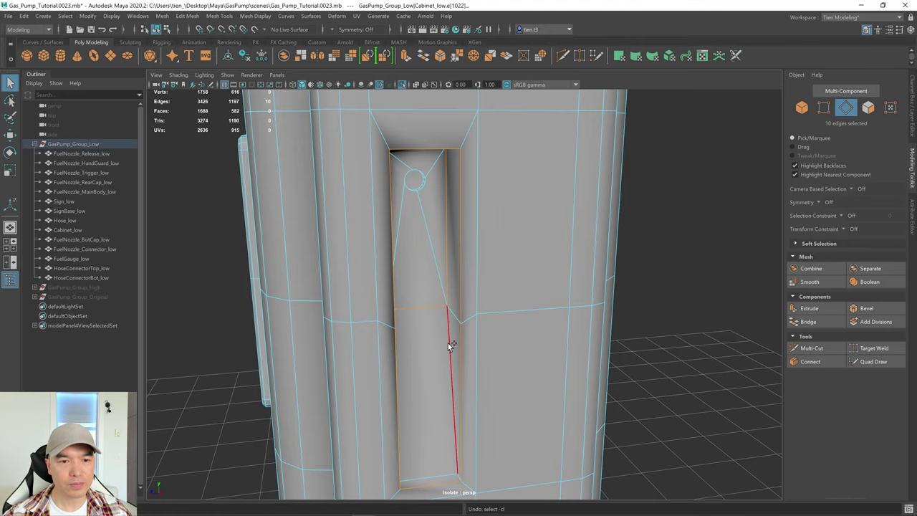
{"action": "left_click", "coordinate": [449, 346], "text": "shift"}
{"action": "left_click_drag", "start_coordinate": [448, 360], "coordinate": [405, 356], "text": "alt"}
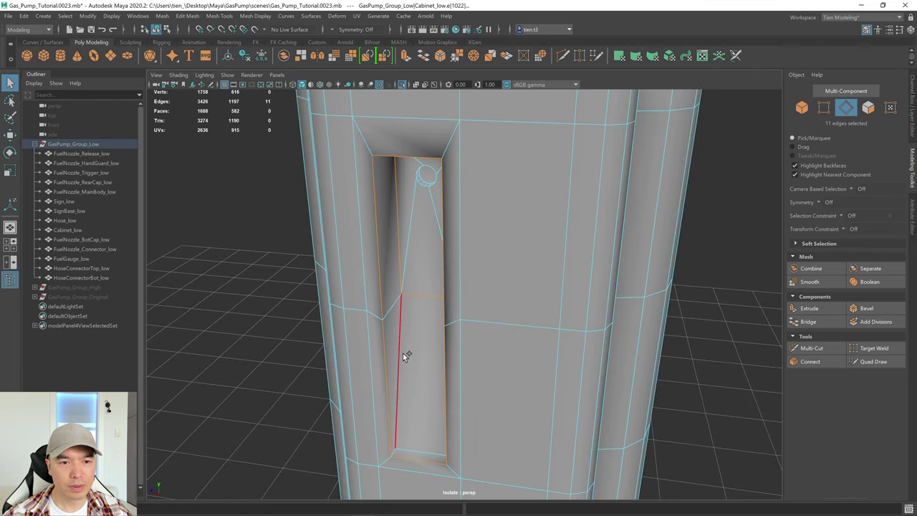
{"action": "left_click", "coordinate": [403, 353], "text": "shift"}
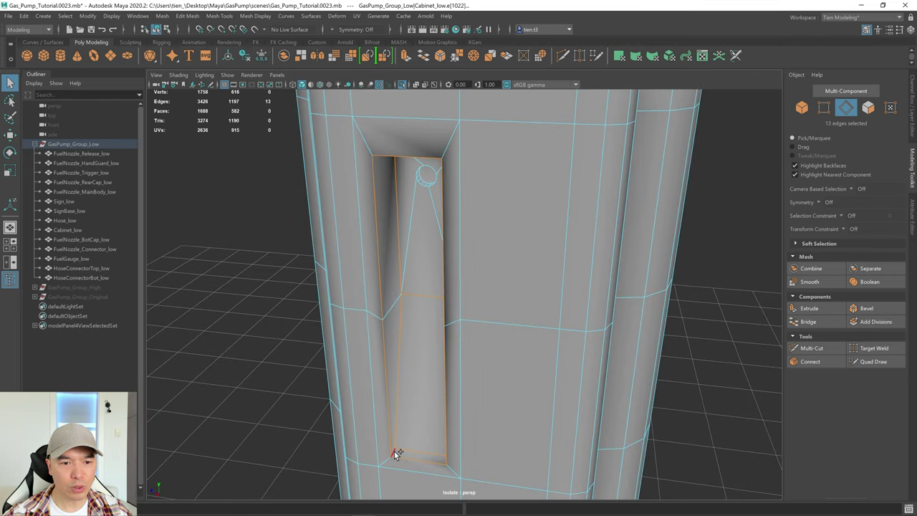
{"action": "left_click", "coordinate": [396, 454], "text": "shift"}
{"action": "left_click_drag", "start_coordinate": [401, 420], "coordinate": [448, 331], "text": "alt"}
{"action": "left_click", "coordinate": [458, 405], "text": "shift"}
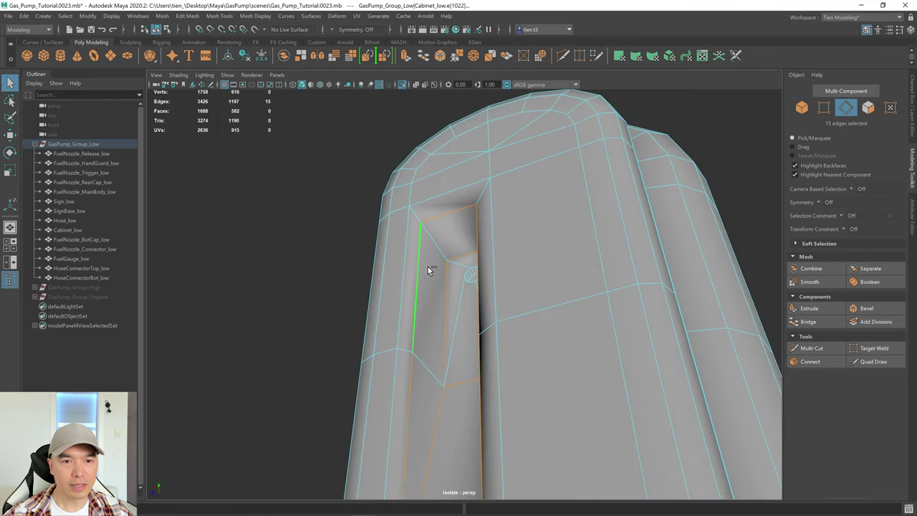
Add the remaining upper edges of the nozzle recess to the selection and harden all selected edges
{"action": "left_click", "coordinate": [436, 247], "text": "shift"}
{"action": "left_click_drag", "start_coordinate": [437, 247], "coordinate": [502, 330], "text": "alt"}
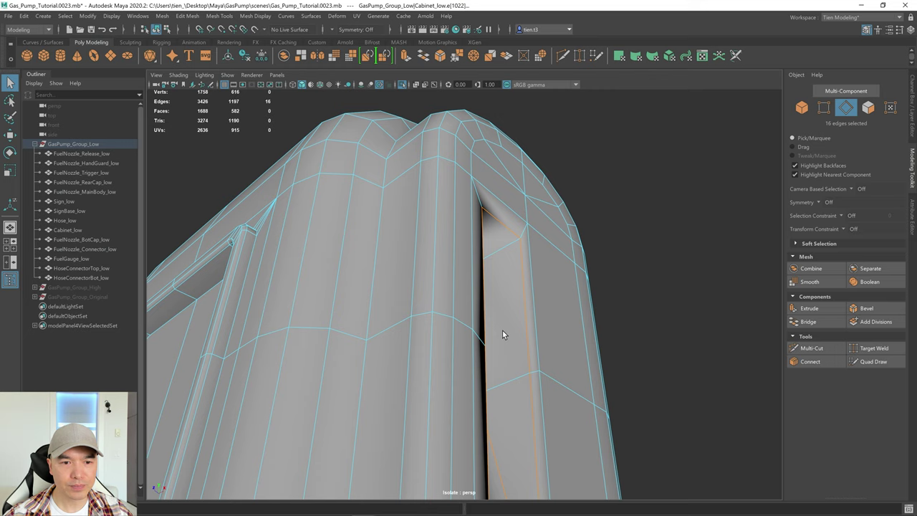
{"action": "left_click", "coordinate": [510, 248], "text": "shift"}
{"action": "left_click_drag", "start_coordinate": [510, 248], "coordinate": [499, 280], "text": "alt"}
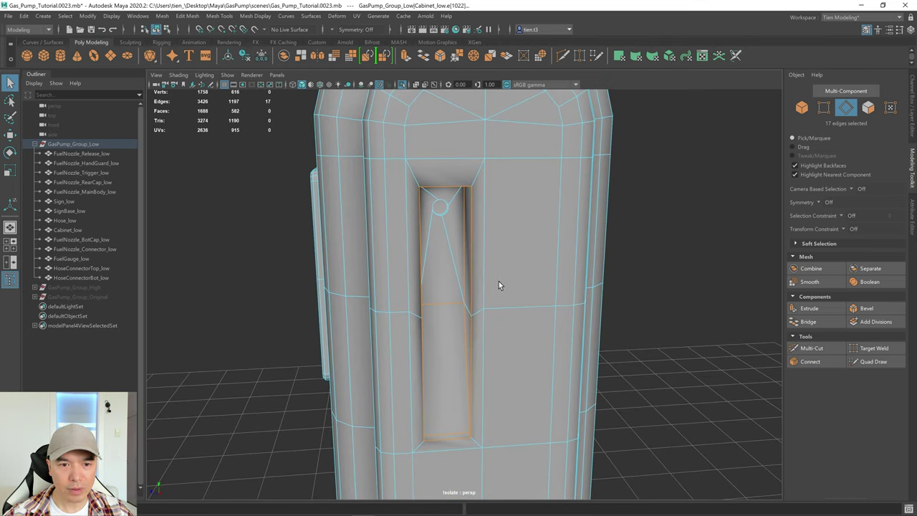
{"action": "right_click", "coordinate": [519, 244], "text": "shift"}
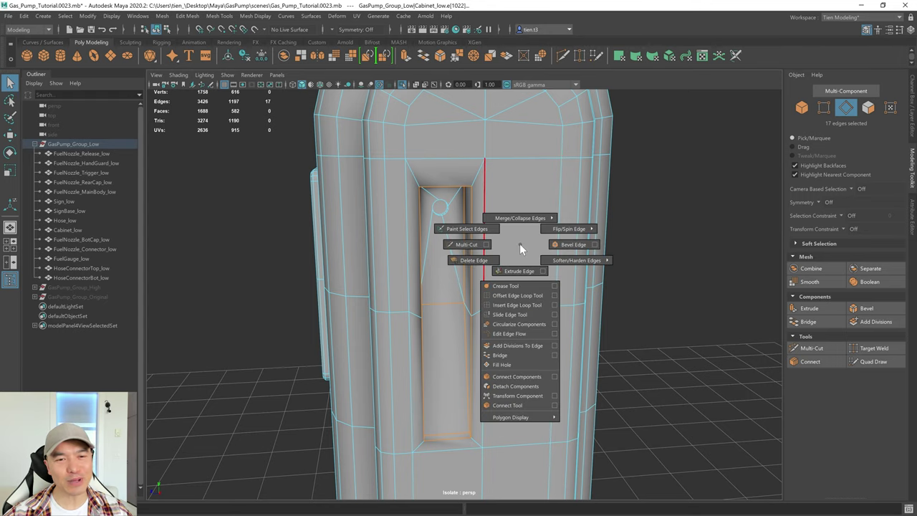
{"action": "right_click_drag", "start_coordinate": [537, 254], "coordinate": [731, 325], "text": "shift"}
Switch to face selection and select the full ring of faces forming the inner wall of the recess's round hole
{"action": "scroll", "coordinate": [493, 364], "scroll_direction": "up", "scroll_amount": 5}
{"action": "middle_click_drag", "start_coordinate": [491, 322], "coordinate": [499, 402], "text": "alt"}
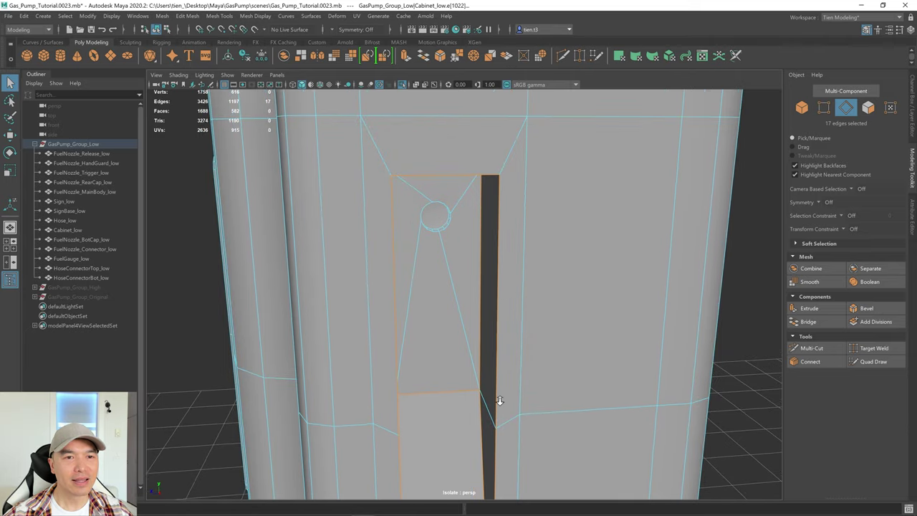
{"action": "scroll", "coordinate": [451, 272], "scroll_direction": "up", "scroll_amount": 3}
{"action": "middle_click_drag", "start_coordinate": [451, 272], "coordinate": [480, 375], "text": "alt"}
{"action": "scroll", "coordinate": [480, 375], "scroll_direction": "up", "scroll_amount": 2}
{"action": "left_click_drag", "start_coordinate": [480, 374], "coordinate": [467, 369], "text": "alt"}
{"action": "scroll", "coordinate": [467, 370], "scroll_direction": "up", "scroll_amount": 2}
{"action": "scroll", "coordinate": [467, 371], "scroll_direction": "up", "scroll_amount": 4}
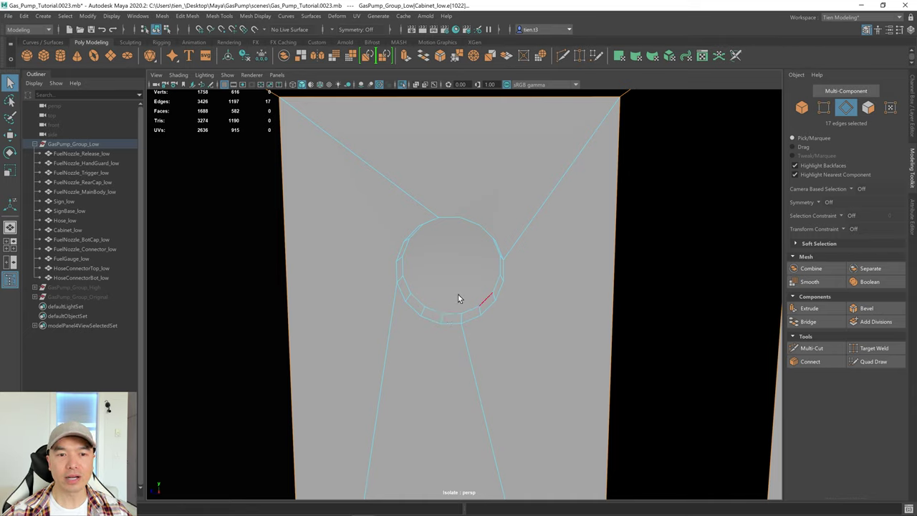
{"action": "right_click_drag", "start_coordinate": [447, 248], "coordinate": [447, 262]}
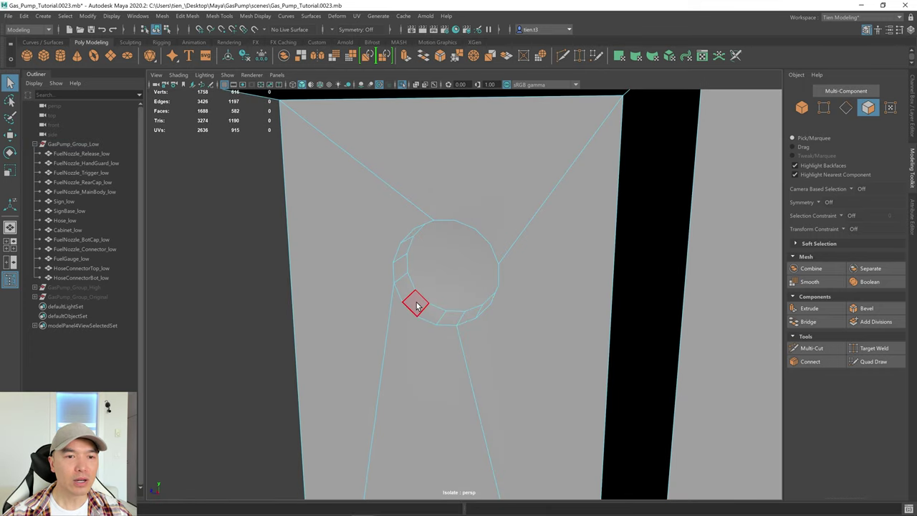
{"action": "left_click", "coordinate": [416, 305]}
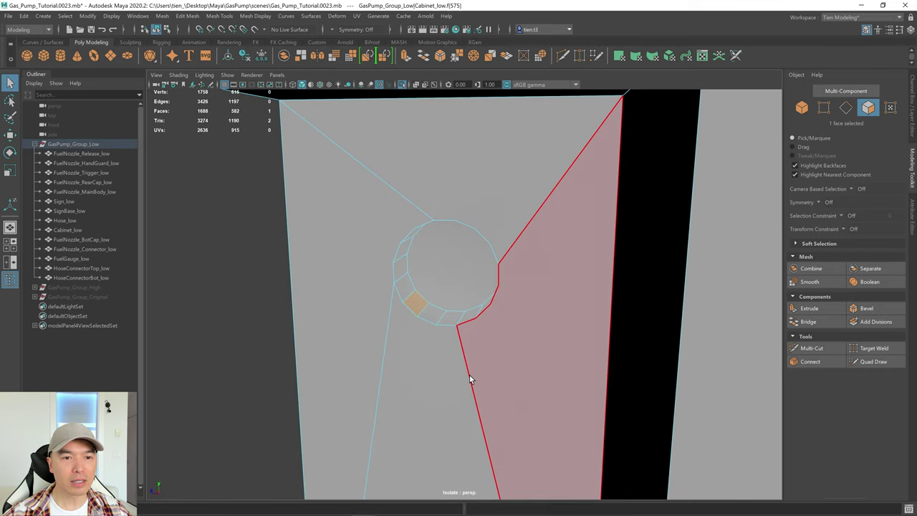
{"action": "double_click", "coordinate": [435, 317]}
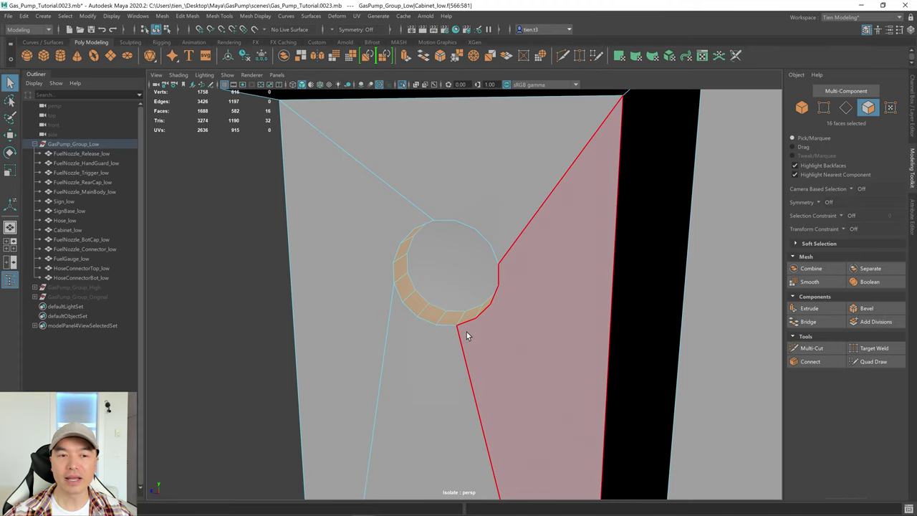
{"action": "left_click_drag", "start_coordinate": [467, 331], "coordinate": [477, 336], "text": "alt"}
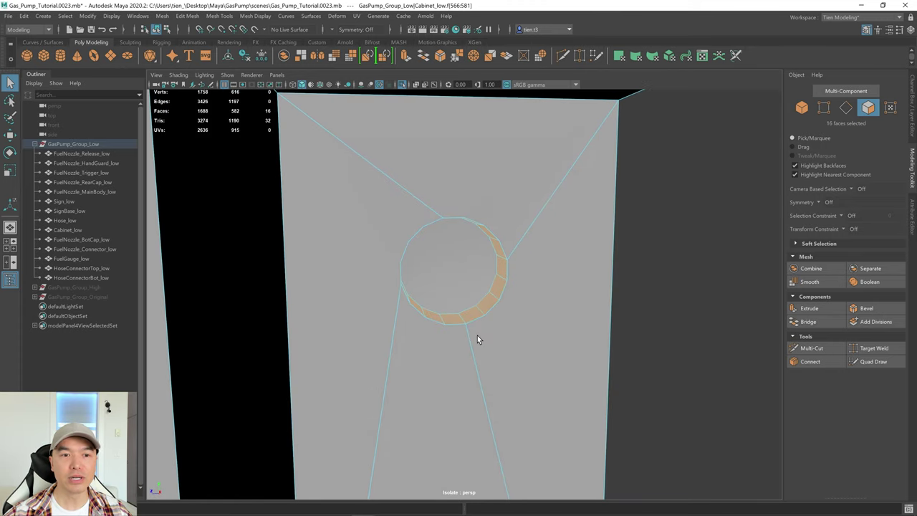
Convert the hole's ring of faces to its edge perimeter and harden those edges
{"action": "right_click", "coordinate": [447, 272], "text": "ctrl"}
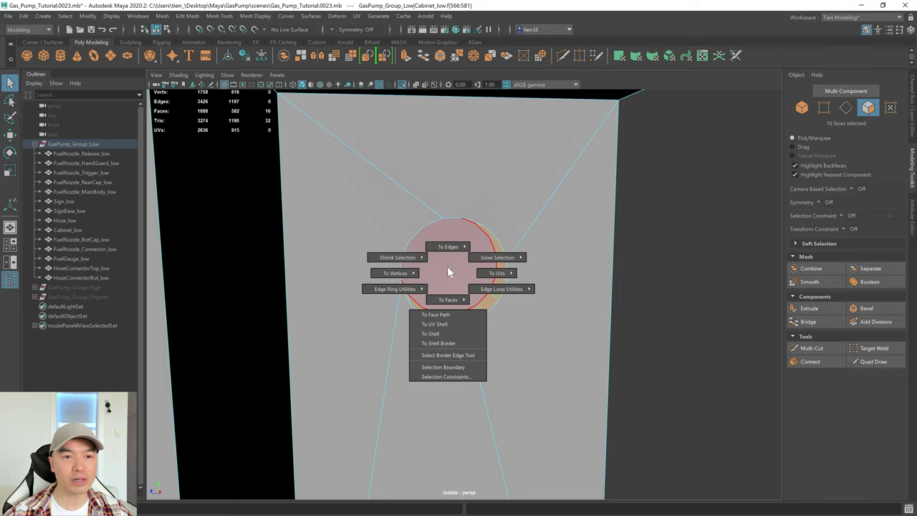
{"action": "mouse_move", "coordinate": [445, 246]}
{"action": "left_click", "coordinate": [508, 227]}
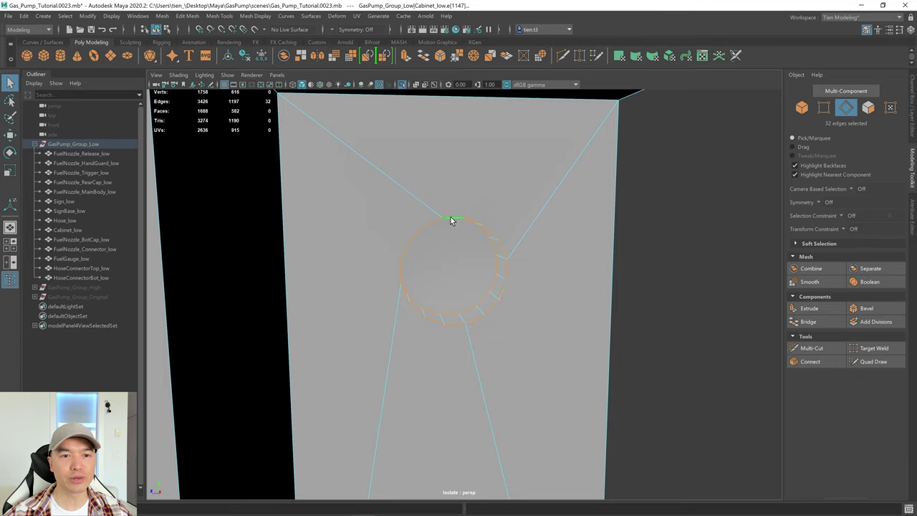
{"action": "scroll", "coordinate": [495, 318], "scroll_direction": "down", "scroll_amount": 3}
{"action": "scroll", "coordinate": [532, 288], "scroll_direction": "up", "scroll_amount": 3}
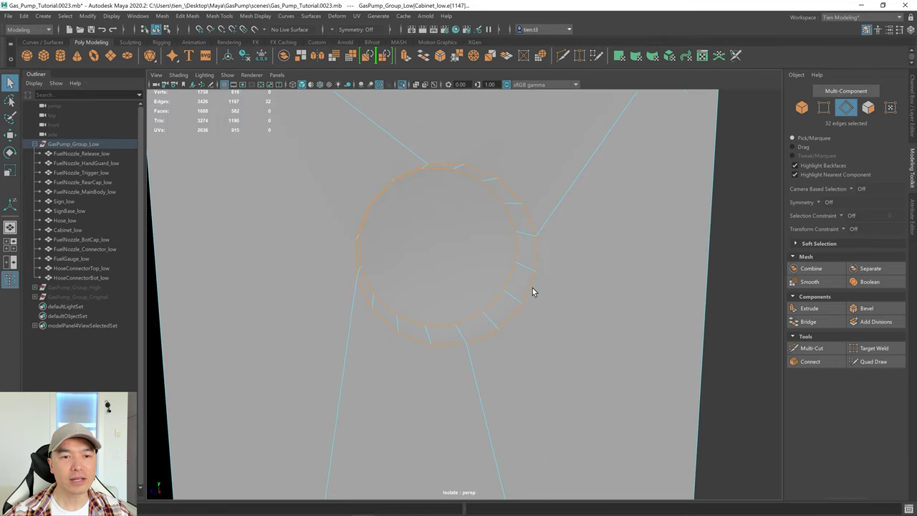
{"action": "right_click_drag", "start_coordinate": [569, 287], "coordinate": [679, 339], "text": "shift"}
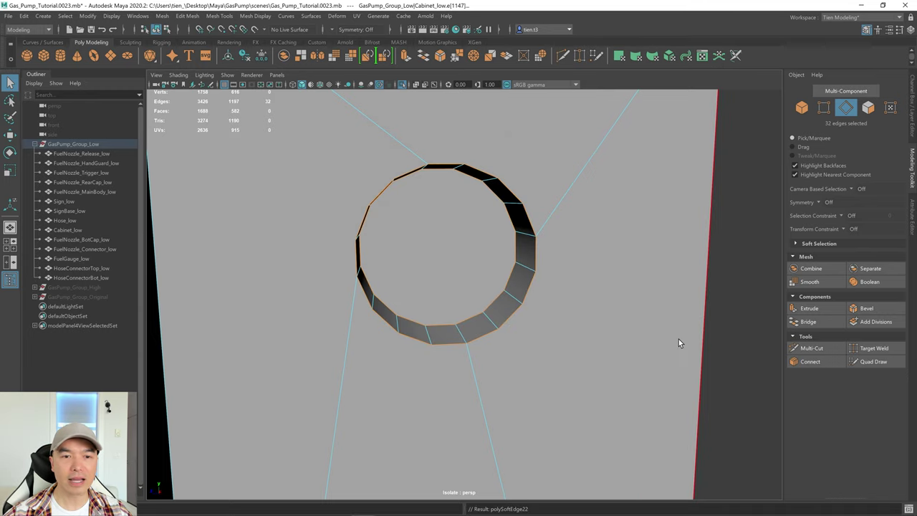
Return to object selection on Cabinet_low and turn off isolation to show the whole gas pump
{"action": "left_click_drag", "start_coordinate": [679, 338], "coordinate": [565, 338], "text": "alt"}
{"action": "key", "text": "f"}
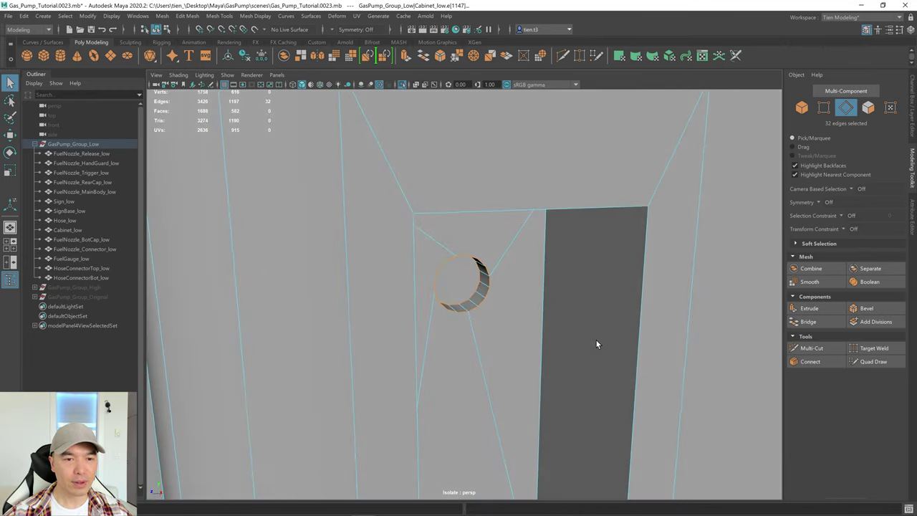
{"action": "right_click_drag", "start_coordinate": [550, 251], "coordinate": [606, 229]}
{"action": "key", "text": "f"}
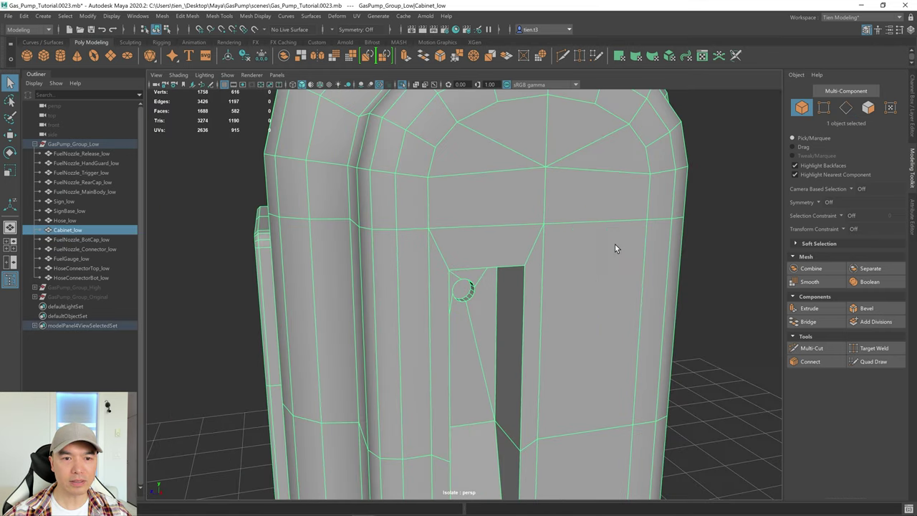
{"action": "left_click_drag", "start_coordinate": [613, 262], "coordinate": [588, 276], "text": "alt"}
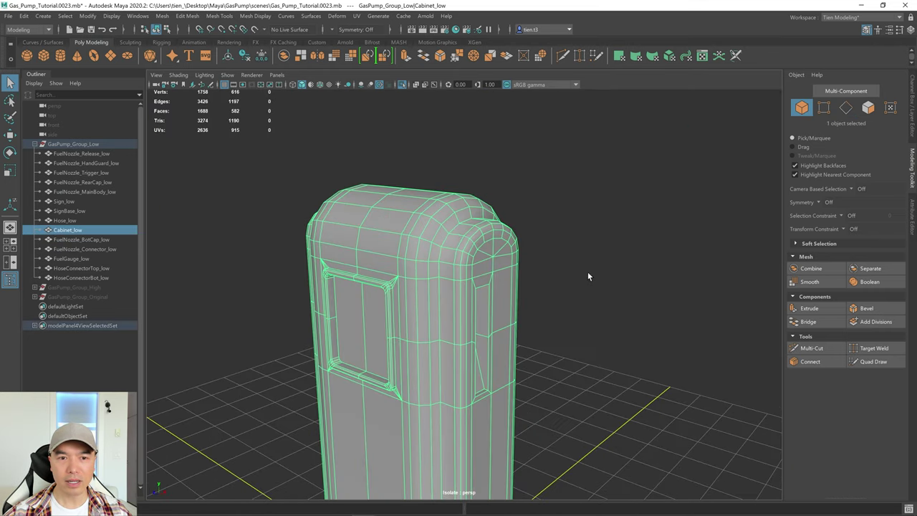
{"action": "left_click", "coordinate": [405, 85]}
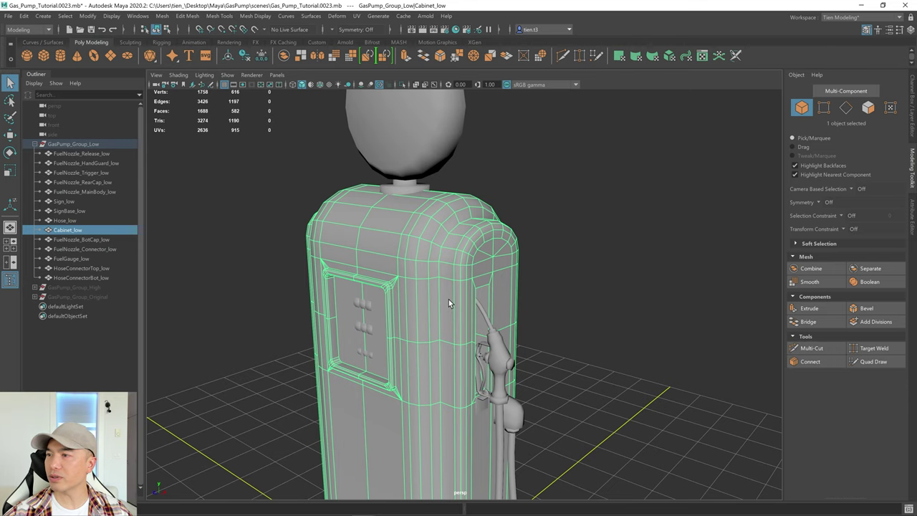
Select the FuelNozzle_Release_low lever on the nozzle and isolate it in the viewport
{"action": "middle_click_drag", "start_coordinate": [556, 294], "coordinate": [492, 196], "text": "alt"}
{"action": "scroll", "coordinate": [487, 207], "scroll_direction": "up", "scroll_amount": 6}
{"action": "left_click_drag", "start_coordinate": [439, 207], "coordinate": [509, 200], "text": "alt"}
{"action": "middle_click_drag", "start_coordinate": [509, 200], "coordinate": [532, 204], "text": "alt"}
{"action": "scroll", "coordinate": [532, 203], "scroll_direction": "up", "scroll_amount": 3}
{"action": "left_click_drag", "start_coordinate": [502, 206], "coordinate": [506, 207], "text": "alt"}
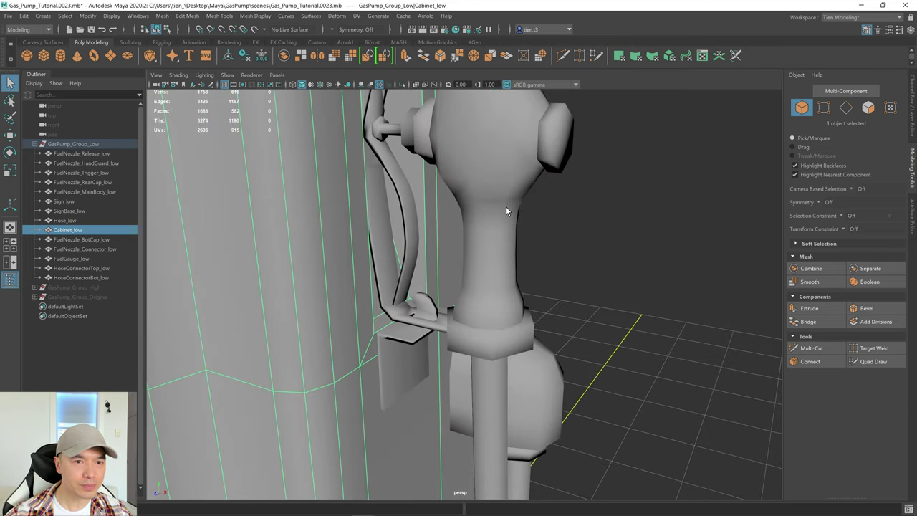
{"action": "scroll", "coordinate": [506, 206], "scroll_direction": "up", "scroll_amount": 2}
{"action": "middle_click_drag", "start_coordinate": [507, 218], "coordinate": [508, 258], "text": "alt"}
{"action": "scroll", "coordinate": [508, 261], "scroll_direction": "up", "scroll_amount": 2}
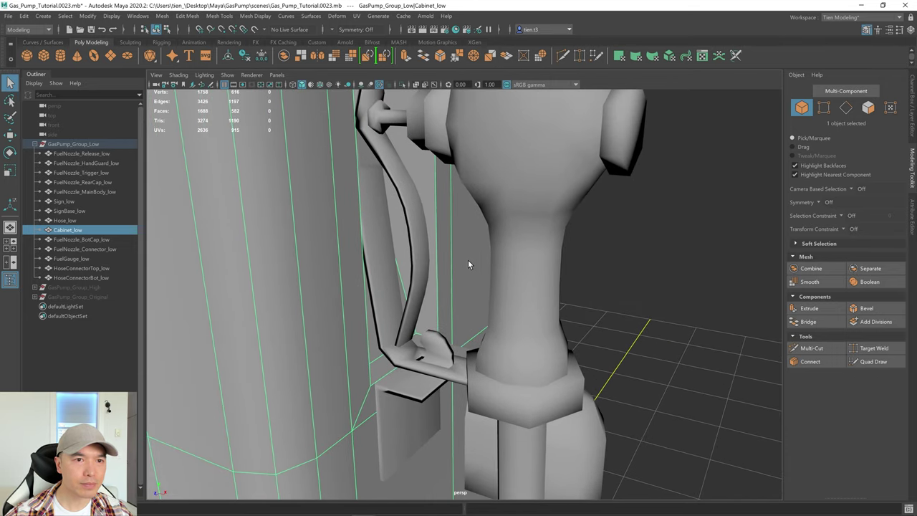
{"action": "left_click", "coordinate": [423, 249]}
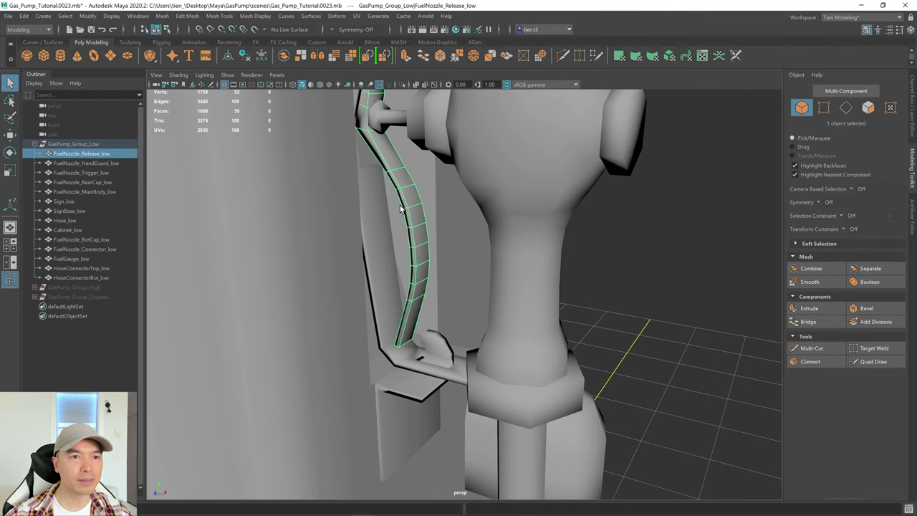
{"action": "left_click", "coordinate": [403, 86]}
Switch to edge selection and select the edges around both end sections of the release lever
{"action": "left_click_drag", "start_coordinate": [431, 126], "coordinate": [501, 279], "text": "alt"}
{"action": "right_click", "coordinate": [448, 169]}
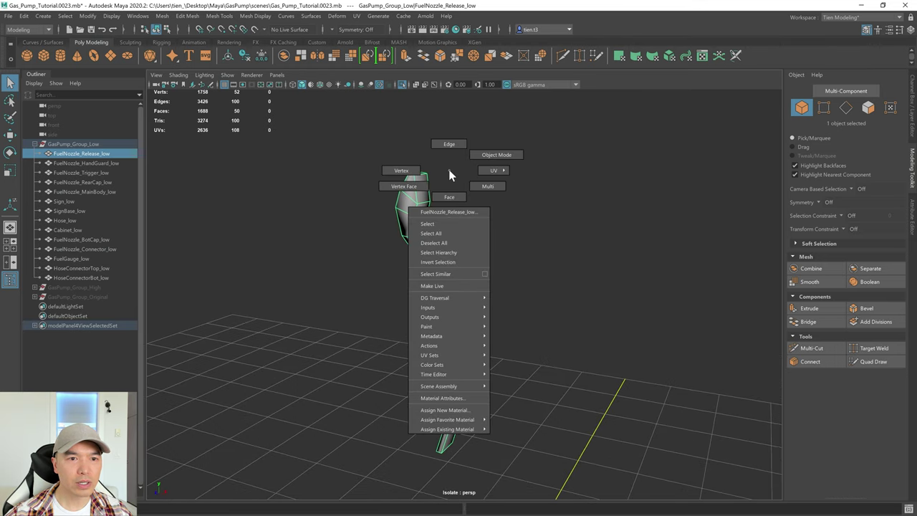
{"action": "left_click", "coordinate": [449, 144]}
{"action": "left_click_drag", "start_coordinate": [467, 205], "coordinate": [442, 178], "text": "alt"}
{"action": "left_click_drag", "start_coordinate": [483, 229], "coordinate": [524, 393], "text": "alt"}
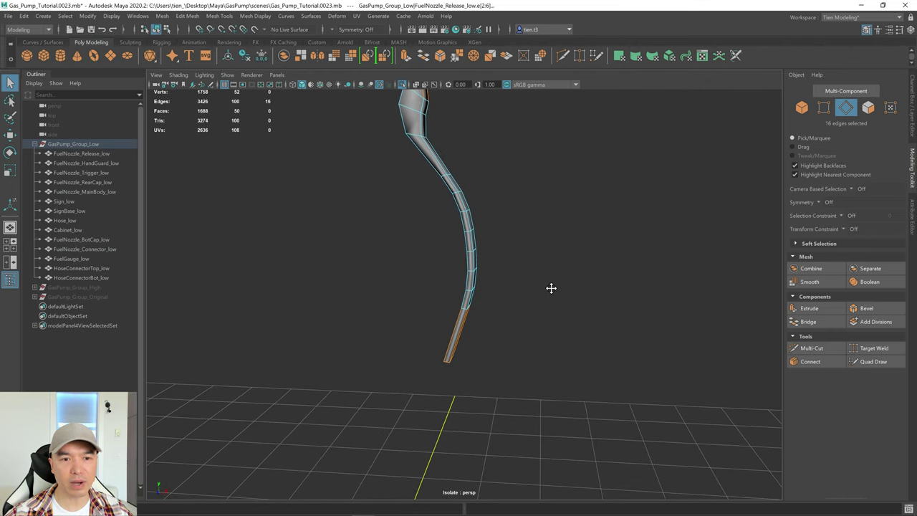
Add the lengthwise corner edges along the release lever's first sides to the selection
{"action": "middle_click_drag", "start_coordinate": [551, 288], "coordinate": [535, 352], "text": "alt"}
{"action": "left_click_drag", "start_coordinate": [542, 337], "coordinate": [427, 188], "text": "alt"}
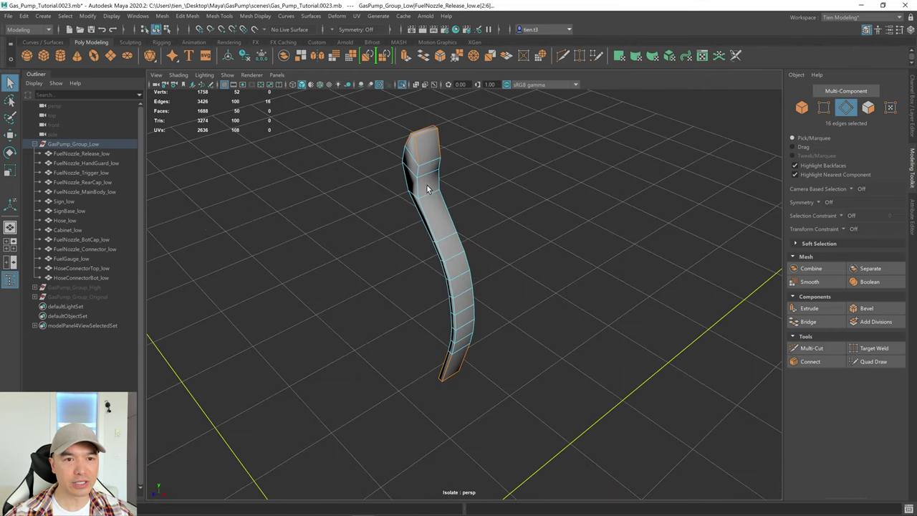
{"action": "left_click_drag", "start_coordinate": [448, 264], "coordinate": [449, 283], "text": "alt"}
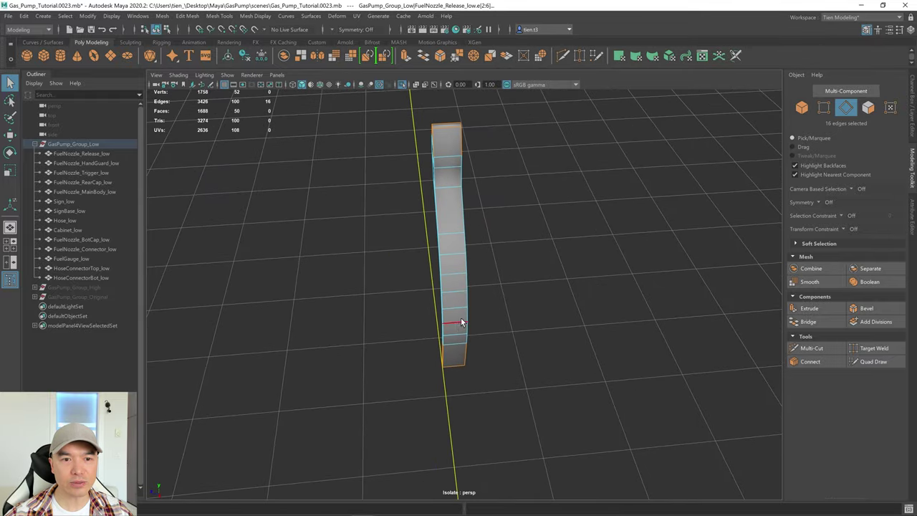
{"action": "left_click_drag", "start_coordinate": [473, 323], "coordinate": [520, 311], "text": "alt"}
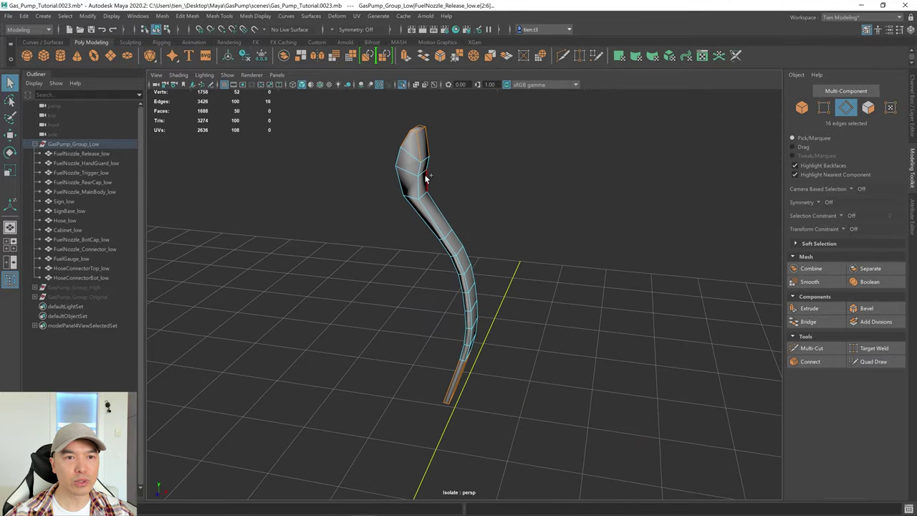
{"action": "left_click_drag", "start_coordinate": [420, 172], "coordinate": [459, 203], "text": "alt"}
{"action": "double_click", "coordinate": [435, 306], "text": "shift"}
{"action": "left_click", "coordinate": [384, 144], "text": "shift"}
{"action": "left_click_drag", "start_coordinate": [582, 330], "coordinate": [456, 188], "text": "alt"}
{"action": "double_click", "coordinate": [469, 247], "text": "shift"}
{"action": "double_click", "coordinate": [457, 187], "text": "shift"}
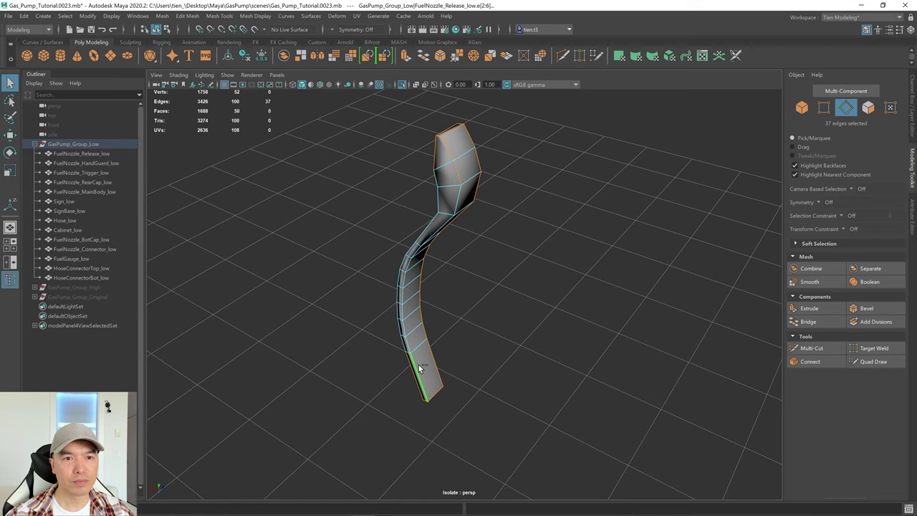
Add the remaining lengthwise corner edges of the release lever so its whole outline is selected
{"action": "left_click_drag", "start_coordinate": [447, 357], "coordinate": [375, 256], "text": "alt"}
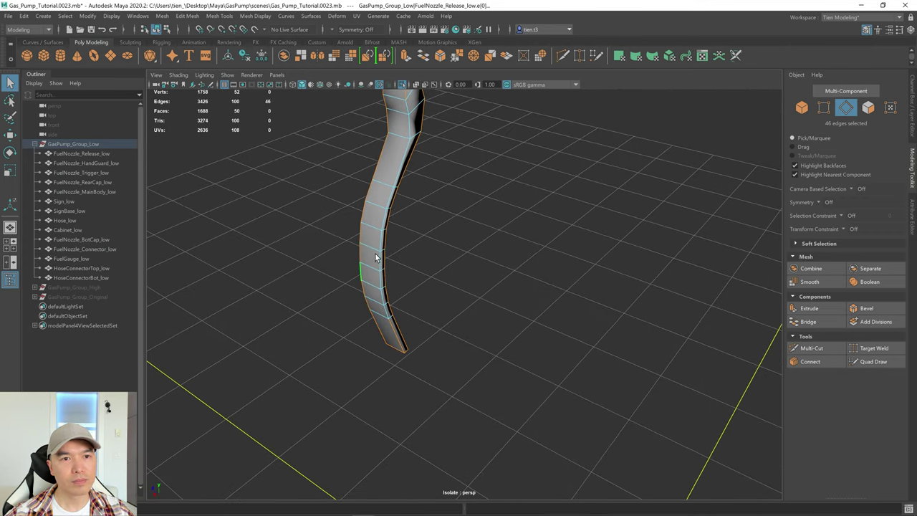
{"action": "left_click", "coordinate": [405, 105], "text": "shift"}
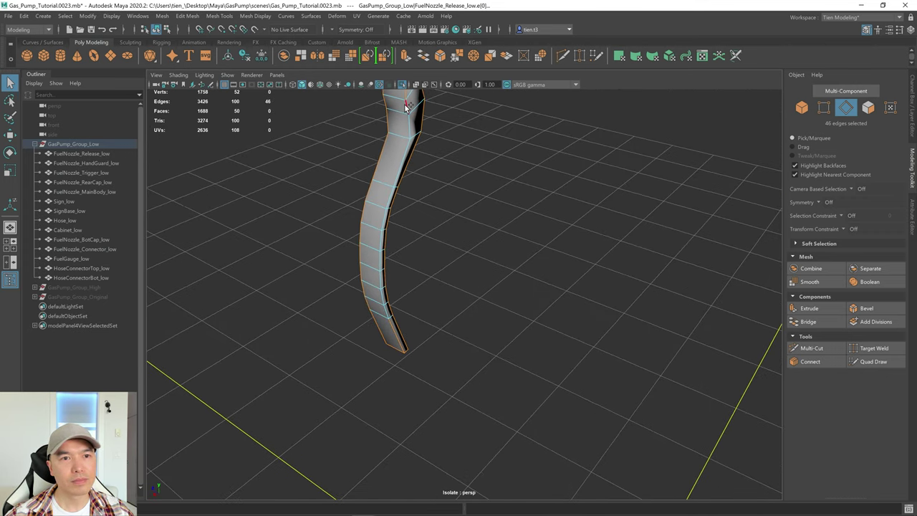
{"action": "double_click", "coordinate": [386, 311], "text": "shift"}
{"action": "scroll", "coordinate": [436, 304], "scroll_direction": "down", "scroll_amount": 4}
{"action": "left_click_drag", "start_coordinate": [438, 305], "coordinate": [394, 320], "text": "alt"}
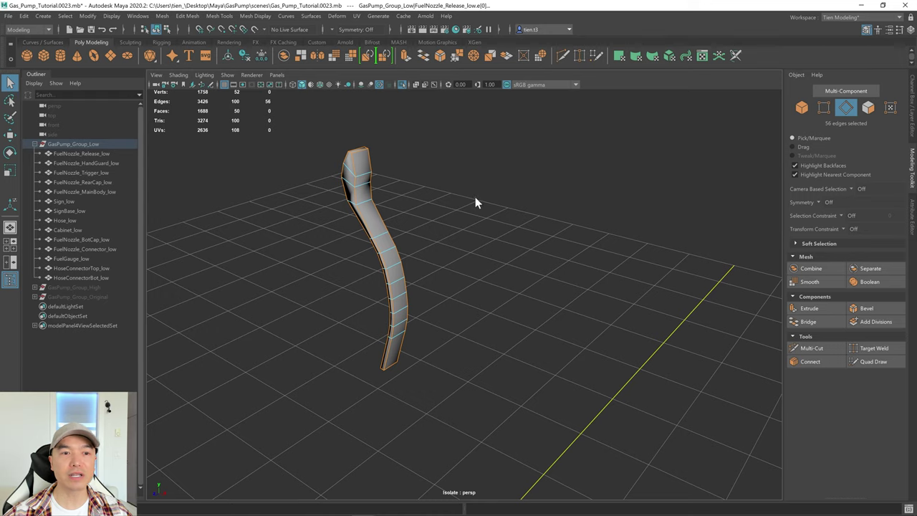
Harden the release lever's selected edges, return to object selection and deselect the mesh
{"action": "right_click_drag", "start_coordinate": [476, 203], "coordinate": [565, 248], "text": "shift"}
{"action": "right_click_drag", "start_coordinate": [426, 219], "coordinate": [472, 203]}
{"action": "left_click", "coordinate": [401, 109]}
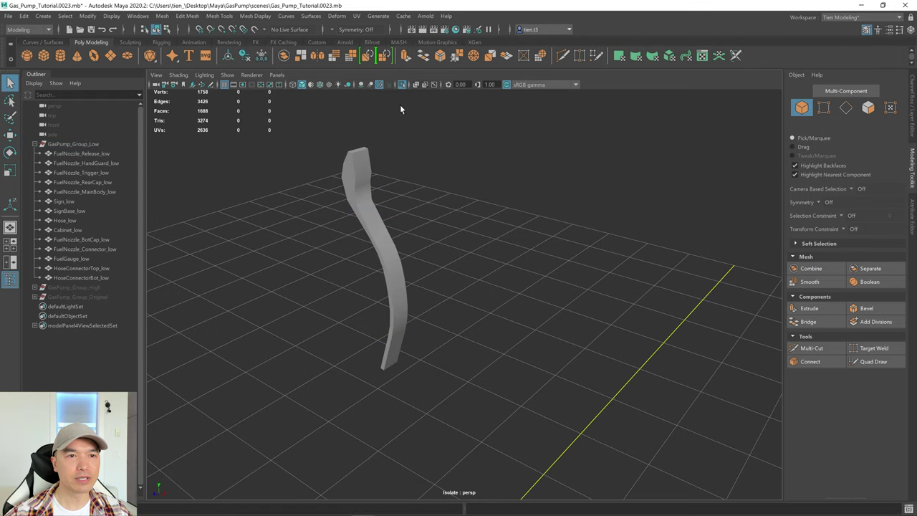
Isolate the fuel nozzle's connector below the hand guard, harden all its edges and deselect it
{"action": "left_click", "coordinate": [401, 84]}
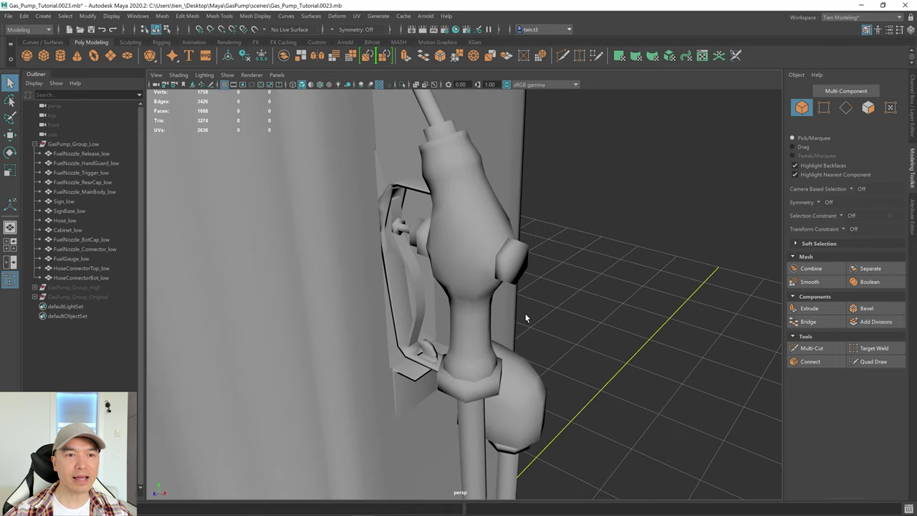
{"action": "left_click", "coordinate": [393, 412]}
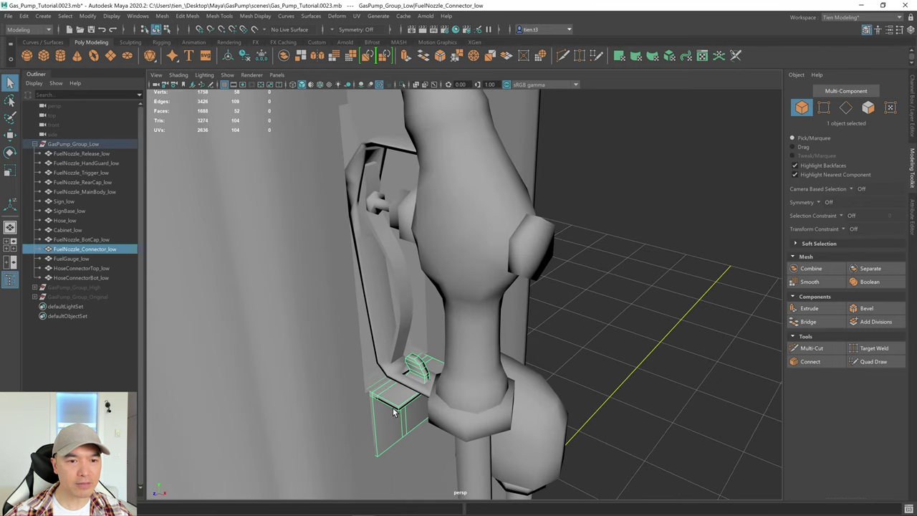
{"action": "left_click", "coordinate": [402, 84]}
{"action": "key", "text": "f"}
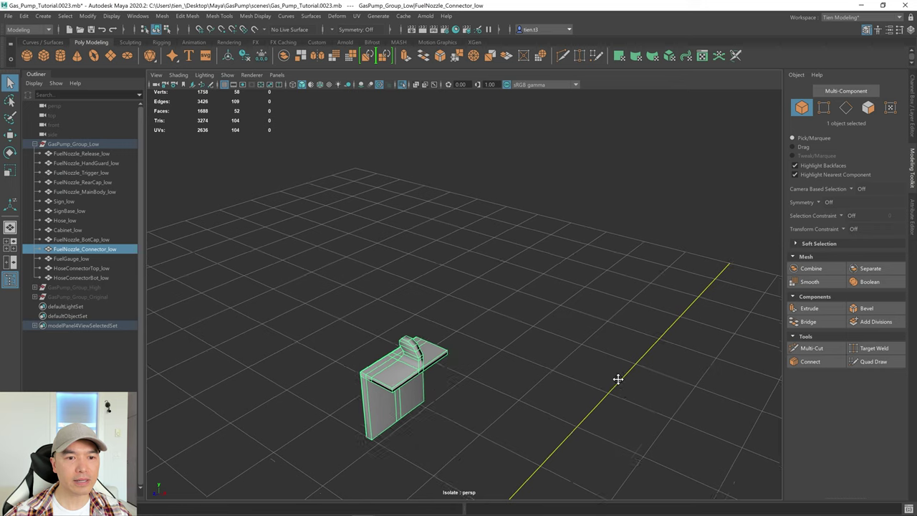
{"action": "left_click", "coordinate": [261, 20]}
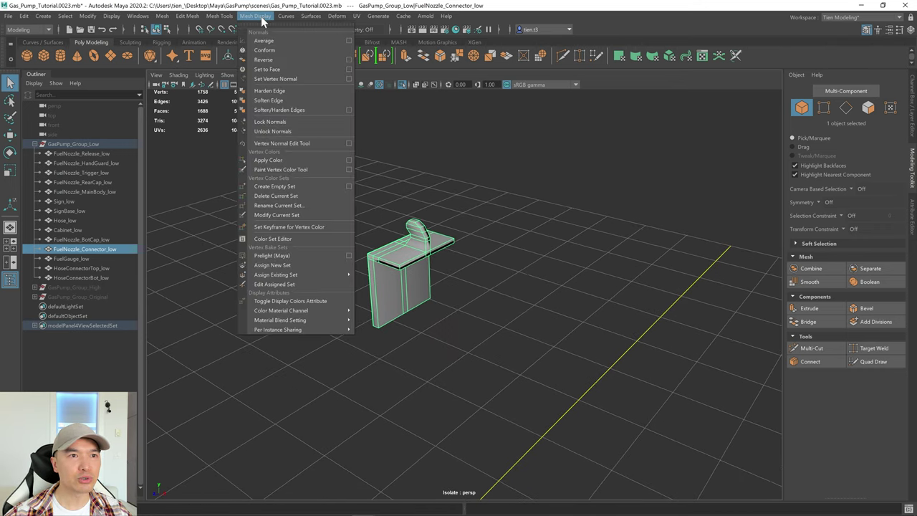
{"action": "left_click", "coordinate": [278, 91]}
{"action": "left_click", "coordinate": [499, 259]}
{"action": "mouse_move", "coordinate": [498, 259]}
{"action": "left_mouse_down", "text": "alt"}
{"action": "mouse_move", "coordinate": [508, 252]}
{"action": "mouse_move", "coordinate": [485, 265]}
{"action": "mouse_move", "coordinate": [493, 258]}
{"action": "left_mouse_up", "text": "alt"}
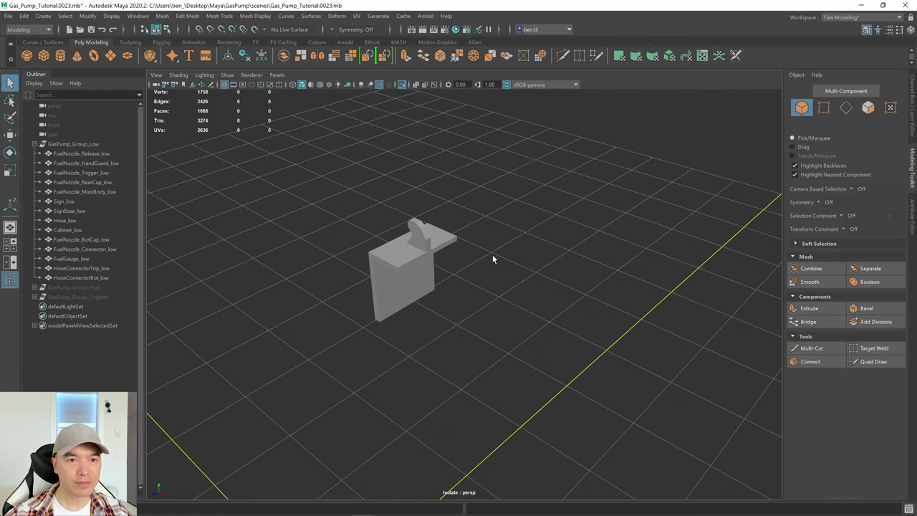
Leave the connector's isolated view and isolate the fuel nozzle's hand guard instead
{"action": "left_click", "coordinate": [402, 86]}
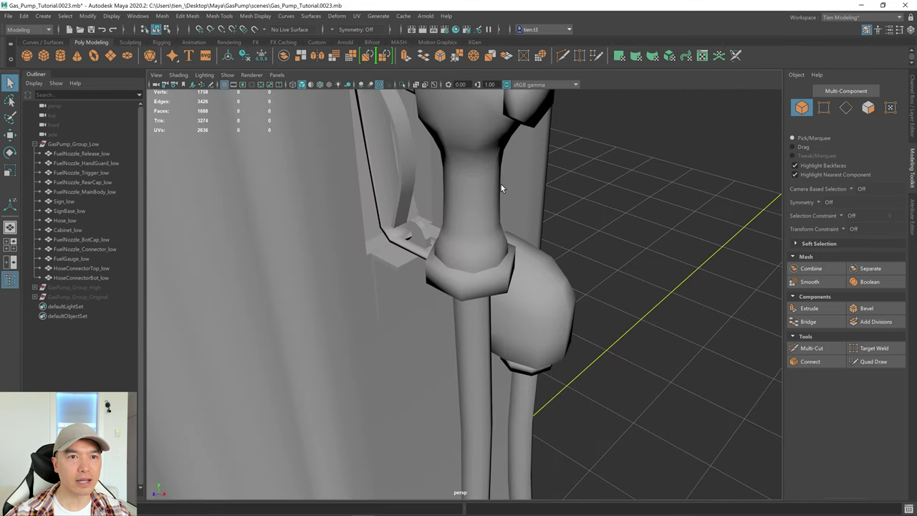
{"action": "left_click_drag", "start_coordinate": [506, 217], "coordinate": [411, 207], "text": "alt"}
{"action": "left_click", "coordinate": [391, 215]}
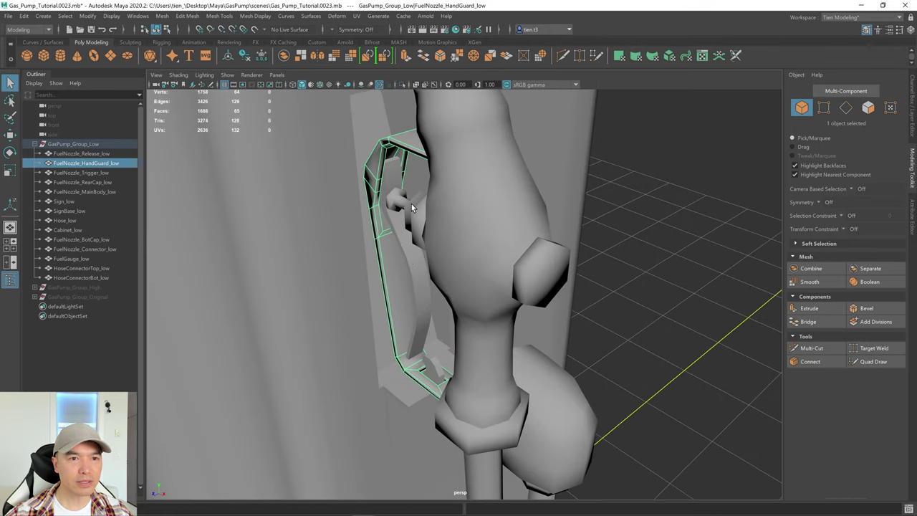
{"action": "left_click", "coordinate": [402, 84]}
{"action": "left_click_drag", "start_coordinate": [481, 164], "coordinate": [489, 186], "text": "alt"}
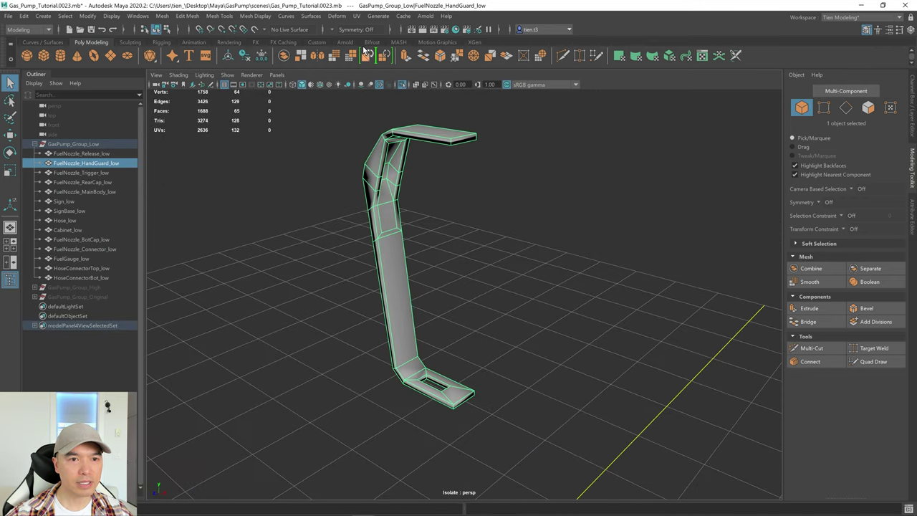
Try to harden the edges of the hand guard while it is selected as a whole object
{"action": "left_click", "coordinate": [264, 18]}
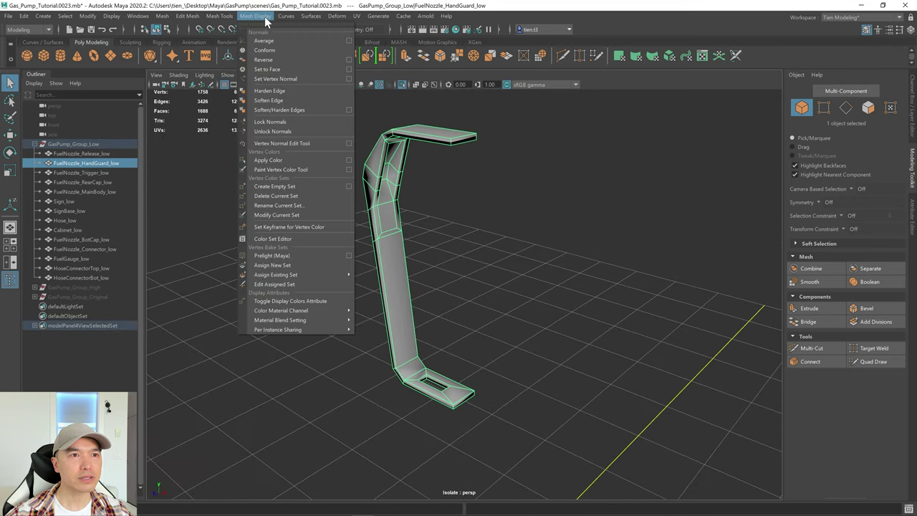
{"action": "left_click", "coordinate": [282, 91]}
{"action": "left_click", "coordinate": [433, 190]}
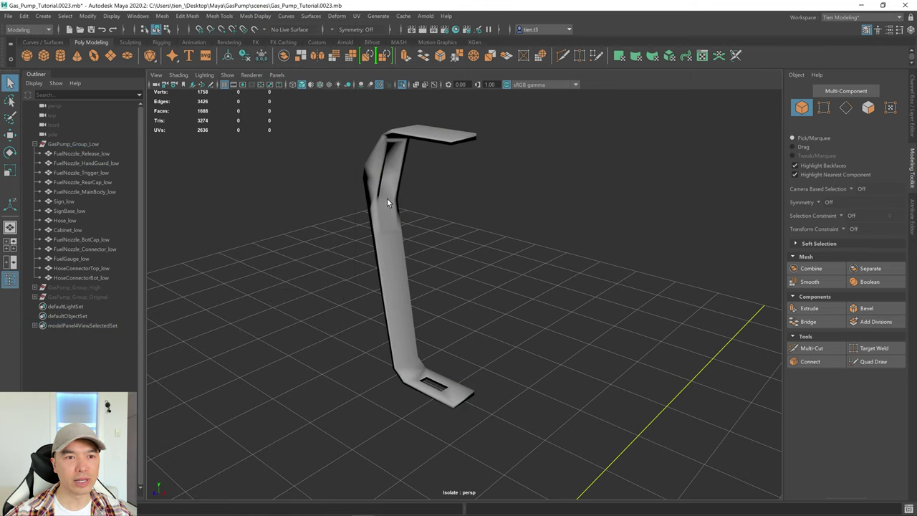
Select every edge of the hand guard in edge selection, harden them, then return to object selection and deselect the mesh
{"action": "right_click", "coordinate": [387, 198]}
{"action": "left_click", "coordinate": [387, 197]}
{"action": "right_click_drag", "start_coordinate": [387, 197], "coordinate": [387, 173]}
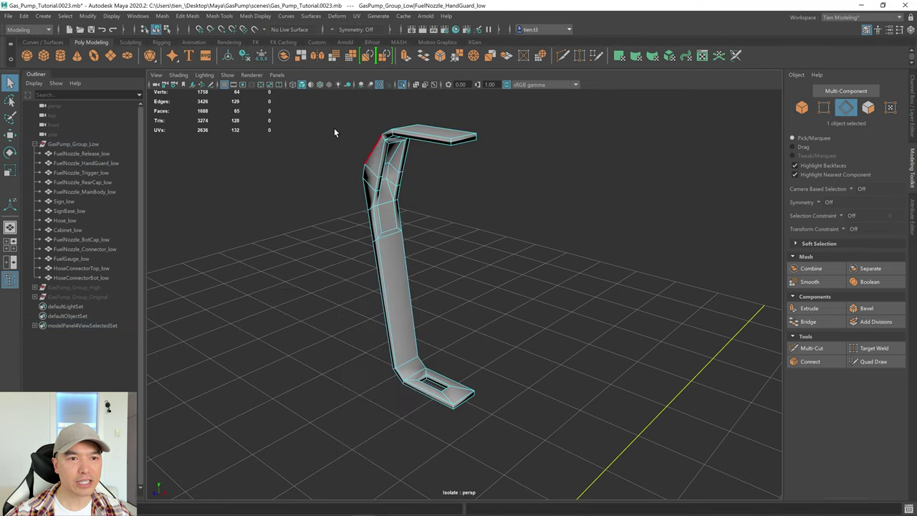
{"action": "left_click_drag", "start_coordinate": [313, 105], "coordinate": [628, 495]}
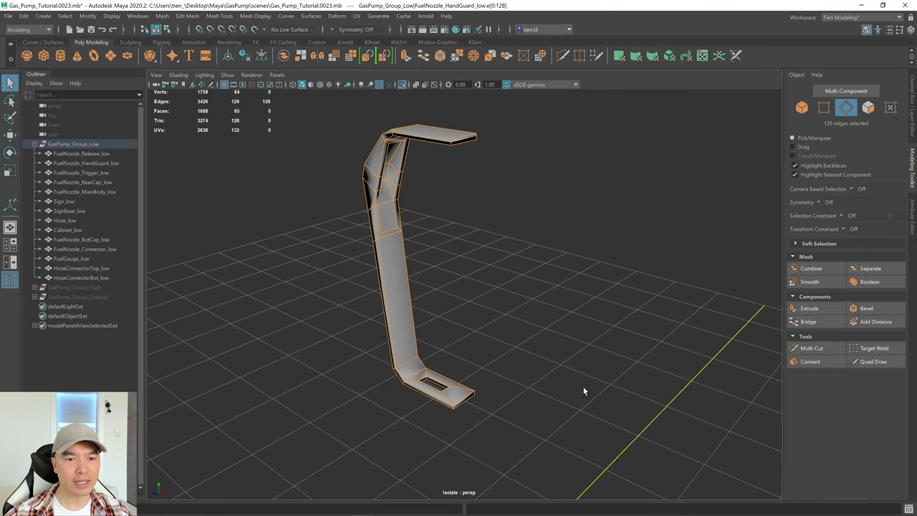
{"action": "right_click", "coordinate": [508, 250]}
{"action": "right_click_drag", "start_coordinate": [507, 248], "coordinate": [605, 301]}
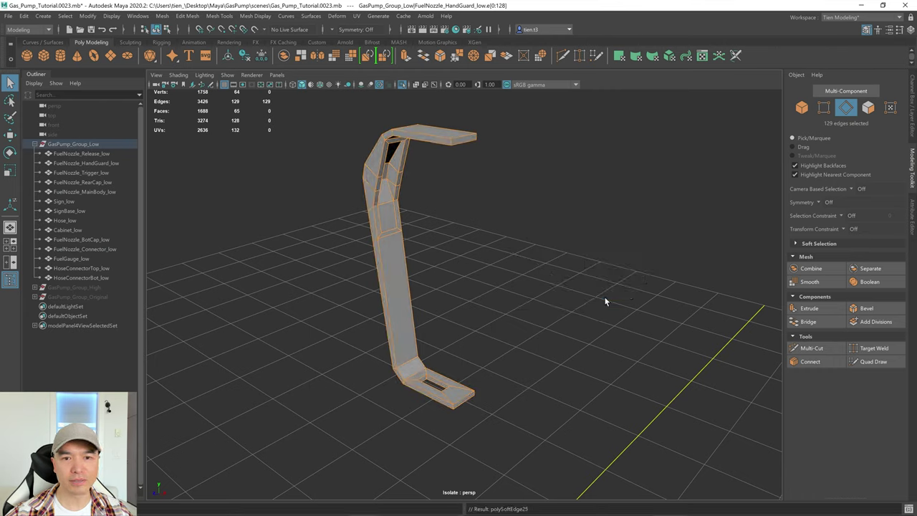
{"action": "right_click_drag", "start_coordinate": [494, 240], "coordinate": [541, 207]}
{"action": "left_click", "coordinate": [541, 208]}
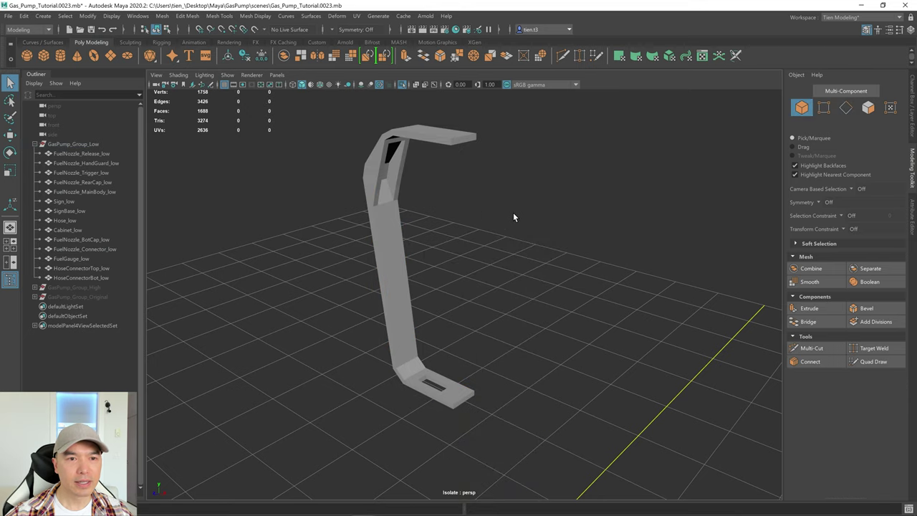
Examine the edges and shading inside the hand guard's upper recess, checking the cross edges at its bend
{"action": "left_click_drag", "start_coordinate": [513, 212], "coordinate": [485, 211], "text": "alt"}
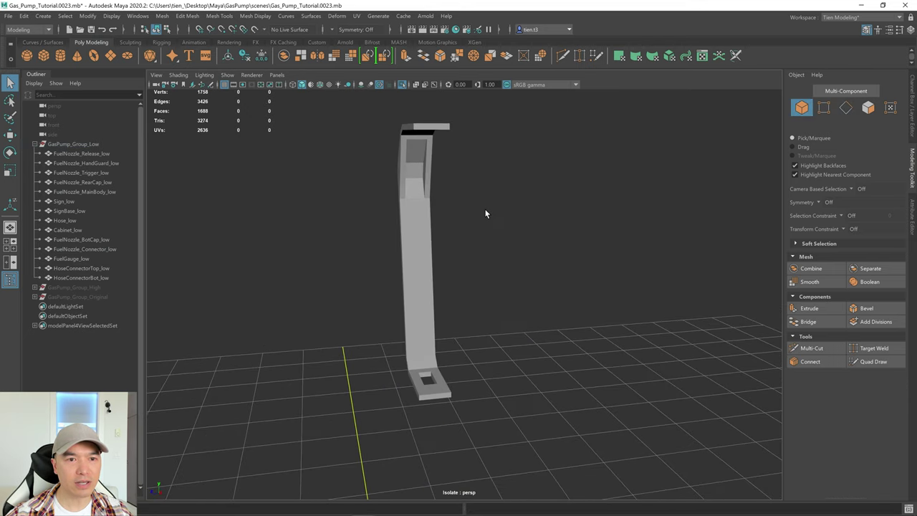
{"action": "scroll", "coordinate": [459, 180], "scroll_direction": "up", "scroll_amount": 3}
{"action": "middle_click_drag", "start_coordinate": [425, 149], "coordinate": [430, 278], "text": "alt"}
{"action": "scroll", "coordinate": [506, 265], "scroll_direction": "up", "scroll_amount": 3}
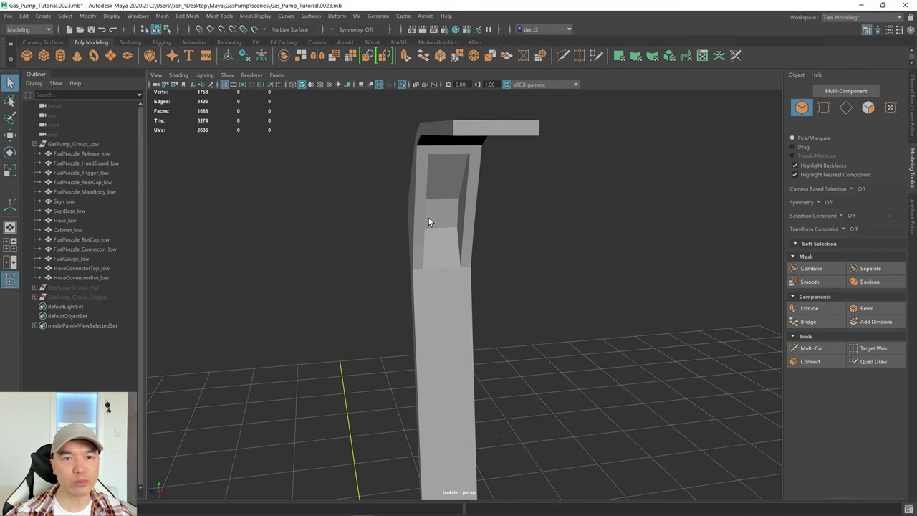
{"action": "right_click_drag", "start_coordinate": [444, 198], "coordinate": [445, 181]}
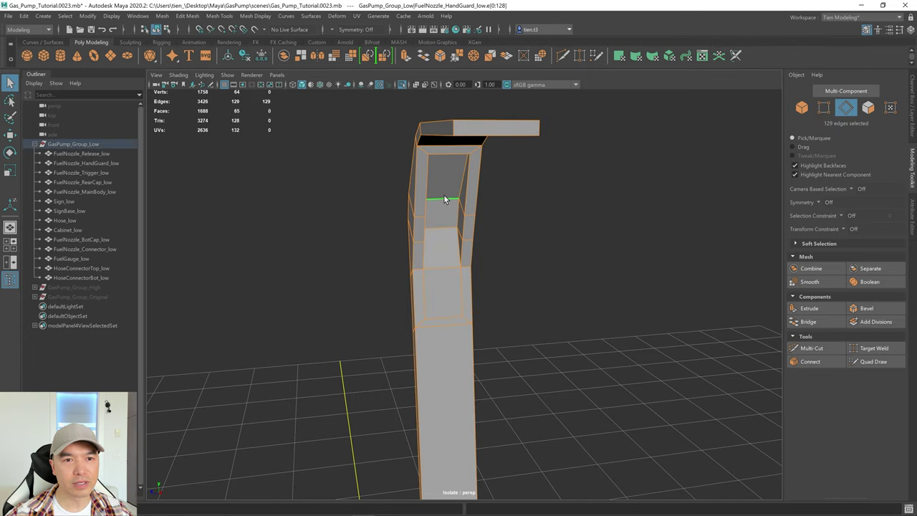
{"action": "left_click", "coordinate": [443, 198]}
{"action": "mouse_move", "coordinate": [439, 233]}
{"action": "left_mouse_down", "text": "alt"}
{"action": "mouse_move", "coordinate": [446, 248]}
{"action": "mouse_move", "coordinate": [409, 231]}
{"action": "mouse_move", "coordinate": [428, 240]}
{"action": "left_mouse_up", "text": "alt"}
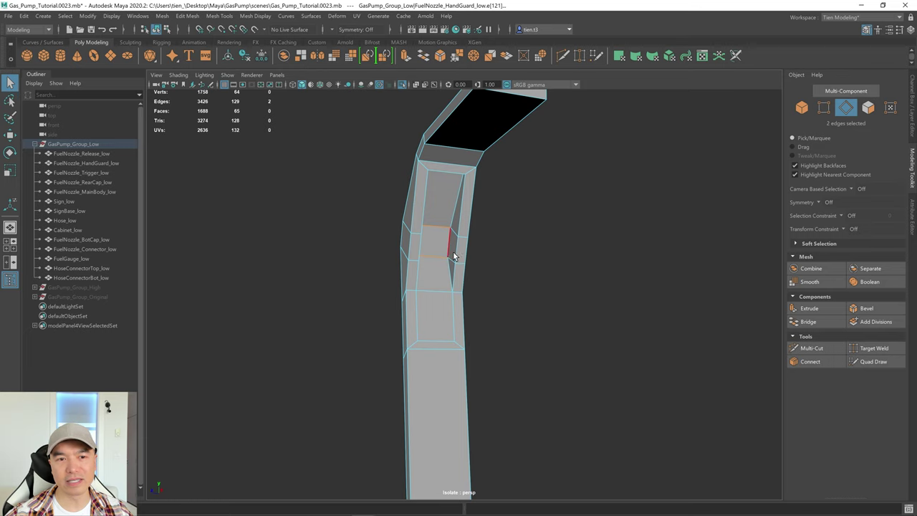
{"action": "scroll", "coordinate": [466, 250], "scroll_direction": "down", "scroll_amount": 3}
{"action": "right_click_drag", "start_coordinate": [450, 225], "coordinate": [526, 185]}
{"action": "left_click", "coordinate": [526, 185]}
{"action": "left_click_drag", "start_coordinate": [526, 185], "coordinate": [540, 273], "text": "alt"}
Show the complete gas pump again, collapse the GasPump_Group_Low group and select it
{"action": "left_click", "coordinate": [425, 85]}
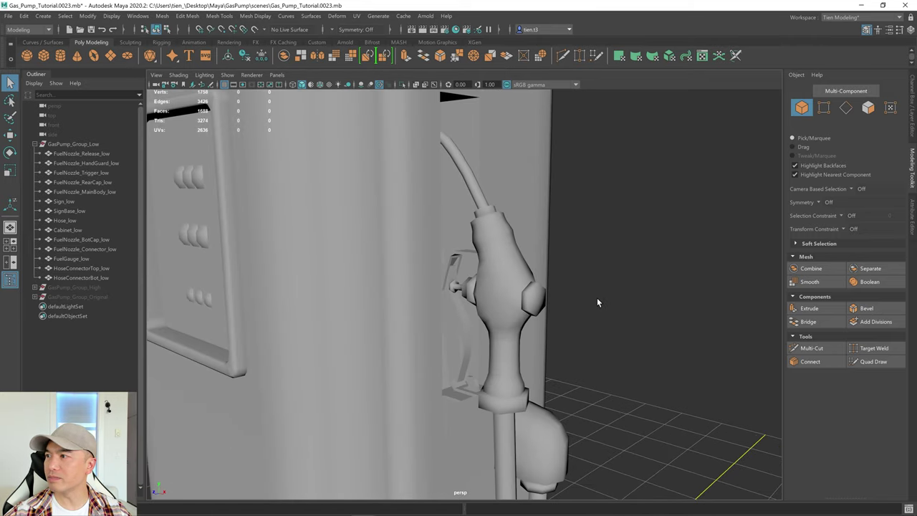
{"action": "left_click_drag", "start_coordinate": [466, 354], "coordinate": [541, 346], "text": "alt"}
{"action": "scroll", "coordinate": [547, 317], "scroll_direction": "down", "scroll_amount": 5}
{"action": "scroll", "coordinate": [569, 360], "scroll_direction": "down", "scroll_amount": 4}
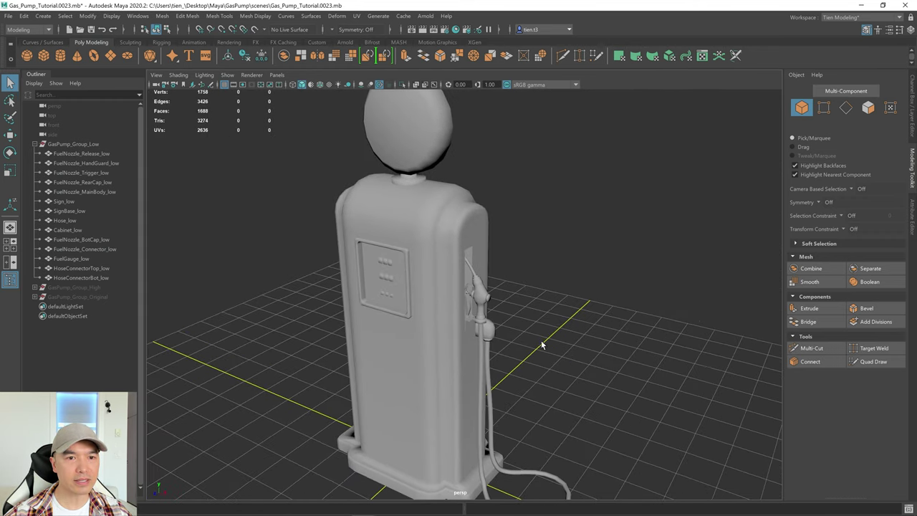
{"action": "left_click", "coordinate": [34, 144]}
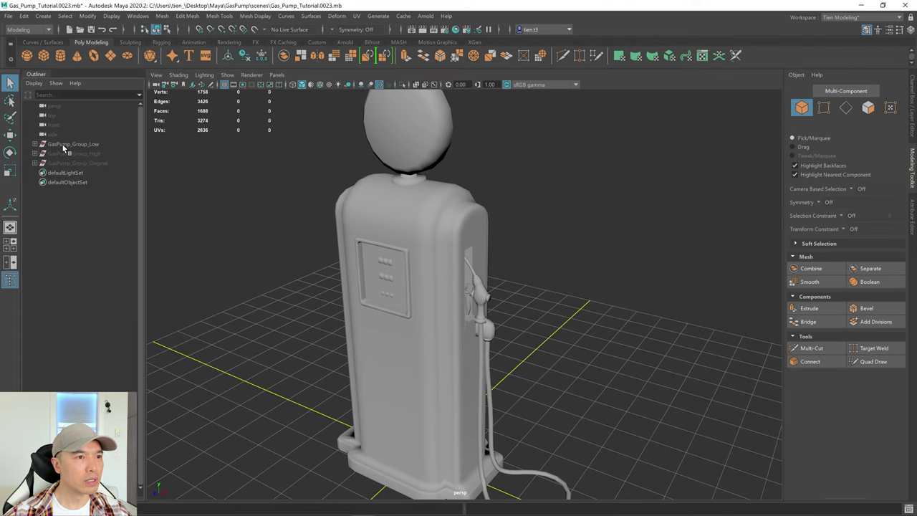
{"action": "left_click", "coordinate": [67, 146]}
{"action": "key", "text": "f"}
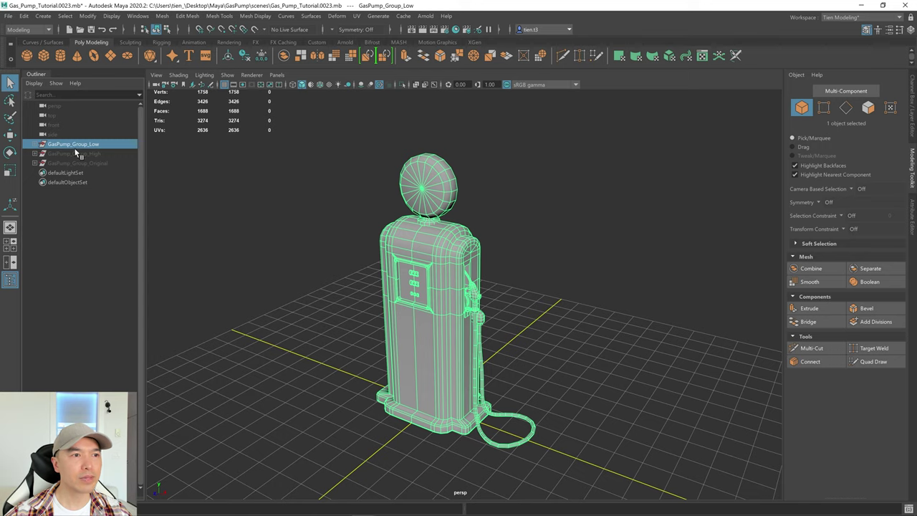
Export the selected low-poly group as FBX over the existing GasPump_low.fbx in QuickExports, then deselect the group
{"action": "left_click", "coordinate": [10, 16]}
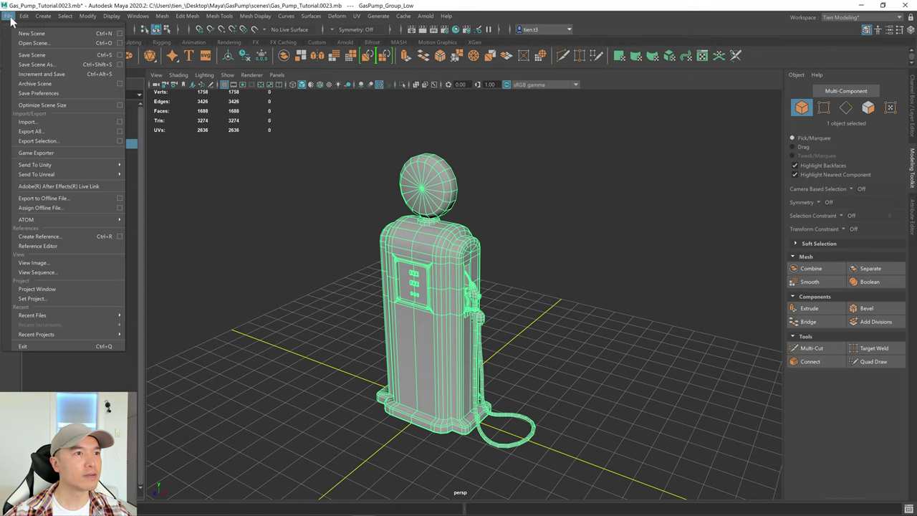
{"action": "left_click", "coordinate": [51, 141]}
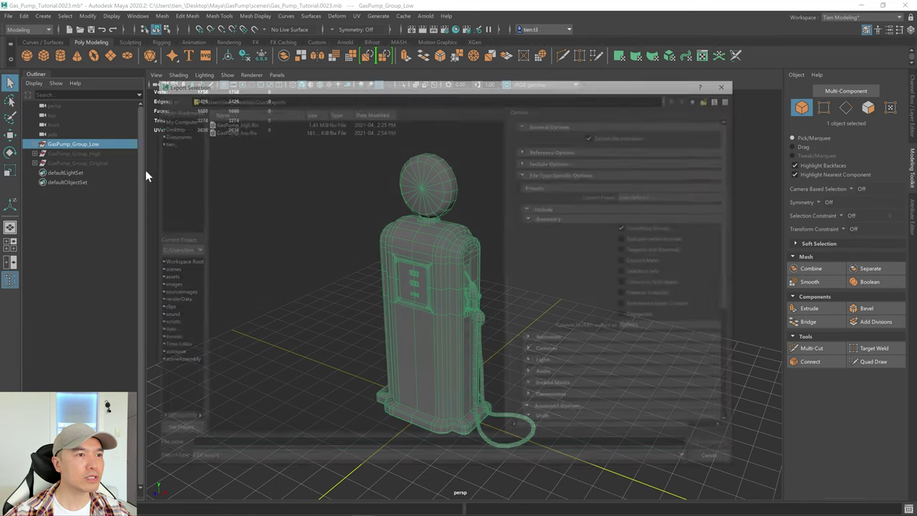
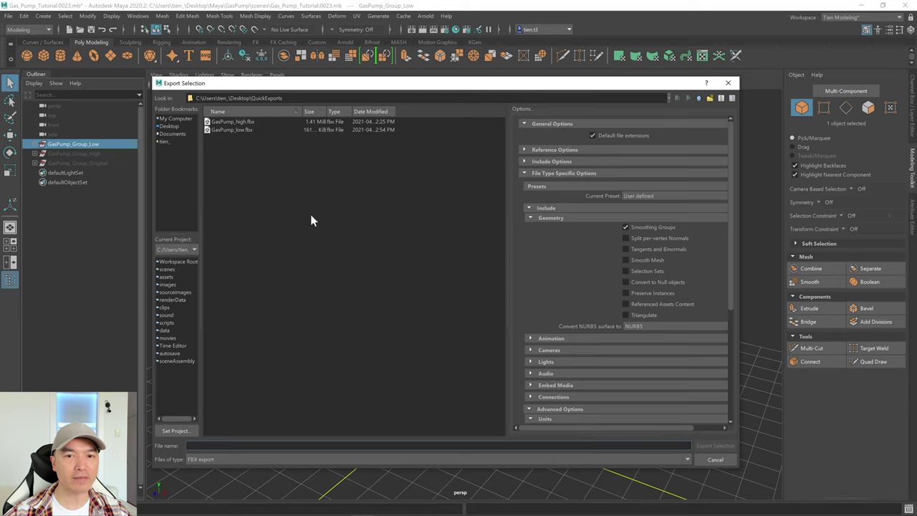
{"action": "left_click", "coordinate": [234, 130]}
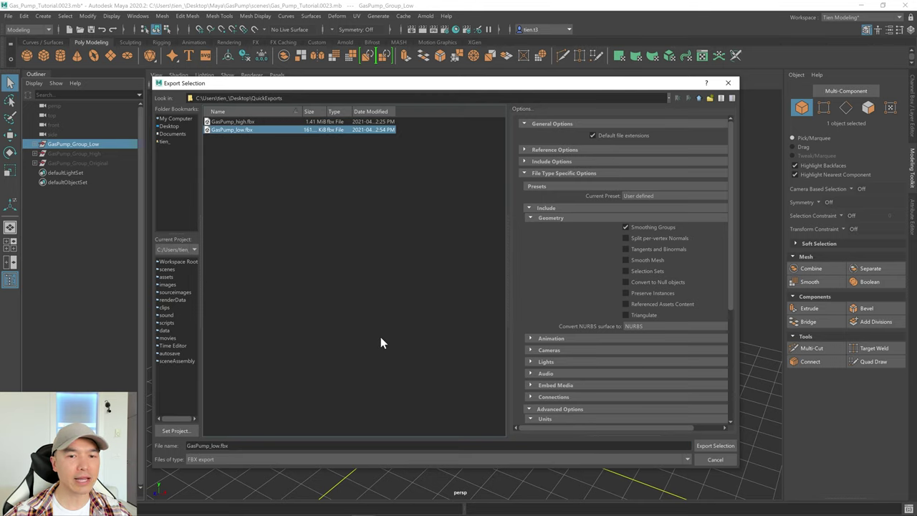
{"action": "left_click", "coordinate": [718, 446]}
{"action": "left_click", "coordinate": [419, 292]}
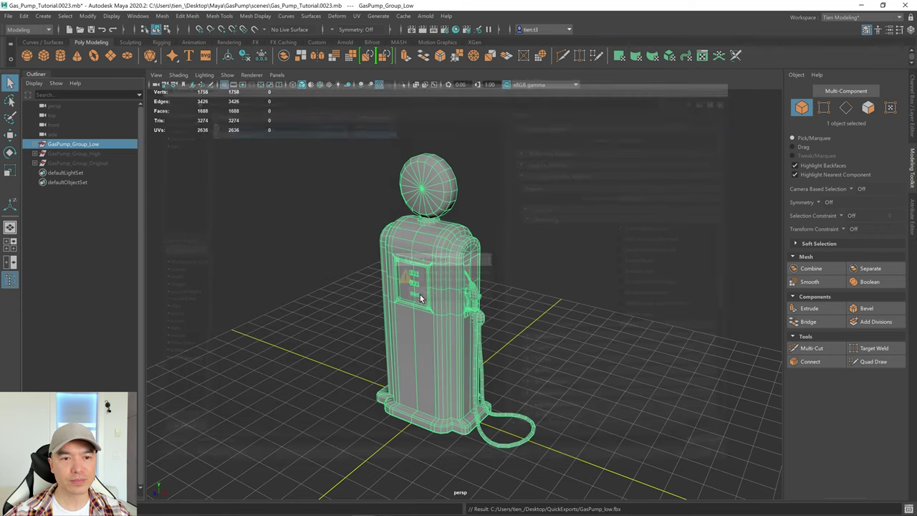
{"action": "left_click", "coordinate": [567, 272]}
{"action": "left_click_drag", "start_coordinate": [569, 270], "coordinate": [511, 300], "text": "alt"}
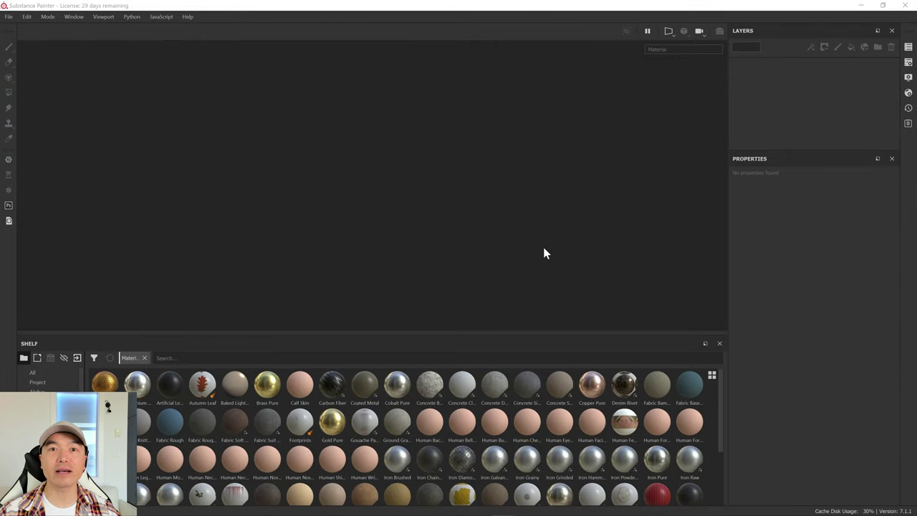
In Substance Painter, create a new project from the GasPump_low mesh with Compute Tangent Space Per Fragment enabled
{"action": "left_click", "coordinate": [8, 16]}
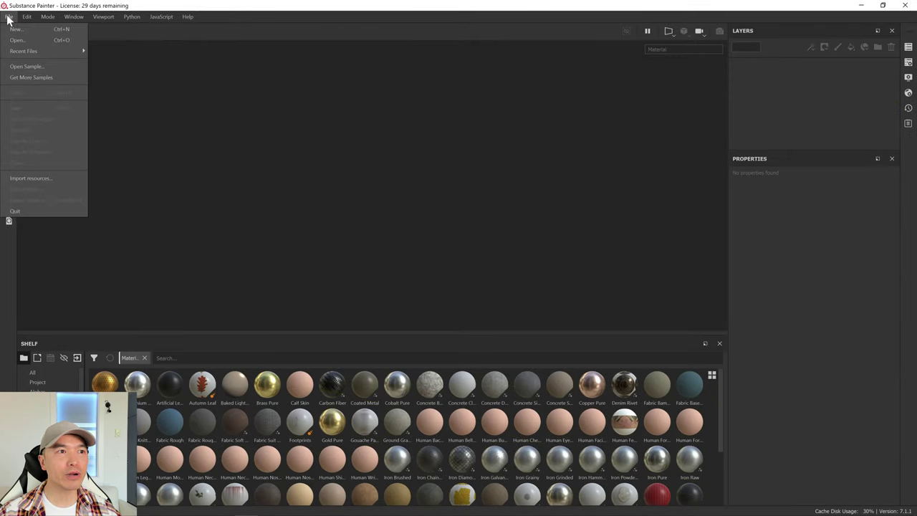
{"action": "left_click", "coordinate": [15, 30]}
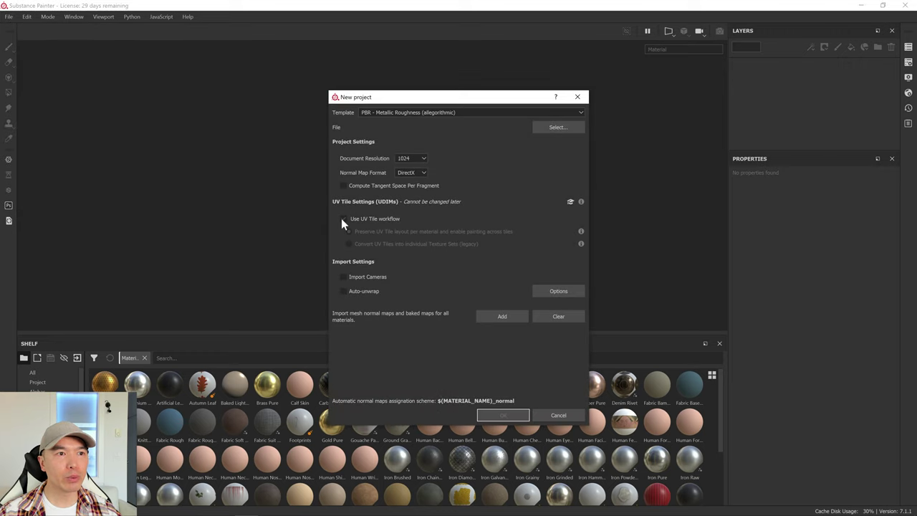
{"action": "left_click", "coordinate": [553, 129]}
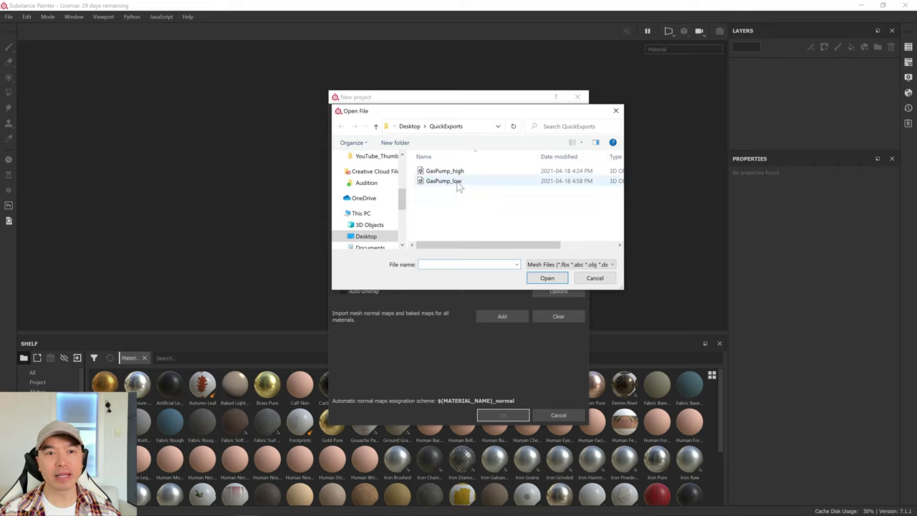
{"action": "left_click", "coordinate": [450, 182]}
{"action": "left_click", "coordinate": [547, 278]}
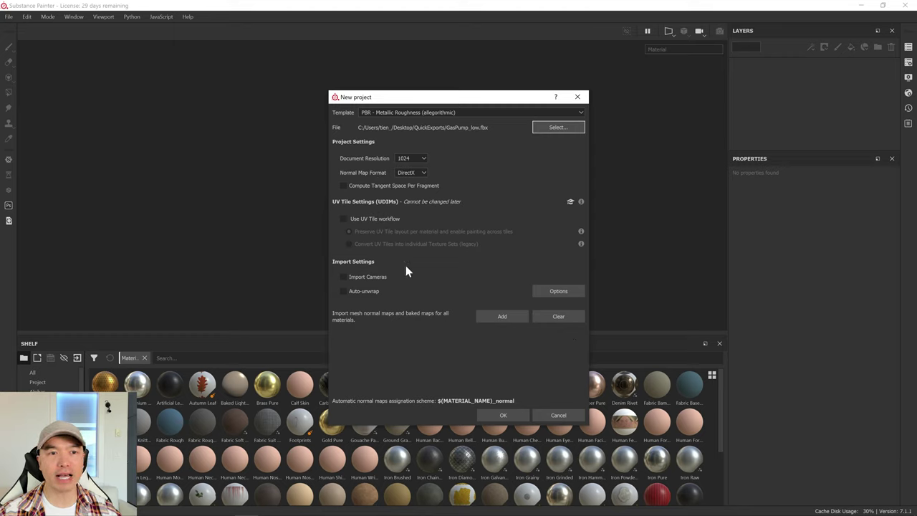
{"action": "left_click", "coordinate": [343, 185]}
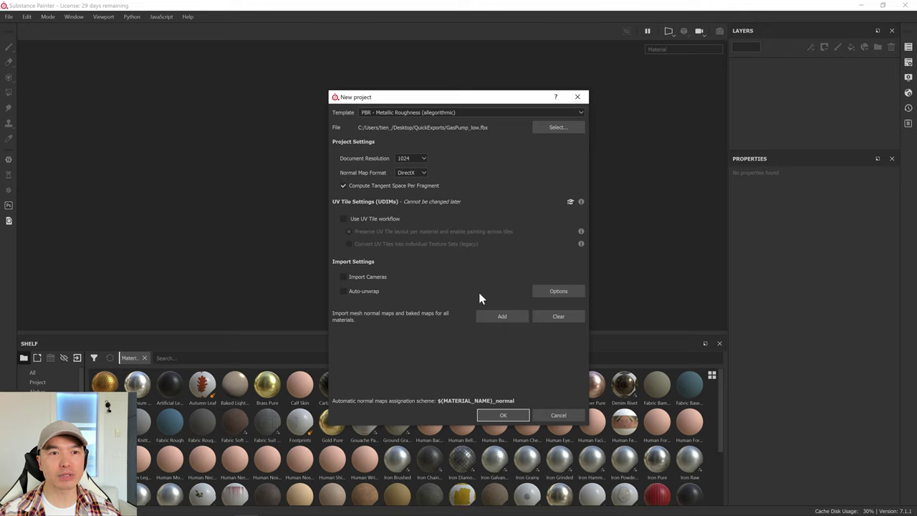
{"action": "left_click", "coordinate": [515, 416]}
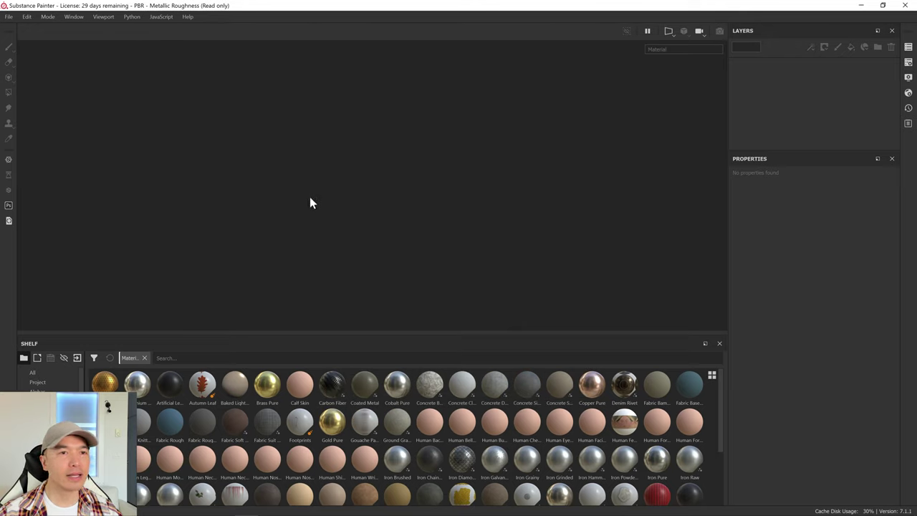
Open the mesh map baking settings for the lambert1 texture set and select only the Normal map for baking
{"action": "left_click", "coordinate": [909, 63]}
{"action": "left_click", "coordinate": [863, 364]}
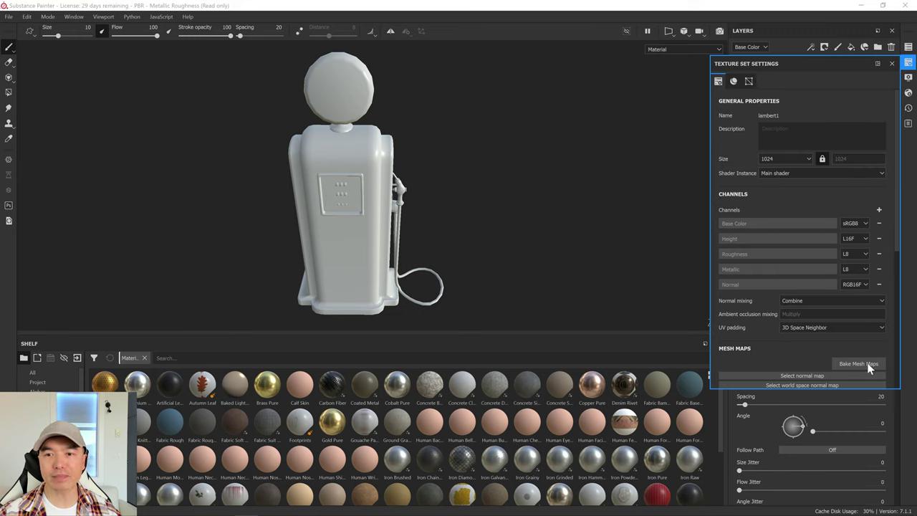
{"action": "left_click", "coordinate": [356, 154]}
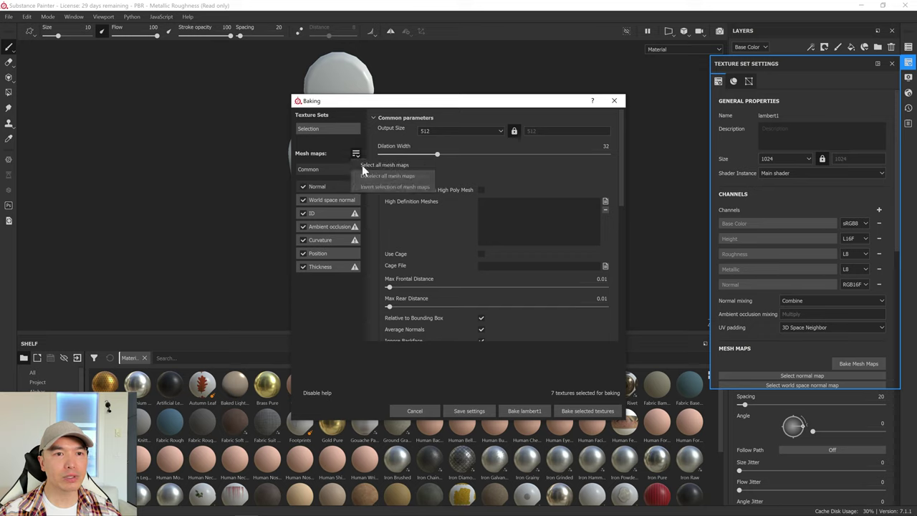
{"action": "left_click", "coordinate": [379, 177]}
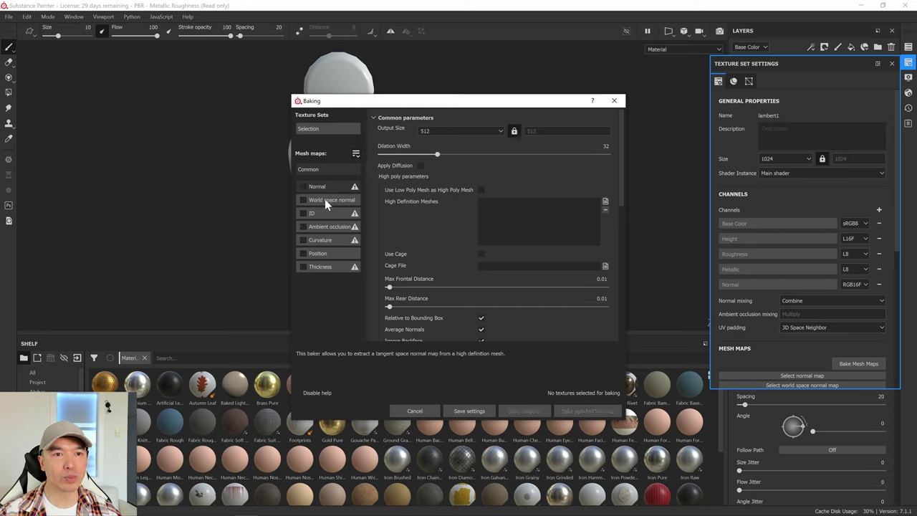
{"action": "left_click", "coordinate": [303, 187]}
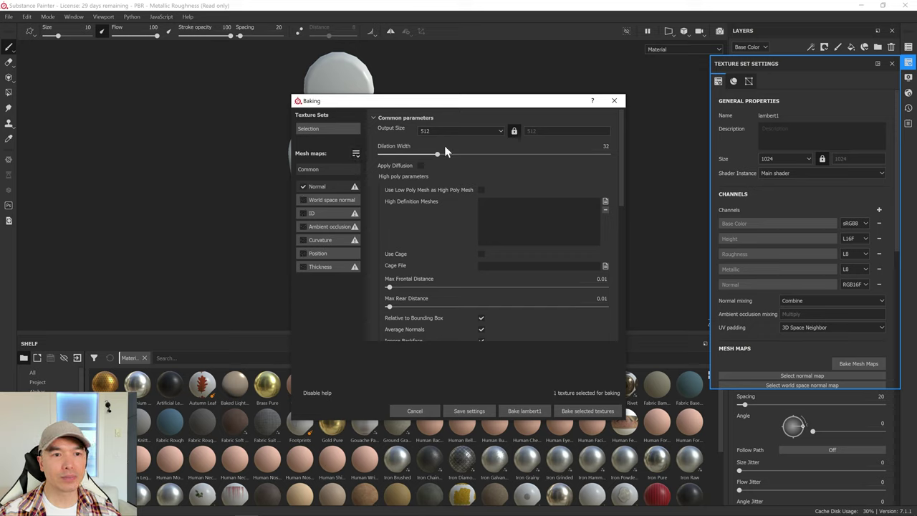
Set the bake output size to 2048 and enable Apply Diffusion
{"action": "left_click", "coordinate": [466, 132]}
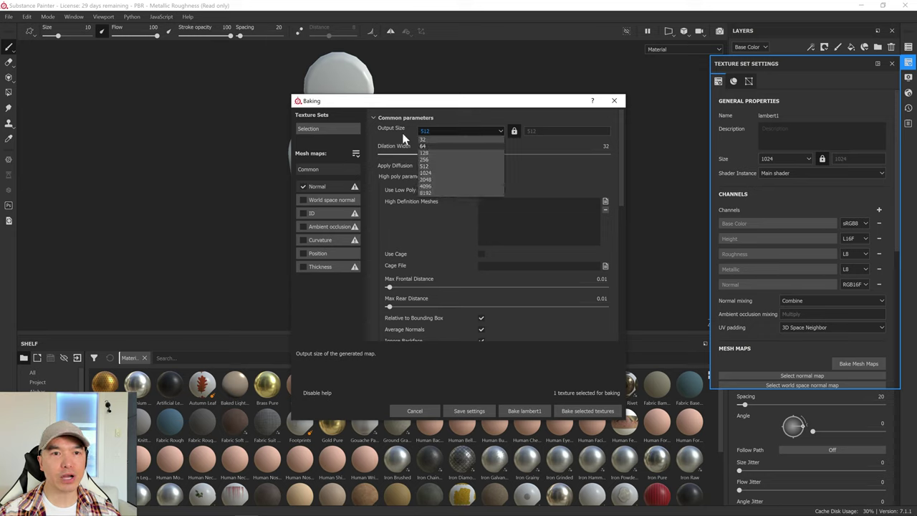
{"action": "left_click", "coordinate": [430, 179]}
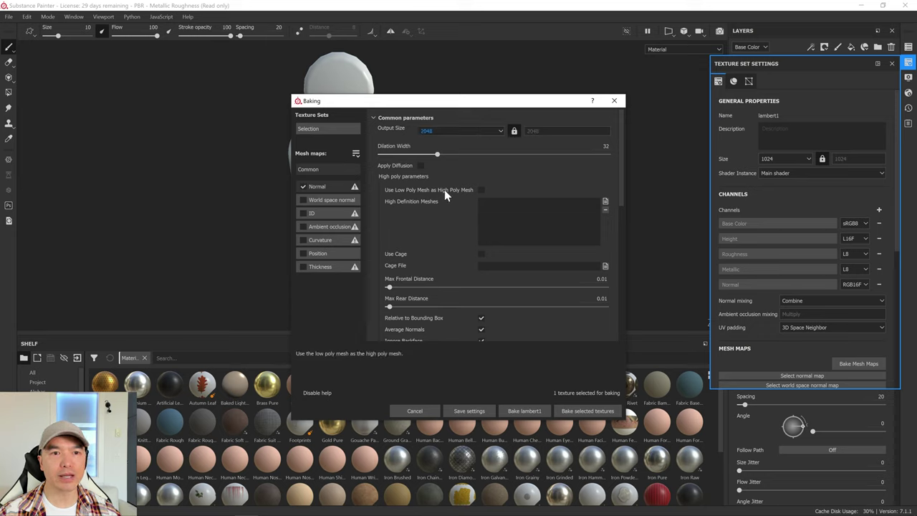
{"action": "left_click", "coordinate": [421, 166]}
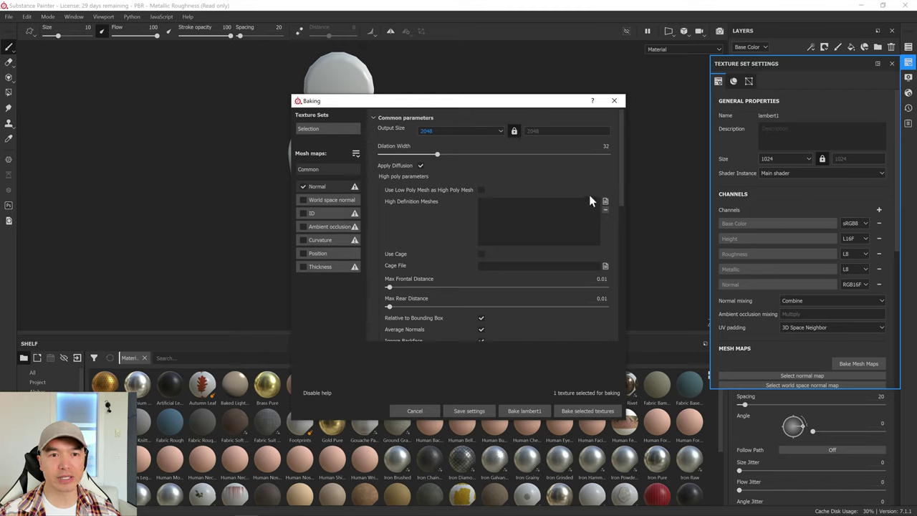
Load GasPump_high from the QuickExports folder as the high definition mesh for the bake
{"action": "left_click", "coordinate": [606, 202]}
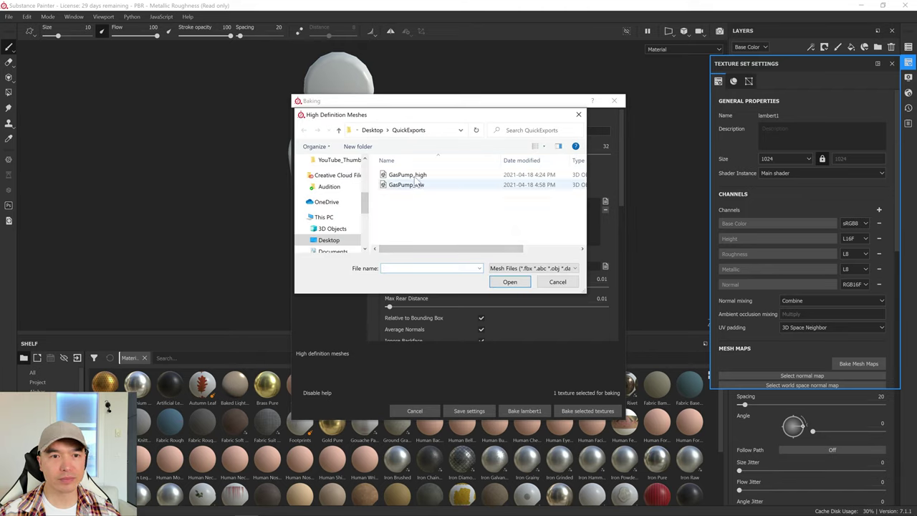
{"action": "left_click", "coordinate": [414, 175]}
{"action": "left_click", "coordinate": [509, 281]}
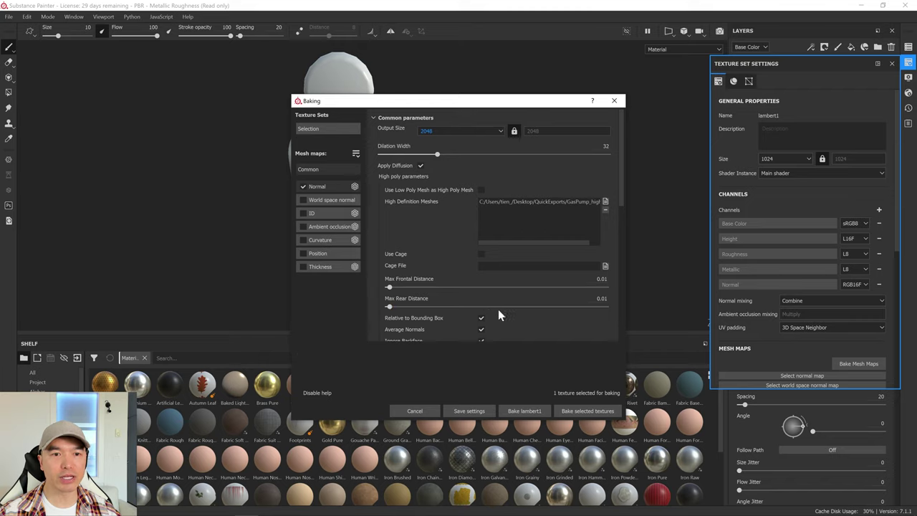
Match the low and high poly meshes By Mesh Name, then bake the selected normal map and close the bake report
{"action": "scroll", "coordinate": [507, 311], "scroll_direction": "down", "scroll_amount": 4}
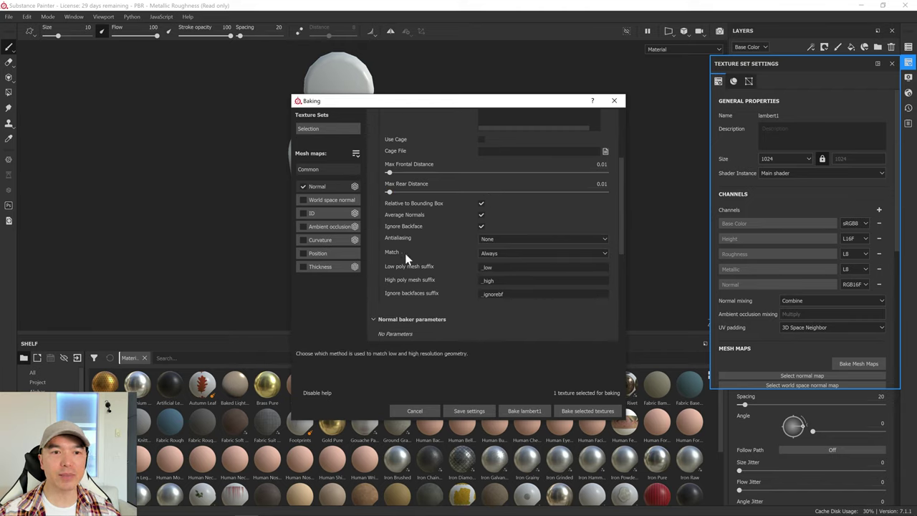
{"action": "left_click", "coordinate": [490, 256]}
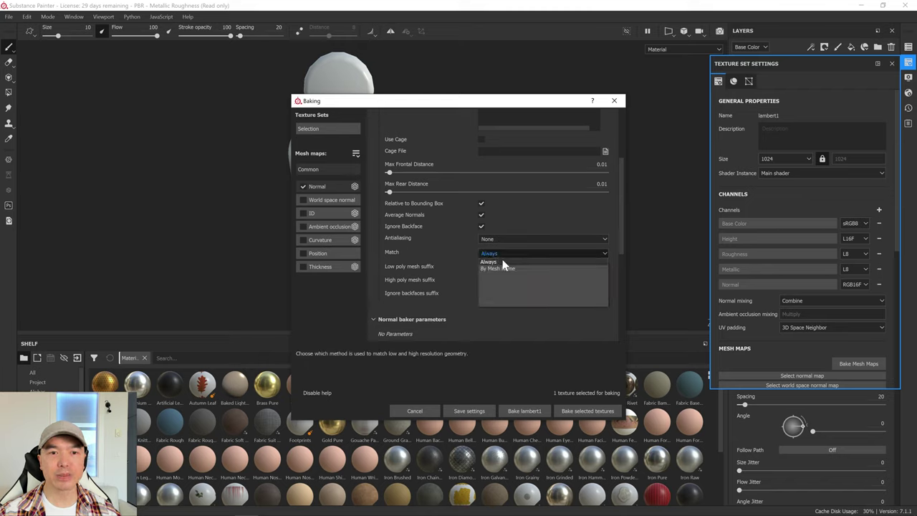
{"action": "left_click", "coordinate": [507, 270]}
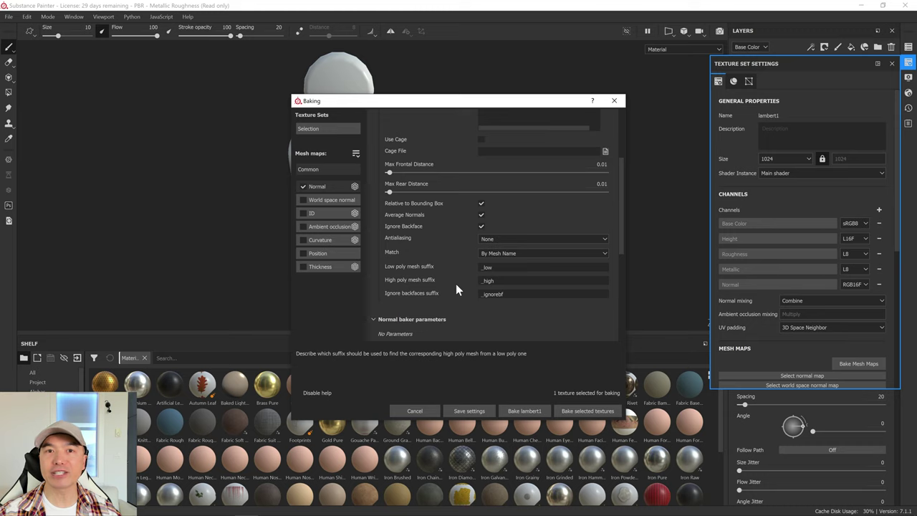
{"action": "left_click", "coordinate": [580, 412]}
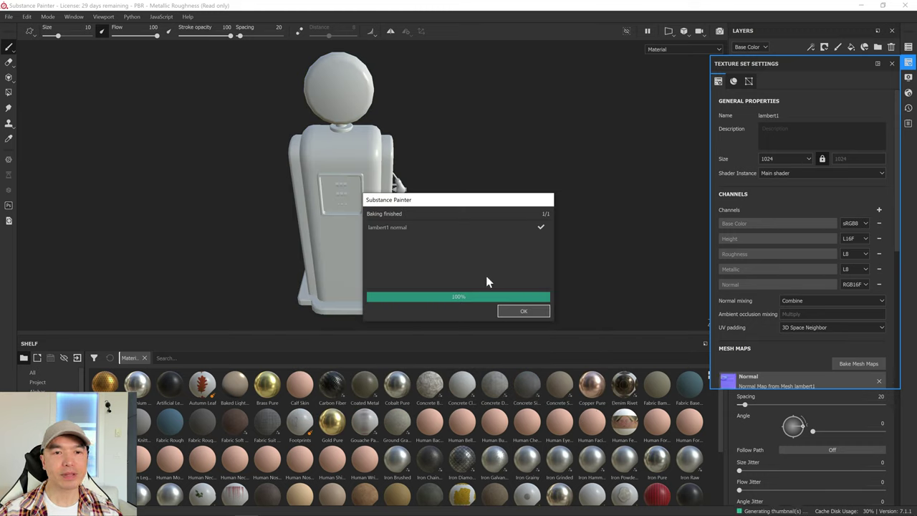
{"action": "left_click", "coordinate": [519, 311]}
Examine the baked normals on the gas pump's upper body, neck and round globe from several angles
{"action": "scroll", "coordinate": [474, 199], "scroll_direction": "up", "scroll_amount": 3}
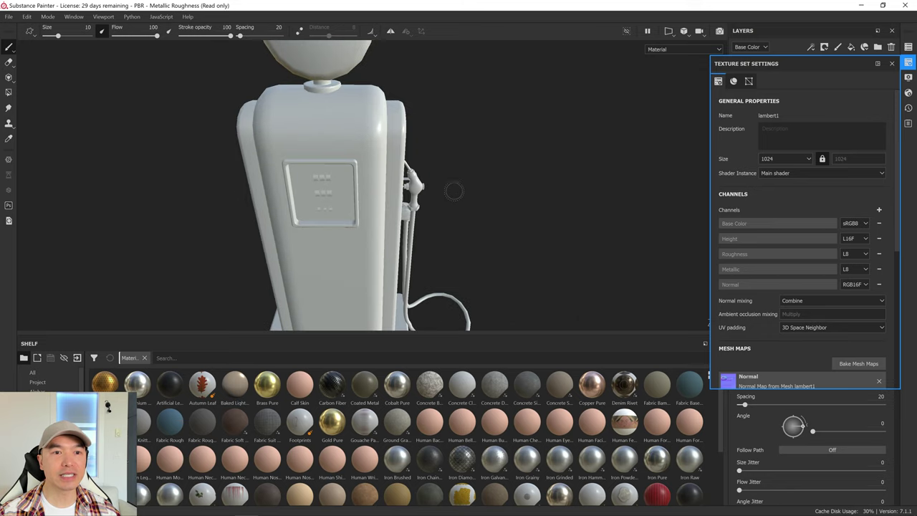
{"action": "left_click_drag", "start_coordinate": [455, 191], "coordinate": [421, 166], "text": "alt"}
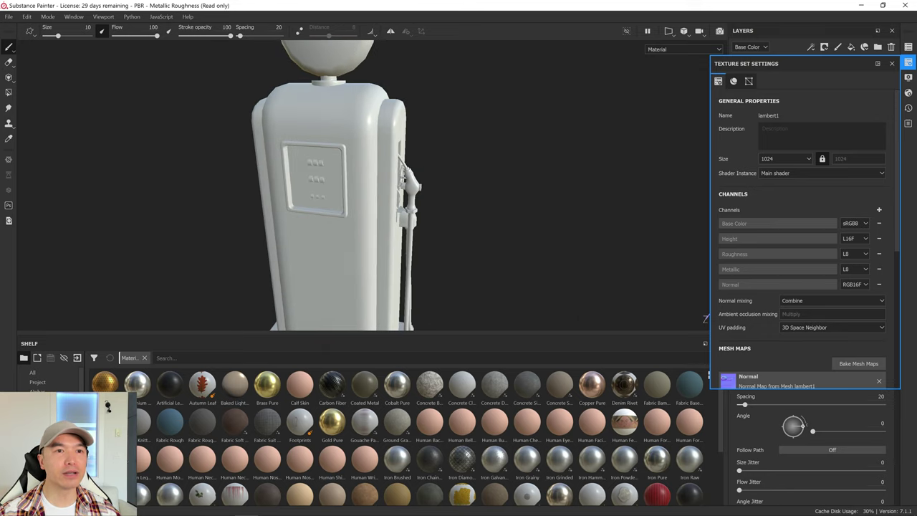
{"action": "middle_click_drag", "start_coordinate": [421, 167], "coordinate": [469, 270], "text": "alt"}
{"action": "scroll", "coordinate": [415, 240], "scroll_direction": "up", "scroll_amount": 3}
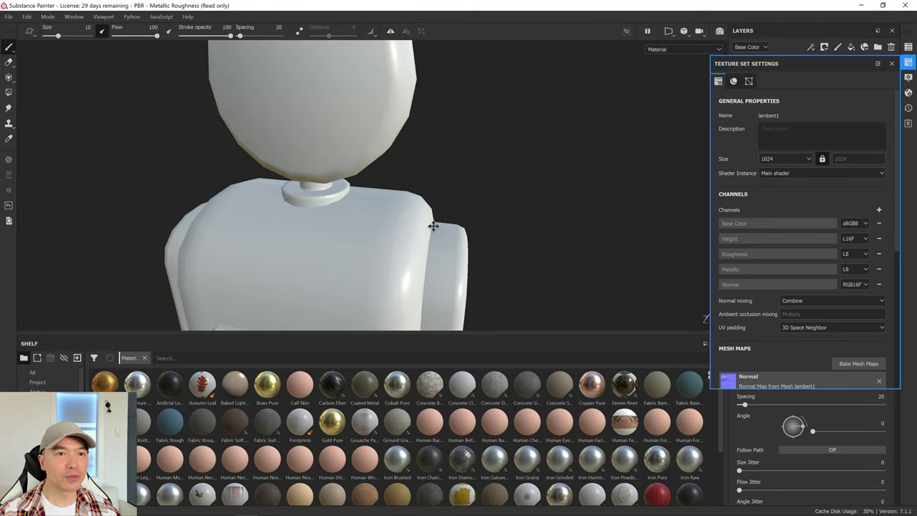
{"action": "left_click_drag", "start_coordinate": [434, 225], "coordinate": [497, 193], "text": "alt"}
{"action": "scroll", "coordinate": [497, 197], "scroll_direction": "up", "scroll_amount": 2}
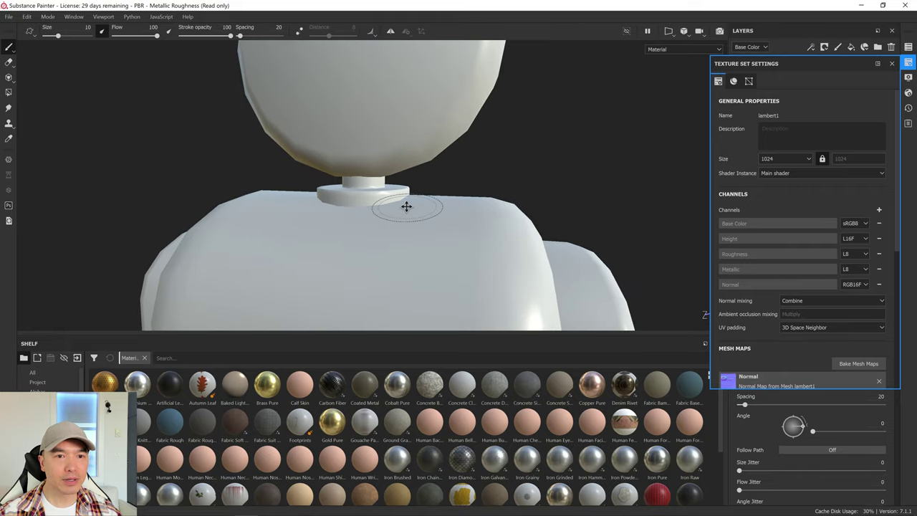
{"action": "left_click_drag", "start_coordinate": [406, 205], "coordinate": [337, 215], "text": "alt"}
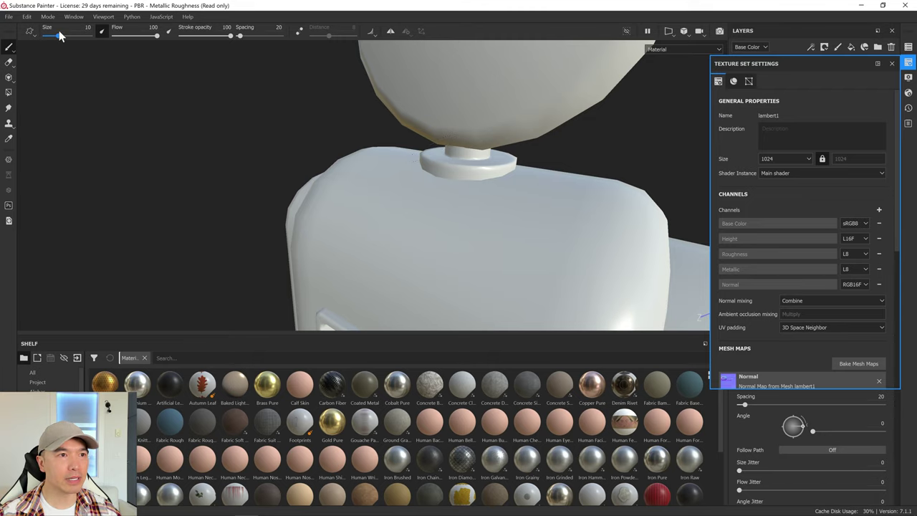
Reduce the brush size to 0.4 and inspect the collar and top surface beneath the globe up close
{"action": "left_click_drag", "start_coordinate": [58, 40], "coordinate": [45, 37]}
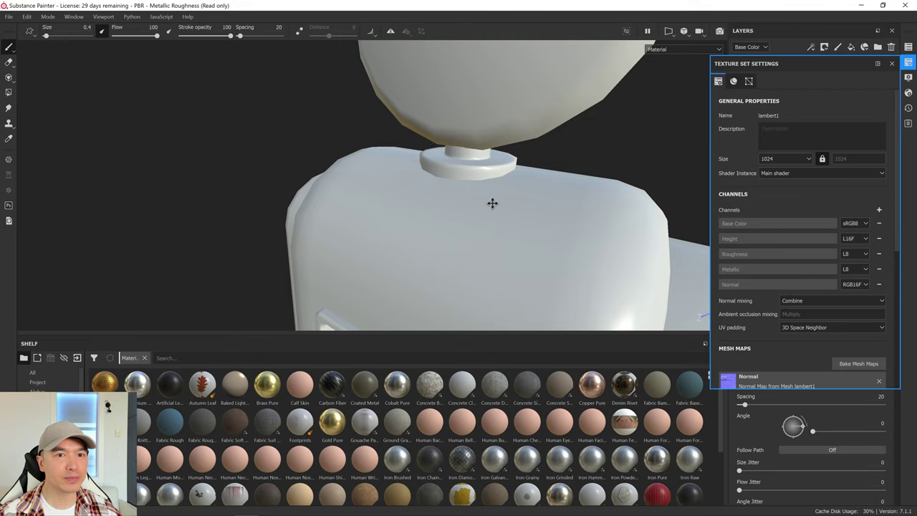
{"action": "left_click_drag", "start_coordinate": [492, 203], "coordinate": [445, 226], "text": "alt"}
{"action": "scroll", "coordinate": [446, 215], "scroll_direction": "down", "scroll_amount": 3}
{"action": "scroll", "coordinate": [449, 207], "scroll_direction": "up", "scroll_amount": 7}
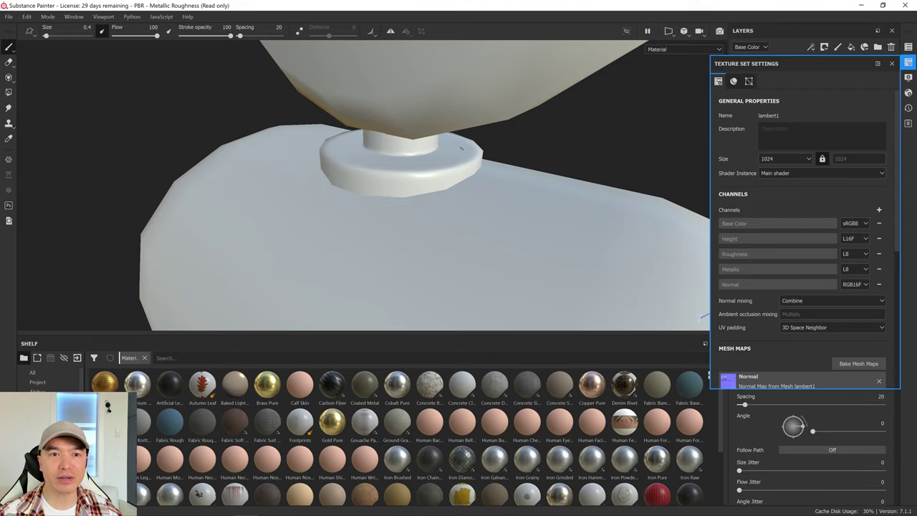
{"action": "scroll", "coordinate": [402, 171], "scroll_direction": "down", "scroll_amount": 6}
Examine the baked shading on the front display panel, its recessed frame and the small number blocks
{"action": "middle_click_drag", "start_coordinate": [442, 203], "coordinate": [463, 154], "text": "alt"}
{"action": "middle_click_drag", "start_coordinate": [389, 254], "coordinate": [413, 119], "text": "alt"}
{"action": "left_click_drag", "start_coordinate": [413, 119], "coordinate": [491, 135], "text": "alt"}
{"action": "right_click_drag", "start_coordinate": [491, 135], "coordinate": [531, 204], "text": "alt"}
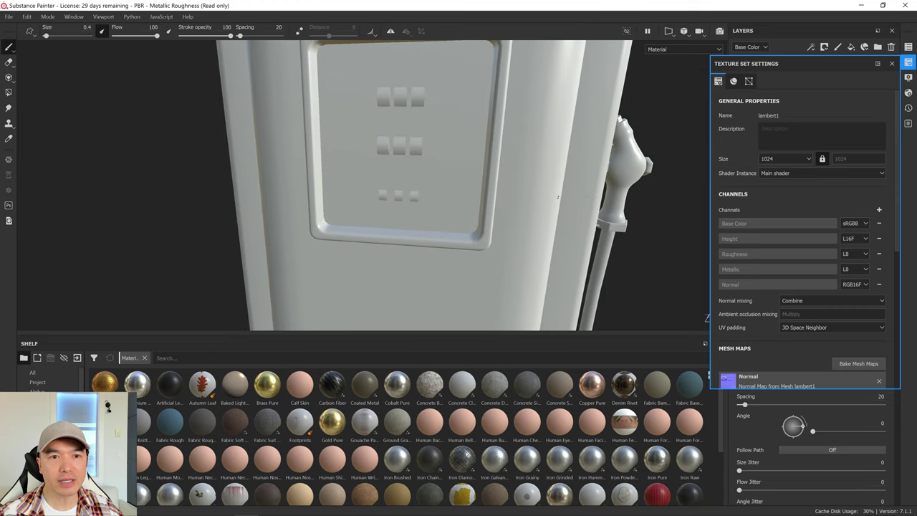
{"action": "middle_click_drag", "start_coordinate": [531, 204], "coordinate": [430, 228], "text": "alt"}
{"action": "mouse_move", "coordinate": [430, 227]}
{"action": "left_mouse_down", "text": "alt"}
{"action": "mouse_move", "coordinate": [638, 209]}
{"action": "mouse_move", "coordinate": [422, 219]}
{"action": "left_mouse_up", "text": "alt"}
{"action": "scroll", "coordinate": [481, 210], "scroll_direction": "up", "scroll_amount": 2}
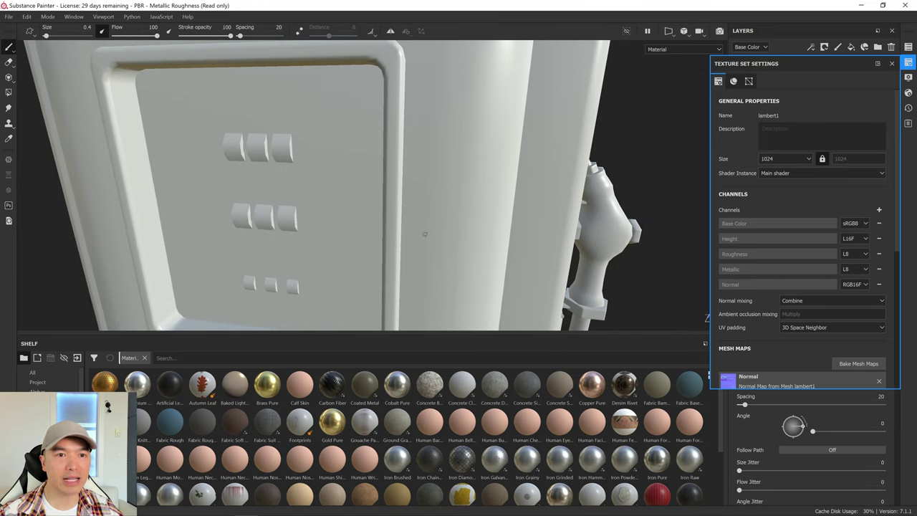
{"action": "scroll", "coordinate": [437, 231], "scroll_direction": "down", "scroll_amount": 2}
{"action": "scroll", "coordinate": [448, 229], "scroll_direction": "up", "scroll_amount": 3}
{"action": "scroll", "coordinate": [442, 229], "scroll_direction": "down", "scroll_amount": 5}
{"action": "middle_click_drag", "start_coordinate": [443, 229], "coordinate": [468, 172], "text": "alt"}
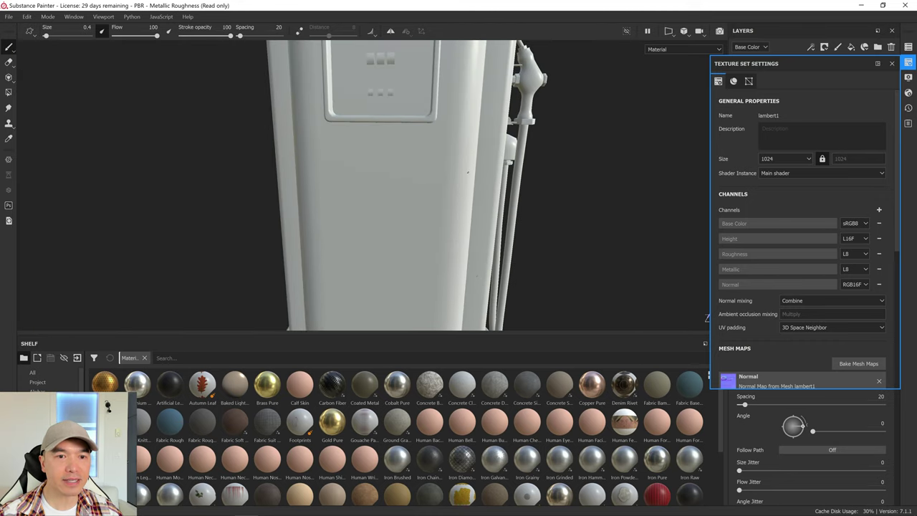
Inspect the stepped base's beveled edges and corners and the hose loop beside it
{"action": "left_click_drag", "start_coordinate": [468, 172], "coordinate": [650, 213], "text": "alt"}
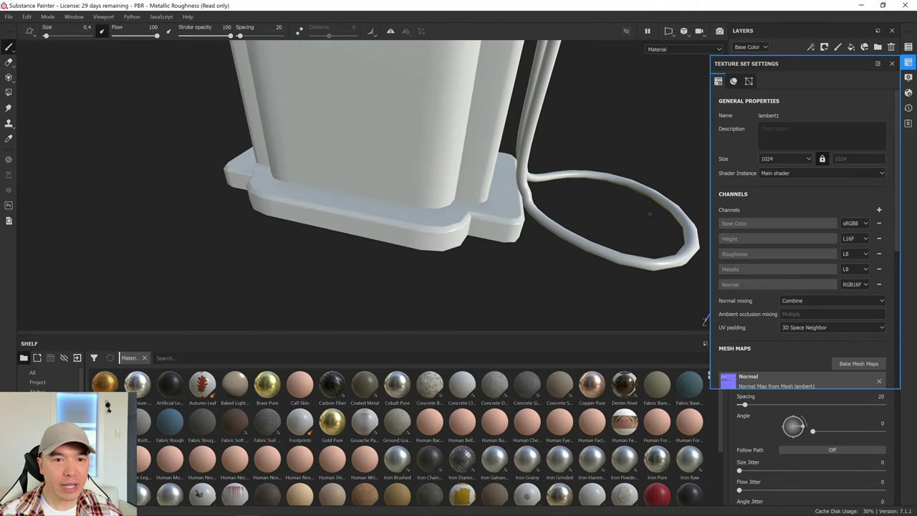
{"action": "right_click_drag", "start_coordinate": [459, 188], "coordinate": [444, 236], "text": "alt"}
{"action": "middle_click_drag", "start_coordinate": [369, 204], "coordinate": [294, 174], "text": "alt"}
{"action": "right_click_drag", "start_coordinate": [399, 176], "coordinate": [396, 226], "text": "alt"}
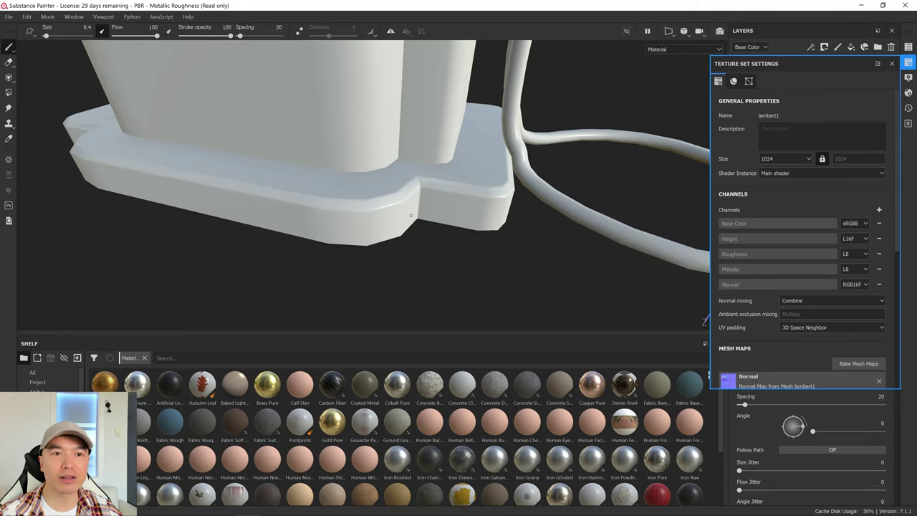
{"action": "left_click_drag", "start_coordinate": [411, 215], "coordinate": [523, 240], "text": "alt"}
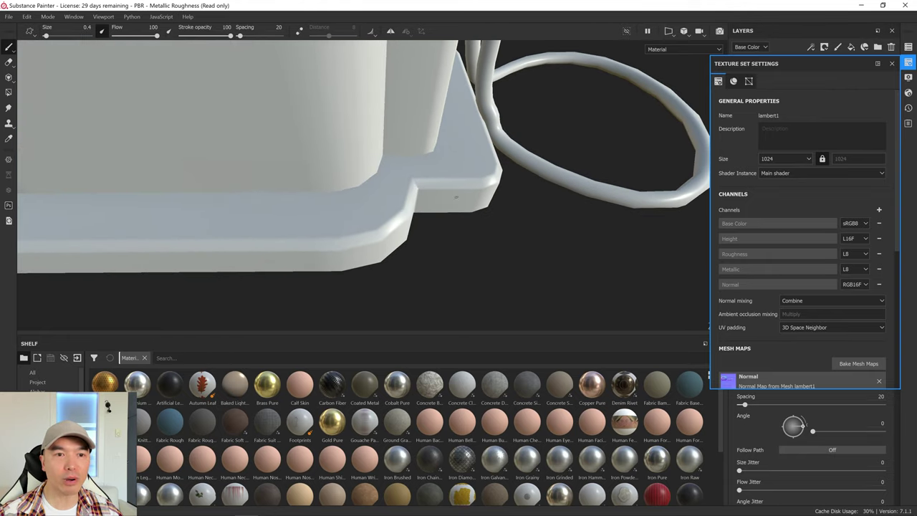
{"action": "left_click_drag", "start_coordinate": [456, 197], "coordinate": [501, 174], "text": "alt"}
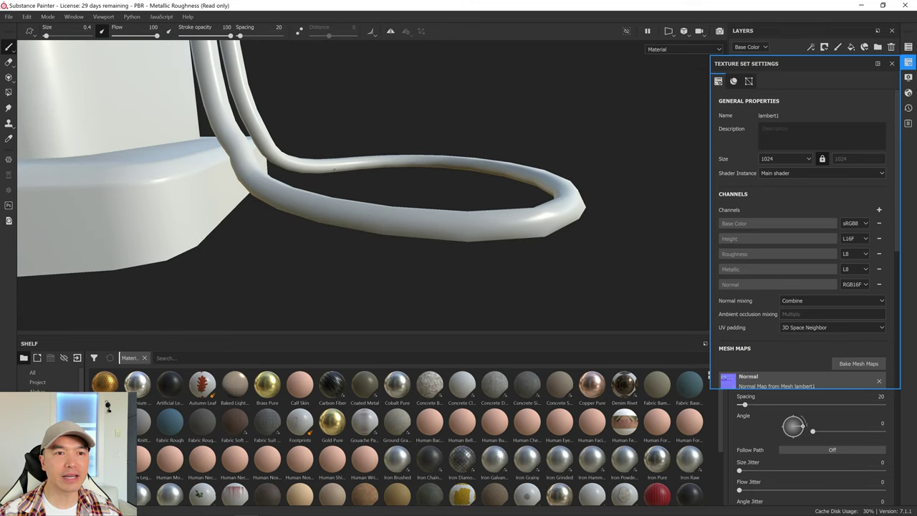
Examine the baked shading on the side nozzle, its hand guard and the hexagonal fittings
{"action": "left_click_drag", "start_coordinate": [461, 204], "coordinate": [367, 132], "text": "alt"}
{"action": "middle_click_drag", "start_coordinate": [368, 131], "coordinate": [356, 193], "text": "alt"}
{"action": "scroll", "coordinate": [357, 194], "scroll_direction": "up", "scroll_amount": 2}
{"action": "left_click_drag", "start_coordinate": [301, 208], "coordinate": [318, 162], "text": "alt"}
{"action": "right_click_drag", "start_coordinate": [318, 162], "coordinate": [287, 172], "text": "alt"}
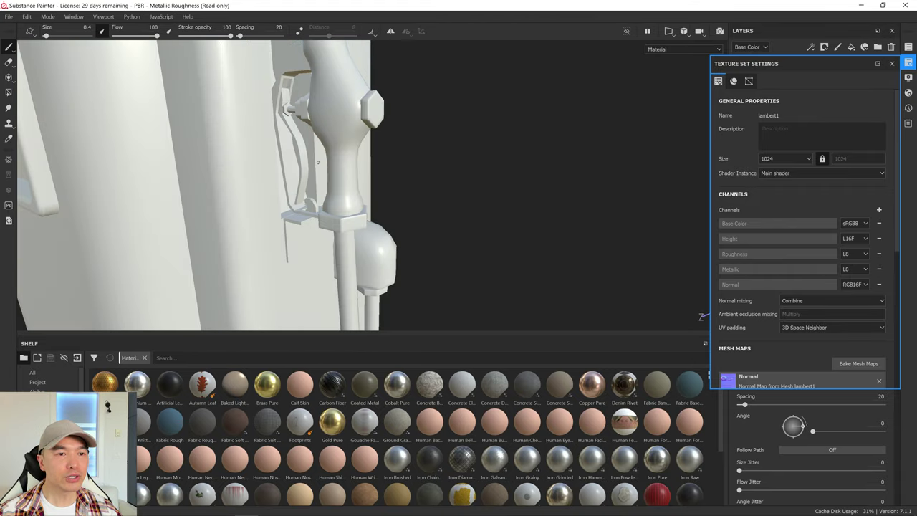
{"action": "left_click_drag", "start_coordinate": [287, 172], "coordinate": [311, 184], "text": "alt"}
{"action": "right_click_drag", "start_coordinate": [487, 159], "coordinate": [569, 173], "text": "alt"}
{"action": "left_click_drag", "start_coordinate": [344, 188], "coordinate": [350, 234], "text": "alt"}
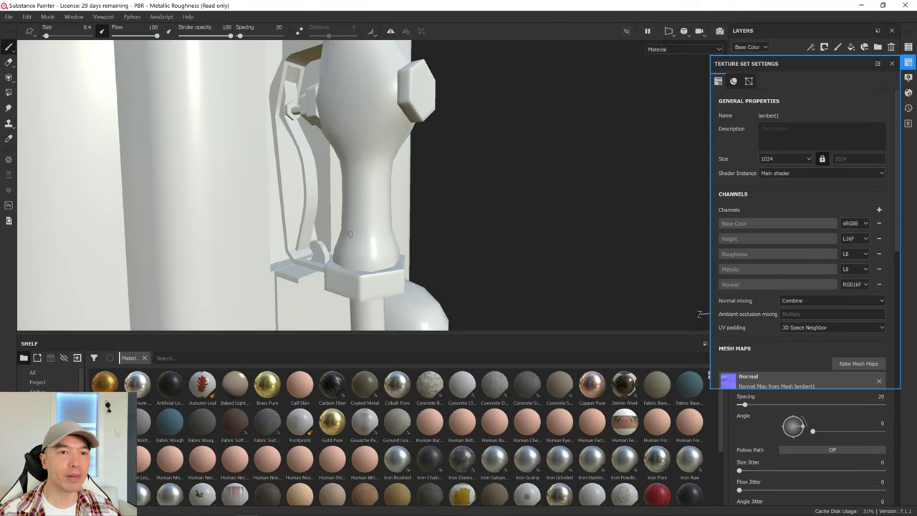
Check the hex nut beneath the hose holder, then bring the display panel and nozzle back into view
{"action": "left_click_drag", "start_coordinate": [429, 132], "coordinate": [397, 159], "text": "alt"}
{"action": "scroll", "coordinate": [396, 160], "scroll_direction": "down", "scroll_amount": 2}
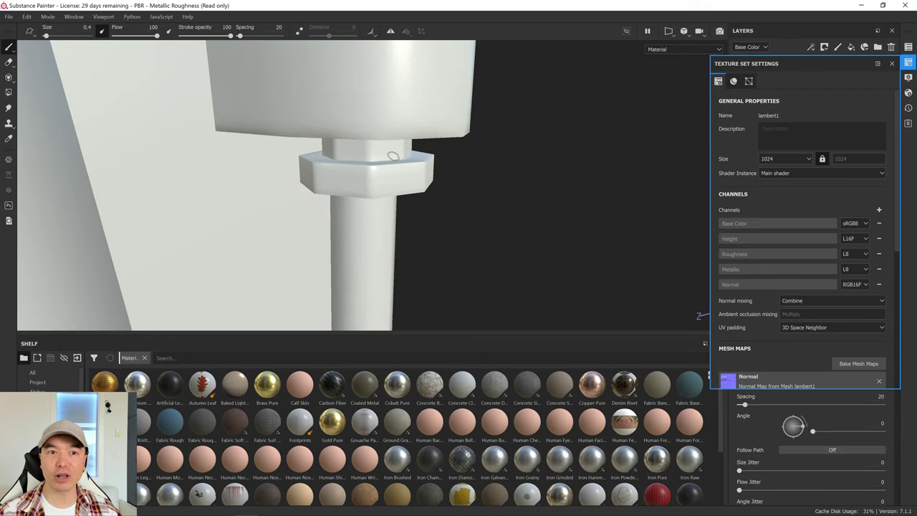
{"action": "scroll", "coordinate": [397, 171], "scroll_direction": "down", "scroll_amount": 6}
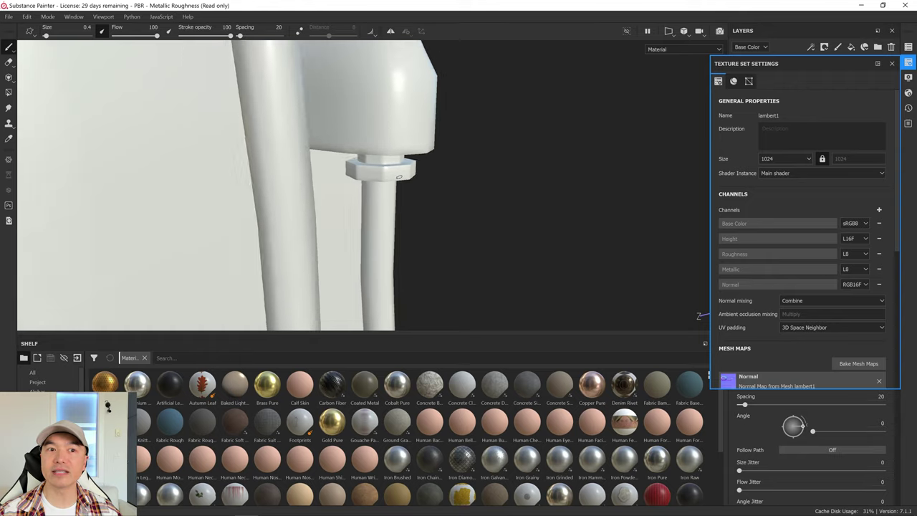
{"action": "middle_click_drag", "start_coordinate": [397, 172], "coordinate": [383, 256], "text": "alt"}
{"action": "left_click_drag", "start_coordinate": [319, 179], "coordinate": [374, 191], "text": "alt"}
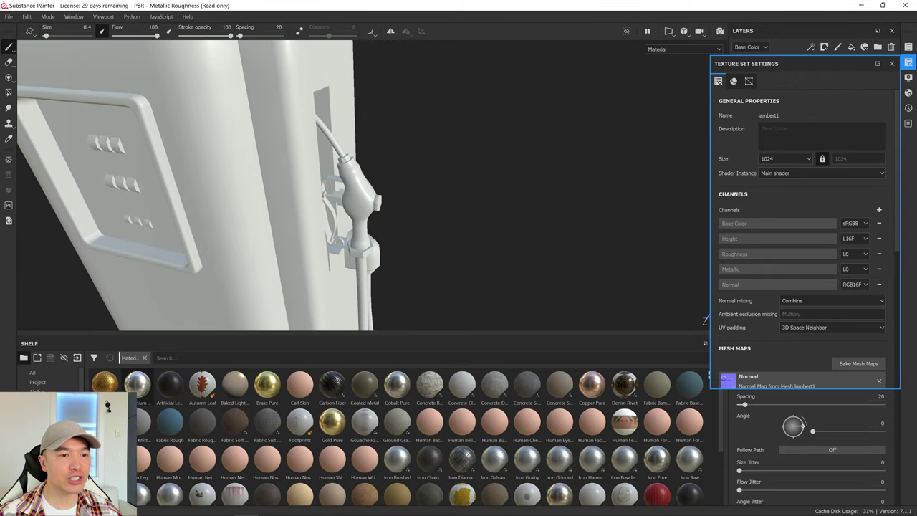
Apply the silver aluminium material from the shelf to the gas pump and inspect the nozzle's reflections under rotated lighting
{"action": "left_click_drag", "start_coordinate": [137, 385], "coordinate": [242, 183]}
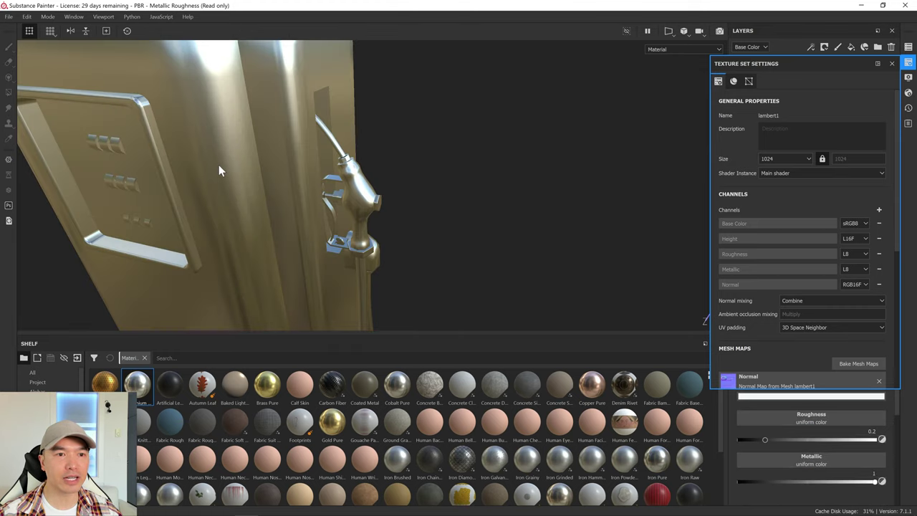
{"action": "left_click_drag", "start_coordinate": [222, 145], "coordinate": [336, 162], "text": "alt"}
{"action": "right_click_drag", "start_coordinate": [336, 163], "coordinate": [323, 166], "text": "shift"}
{"action": "scroll", "coordinate": [323, 174], "scroll_direction": "up", "scroll_amount": 4}
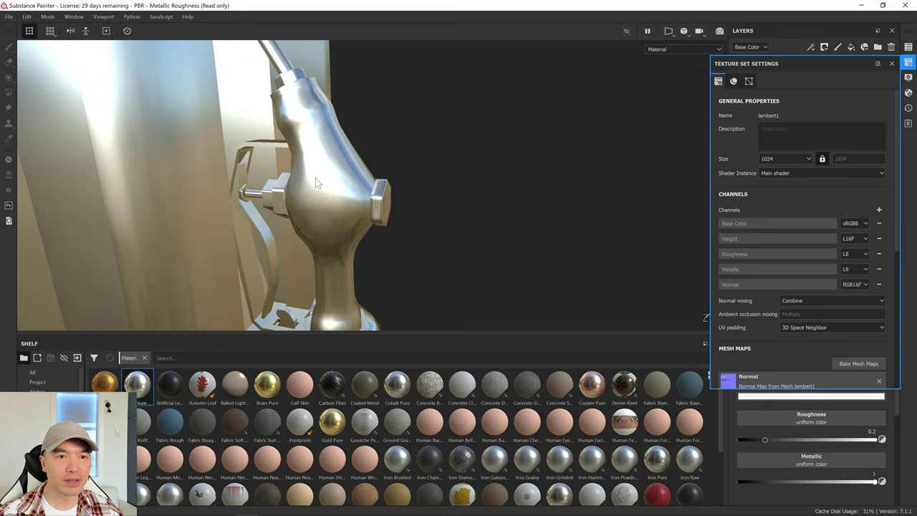
{"action": "left_click_drag", "start_coordinate": [325, 134], "coordinate": [326, 110], "text": "alt"}
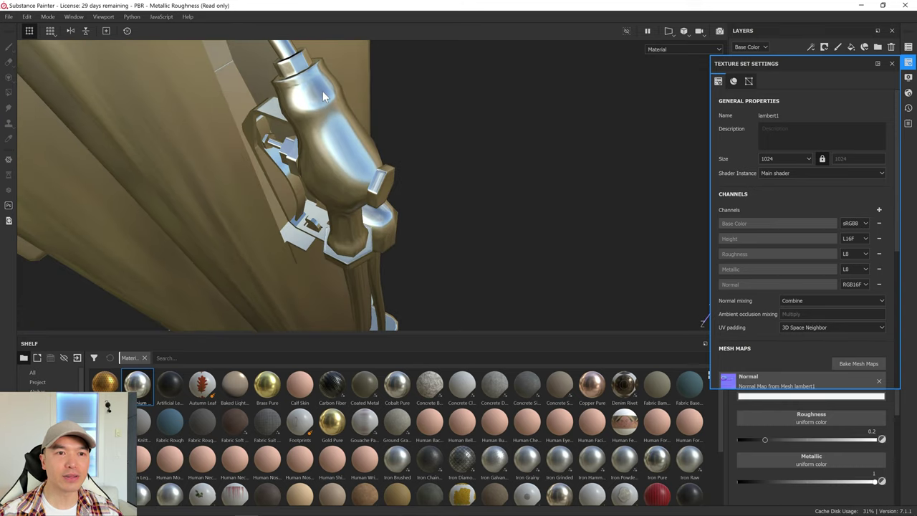
Inspect the aluminium reflections on the nozzle and the cabinet's rounded surfaces, ending with the whole pump
{"action": "left_click_drag", "start_coordinate": [389, 189], "coordinate": [364, 164], "text": "alt"}
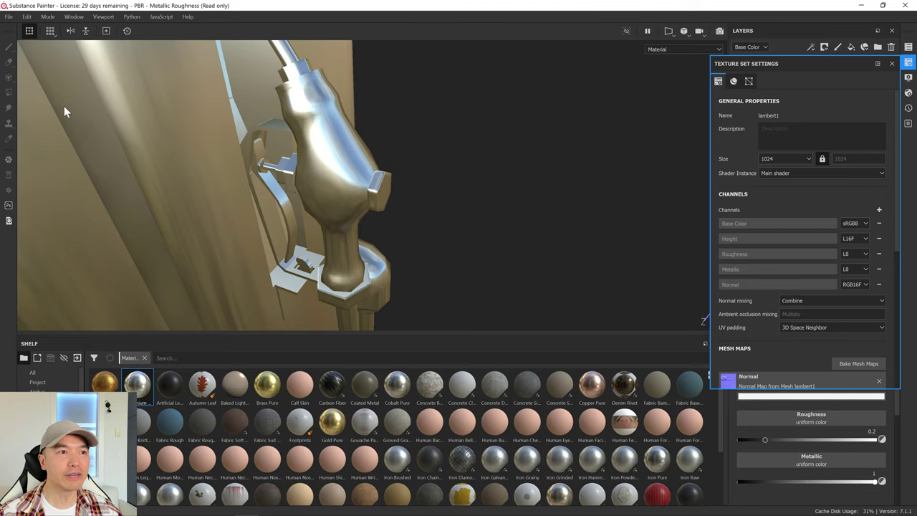
{"action": "middle_click_drag", "start_coordinate": [233, 134], "coordinate": [268, 161], "text": "alt"}
{"action": "left_click_drag", "start_coordinate": [266, 160], "coordinate": [131, 212], "text": "alt"}
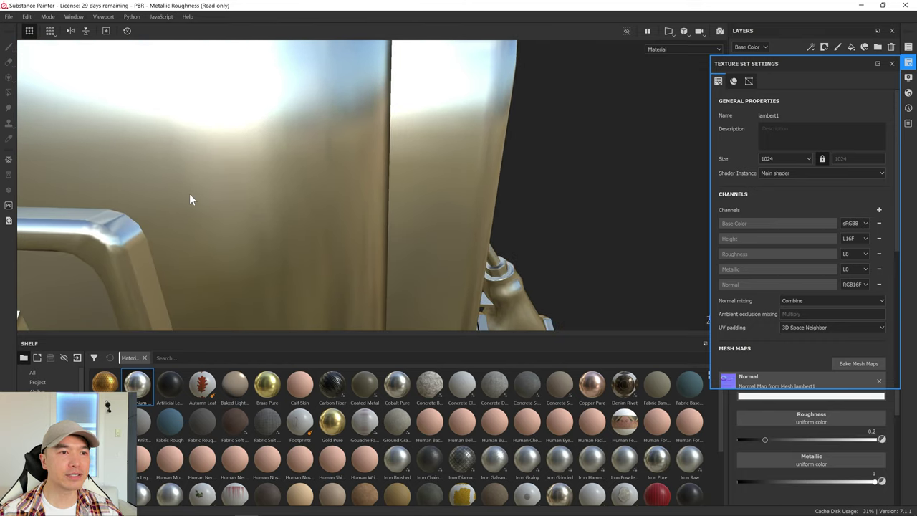
{"action": "scroll", "coordinate": [192, 194], "scroll_direction": "down", "scroll_amount": 5}
{"action": "middle_click_drag", "start_coordinate": [266, 179], "coordinate": [258, 195], "text": "alt"}
{"action": "scroll", "coordinate": [261, 187], "scroll_direction": "down", "scroll_amount": 3}
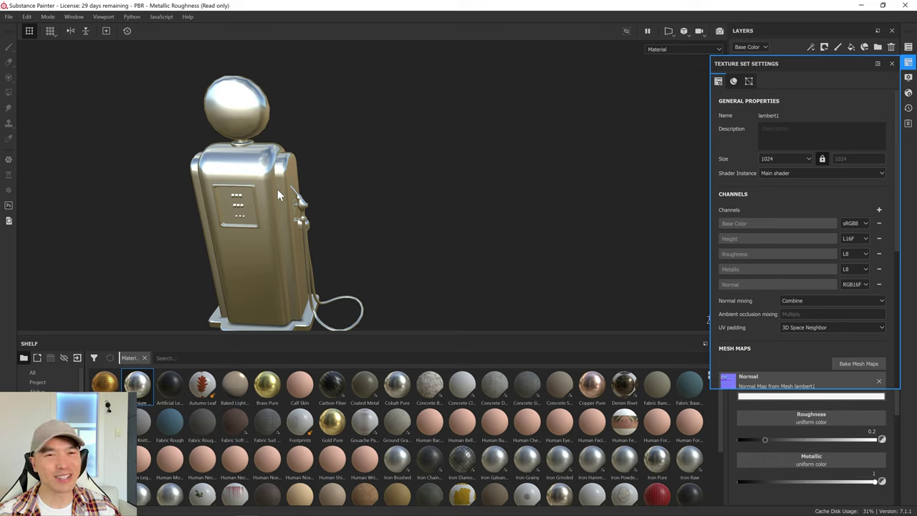
Return to the Paint tool and close Substance Painter, discarding the project's unsaved changes
{"action": "key", "text": "1"}
{"action": "scroll", "coordinate": [303, 180], "scroll_direction": "up", "scroll_amount": 5}
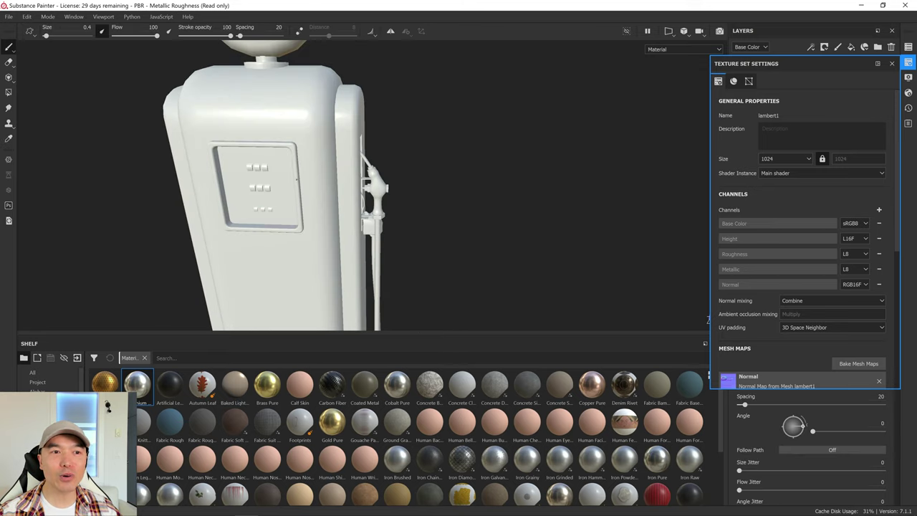
{"action": "scroll", "coordinate": [294, 193], "scroll_direction": "down", "scroll_amount": 8}
{"action": "left_click_drag", "start_coordinate": [290, 198], "coordinate": [285, 191], "text": "alt"}
{"action": "middle_click_drag", "start_coordinate": [286, 192], "coordinate": [346, 207], "text": "alt"}
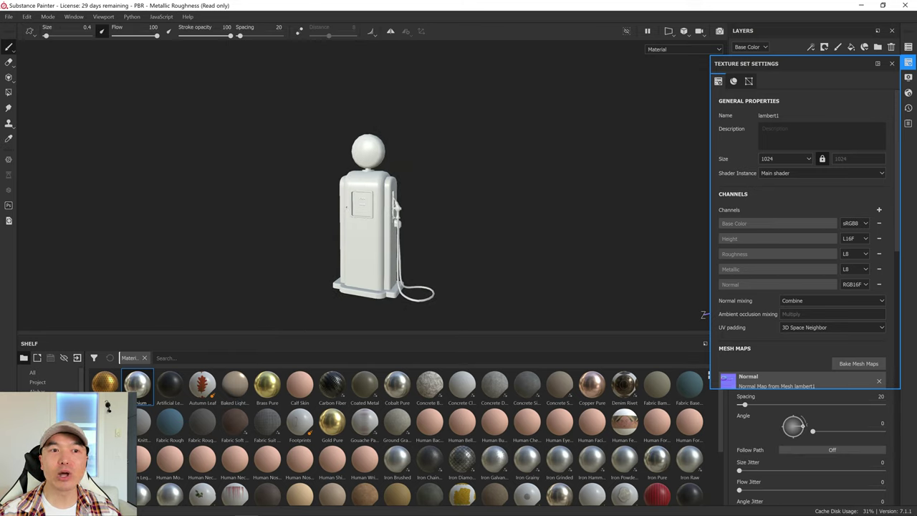
{"action": "left_click_drag", "start_coordinate": [346, 209], "coordinate": [347, 218], "text": "alt"}
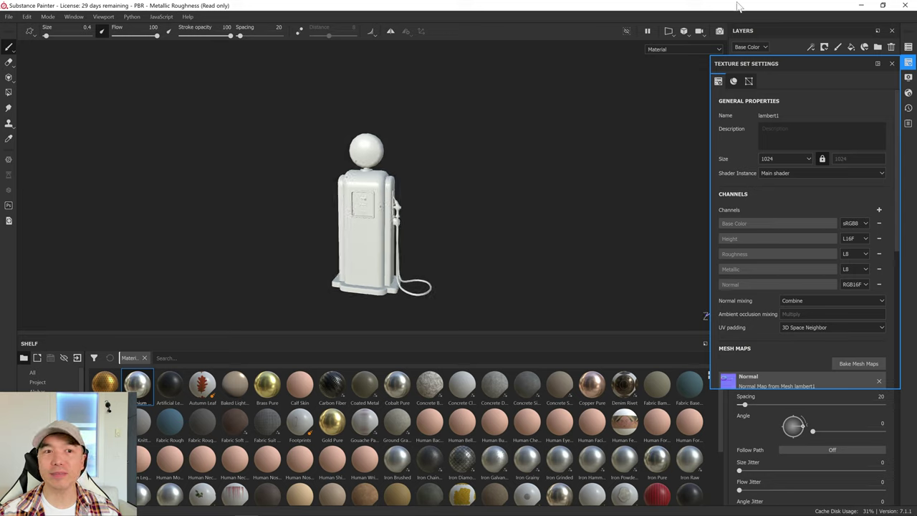
{"action": "left_click", "coordinate": [904, 5]}
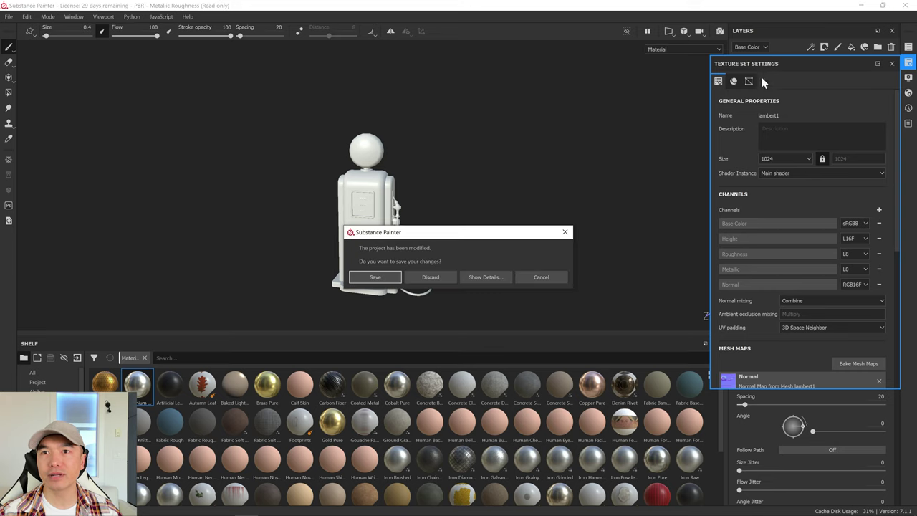
{"action": "left_click", "coordinate": [432, 278]}
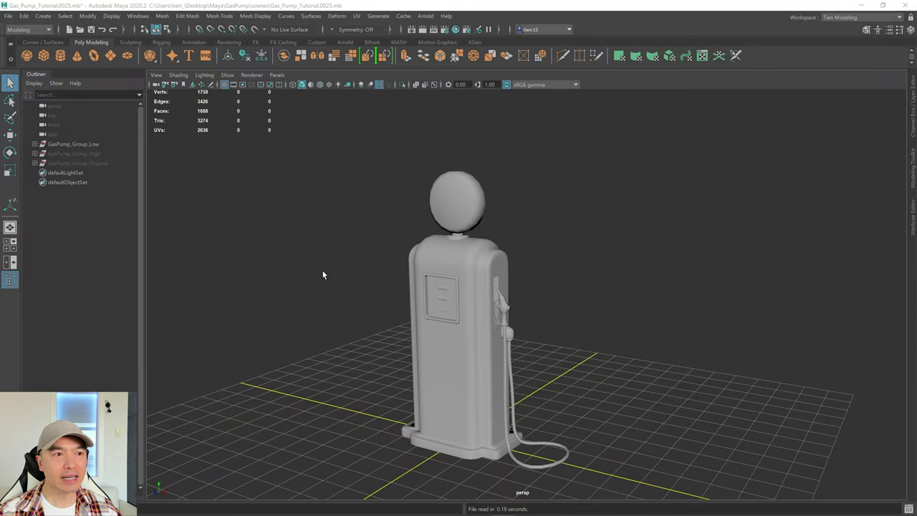
In Maya, duplicate GasPump_Group_Low as a hidden backup group named GasPump_Group_Pretriangulation
{"action": "left_click", "coordinate": [84, 144]}
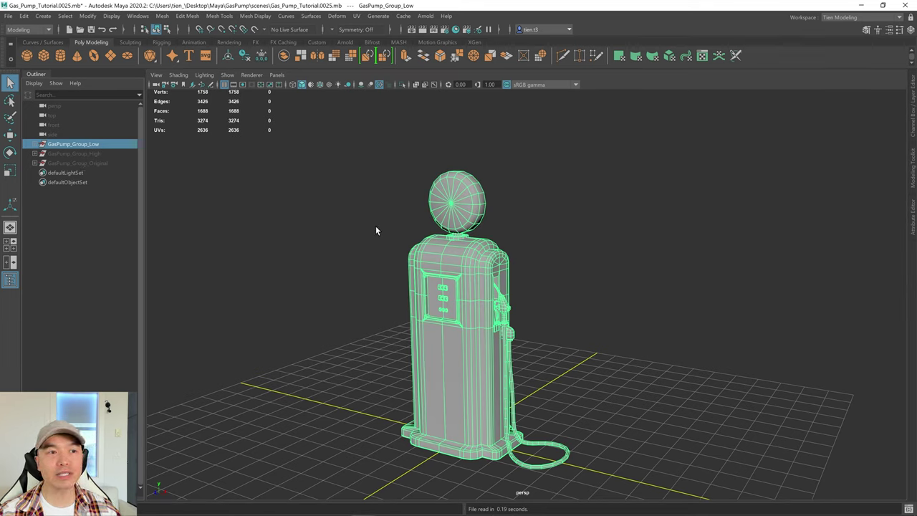
{"action": "key", "text": "ctrl+d"}
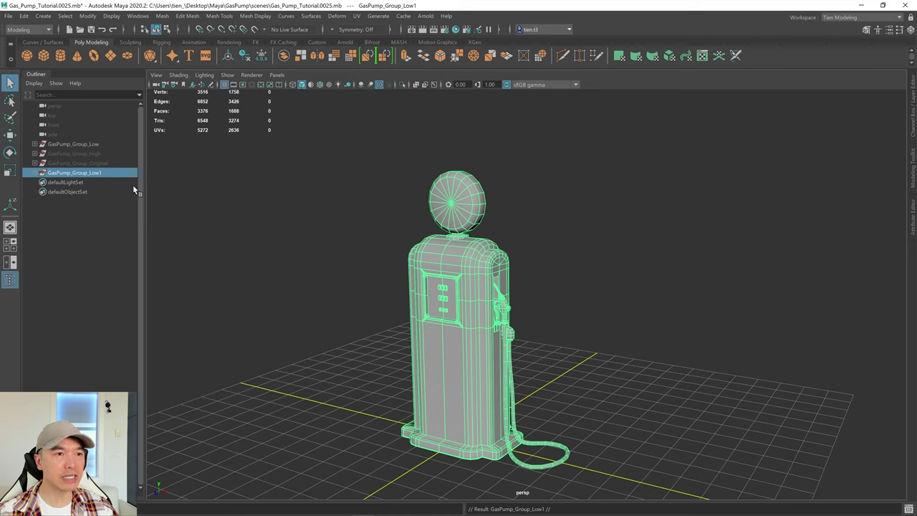
{"action": "double_click", "coordinate": [98, 174]}
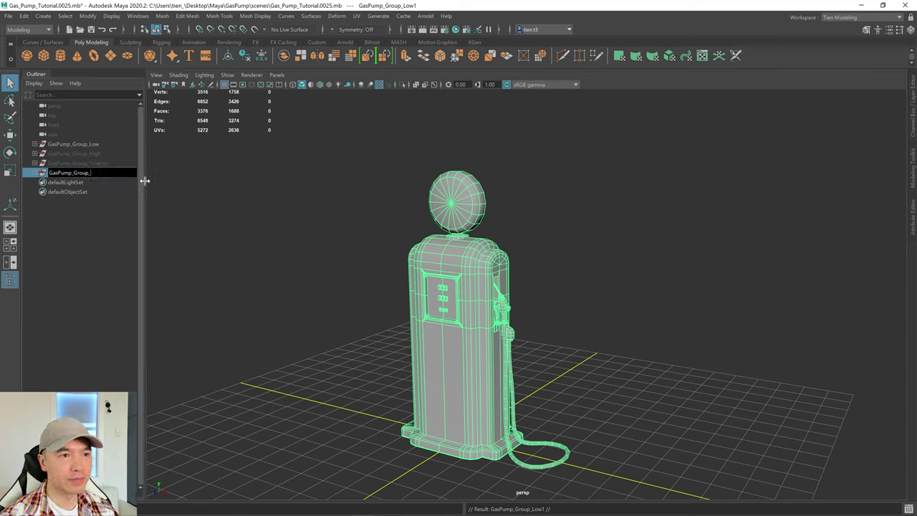
{"action": "type", "text": "Pre"}
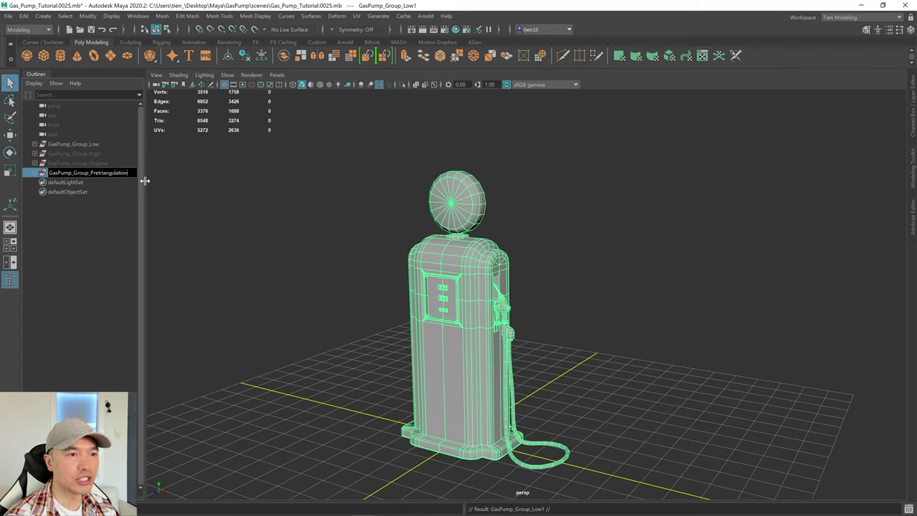
{"action": "type", "text": "triangulation"}
{"action": "key", "text": "Return"}
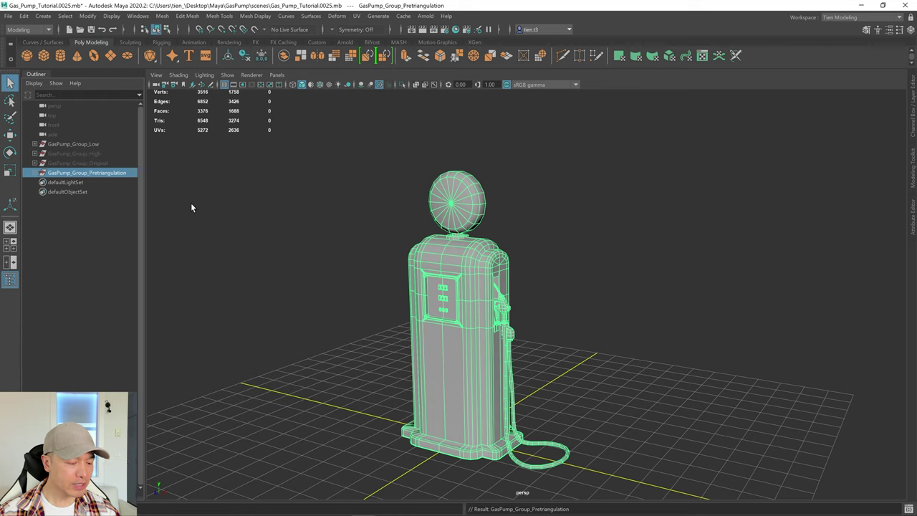
{"action": "key", "text": "h"}
Triangulate all the meshes inside GasPump_Group_Low
{"action": "left_click", "coordinate": [95, 145]}
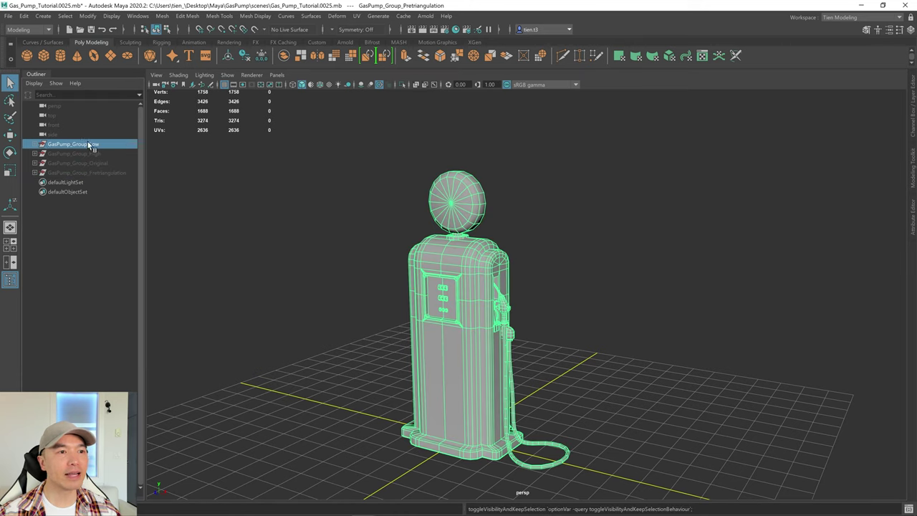
{"action": "left_click", "coordinate": [34, 145]}
{"action": "left_click_drag", "start_coordinate": [284, 132], "coordinate": [699, 502]}
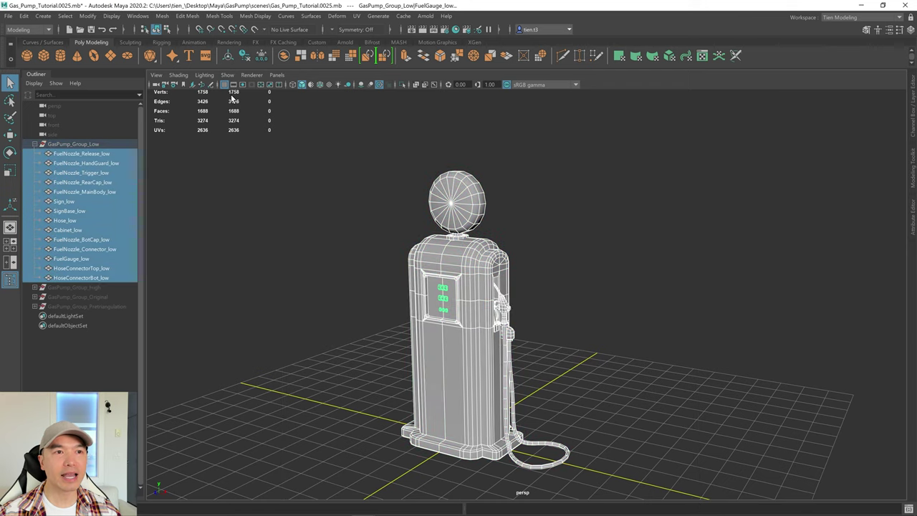
{"action": "left_click", "coordinate": [163, 16]}
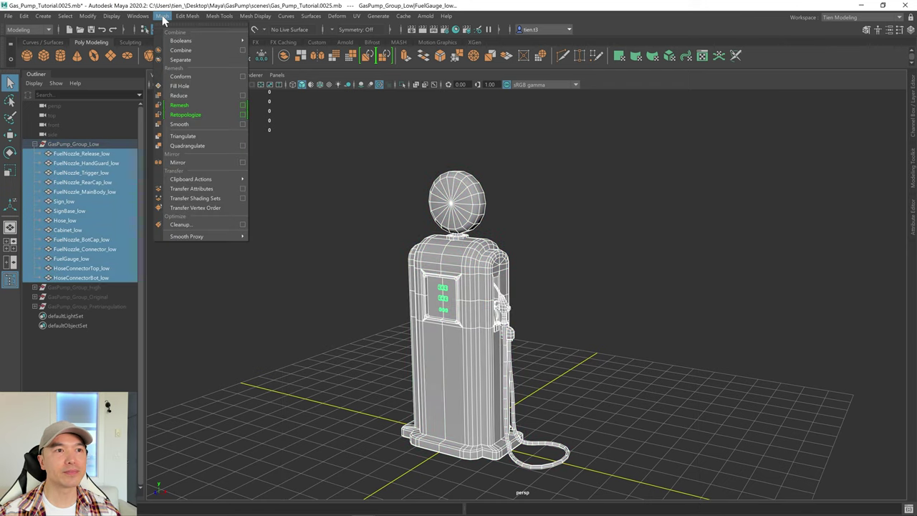
{"action": "left_click", "coordinate": [191, 136]}
{"action": "left_click", "coordinate": [628, 270]}
{"action": "scroll", "coordinate": [629, 269], "scroll_direction": "down", "scroll_amount": 3}
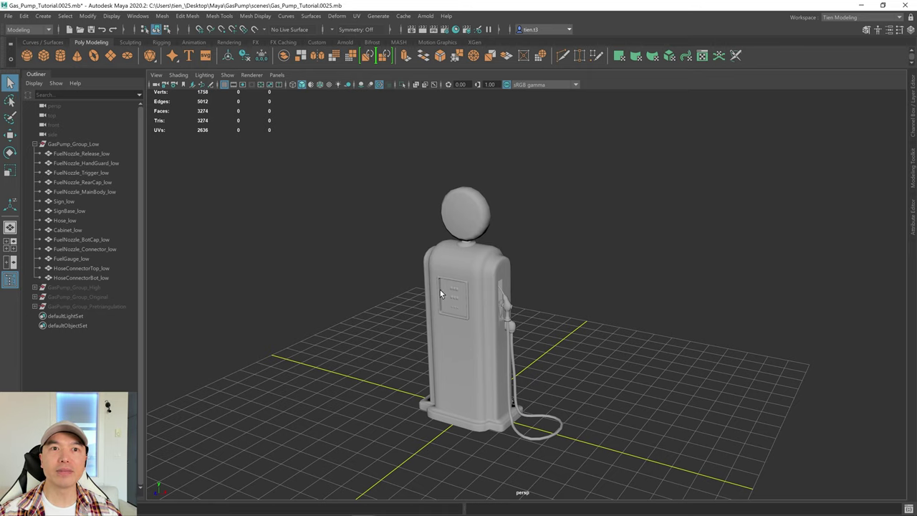
{"action": "scroll", "coordinate": [472, 284], "scroll_direction": "up", "scroll_amount": 2}
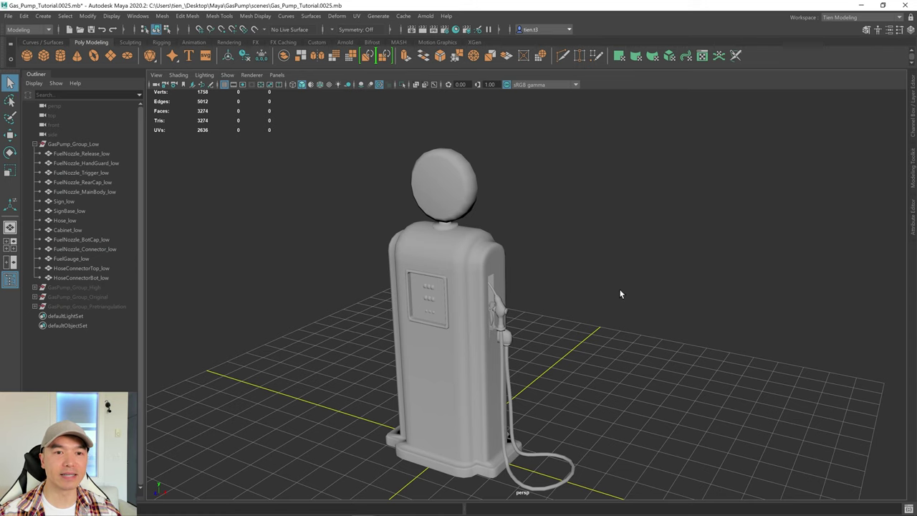
{"action": "scroll", "coordinate": [501, 282], "scroll_direction": "down", "scroll_amount": 1}
{"action": "left_click_drag", "start_coordinate": [501, 282], "coordinate": [508, 293], "text": "alt"}
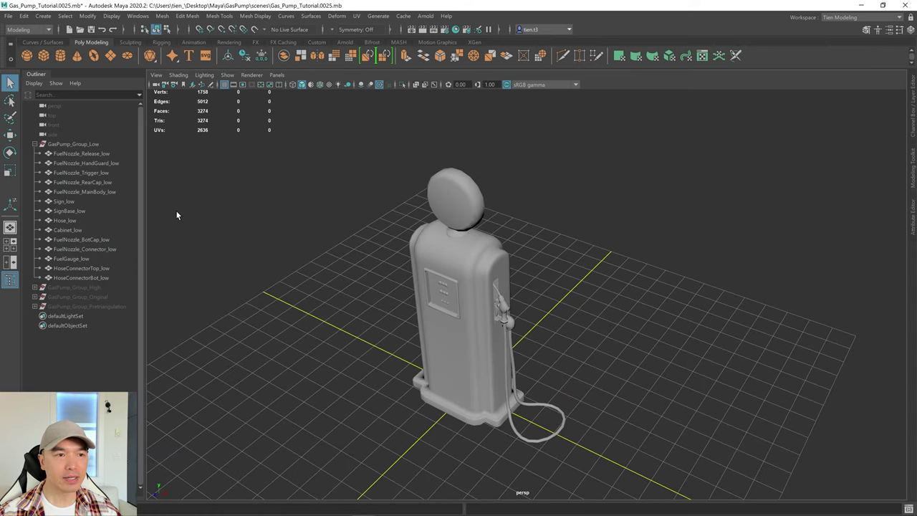
Export GasPump_Group_Low as FBX to the QuickExports folder, replacing the existing GasPump_low.fbx
{"action": "left_click", "coordinate": [61, 144]}
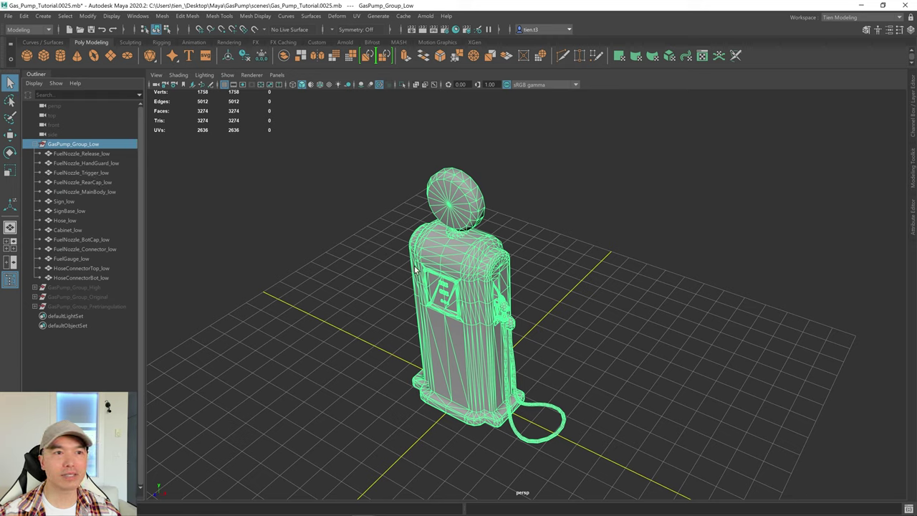
{"action": "left_click", "coordinate": [8, 16]}
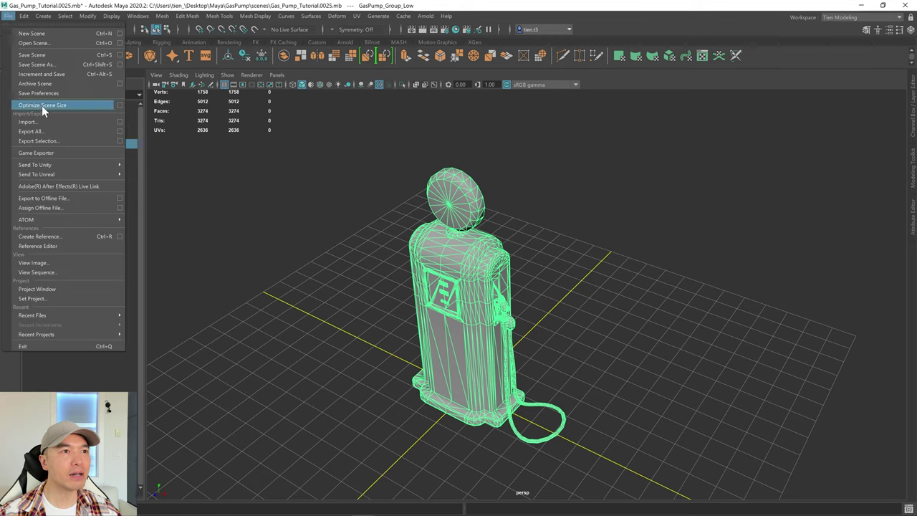
{"action": "left_click", "coordinate": [41, 140]}
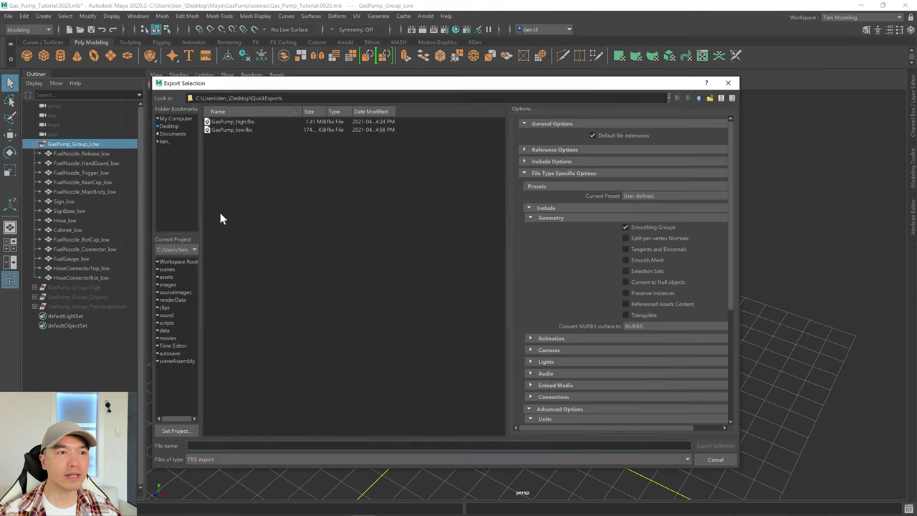
{"action": "left_click", "coordinate": [233, 130]}
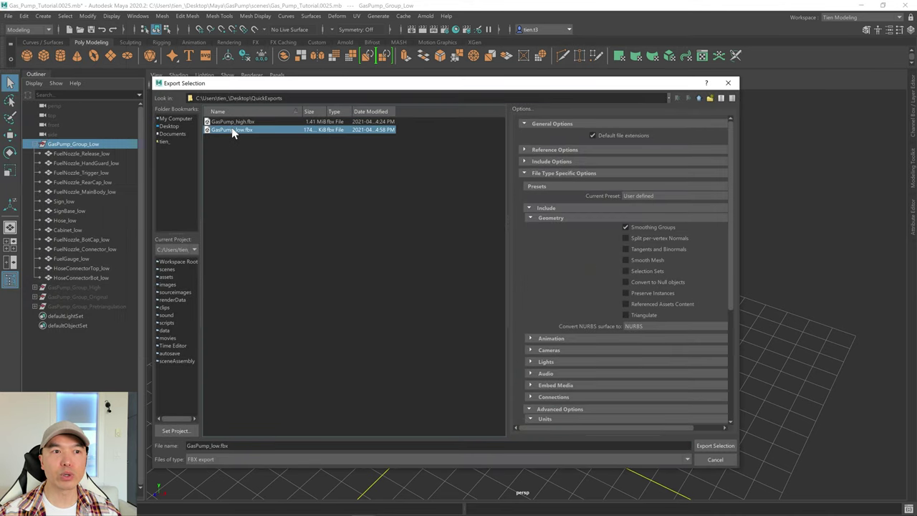
{"action": "left_click", "coordinate": [715, 445]}
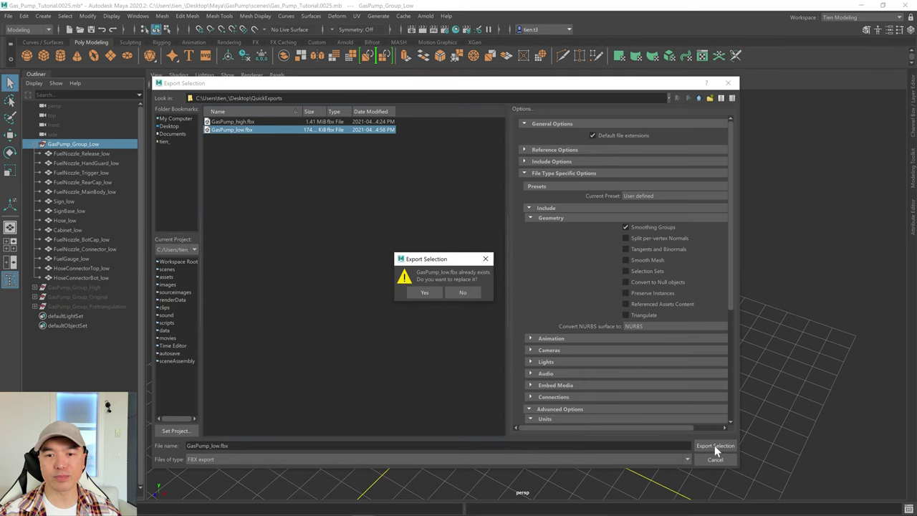
{"action": "left_click", "coordinate": [428, 291]}
{"action": "left_click", "coordinate": [395, 293]}
{"action": "left_click_drag", "start_coordinate": [395, 293], "coordinate": [380, 243], "text": "alt"}
Reopen Substance Painter and start a new project with GasPump_low.fbx from QuickExports as its mesh
{"action": "mouse_move", "coordinate": [201, 510]}
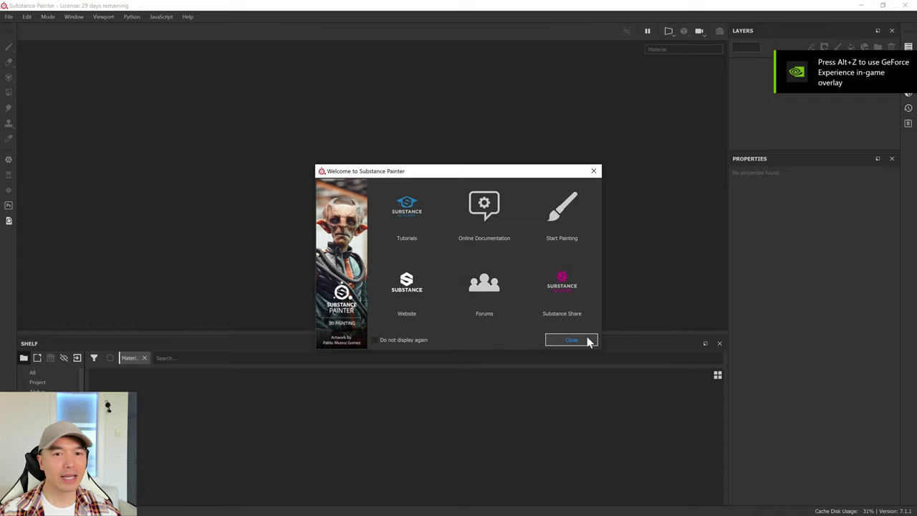
{"action": "left_click", "coordinate": [582, 338]}
{"action": "left_click", "coordinate": [9, 16]}
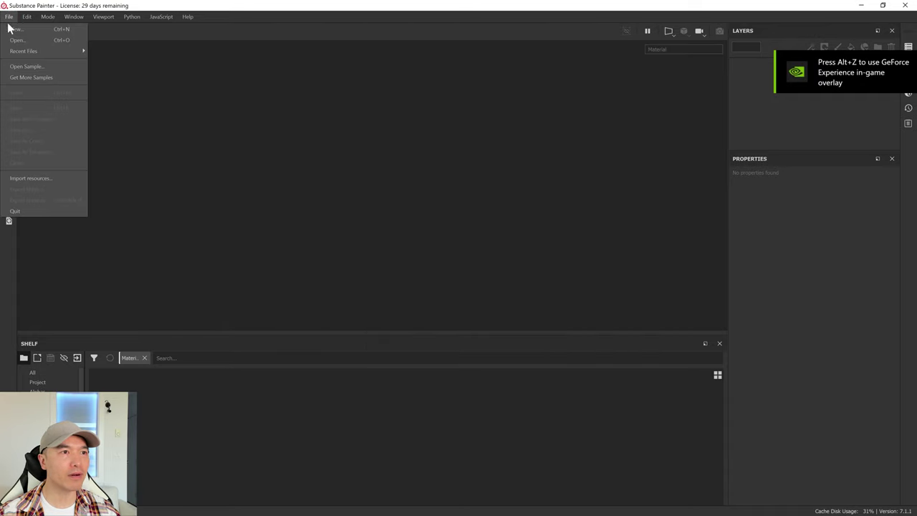
{"action": "left_click", "coordinate": [15, 30]}
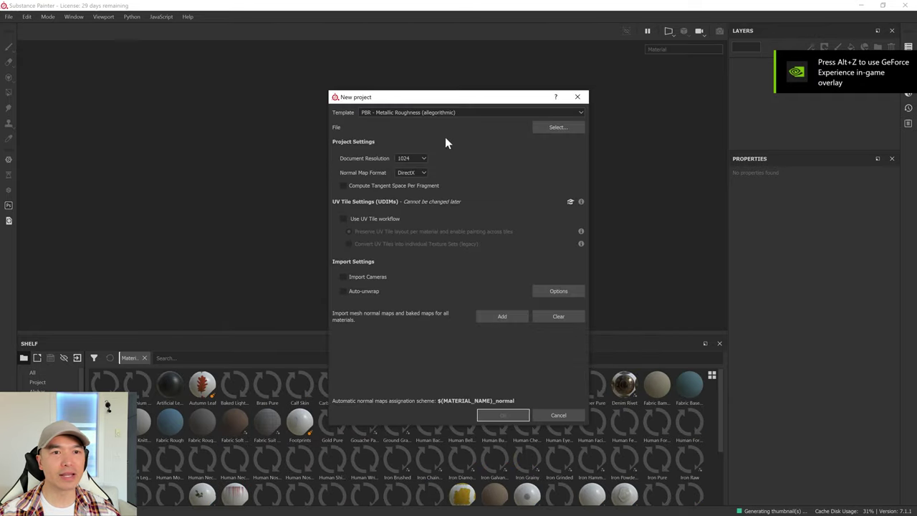
{"action": "left_click", "coordinate": [557, 129]}
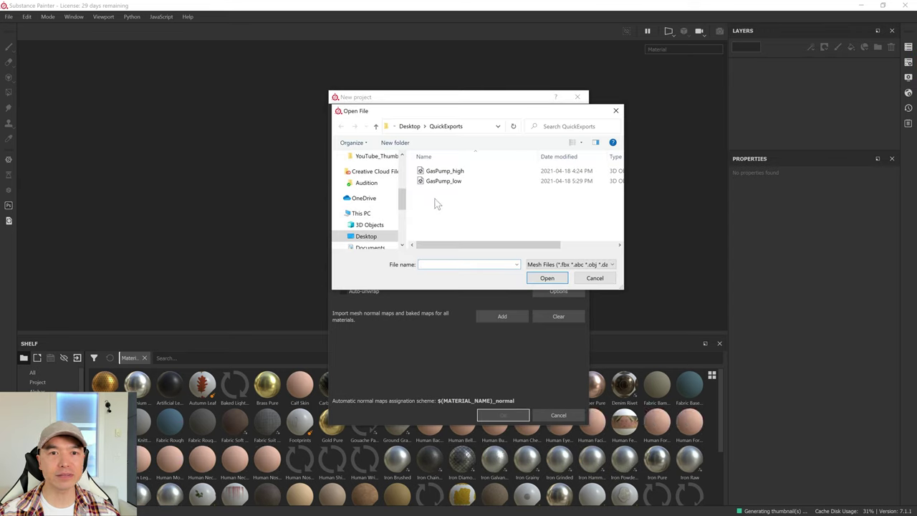
{"action": "left_click", "coordinate": [445, 182]}
{"action": "left_click", "coordinate": [547, 278]}
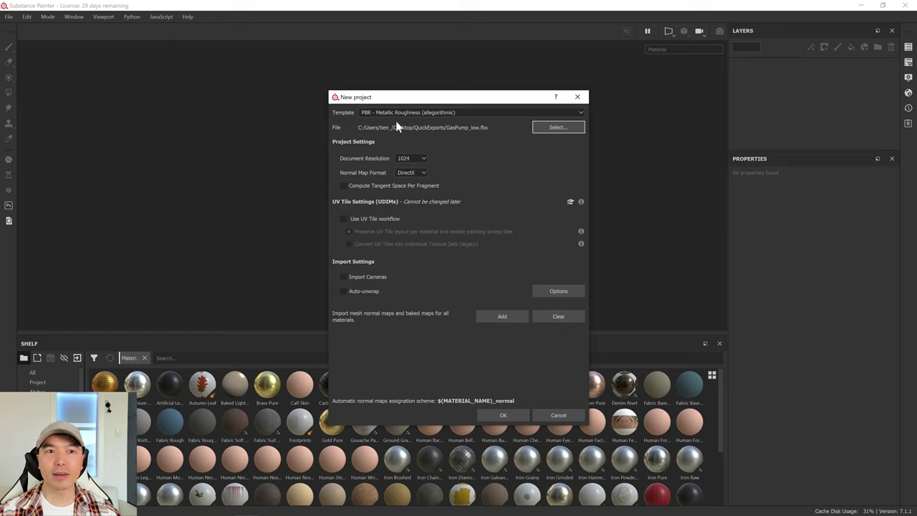
Configure the project with the PBR - Metallic Roughness template, 4096 document resolution, DirectX normal maps and Compute Tangent Space Per Fragment enabled
{"action": "left_click", "coordinate": [581, 114]}
{"action": "scroll", "coordinate": [416, 145], "scroll_direction": "down", "scroll_amount": 3}
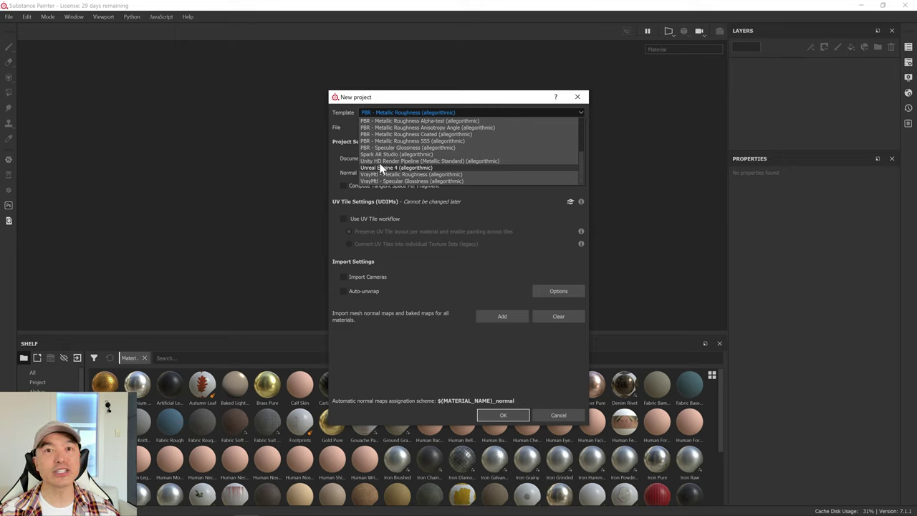
{"action": "left_click", "coordinate": [498, 229]}
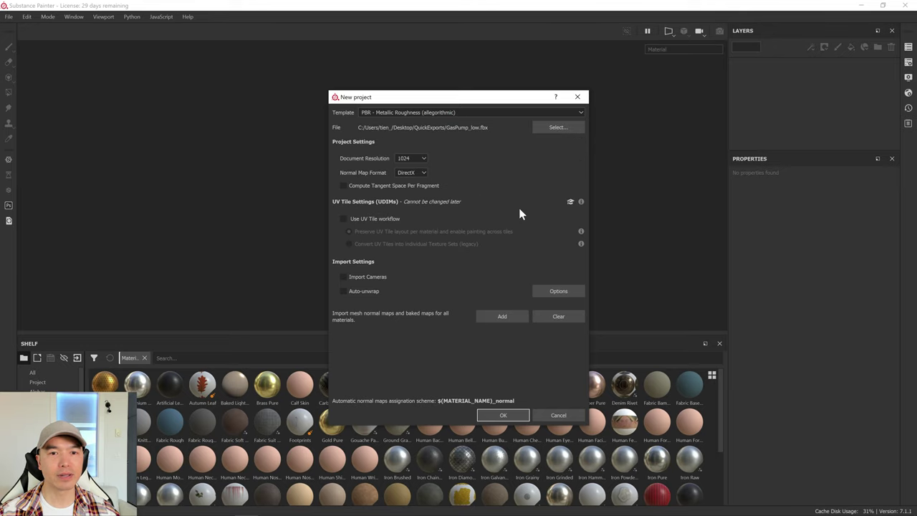
{"action": "left_click", "coordinate": [423, 159]}
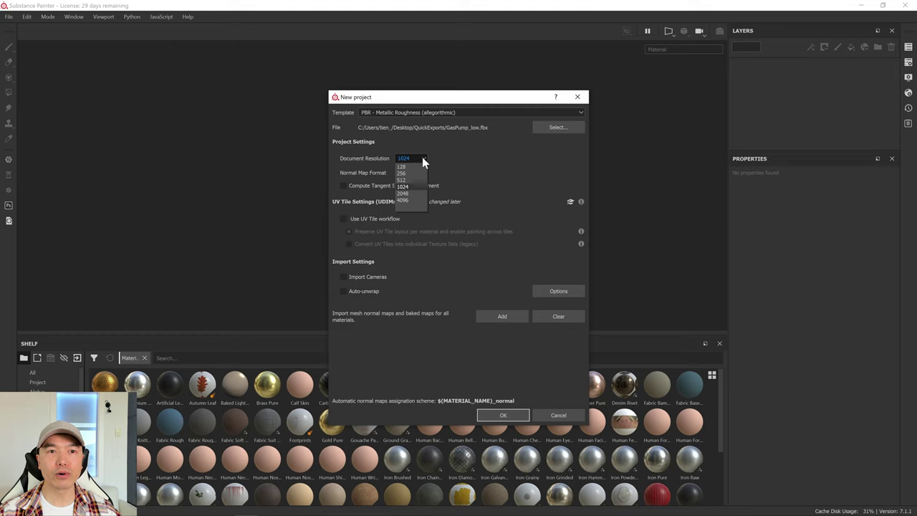
{"action": "left_click", "coordinate": [404, 200]}
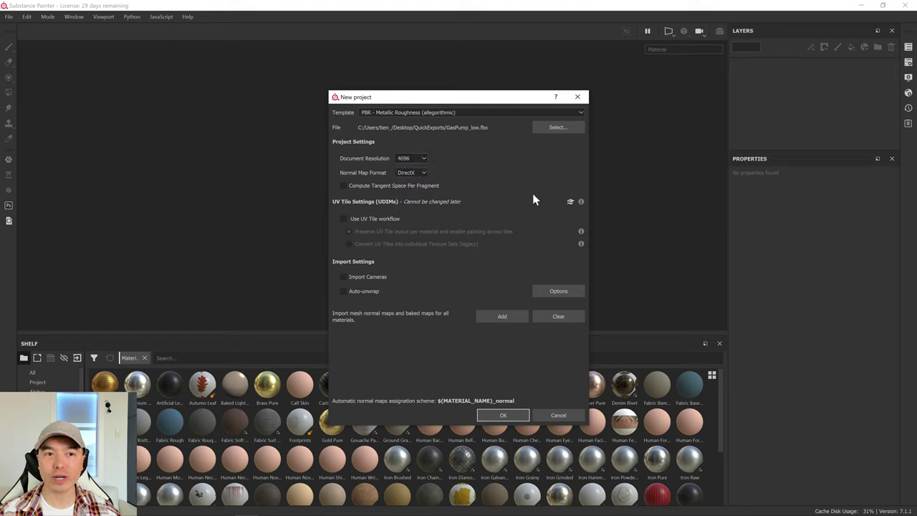
{"action": "left_click", "coordinate": [423, 174]}
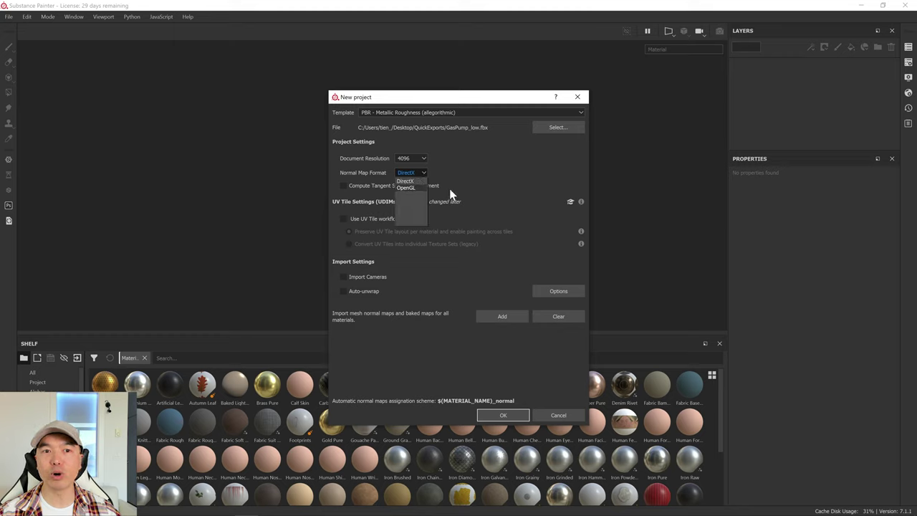
{"action": "left_click", "coordinate": [472, 184]}
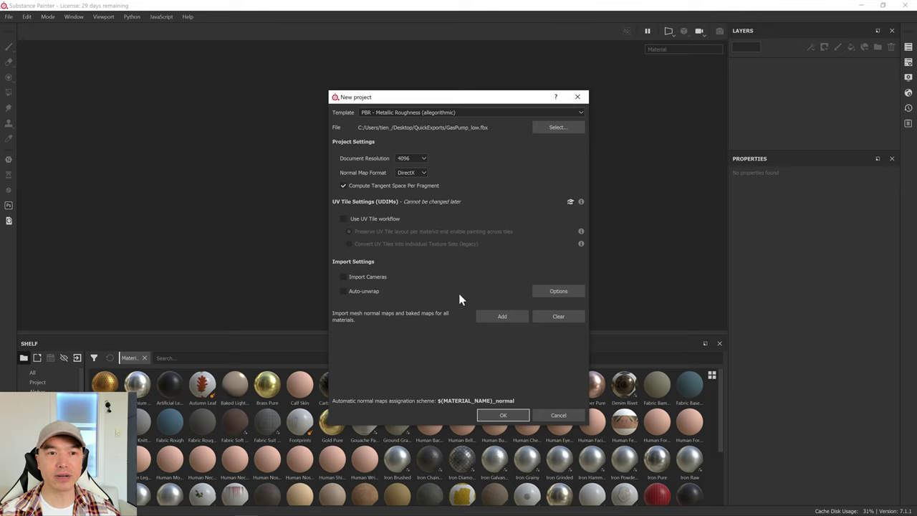
Create the project and set its mesh map baking to a 4096 output size with Apply Diffusion enabled
{"action": "left_click", "coordinate": [503, 414]}
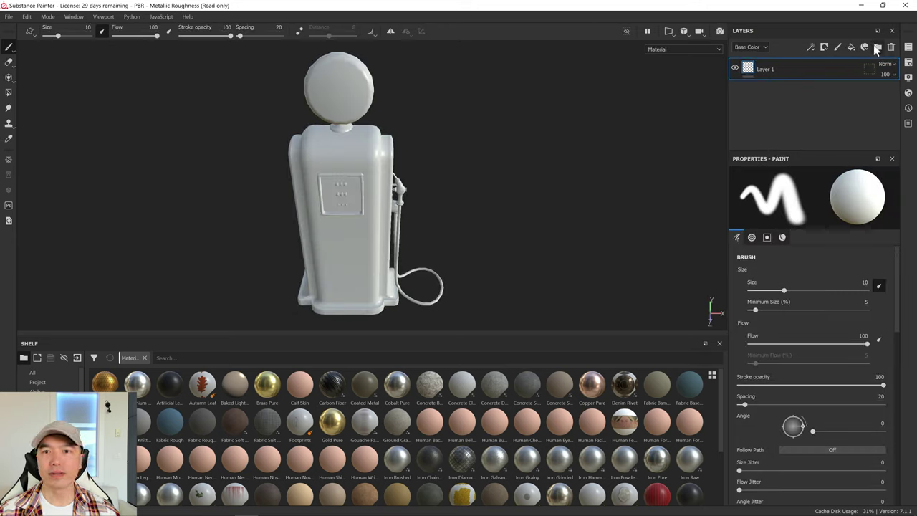
{"action": "left_click", "coordinate": [908, 62]}
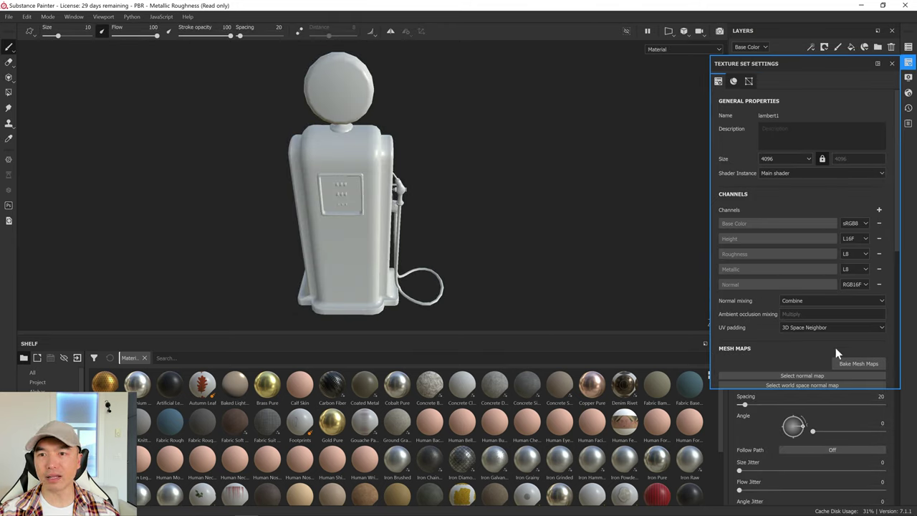
{"action": "left_click", "coordinate": [855, 364]}
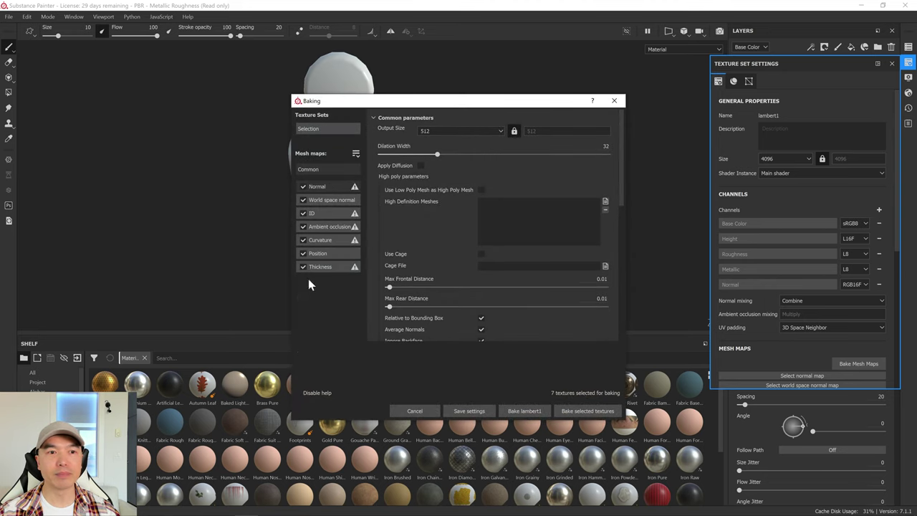
{"action": "left_click", "coordinate": [432, 131]}
{"action": "left_click", "coordinate": [430, 186]}
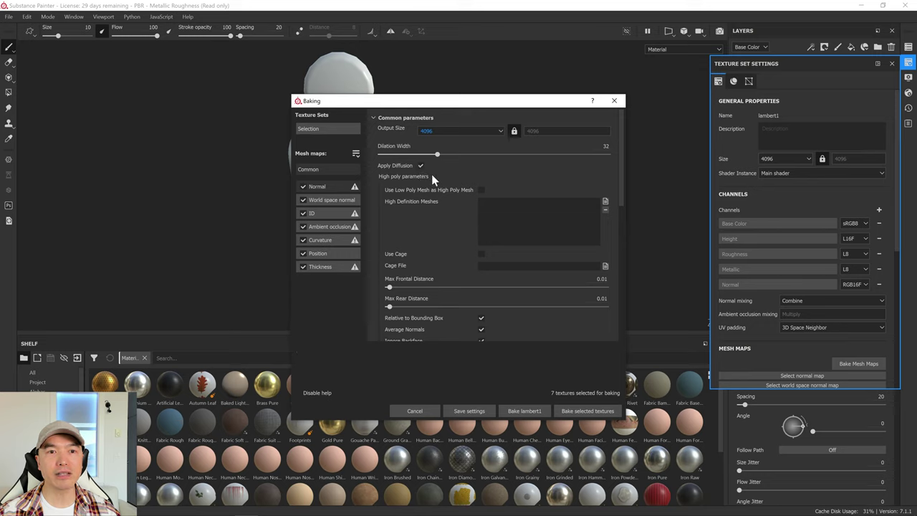
Load GasPump_high from the QuickExports folder as the high definition mesh for the bake
{"action": "left_click", "coordinate": [605, 203]}
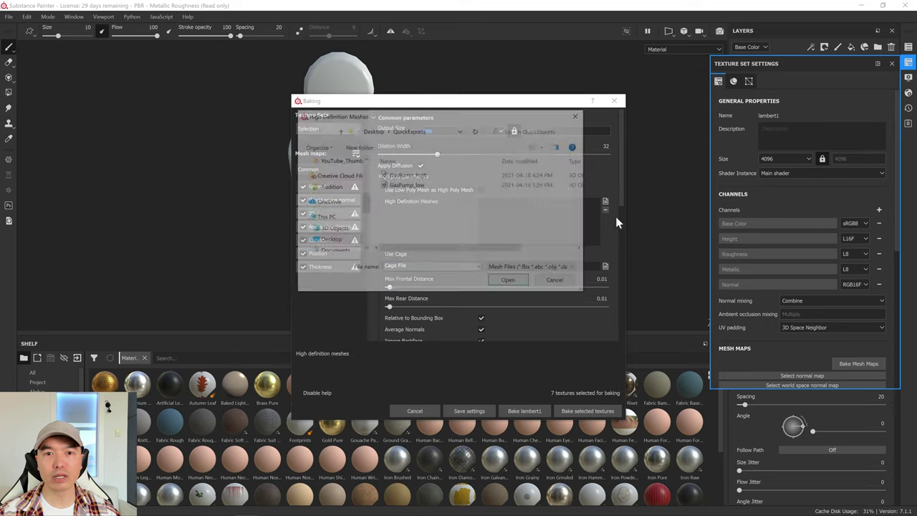
{"action": "left_click", "coordinate": [418, 176]}
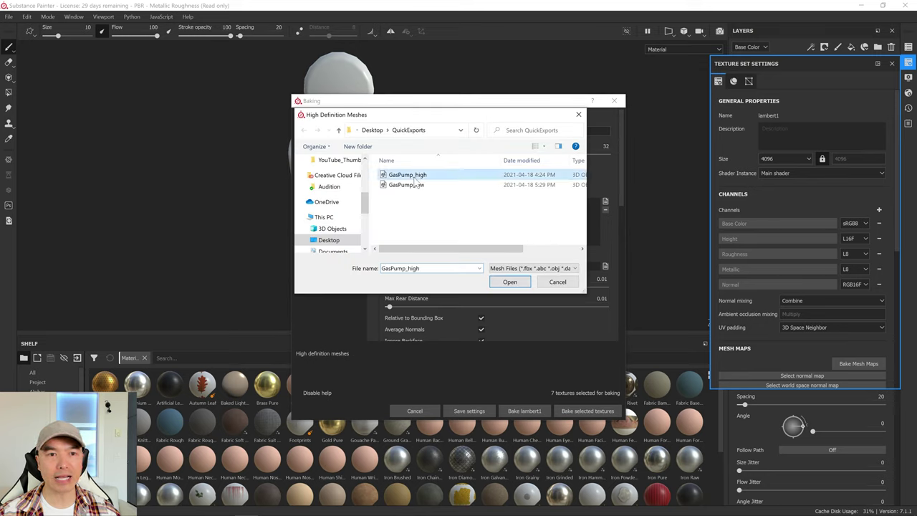
{"action": "left_click", "coordinate": [511, 283]}
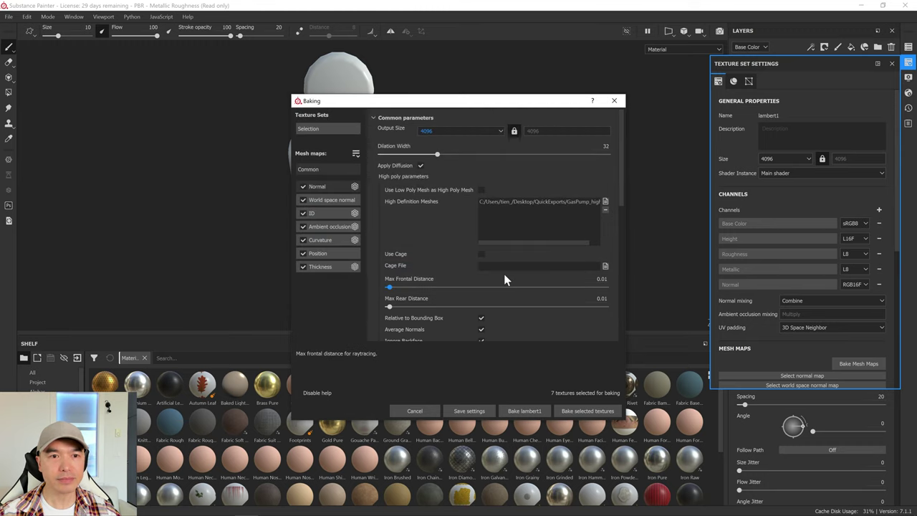
Set the bake matching to By Mesh Name and the antialiasing to Subsampling 4x4
{"action": "scroll", "coordinate": [534, 247], "scroll_direction": "down", "scroll_amount": 3}
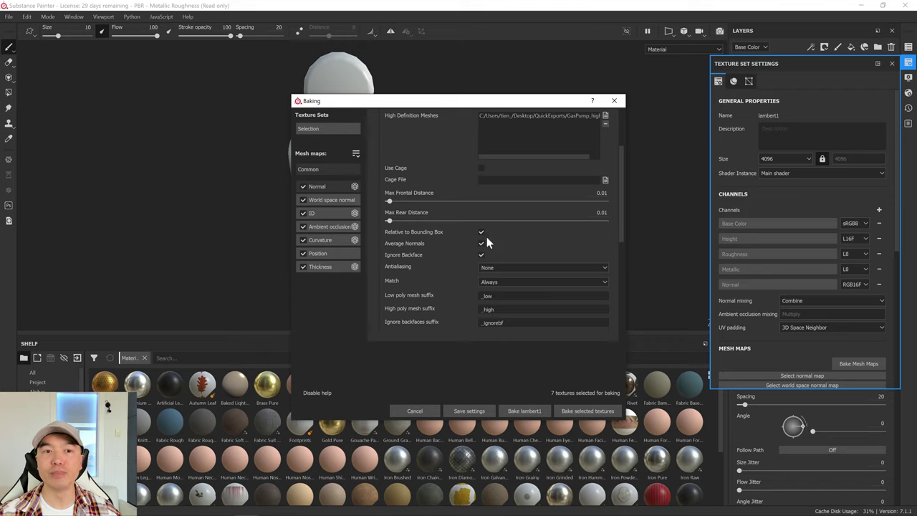
{"action": "left_click", "coordinate": [603, 281]}
{"action": "left_click", "coordinate": [511, 297]}
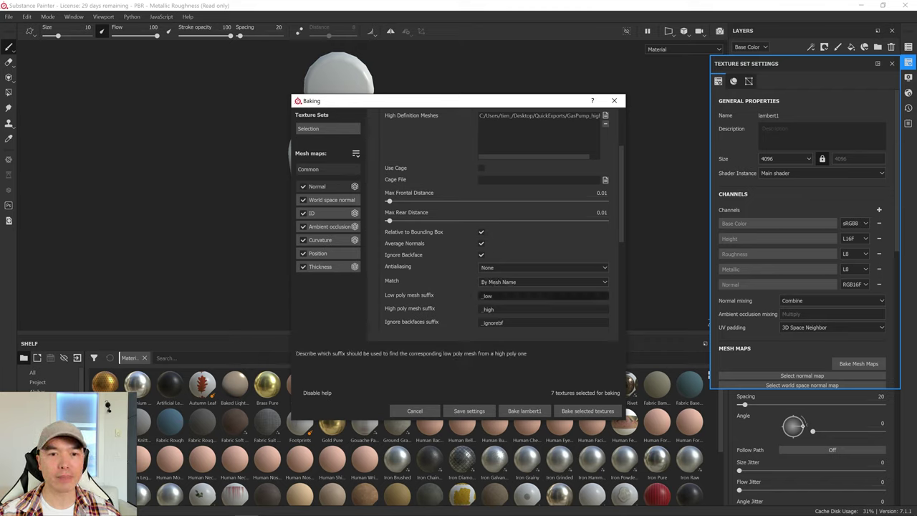
{"action": "scroll", "coordinate": [428, 242], "scroll_direction": "up", "scroll_amount": 3}
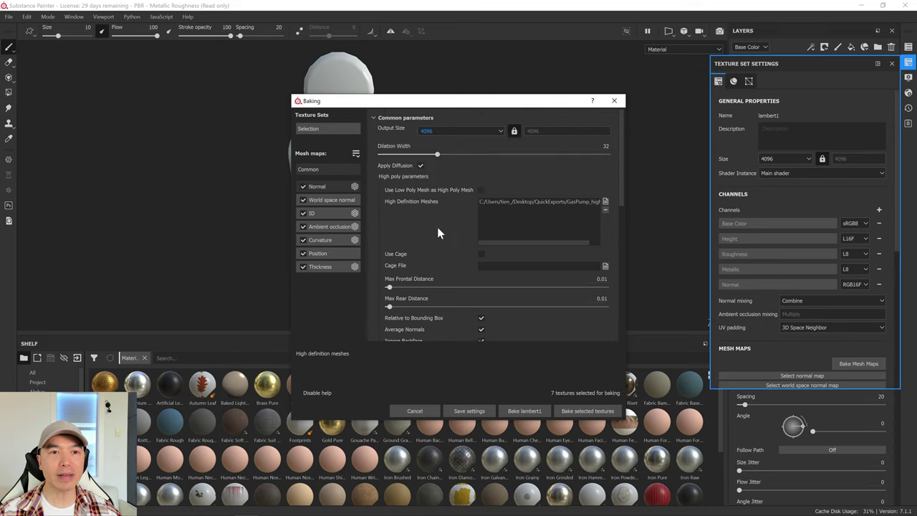
{"action": "scroll", "coordinate": [523, 314], "scroll_direction": "down", "scroll_amount": 3}
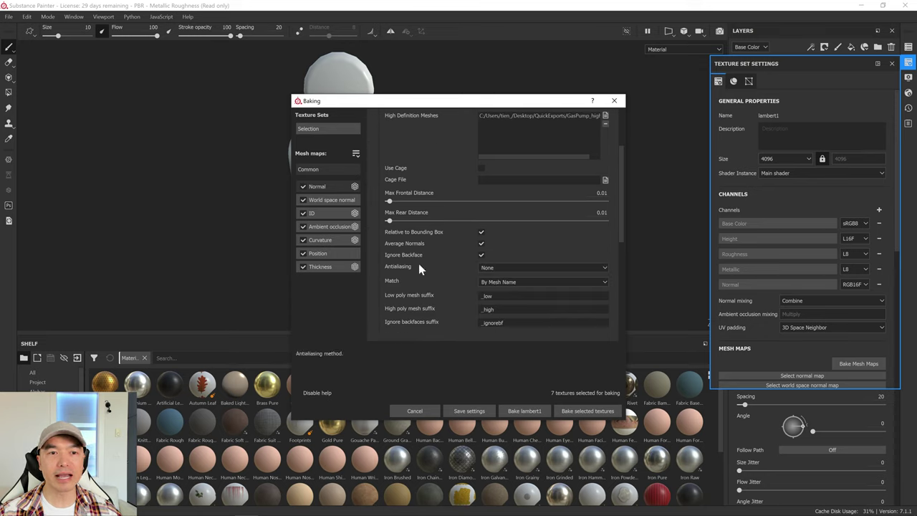
{"action": "left_click", "coordinate": [605, 267]}
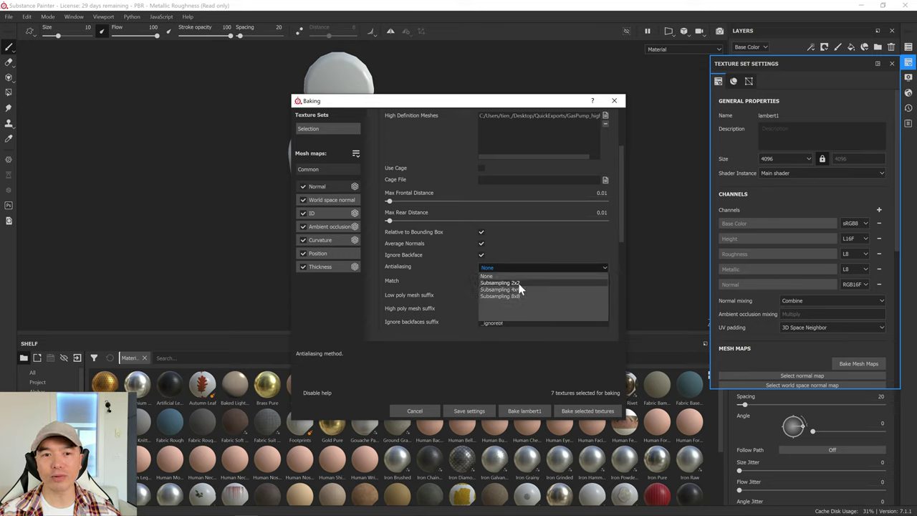
{"action": "left_click", "coordinate": [518, 290]}
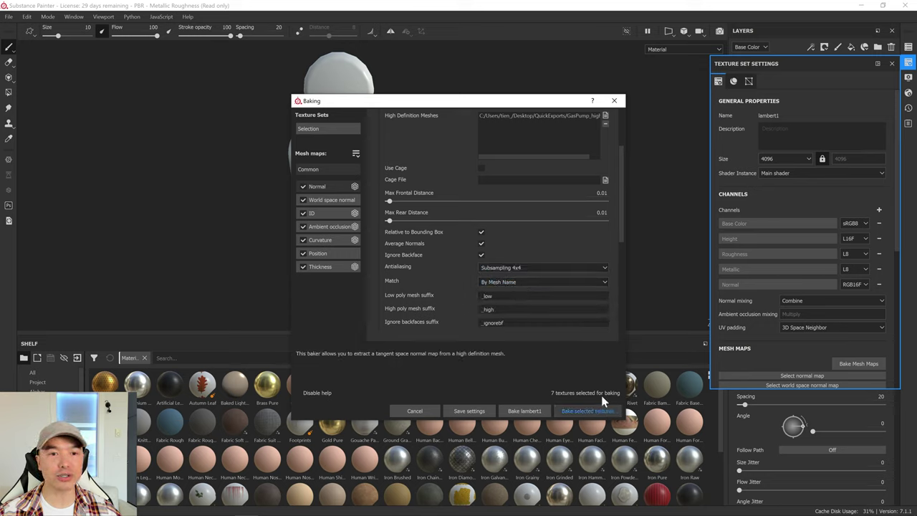
Bake all the selected mesh maps for the lambert1 texture set and dismiss the finished bake report
{"action": "scroll", "coordinate": [522, 245], "scroll_direction": "up", "scroll_amount": 3}
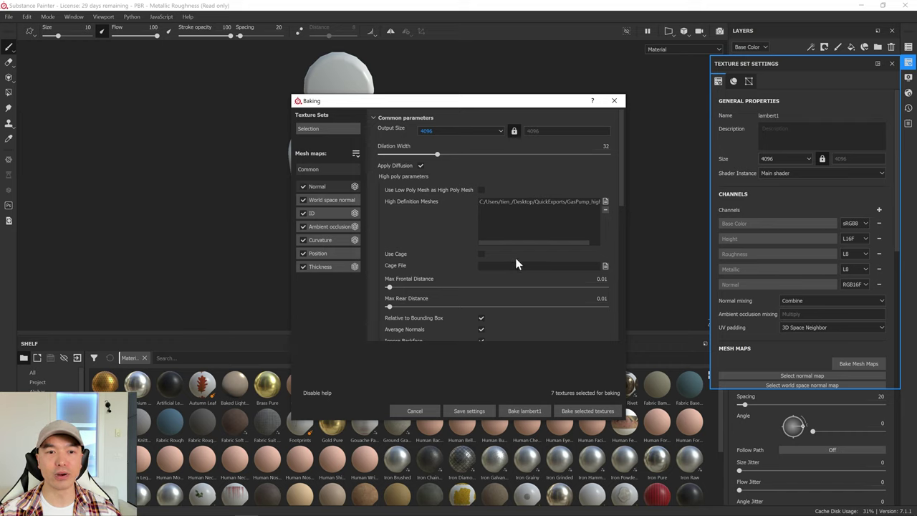
{"action": "scroll", "coordinate": [501, 279], "scroll_direction": "down", "scroll_amount": 2}
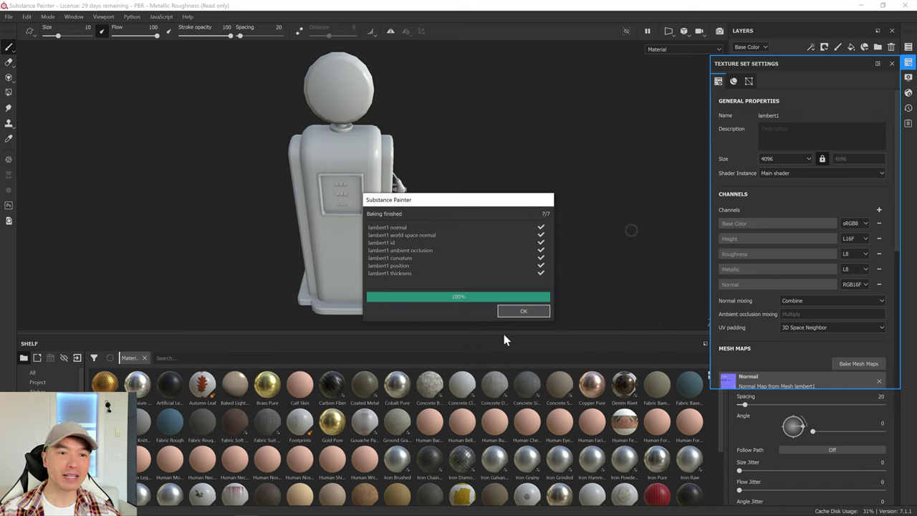
{"action": "left_click", "coordinate": [526, 312]}
Examine the baked mesh maps list and the baked shading on the pump's cabinet, nozzle and hose side
{"action": "scroll", "coordinate": [817, 308], "scroll_direction": "down", "scroll_amount": 5}
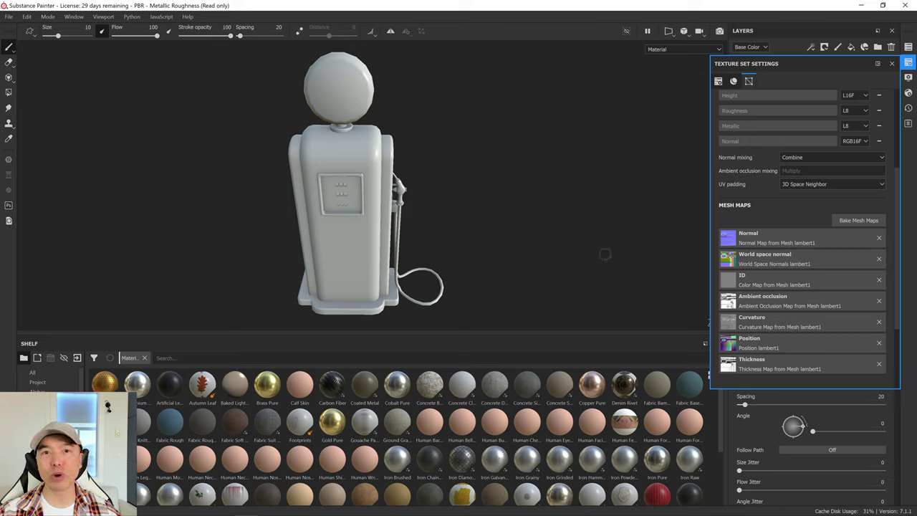
{"action": "scroll", "coordinate": [362, 194], "scroll_direction": "up", "scroll_amount": 2}
{"action": "left_click_drag", "start_coordinate": [372, 191], "coordinate": [342, 134], "text": "alt"}
{"action": "scroll", "coordinate": [379, 179], "scroll_direction": "up", "scroll_amount": 3}
{"action": "scroll", "coordinate": [380, 190], "scroll_direction": "down", "scroll_amount": 2}
{"action": "scroll", "coordinate": [380, 189], "scroll_direction": "down", "scroll_amount": 3}
{"action": "left_click_drag", "start_coordinate": [379, 191], "coordinate": [308, 199], "text": "alt"}
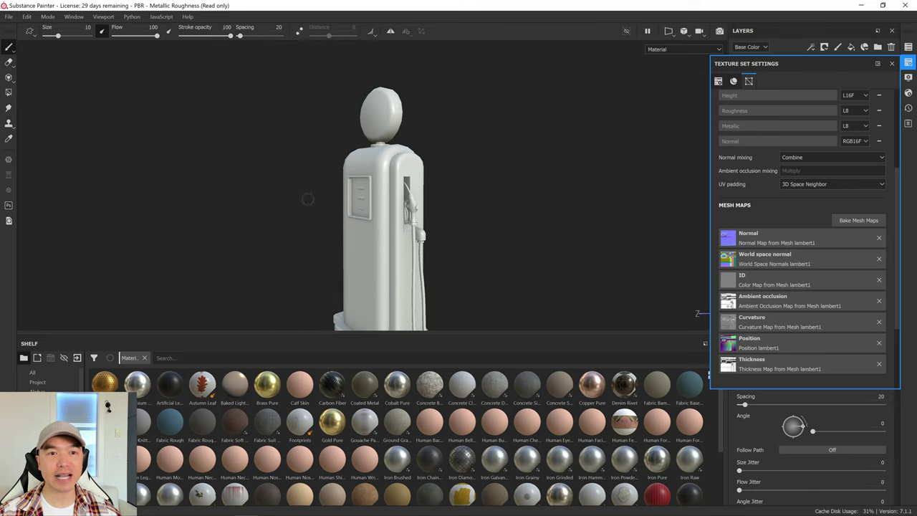
{"action": "scroll", "coordinate": [361, 208], "scroll_direction": "up", "scroll_amount": 2}
{"action": "scroll", "coordinate": [360, 208], "scroll_direction": "up", "scroll_amount": 3}
{"action": "middle_click_drag", "start_coordinate": [408, 173], "coordinate": [295, 189], "text": "alt"}
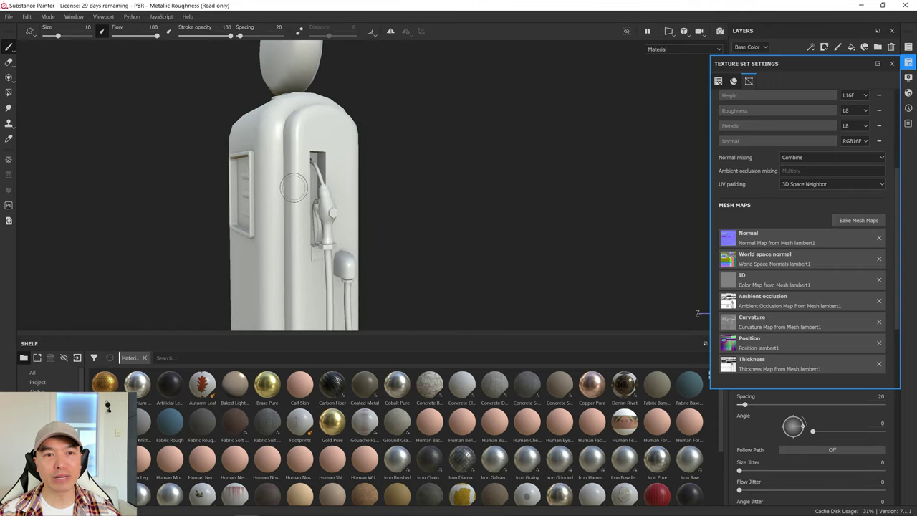
{"action": "scroll", "coordinate": [295, 188], "scroll_direction": "up", "scroll_amount": 2}
{"action": "left_click_drag", "start_coordinate": [296, 182], "coordinate": [387, 167], "text": "alt"}
{"action": "scroll", "coordinate": [392, 181], "scroll_direction": "down", "scroll_amount": 3}
{"action": "scroll", "coordinate": [392, 181], "scroll_direction": "down", "scroll_amount": 2}
{"action": "middle_click_drag", "start_coordinate": [386, 194], "coordinate": [449, 177], "text": "alt"}
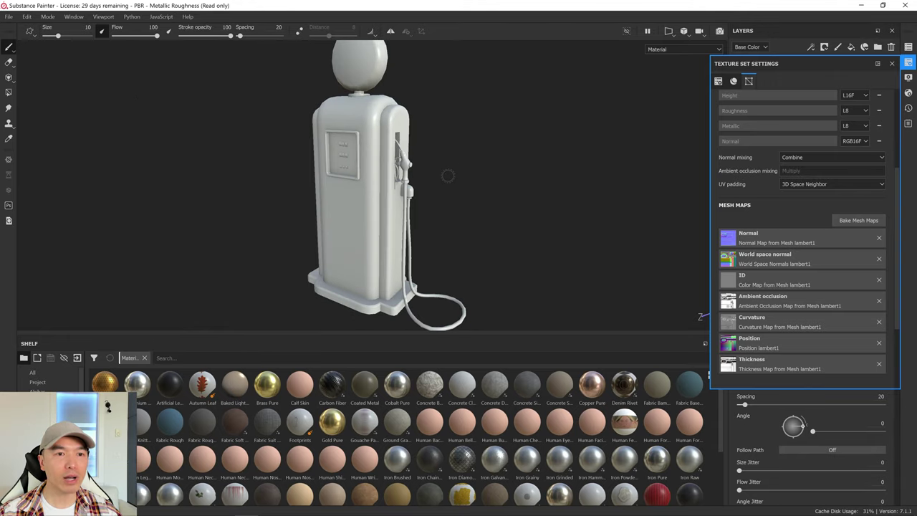
Inspect the baked detail of the fuel gauge panel at close range from several angles
{"action": "scroll", "coordinate": [442, 172], "scroll_direction": "up", "scroll_amount": 5}
{"action": "left_click_drag", "start_coordinate": [371, 175], "coordinate": [466, 180], "text": "alt"}
{"action": "left_click_drag", "start_coordinate": [308, 187], "coordinate": [360, 164], "text": "alt"}
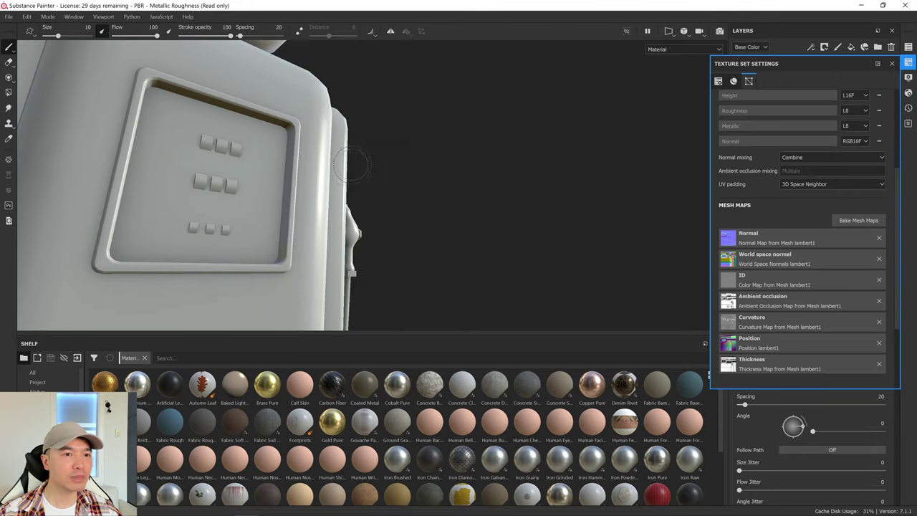
{"action": "middle_click_drag", "start_coordinate": [334, 174], "coordinate": [365, 184], "text": "alt"}
{"action": "scroll", "coordinate": [325, 198], "scroll_direction": "up", "scroll_amount": 3}
{"action": "scroll", "coordinate": [324, 197], "scroll_direction": "down", "scroll_amount": 3}
{"action": "left_click_drag", "start_coordinate": [323, 197], "coordinate": [369, 210], "text": "alt"}
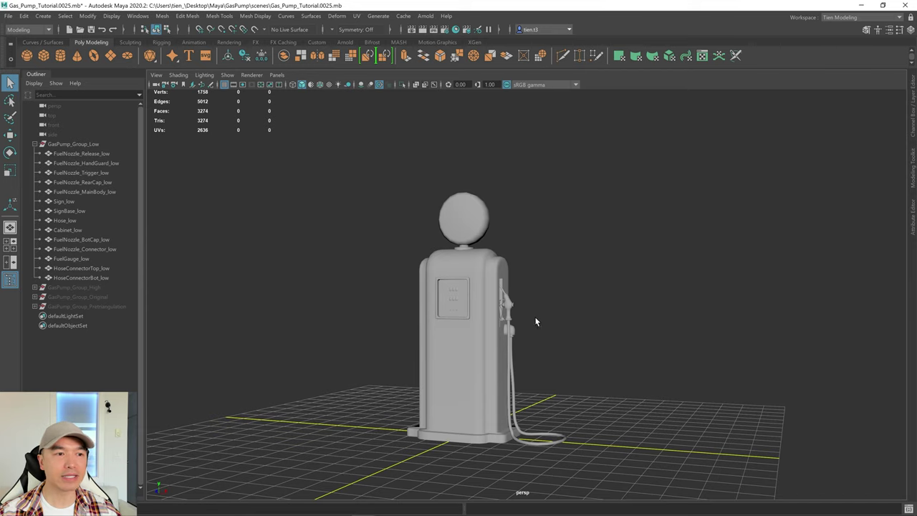
Switch to Maya and inspect the HoseConnectorTop_low and HoseConnectorBot_low meshes at close range
{"action": "scroll", "coordinate": [537, 319], "scroll_direction": "up", "scroll_amount": 10}
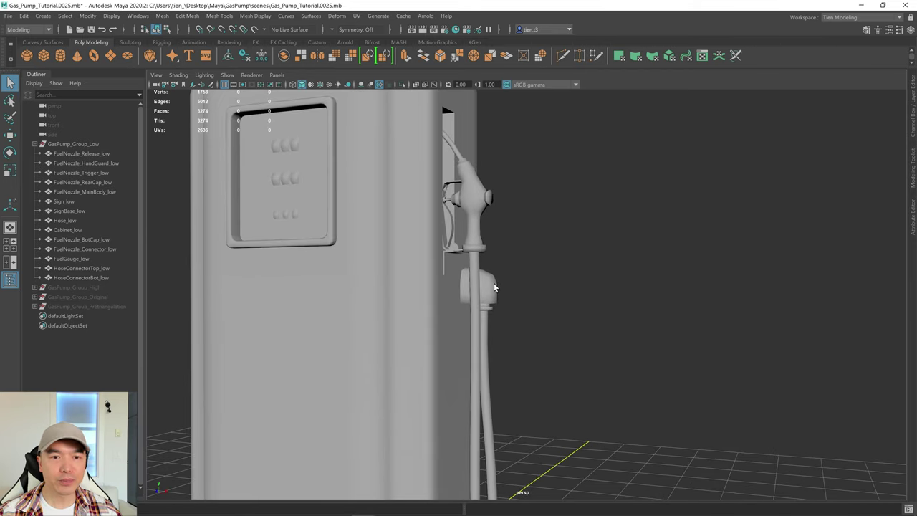
{"action": "left_click", "coordinate": [493, 288]}
{"action": "scroll", "coordinate": [521, 290], "scroll_direction": "up", "scroll_amount": 8}
{"action": "left_click", "coordinate": [444, 324], "text": "shift"}
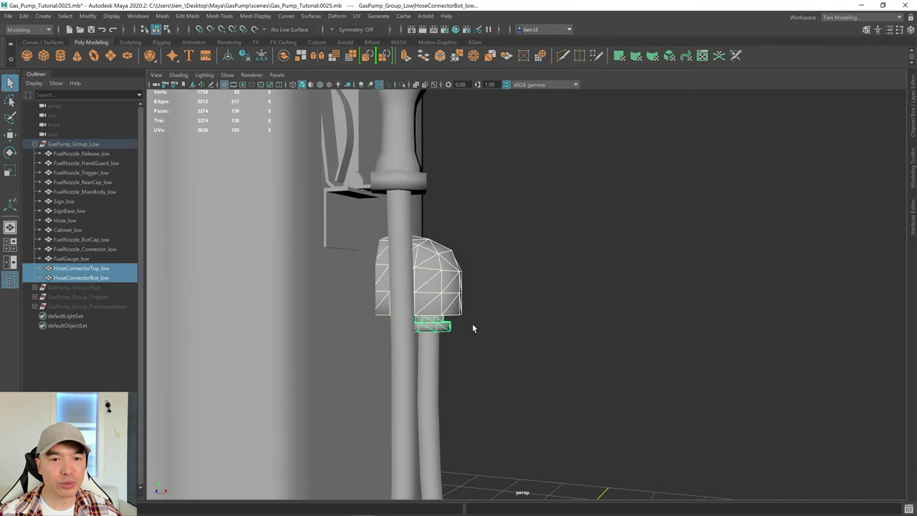
{"action": "left_click_drag", "start_coordinate": [472, 323], "coordinate": [405, 305], "text": "alt"}
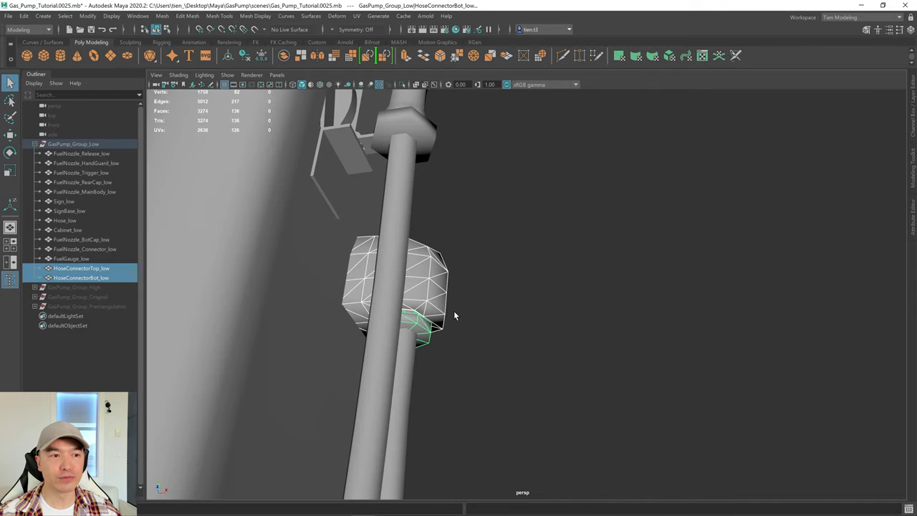
{"action": "scroll", "coordinate": [459, 314], "scroll_direction": "down", "scroll_amount": 15}
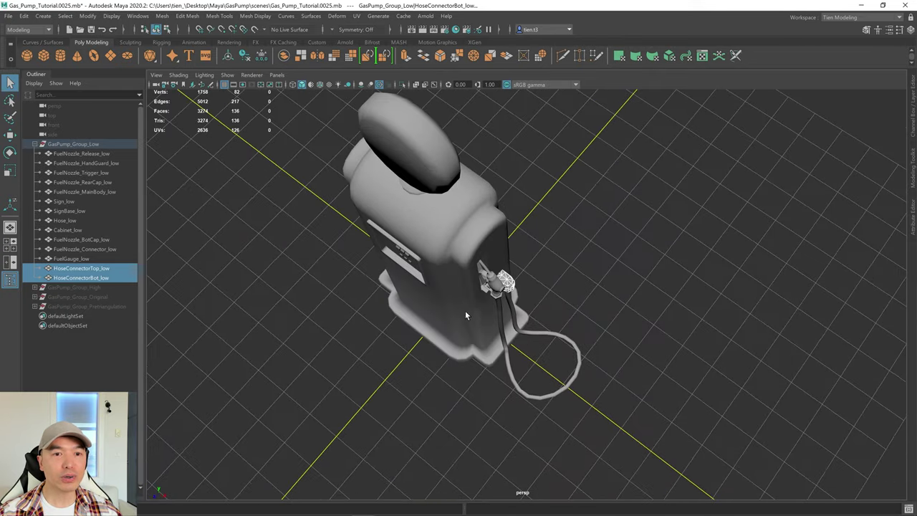
Select all the low-poly pump meshes, switch to the UV Editing workspace and widen the 3D view beside the UV layout
{"action": "left_click_drag", "start_coordinate": [465, 315], "coordinate": [468, 291], "text": "alt"}
{"action": "left_click_drag", "start_coordinate": [334, 130], "coordinate": [644, 436]}
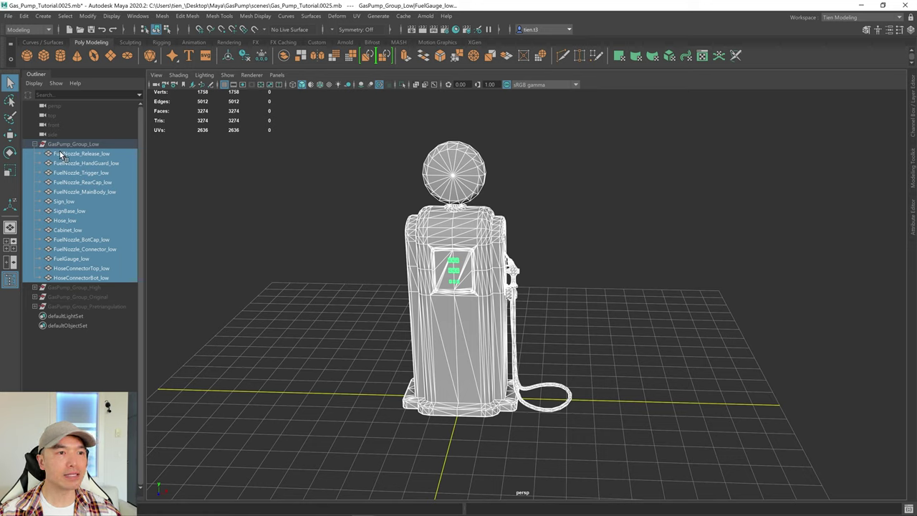
{"action": "left_click", "coordinate": [898, 18]}
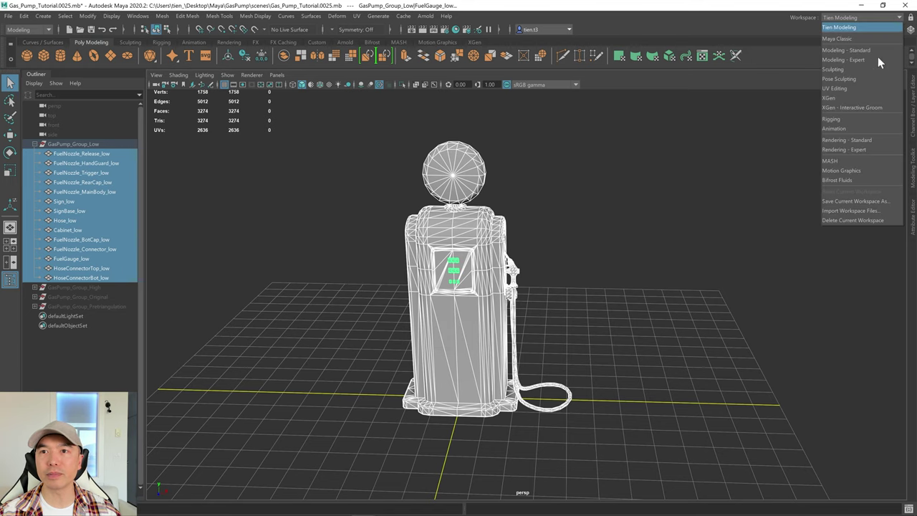
{"action": "left_click", "coordinate": [850, 89]}
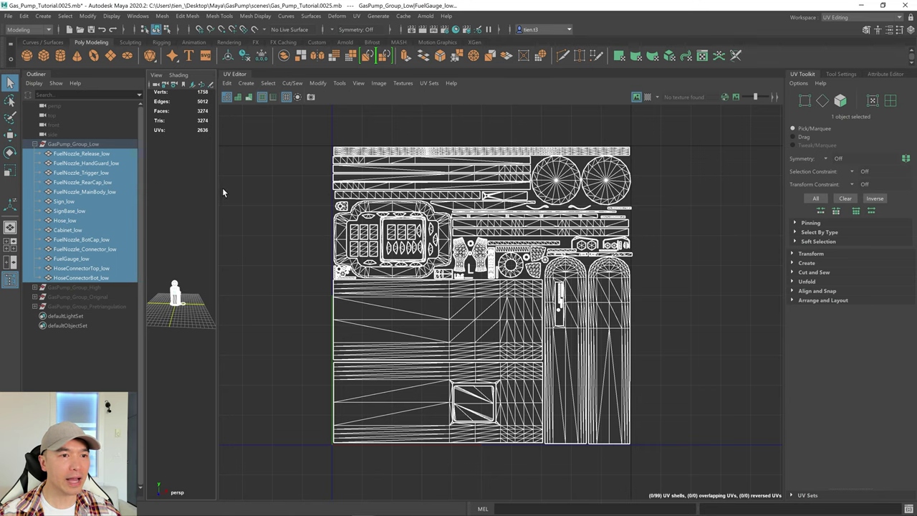
{"action": "left_click_drag", "start_coordinate": [216, 193], "coordinate": [309, 215]}
Combine all the low-poly pump meshes into a single mesh and delete its construction history
{"action": "left_click_drag", "start_coordinate": [171, 231], "coordinate": [259, 345]}
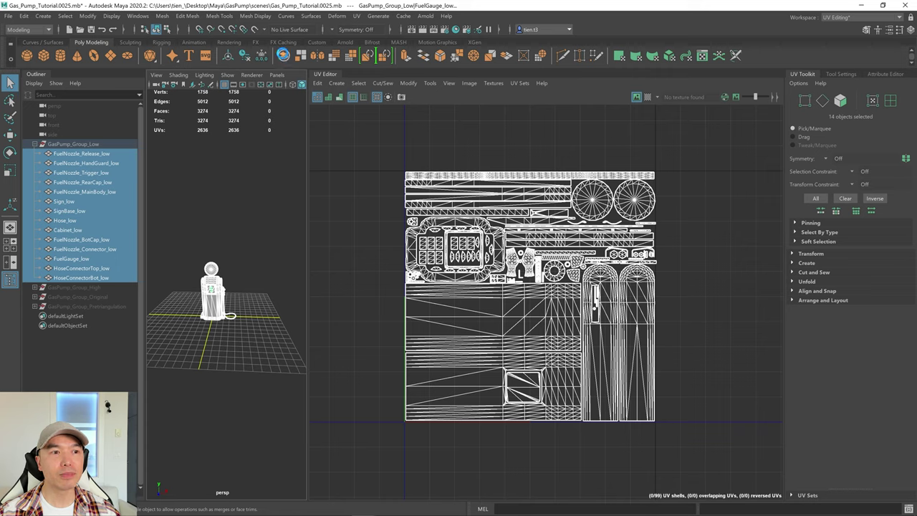
{"action": "left_click", "coordinate": [284, 56]}
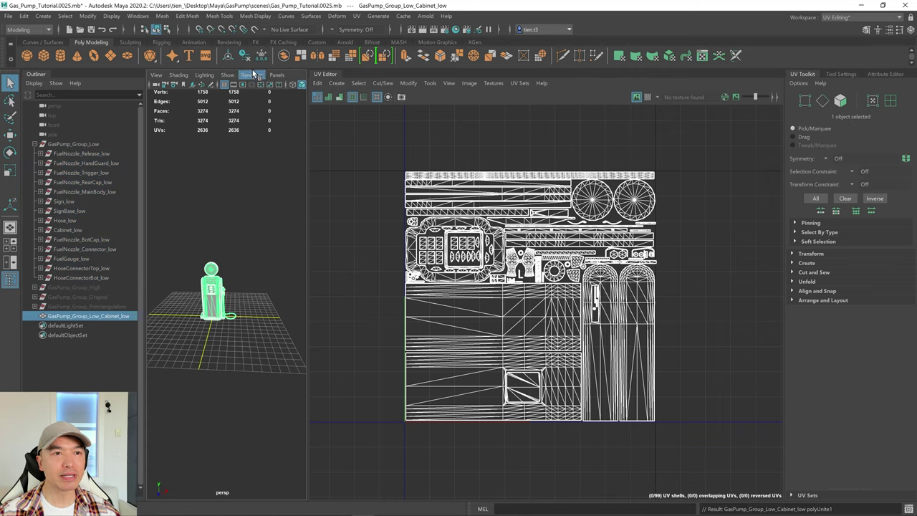
{"action": "left_click", "coordinate": [245, 56]}
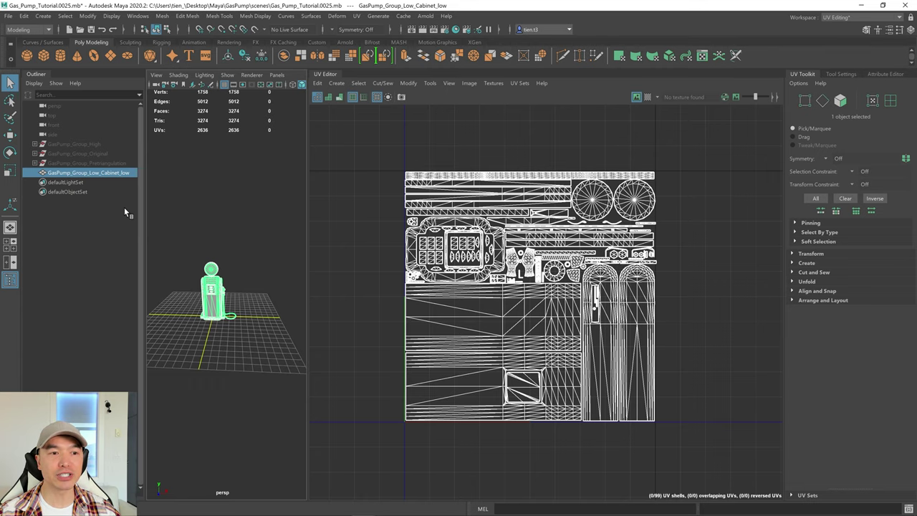
Return from the UV Editing workspace to the custom modeling workspace and deselect the combined pump mesh
{"action": "scroll", "coordinate": [225, 285], "scroll_direction": "up", "scroll_amount": 3}
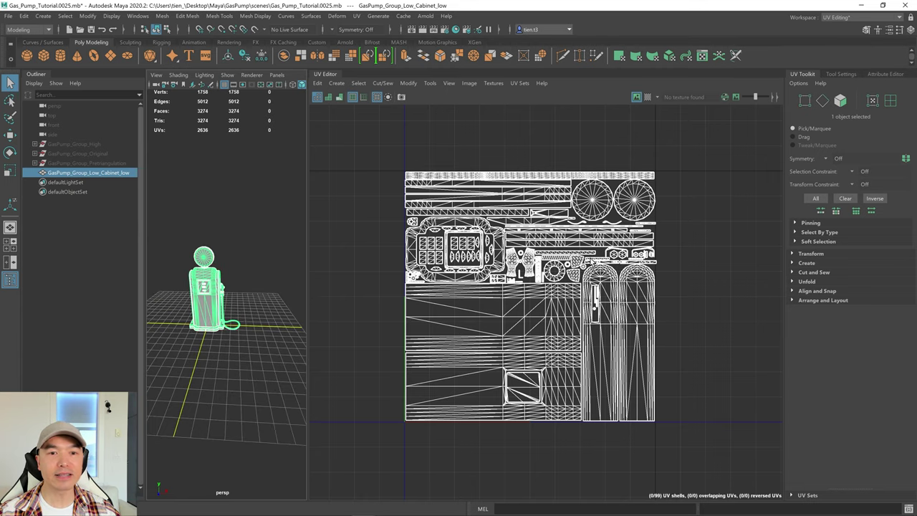
{"action": "scroll", "coordinate": [557, 280], "scroll_direction": "up", "scroll_amount": 2}
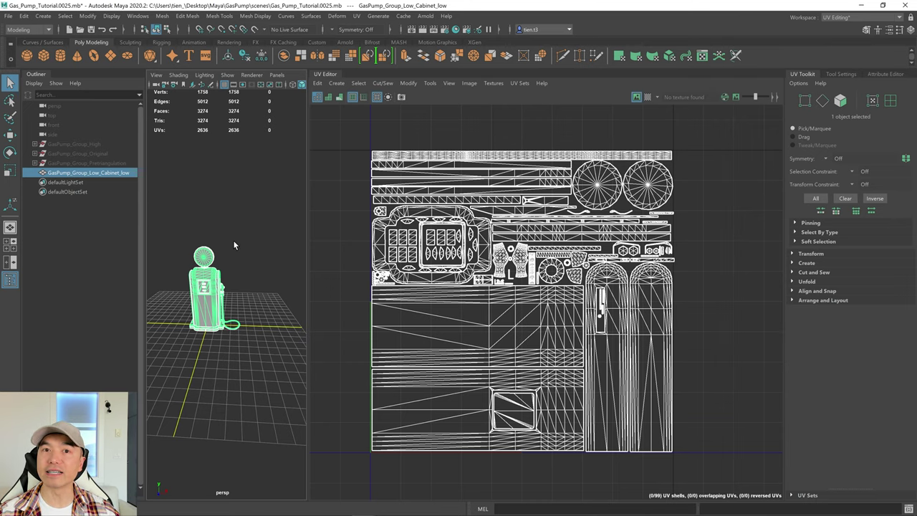
{"action": "left_click", "coordinate": [229, 264]}
{"action": "left_click", "coordinate": [201, 288]}
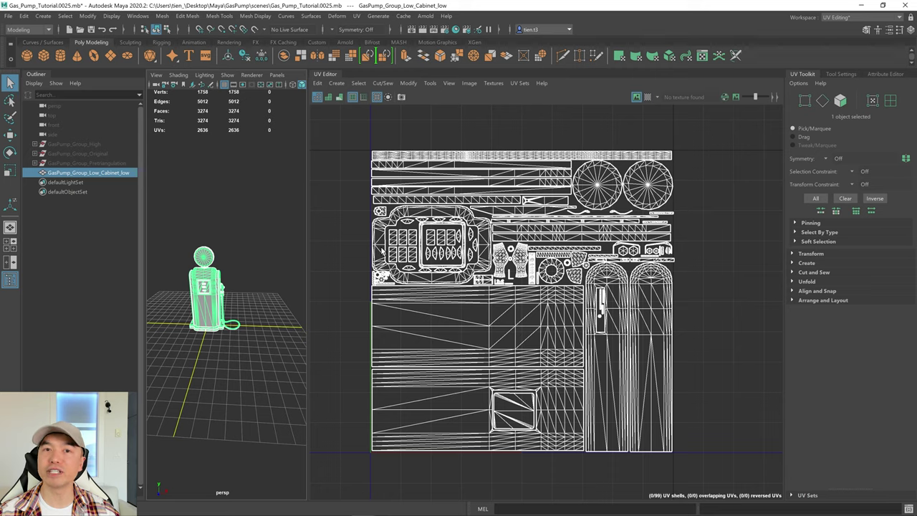
{"action": "left_click", "coordinate": [844, 22]}
{"action": "left_click", "coordinate": [847, 29]}
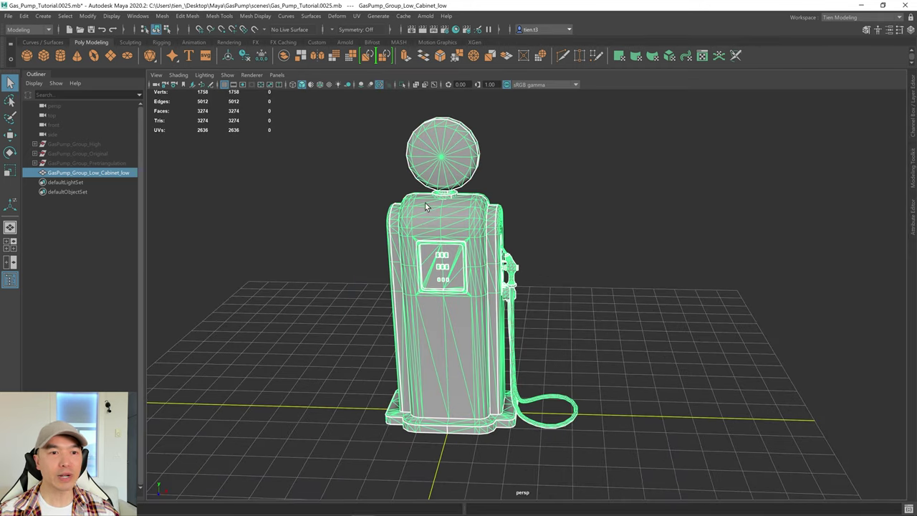
{"action": "left_click_drag", "start_coordinate": [636, 240], "coordinate": [625, 242], "text": "alt"}
{"action": "left_click", "coordinate": [617, 246]}
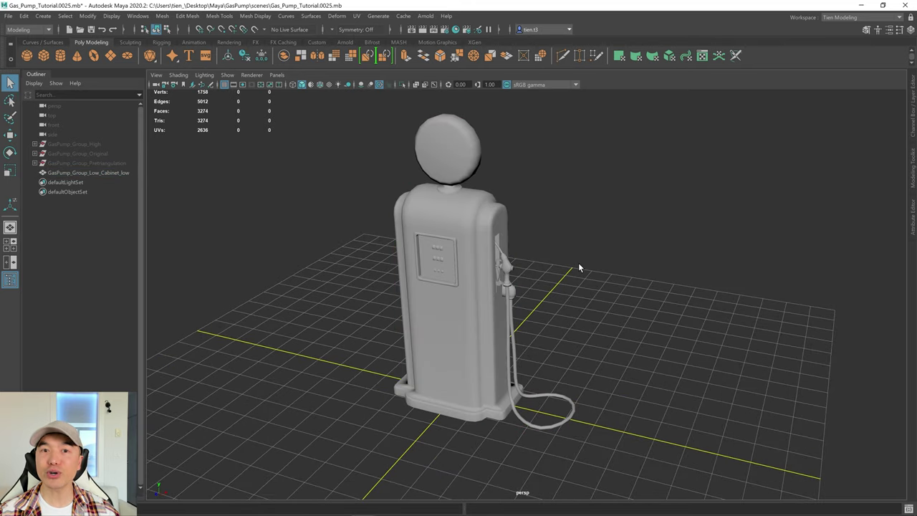
{"action": "mouse_move", "coordinate": [579, 266]}
{"action": "left_mouse_down", "text": "alt"}
{"action": "mouse_move", "coordinate": [630, 260]}
{"action": "mouse_move", "coordinate": [573, 268]}
{"action": "left_mouse_up", "text": "alt"}
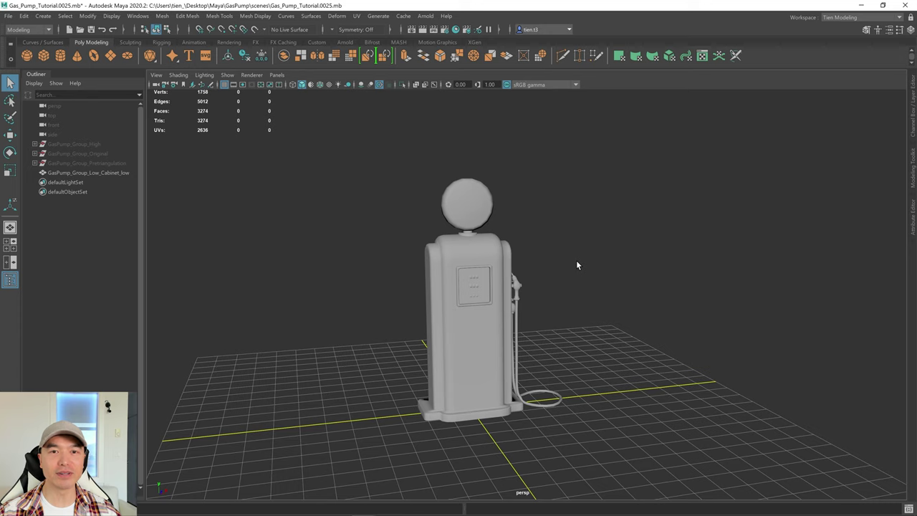